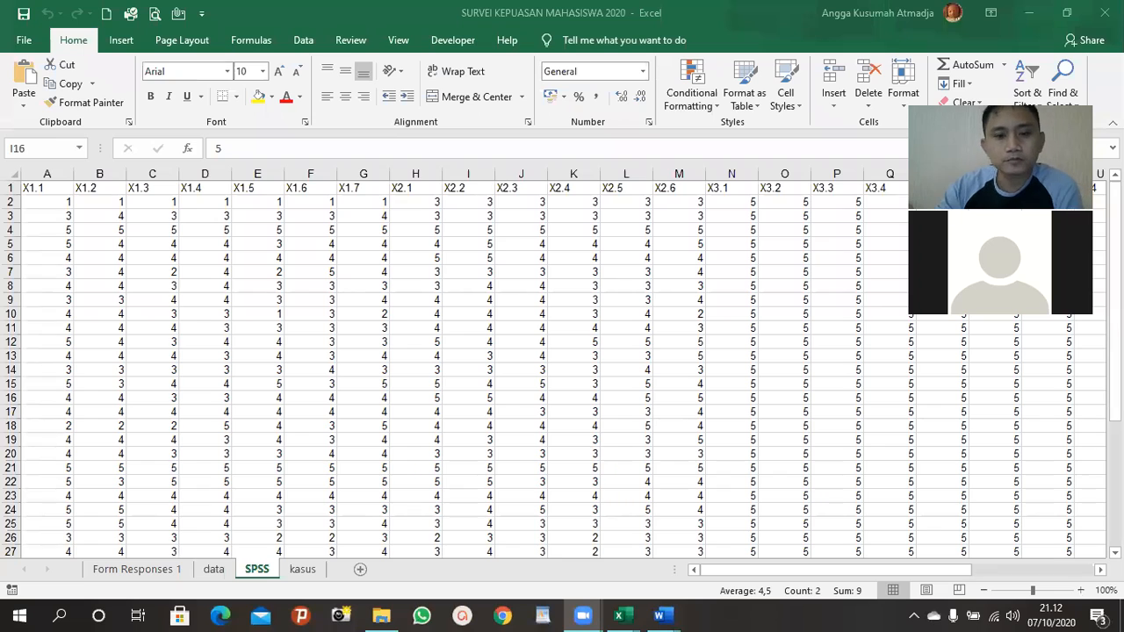
Step: Examine the raw answers on the Form Responses 1 sheet and the IF formulas that code them as numbers on the data sheet
click(679, 285)
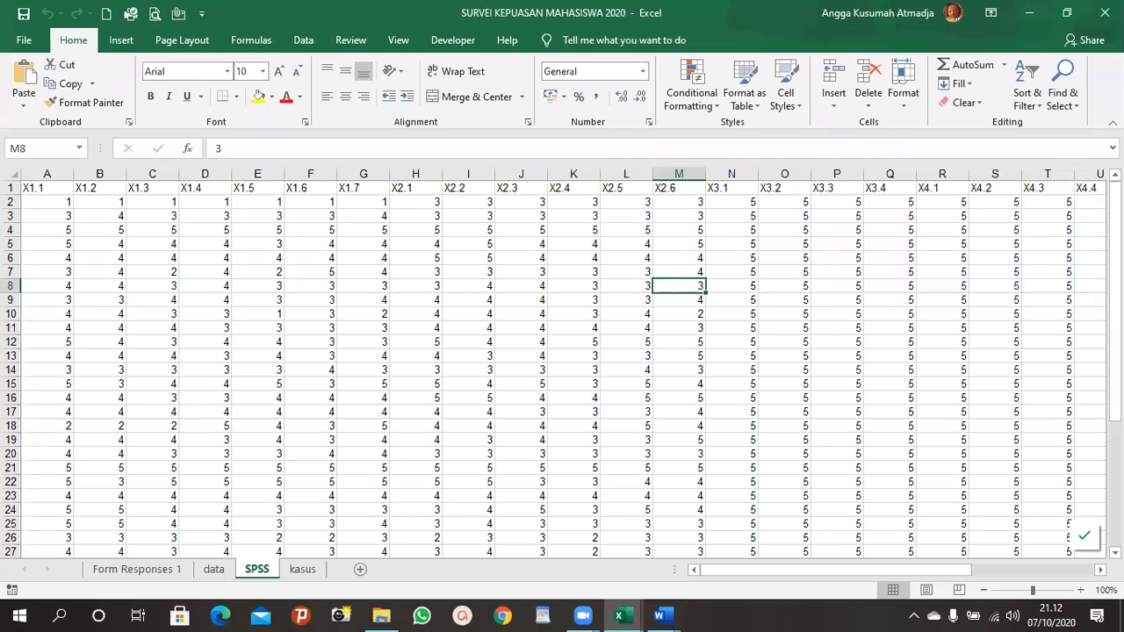
click(132, 569)
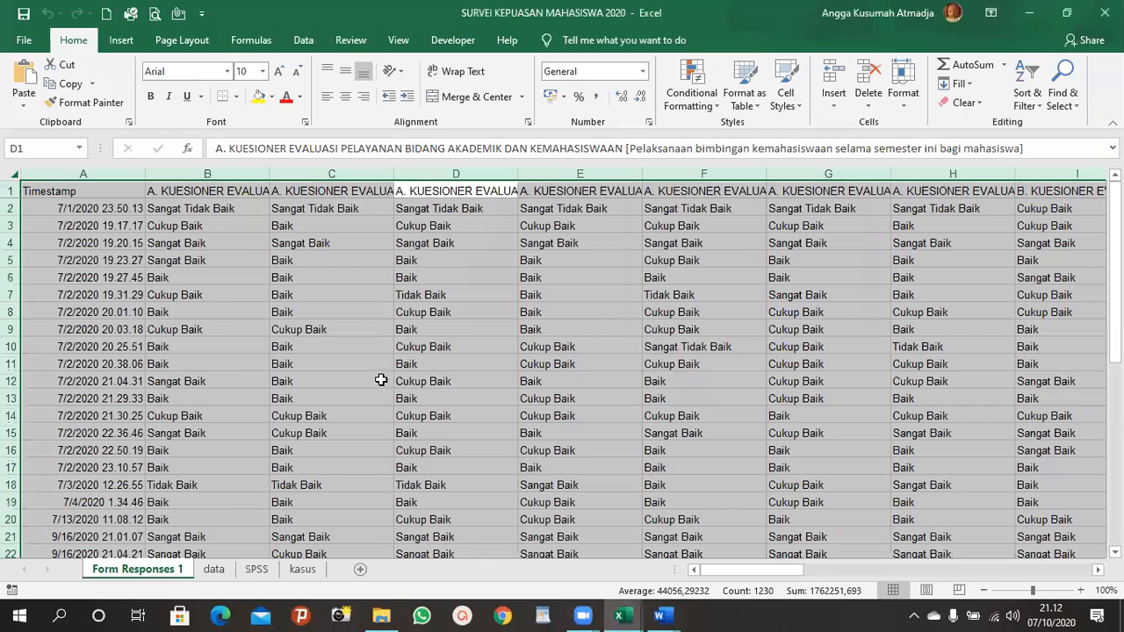
click(381, 379)
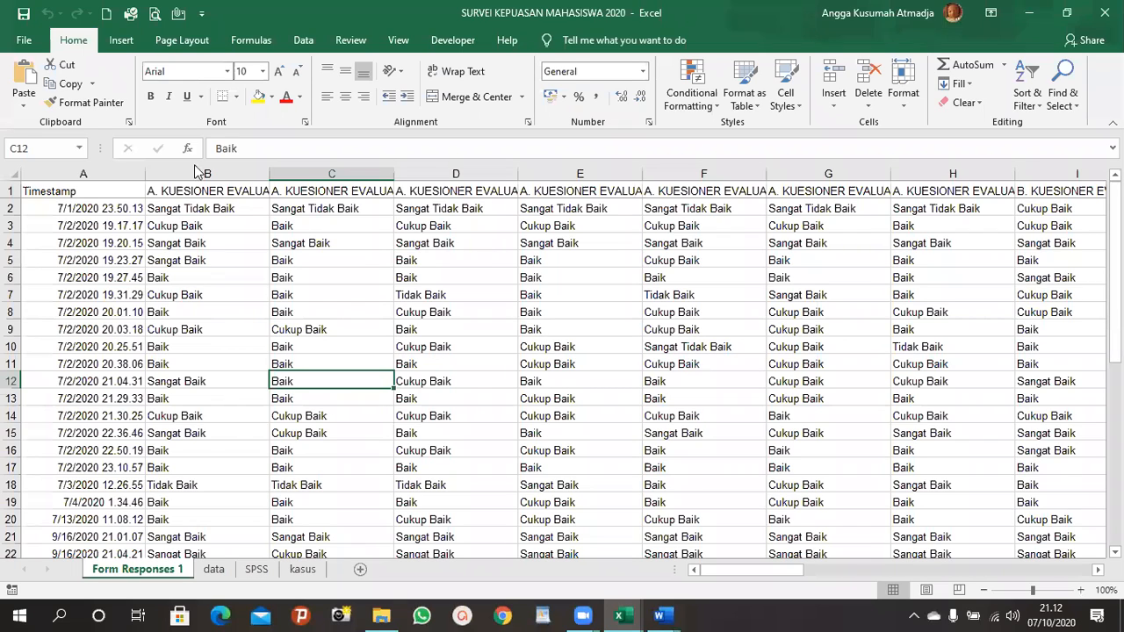
click(190, 215)
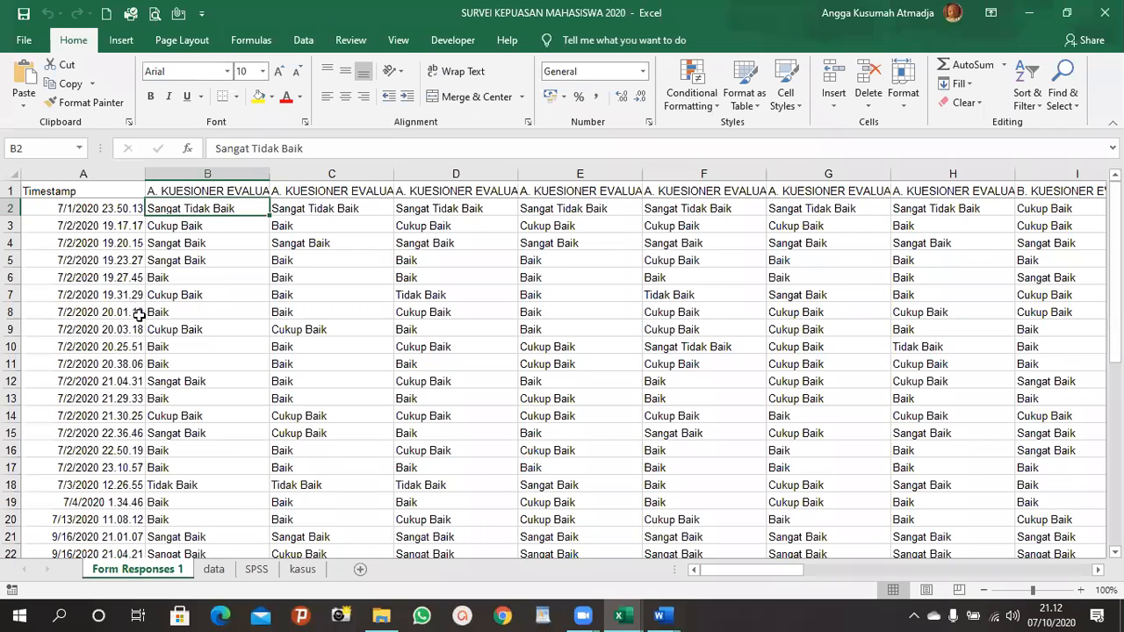
click(214, 569)
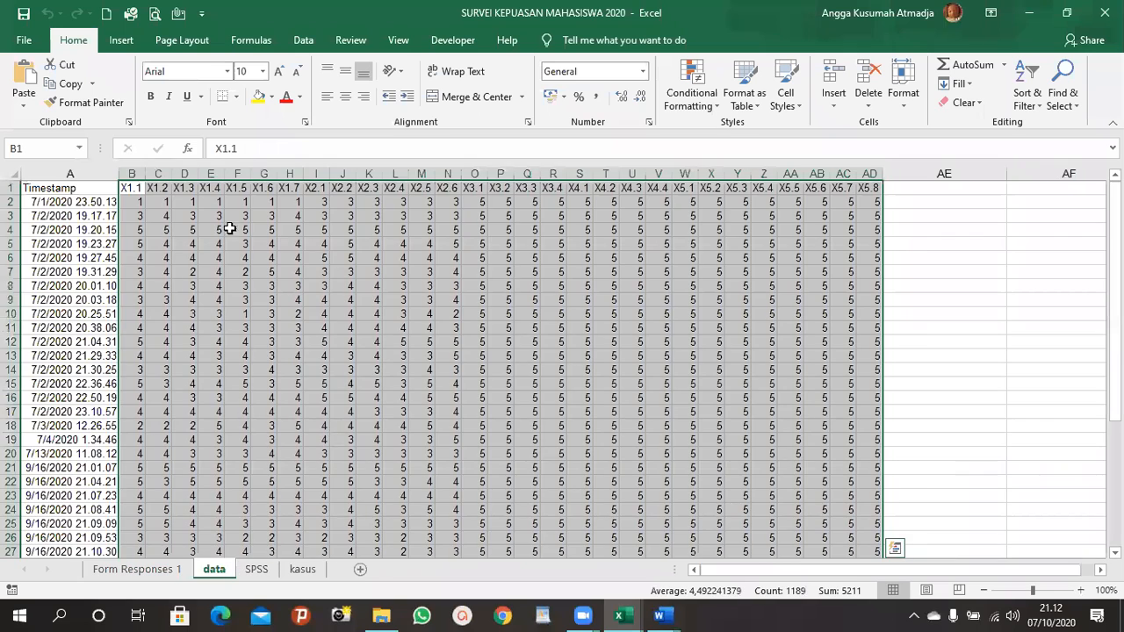
click(220, 230)
click(133, 202)
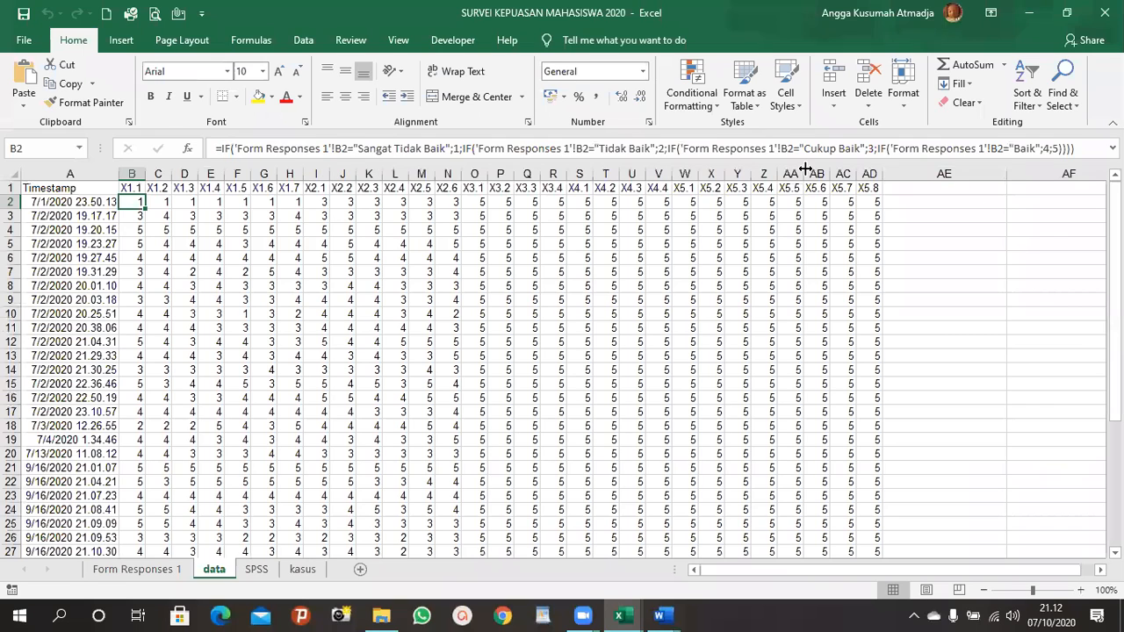
click(236, 203)
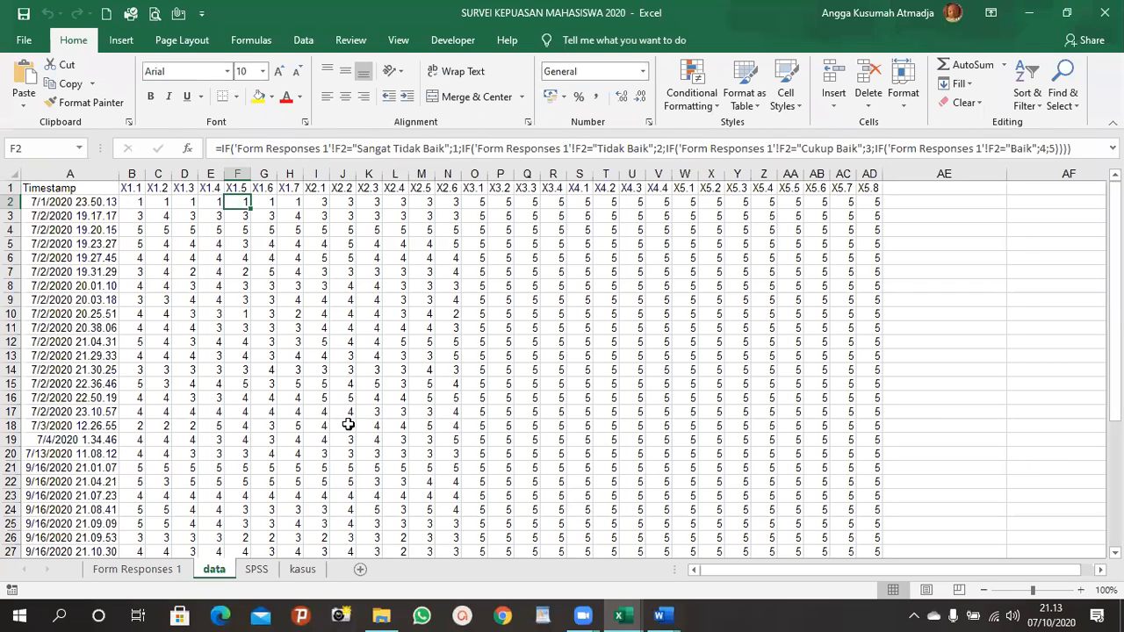
Step: Review the coded values on the SPSS sheet and the questionnaire item behind each variable code on the kasus sheet
click(256, 569)
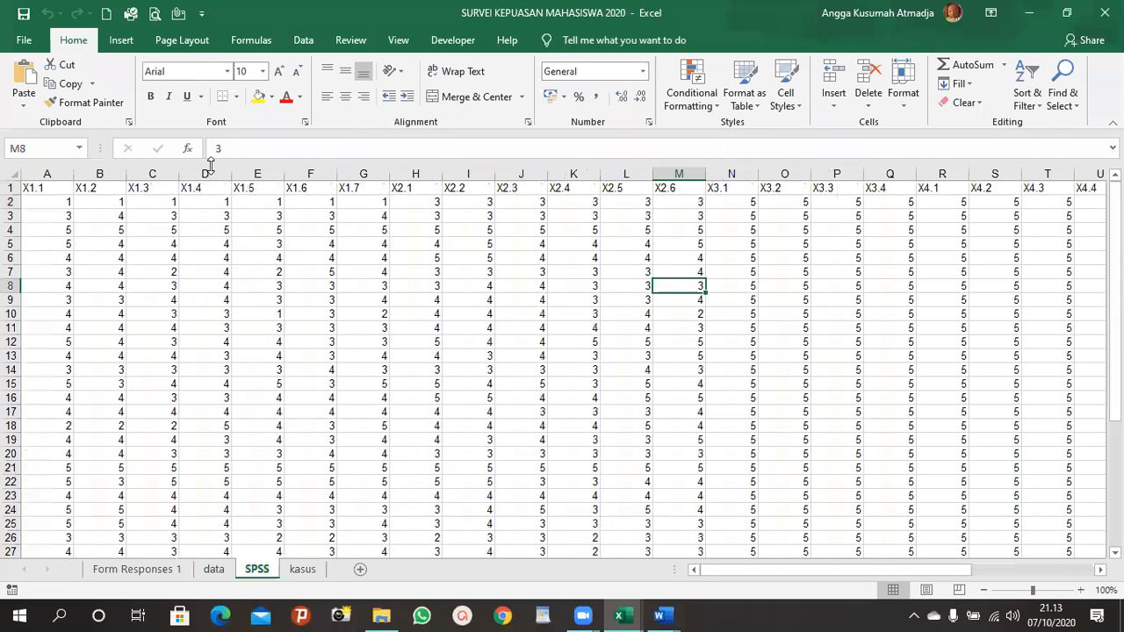
click(302, 569)
drag(751, 570, 758, 568)
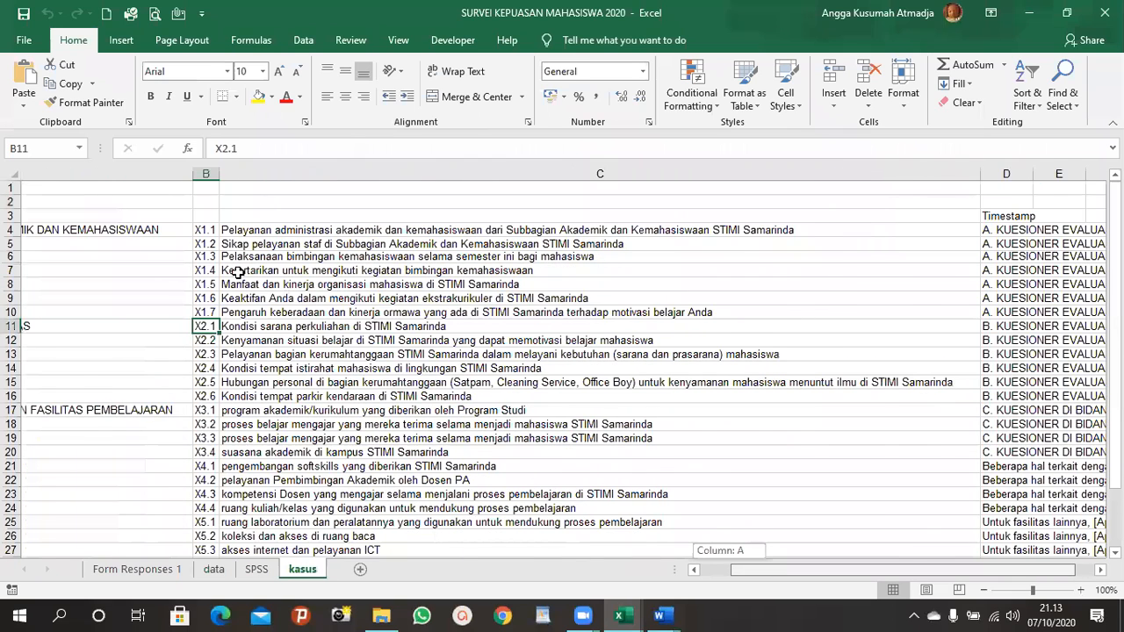
click(54, 230)
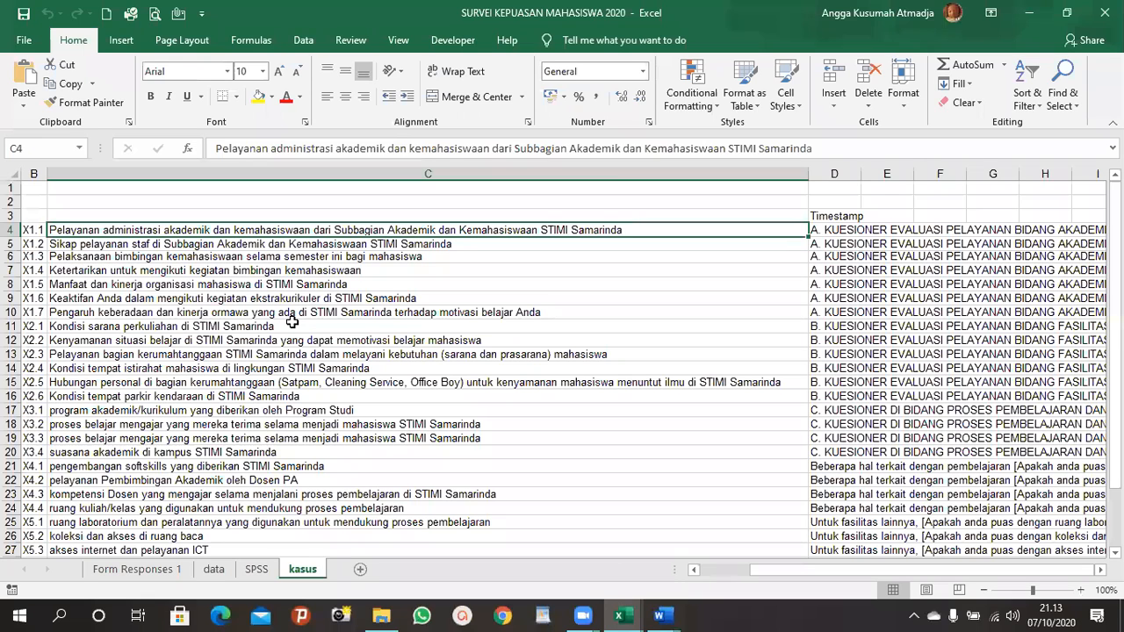
scroll(299, 350, down, 5)
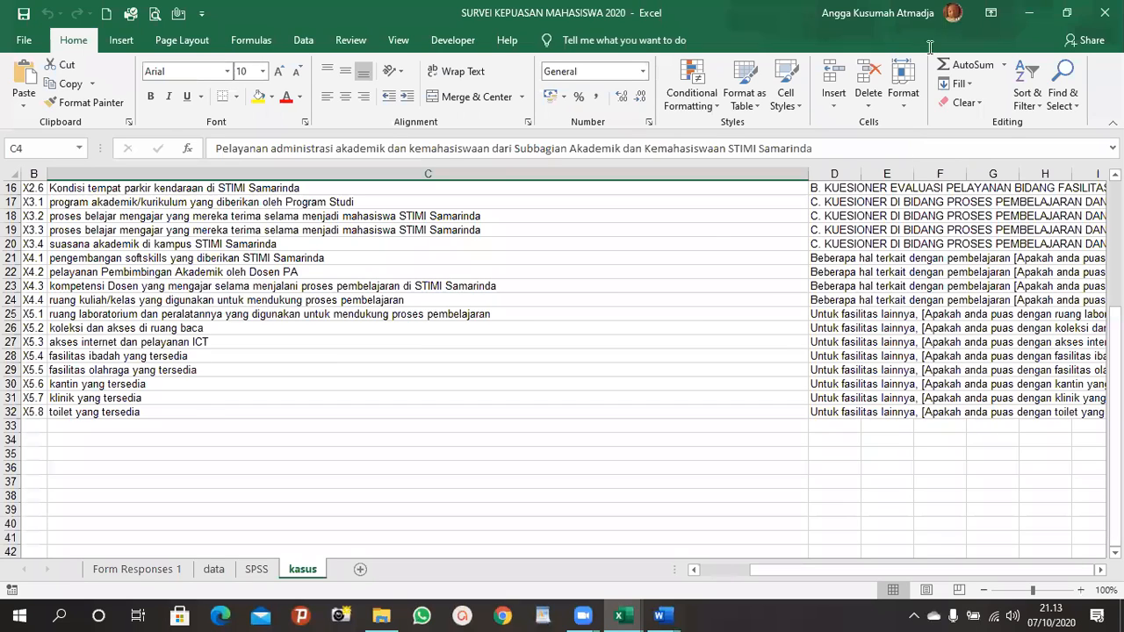
Step: Add a column header X in cell AD1 of the SPSS sheet, directly after X5.8
click(253, 571)
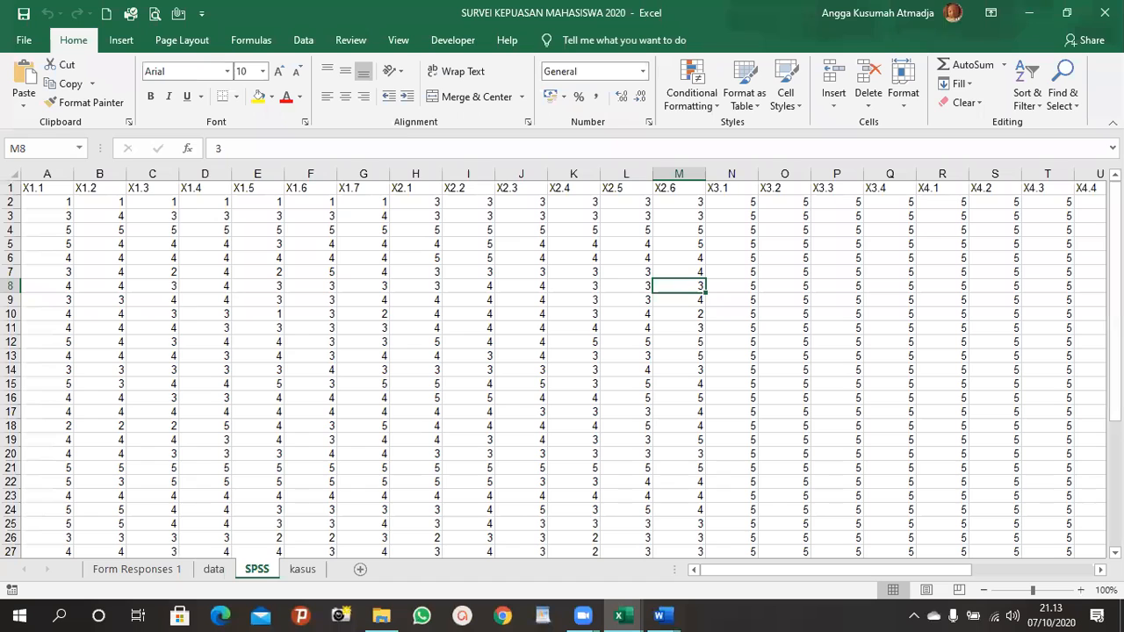
scroll(562, 368, right, 3)
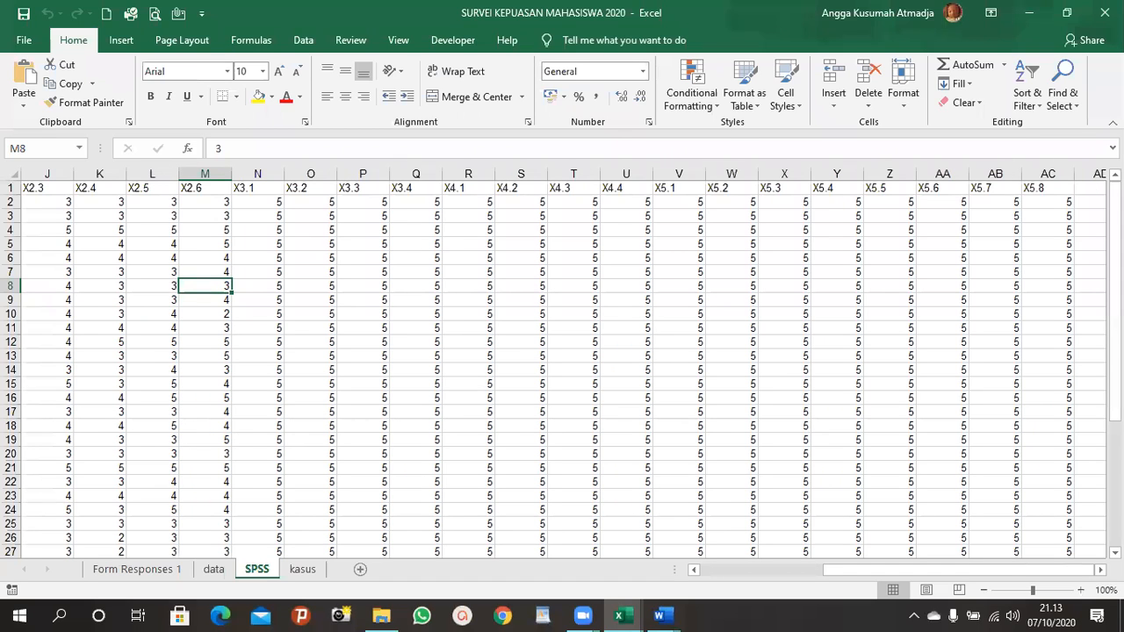
drag(941, 569, 941, 569)
click(1092, 188)
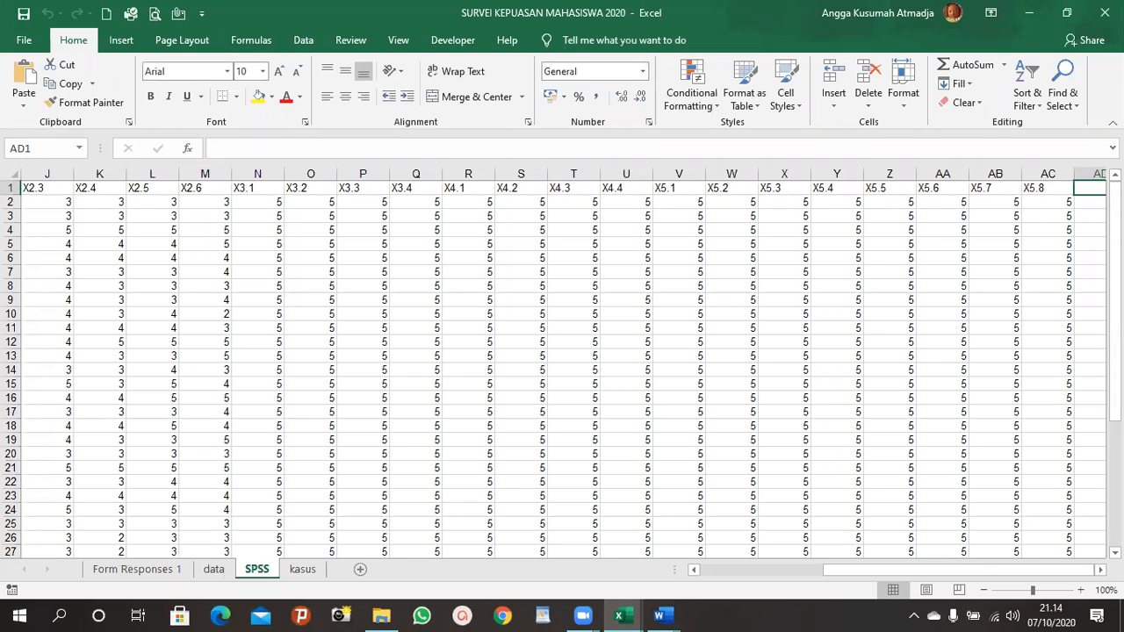
text(X)
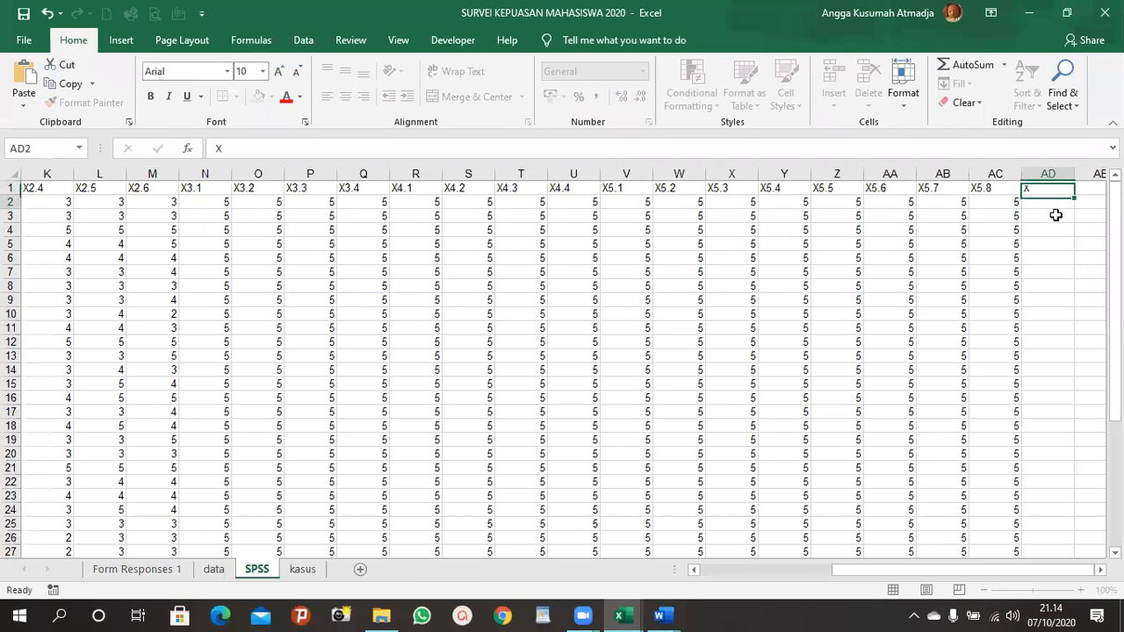
key(Return)
Step: Total the first respondent's scores in AD2 with =SUM(A2:AC2) and fill the formula down to row 41
text(=)
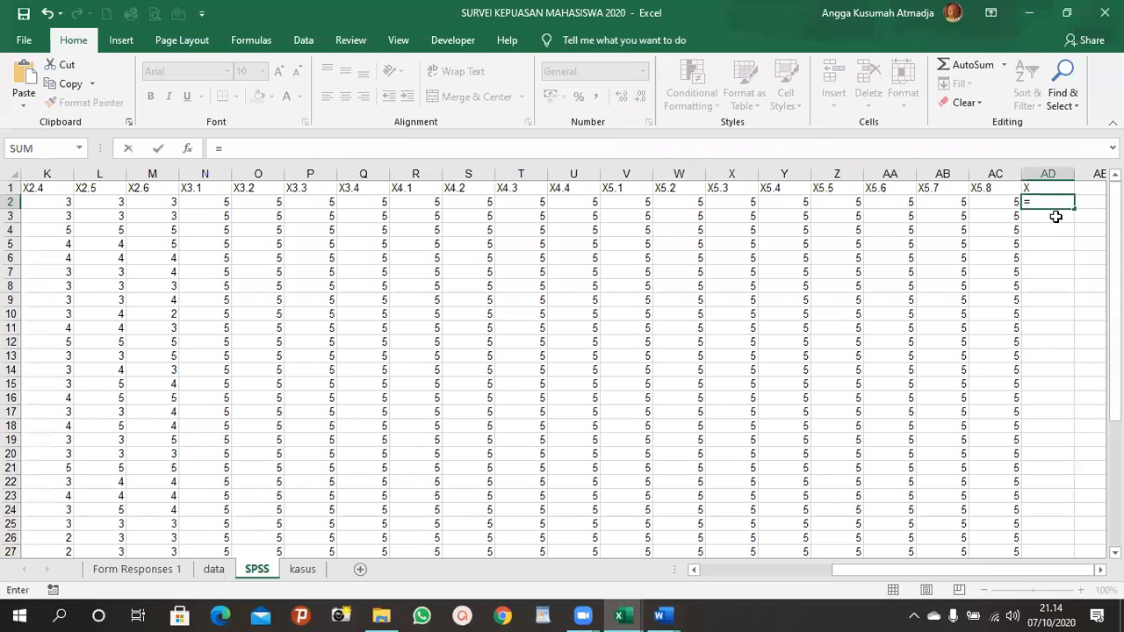
text(sum()
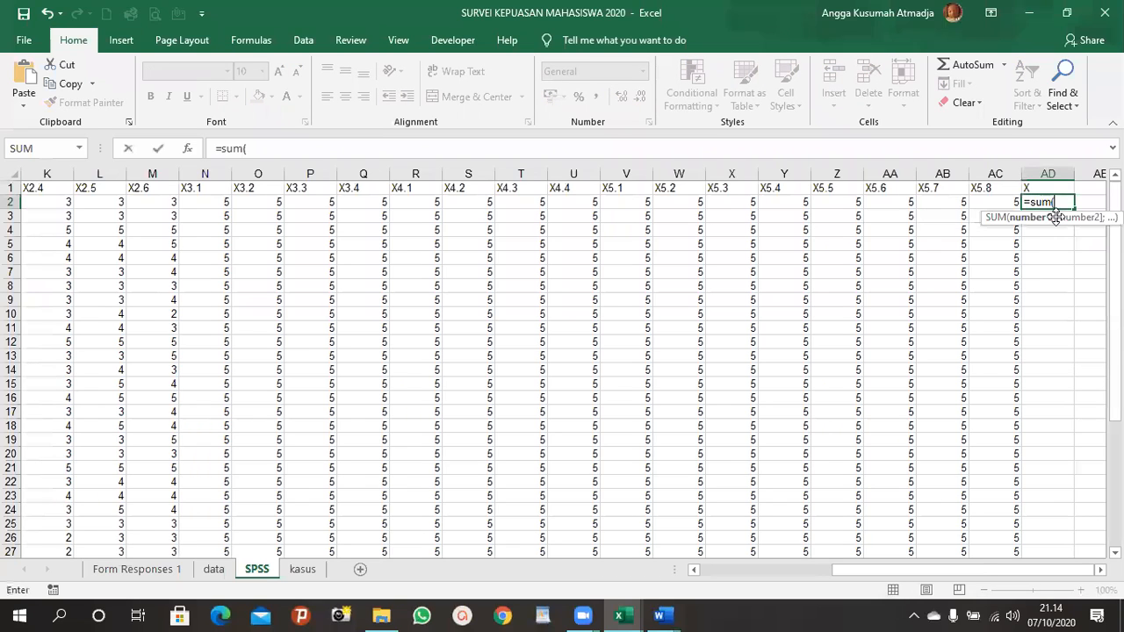
drag(999, 205, 48, 202)
key(Return)
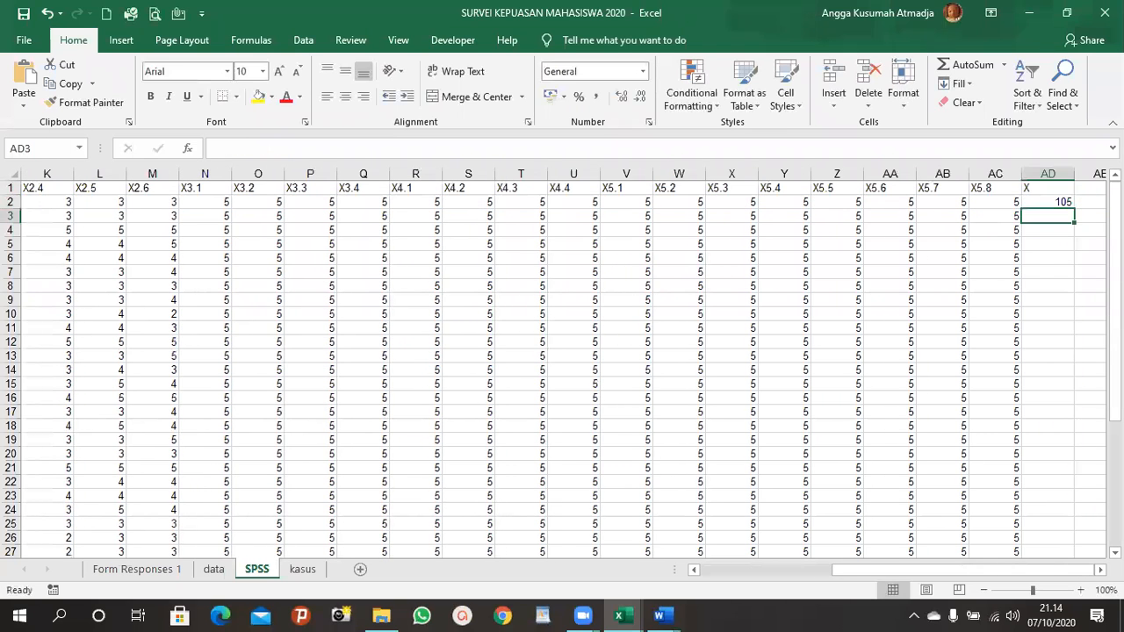
click(1063, 205)
drag(1075, 244, 1069, 545)
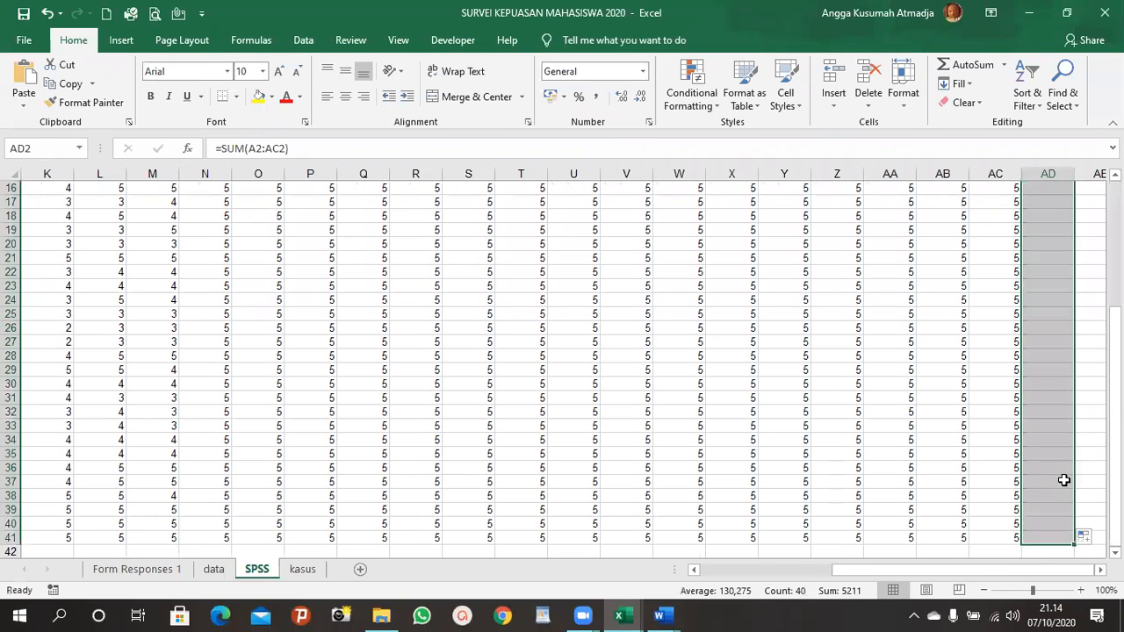
scroll(884, 357, up, 3)
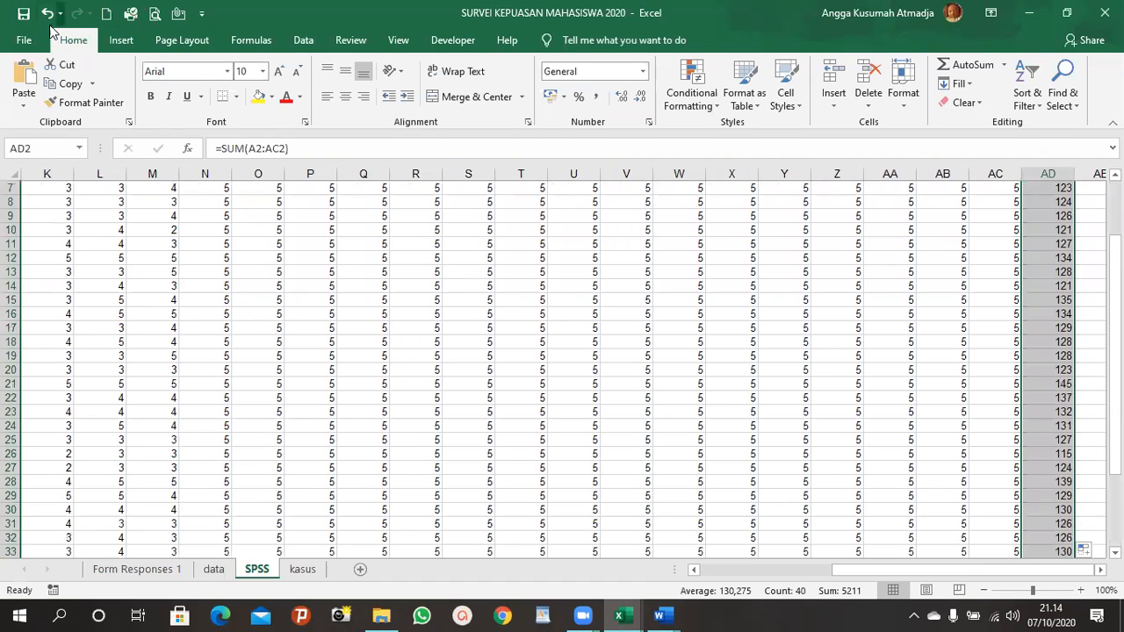
Step: Save the workbook, and save a copy of it to the Desktop as an Excel Workbook named SURVEI KEPUASAN MAHASISWA 2020
click(25, 15)
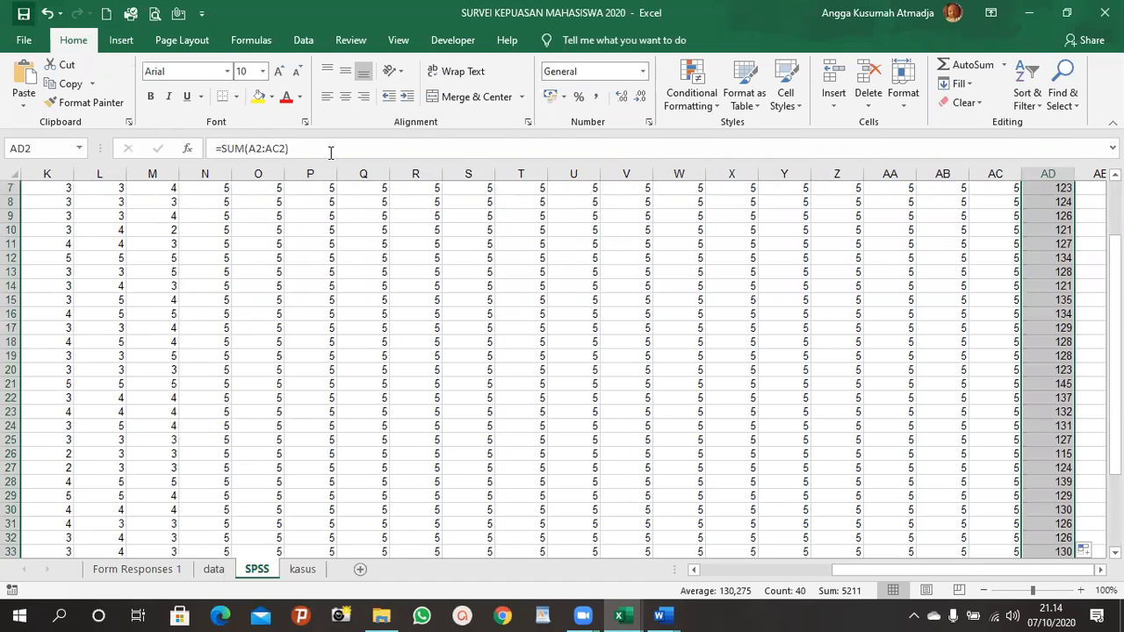
click(23, 41)
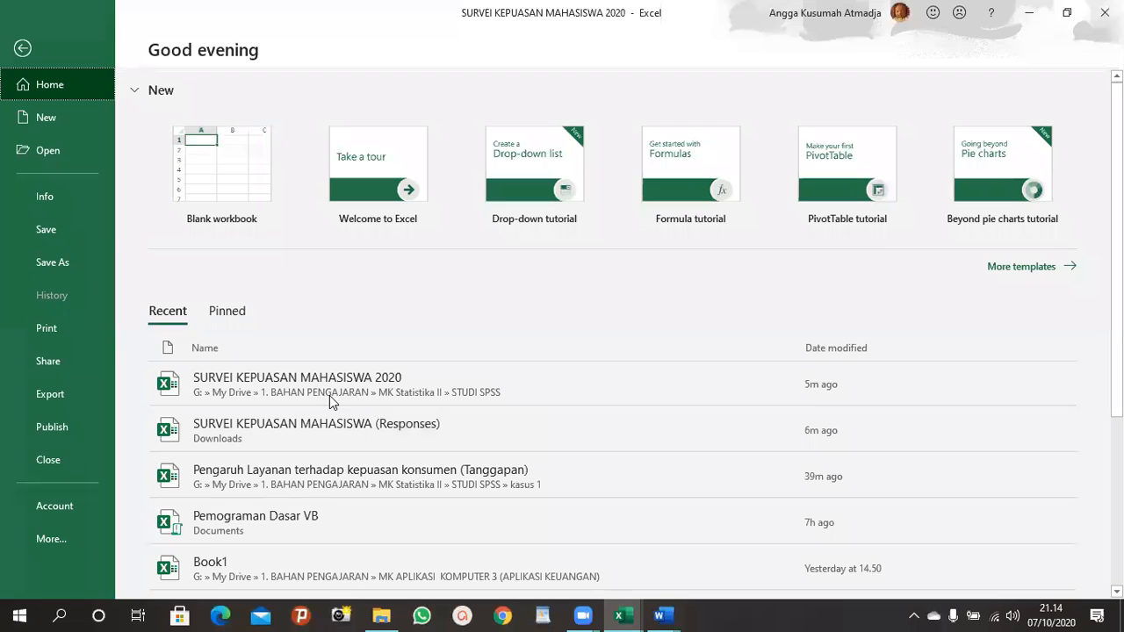
click(70, 254)
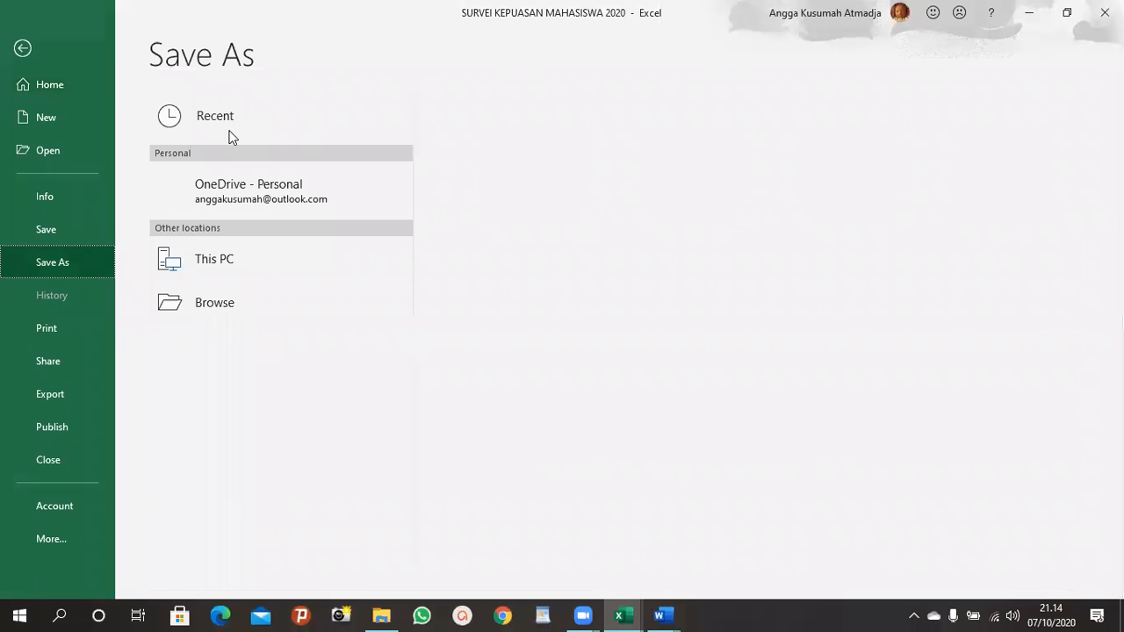
click(365, 258)
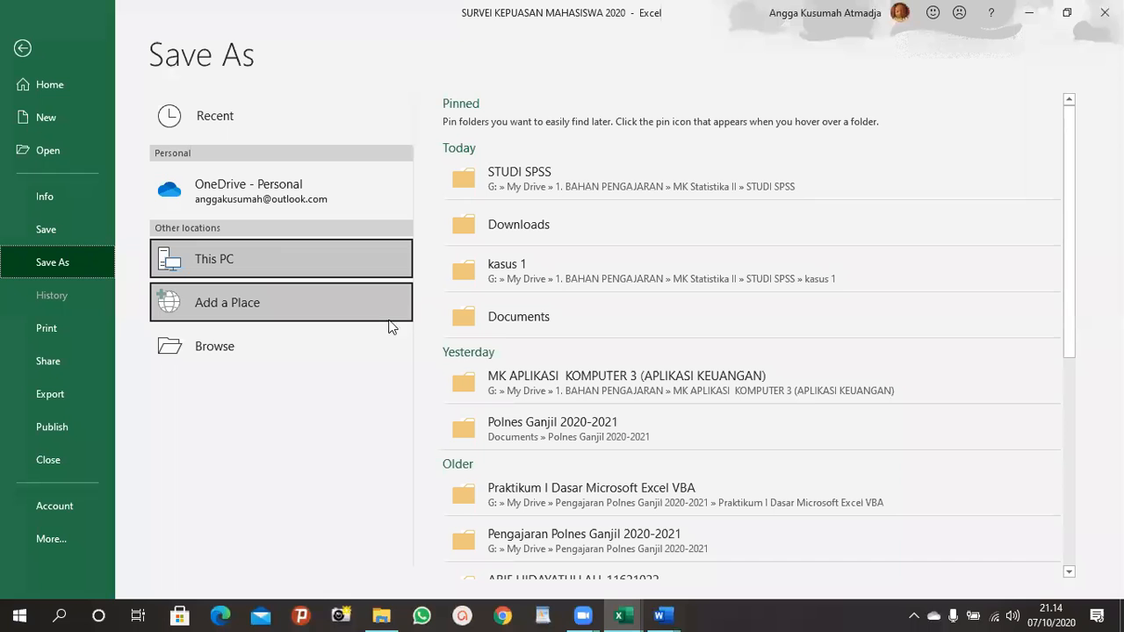
click(261, 333)
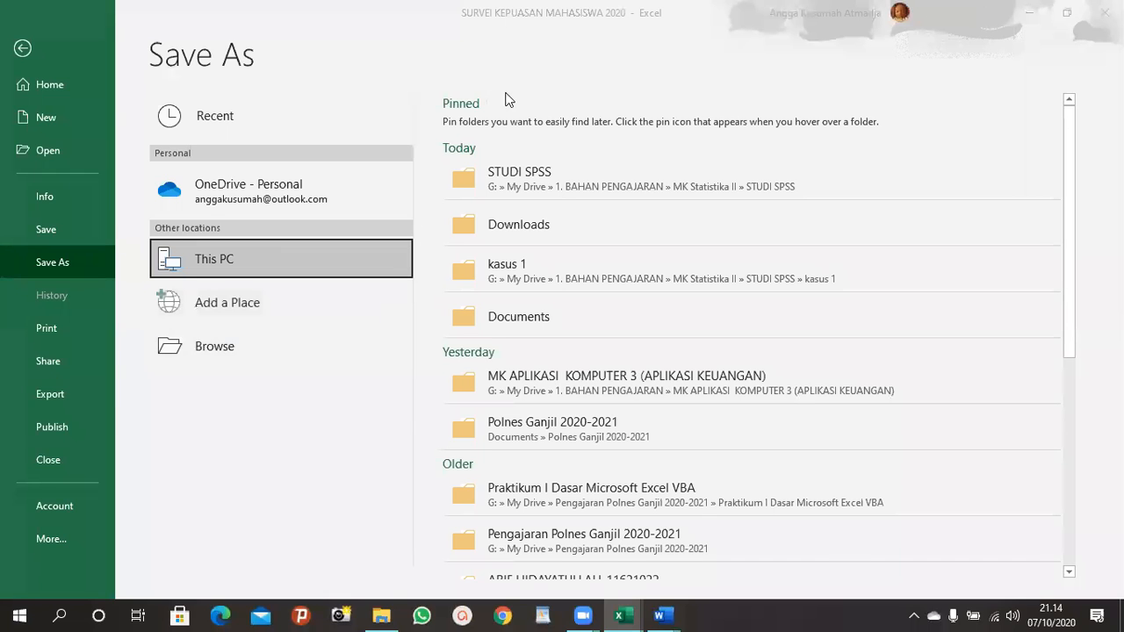
scroll(88, 134, up, 3)
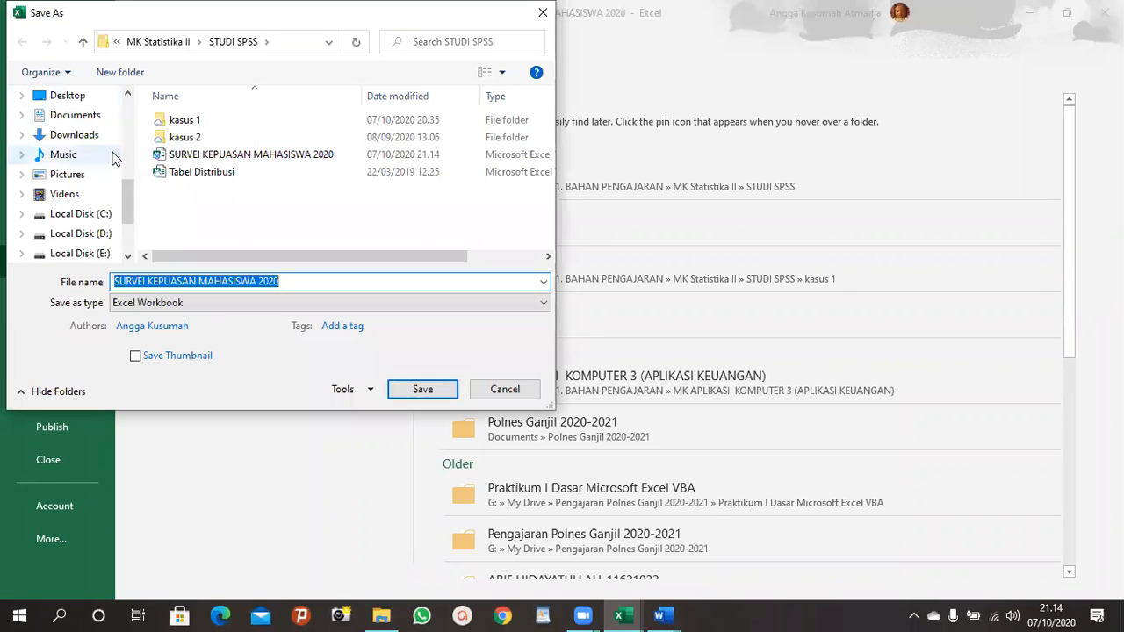
click(68, 166)
click(411, 390)
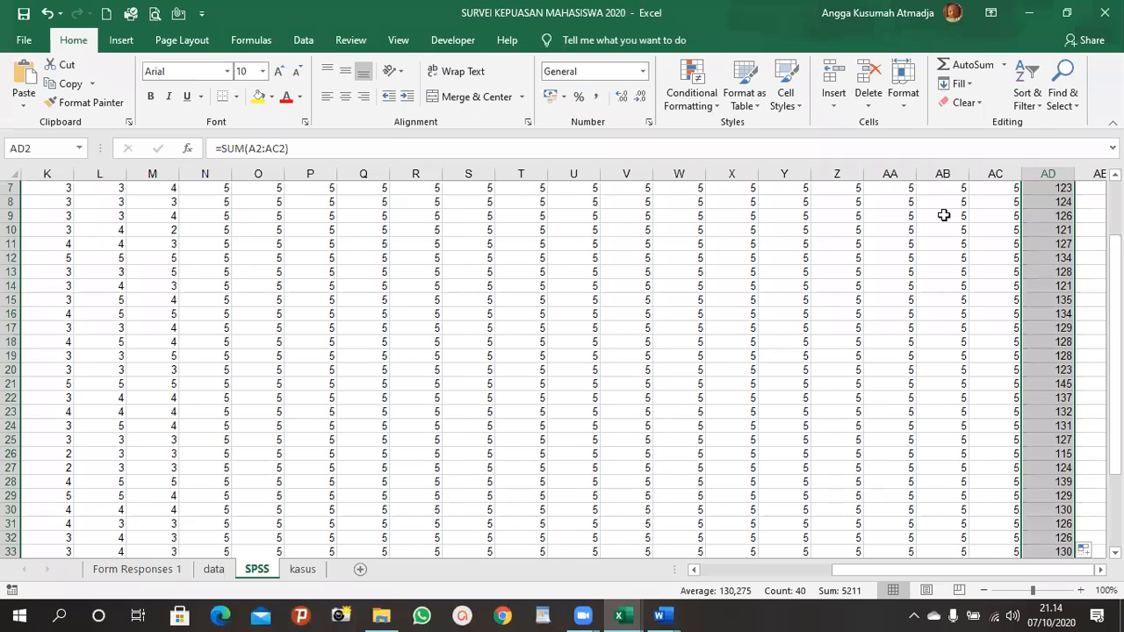
Step: Close both open Excel workbooks and launch IBM SPSS Statistics 19
key(ctrl+w)
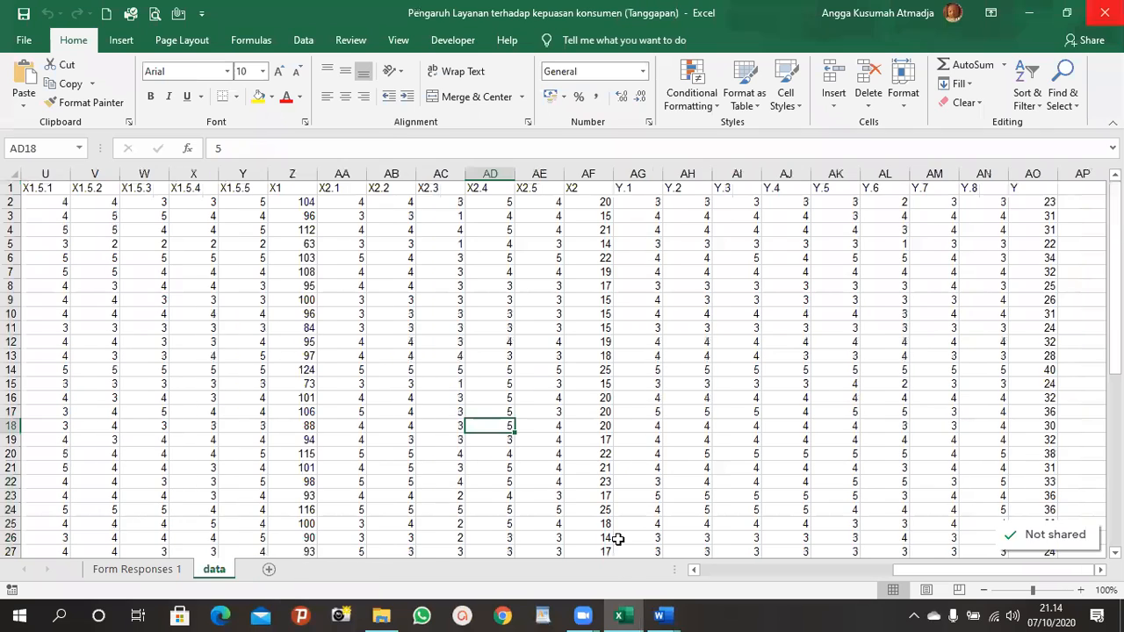
click(1102, 12)
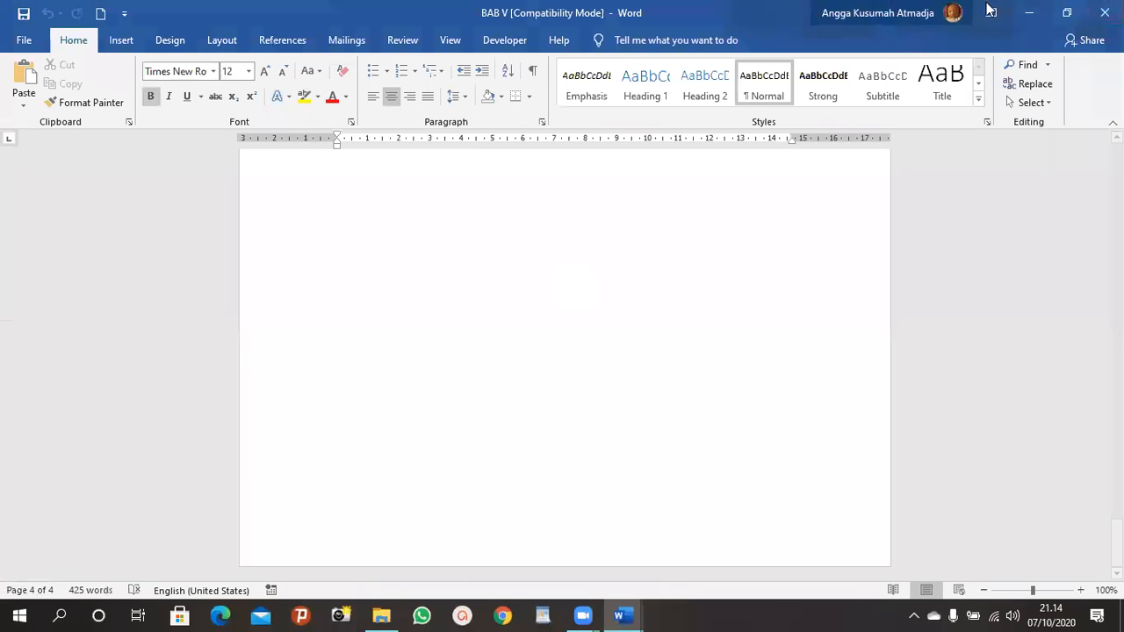
click(19, 615)
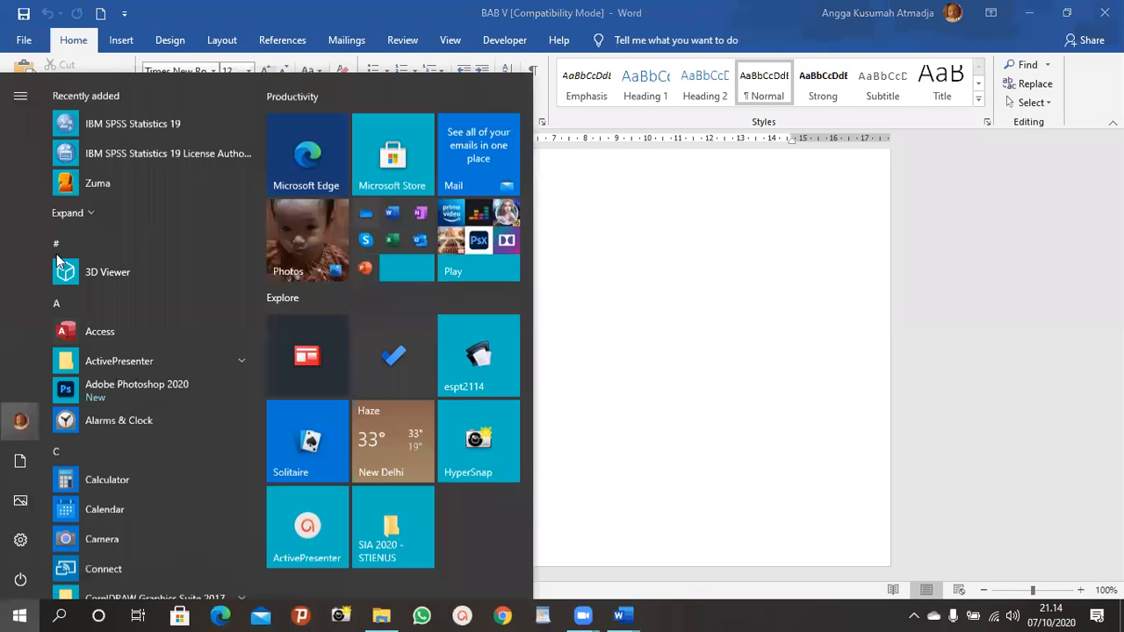
click(148, 135)
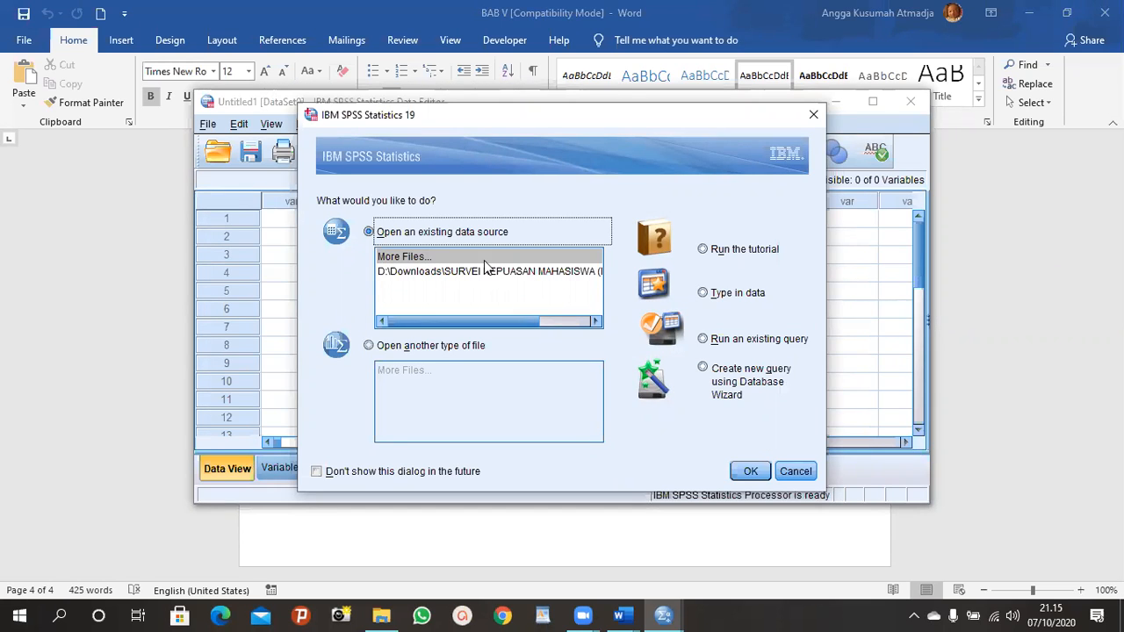
Step: Open the Excel workbook SURVEI KEPUASAN MAHASISWA 2020.xlsx from the Desktop as the data source
double_click(433, 255)
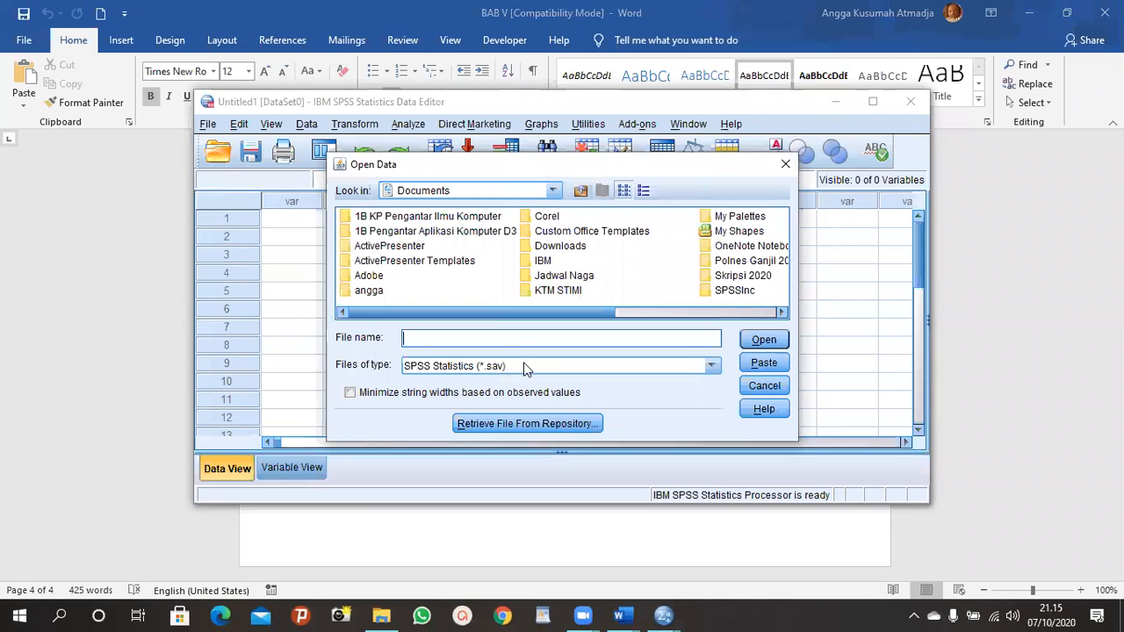
click(524, 367)
click(466, 427)
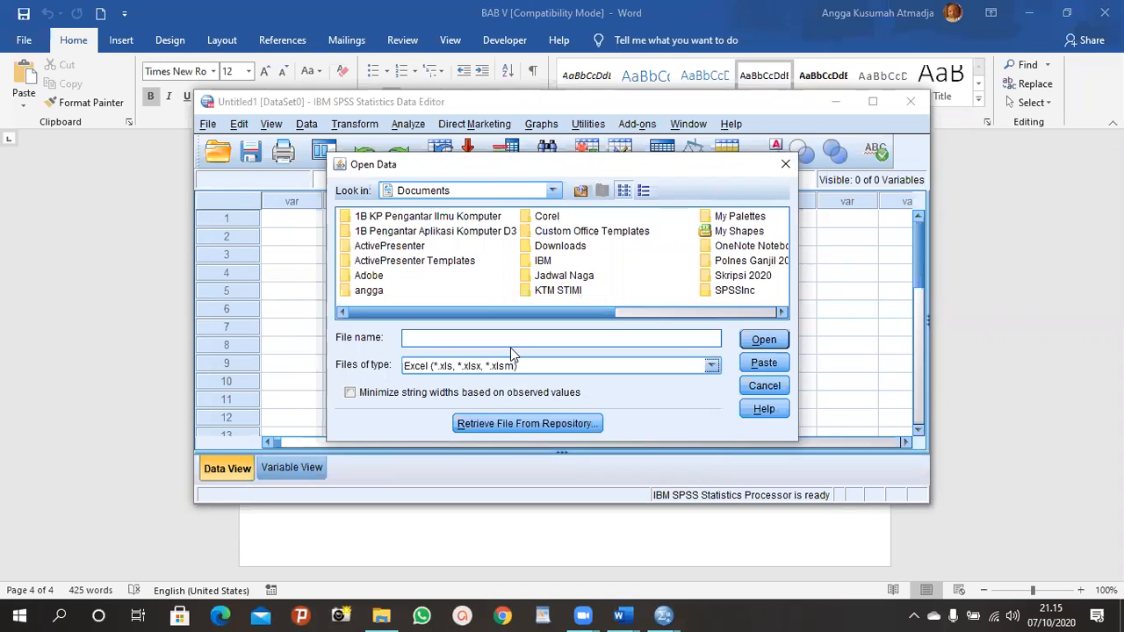
click(554, 192)
scroll(483, 224, up, 3)
click(439, 208)
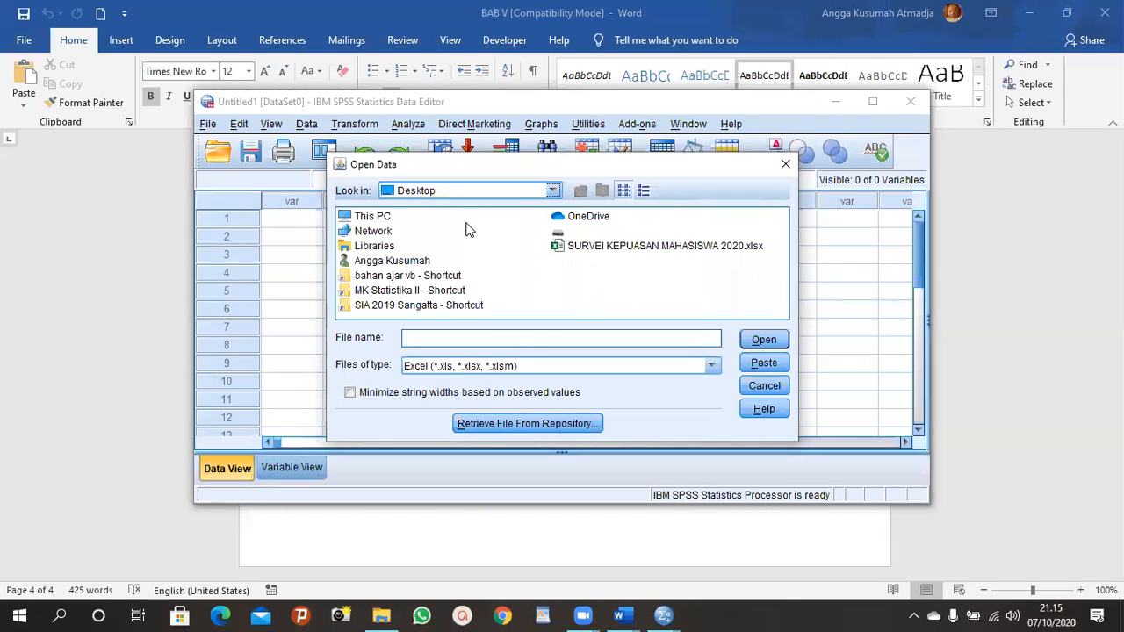
click(589, 247)
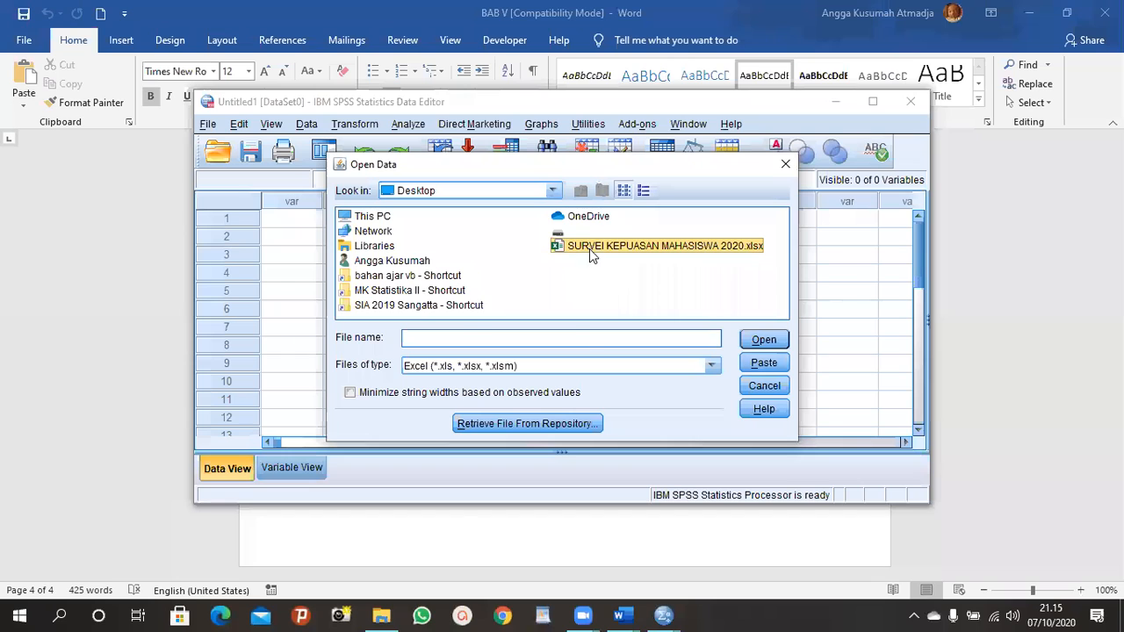
click(764, 340)
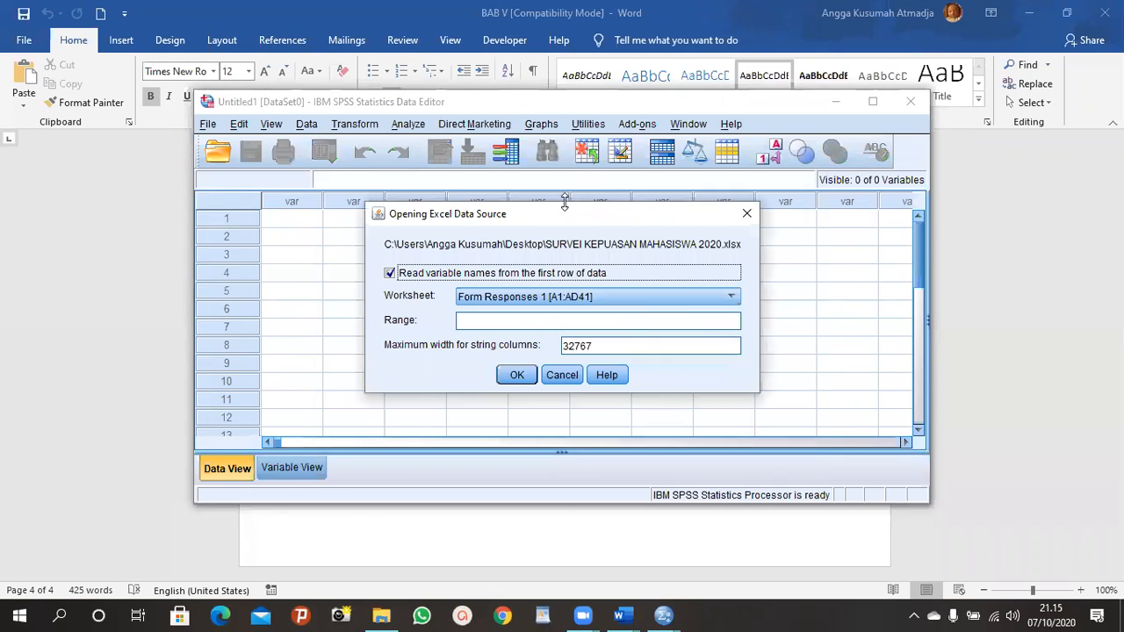
Step: Import the workbook's SPSS worksheet, reading variable names from the first row of data
click(546, 300)
click(513, 343)
click(517, 375)
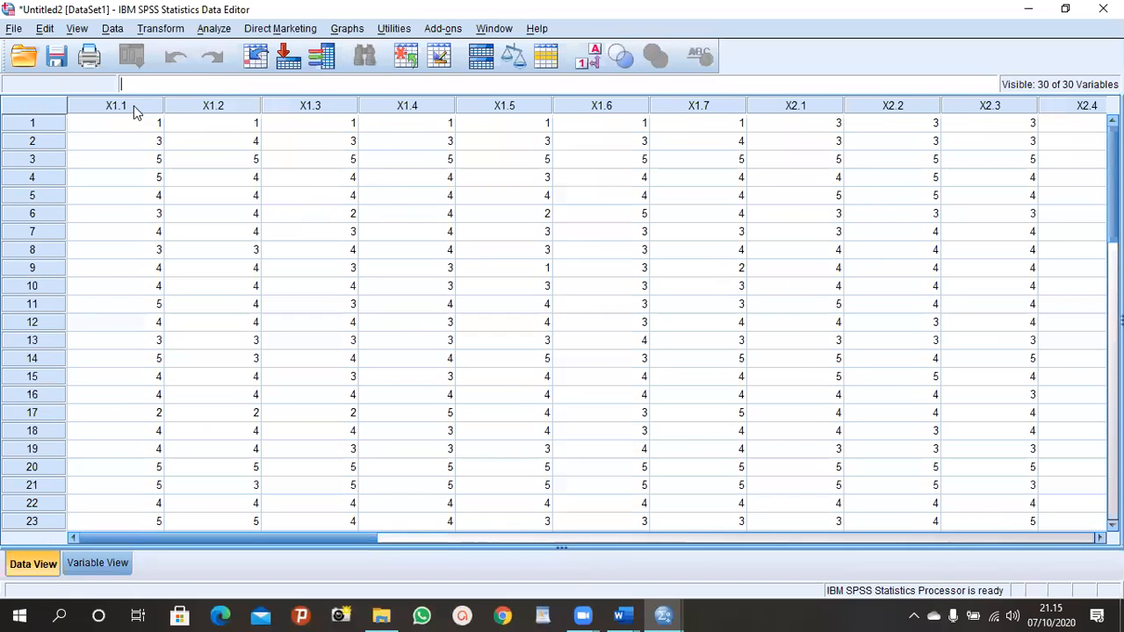
Step: Save the dataset to the Desktop as an SPSS Statistics file named ANALISIS SURVEY KEPUASAN MAHASISWA STIMI
key(ctrl+s)
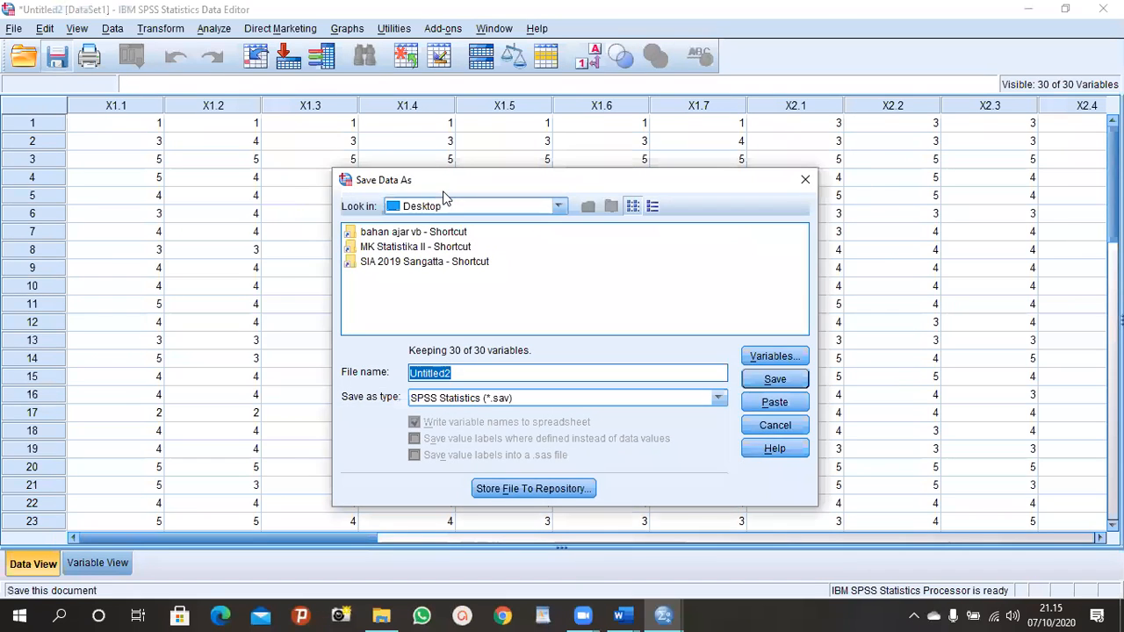
text(ANALA)
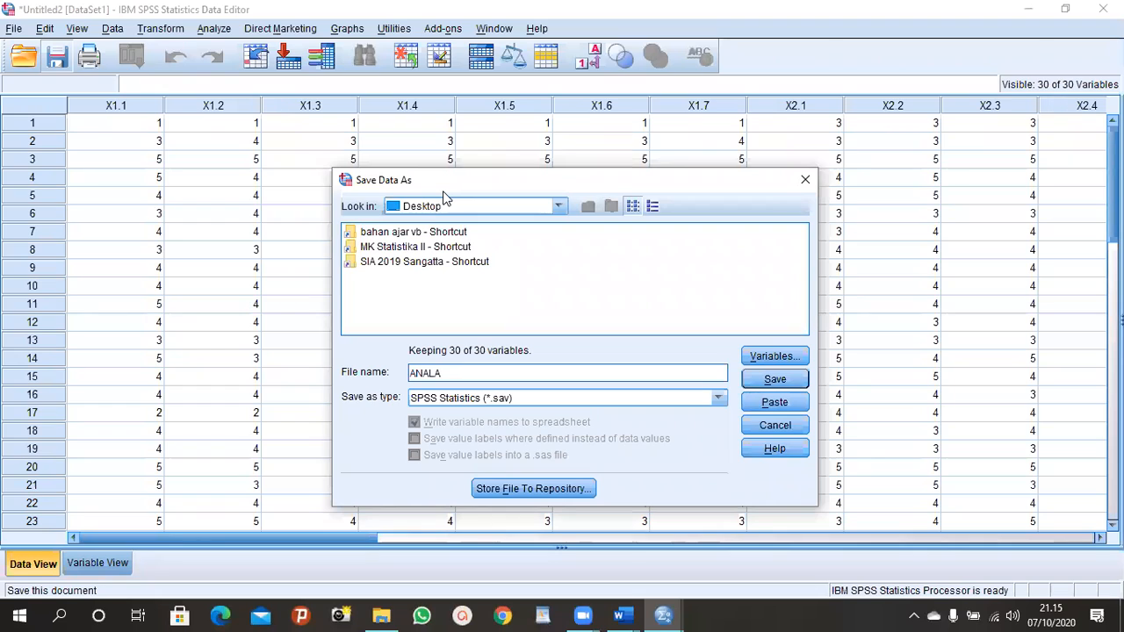
text(ISISIS SURVEY KEPUASAN MAHA)
text(SIWA STIM)
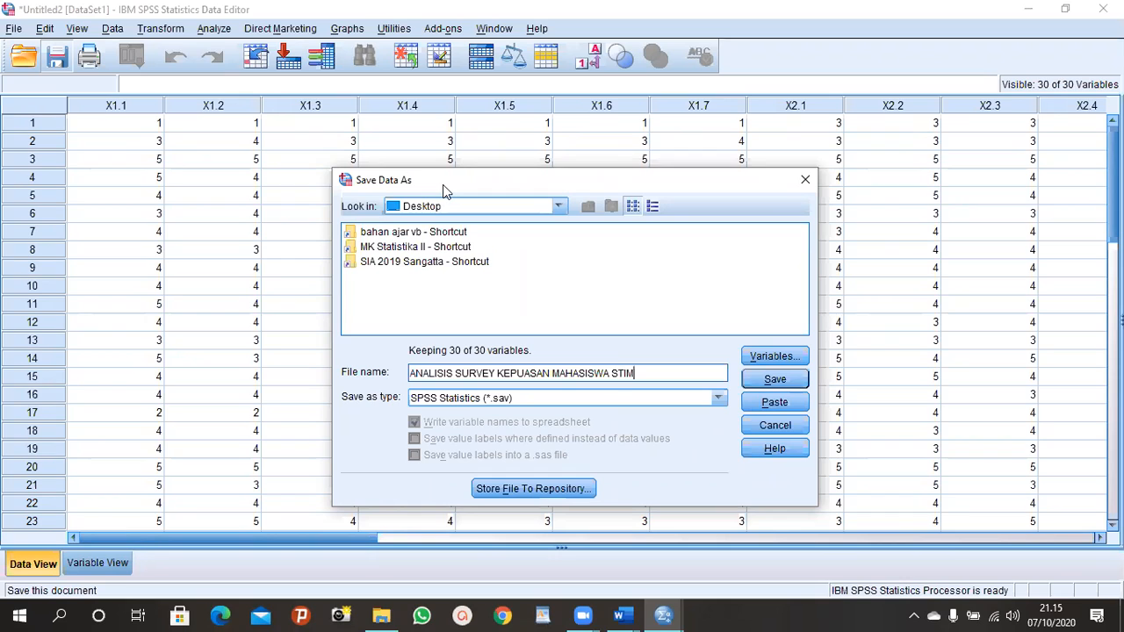
key(Return)
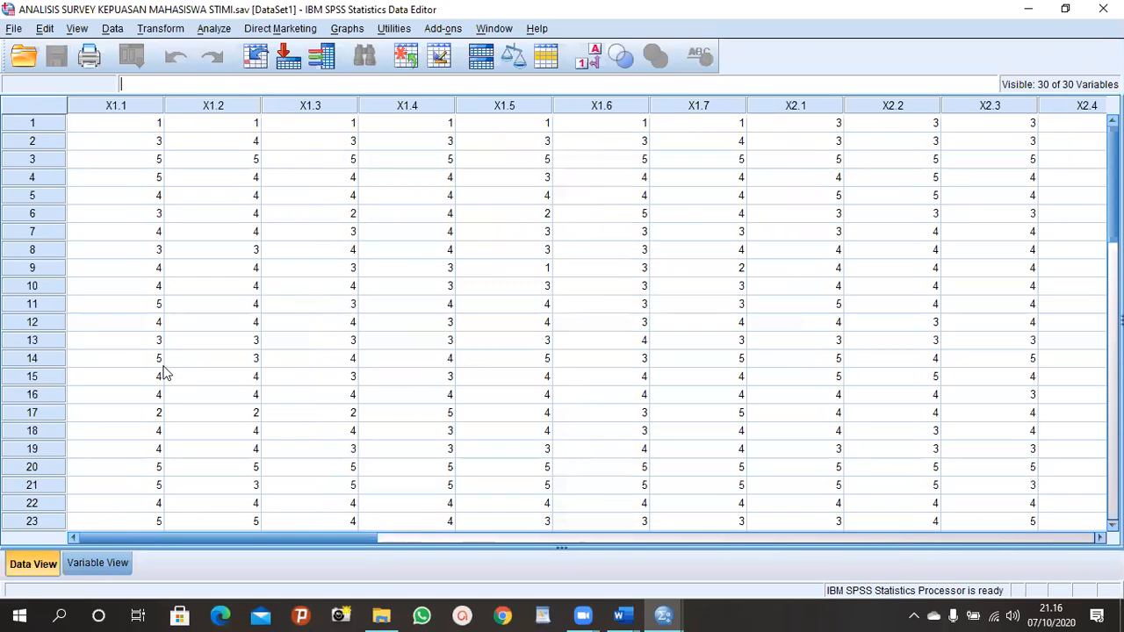
Step: Define value labels for variable X1.1: 1 = Sangat Tidak Setuju and 2 = Tidak Setuju
scroll(172, 383, down, 12)
scroll(182, 411, up, 1)
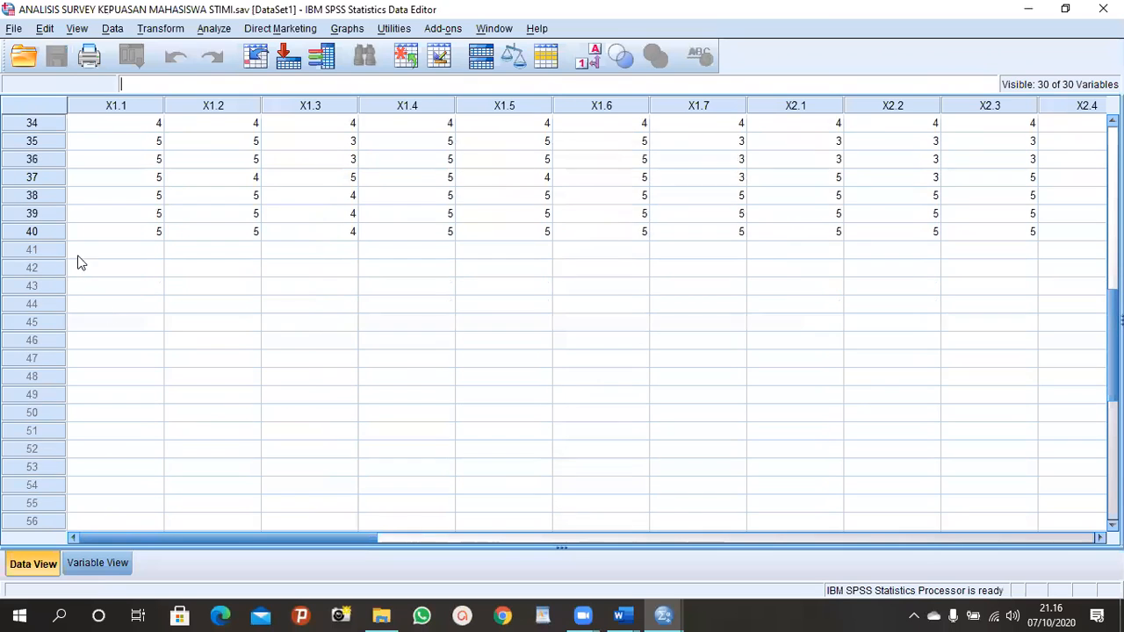
scroll(75, 255, up, 3)
scroll(75, 253, up, 7)
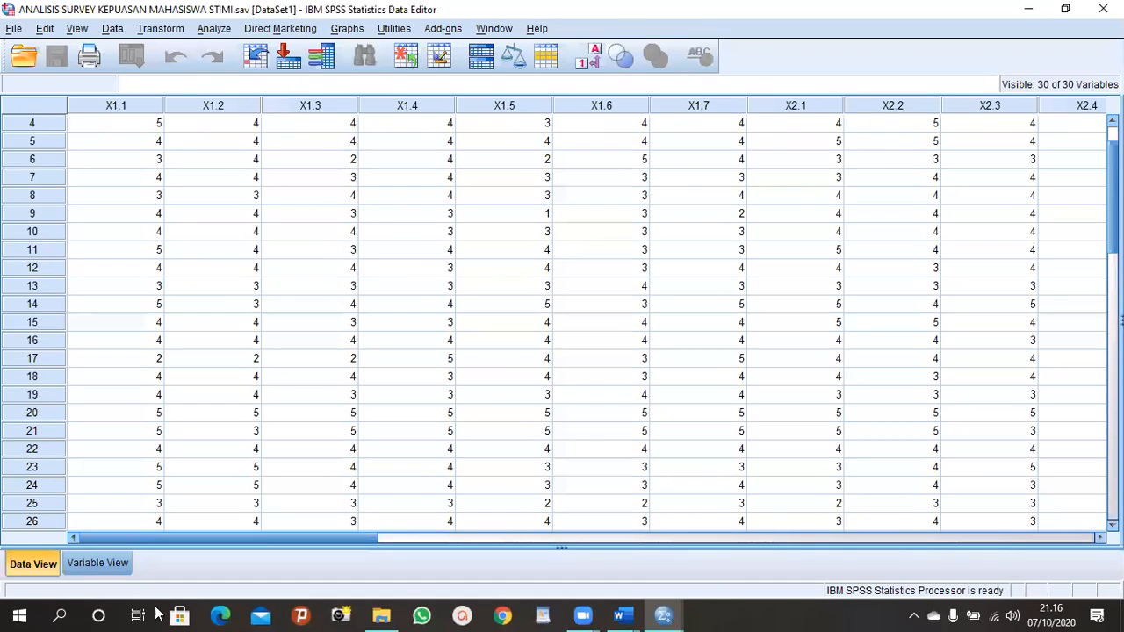
click(97, 562)
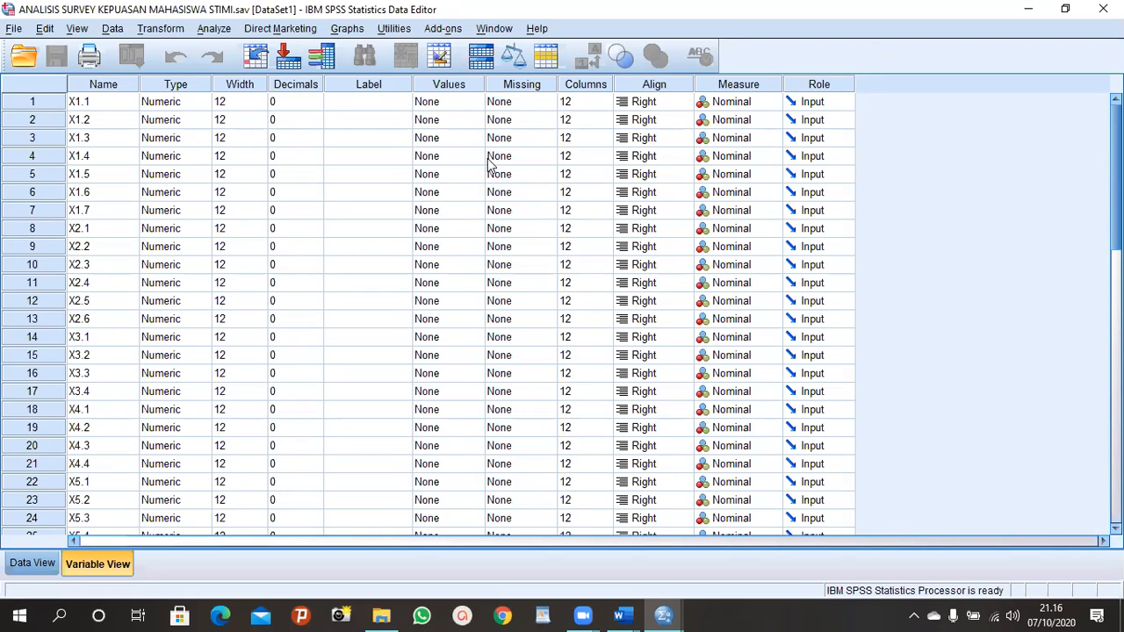
click(455, 102)
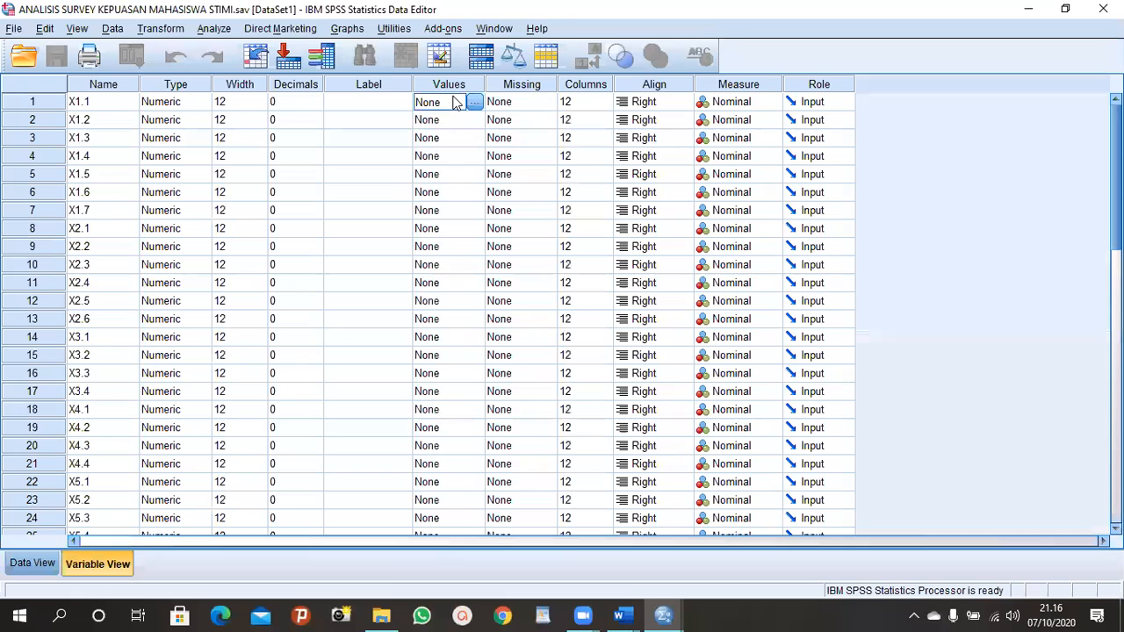
click(473, 103)
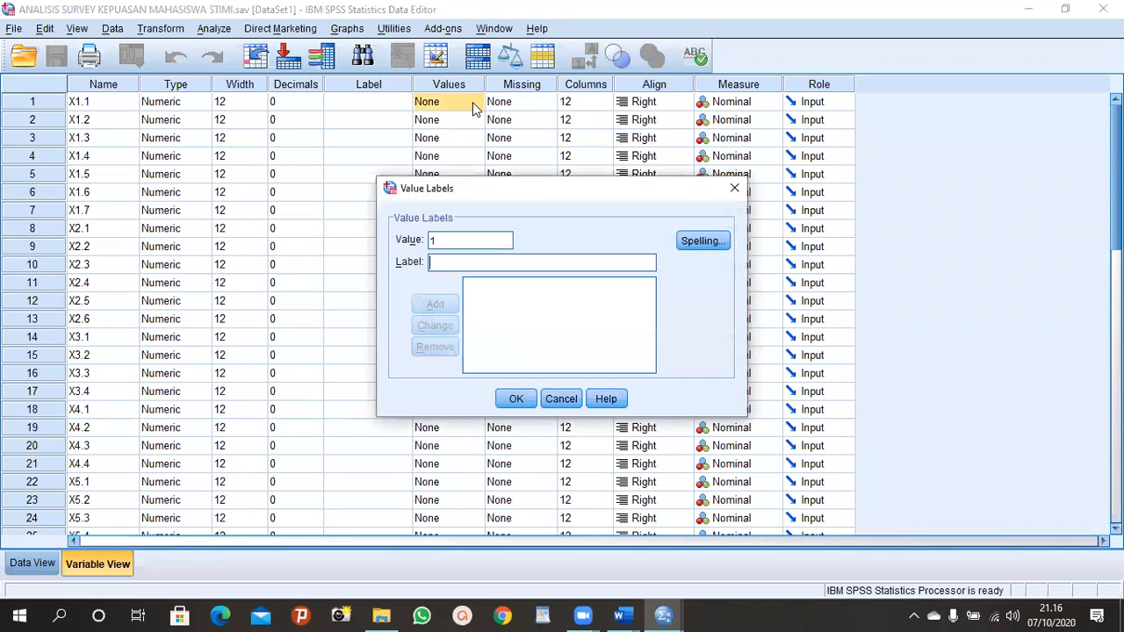
text(Sangat Tida)
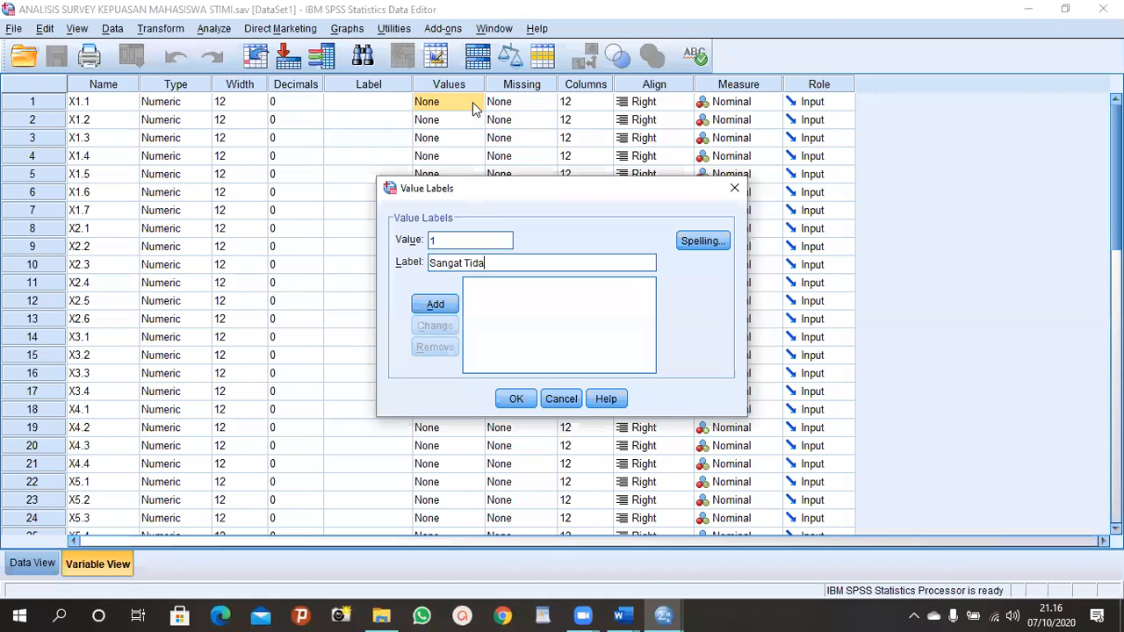
text(k Setuju)
key(Return)
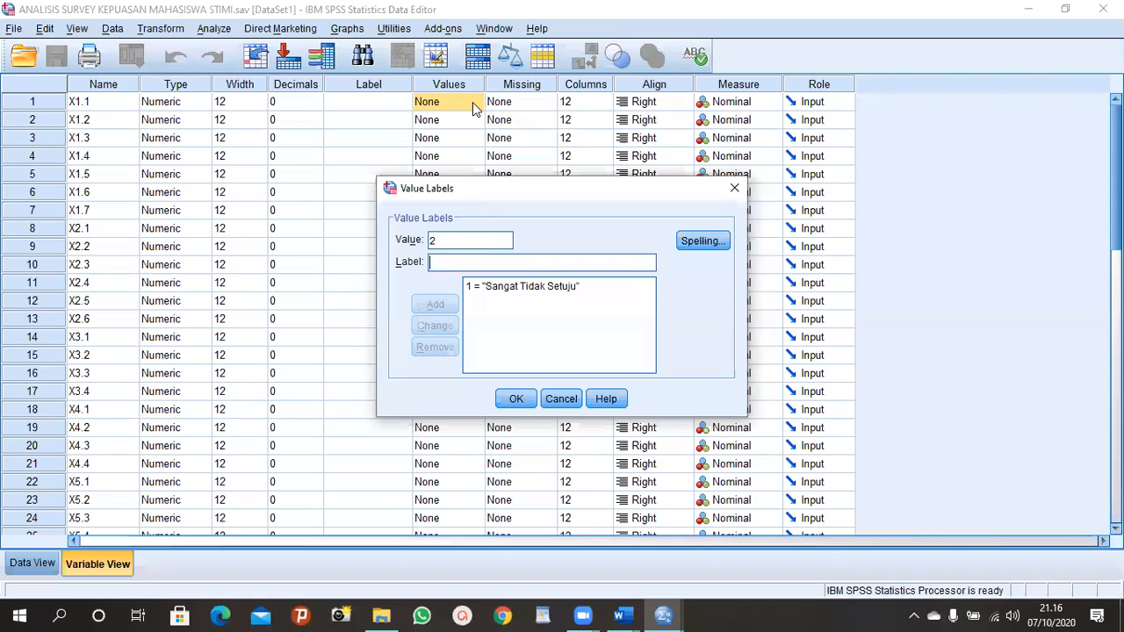
text(Tidak Setuju)
key(Return)
Step: Complete X1.1's value labels with 3 = Cukup Setuju, 4 = Setuju and 5 = Sangat Setuju, and apply them
text(C)
key(BackSpace)
text(Cukup )
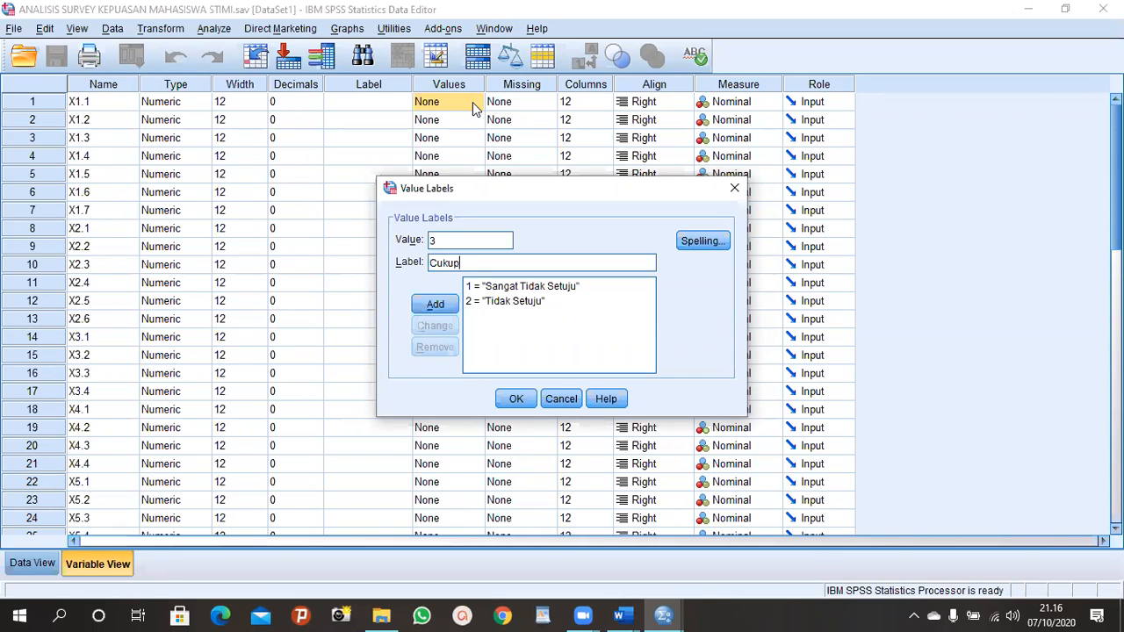
text(Setuju)
key(Return)
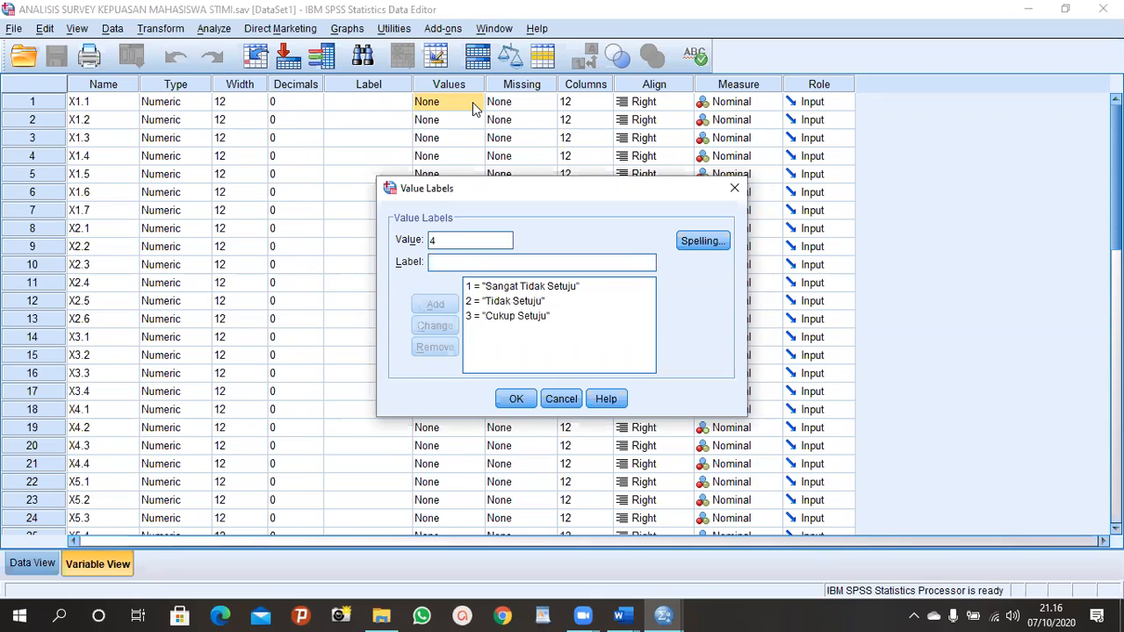
text(Setuju)
key(Return)
text(Sang)
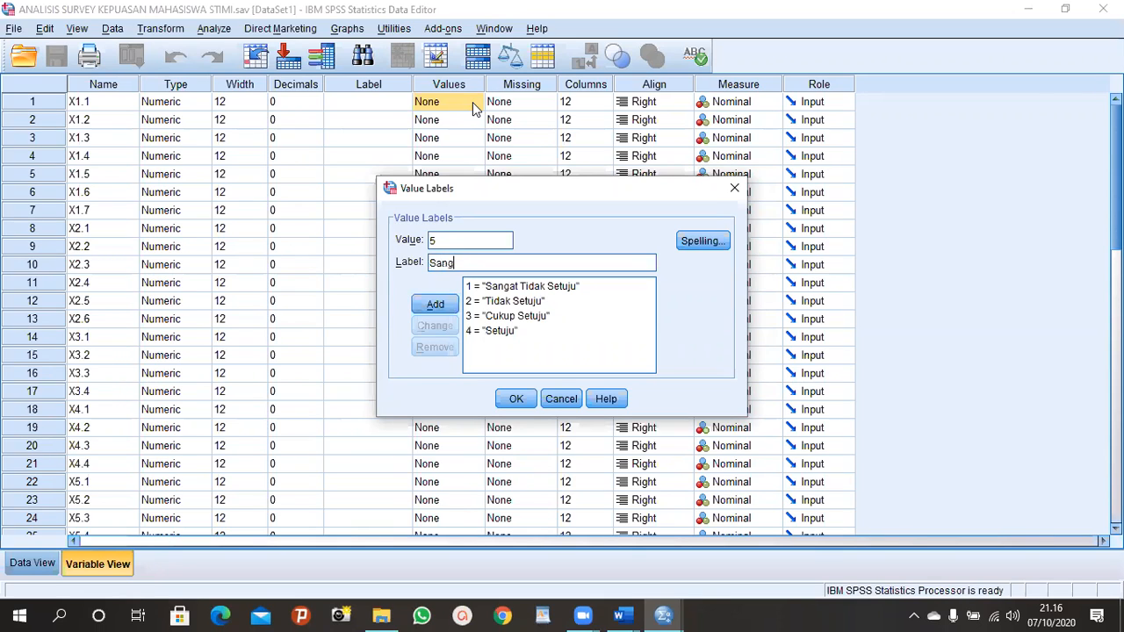
text(at Setuju)
key(Return)
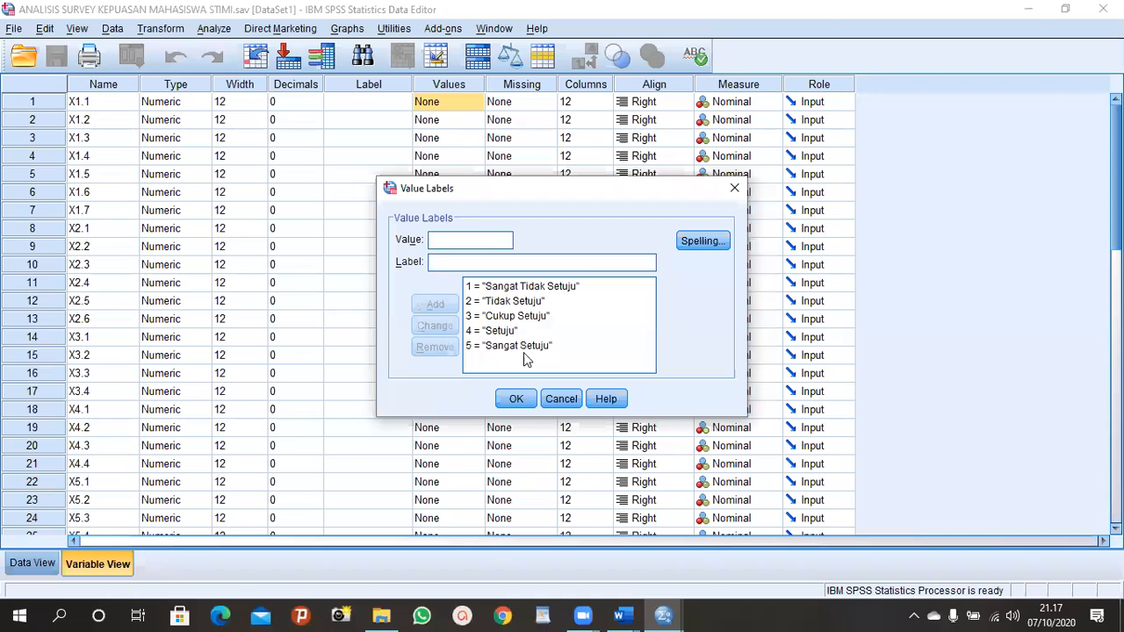
click(516, 397)
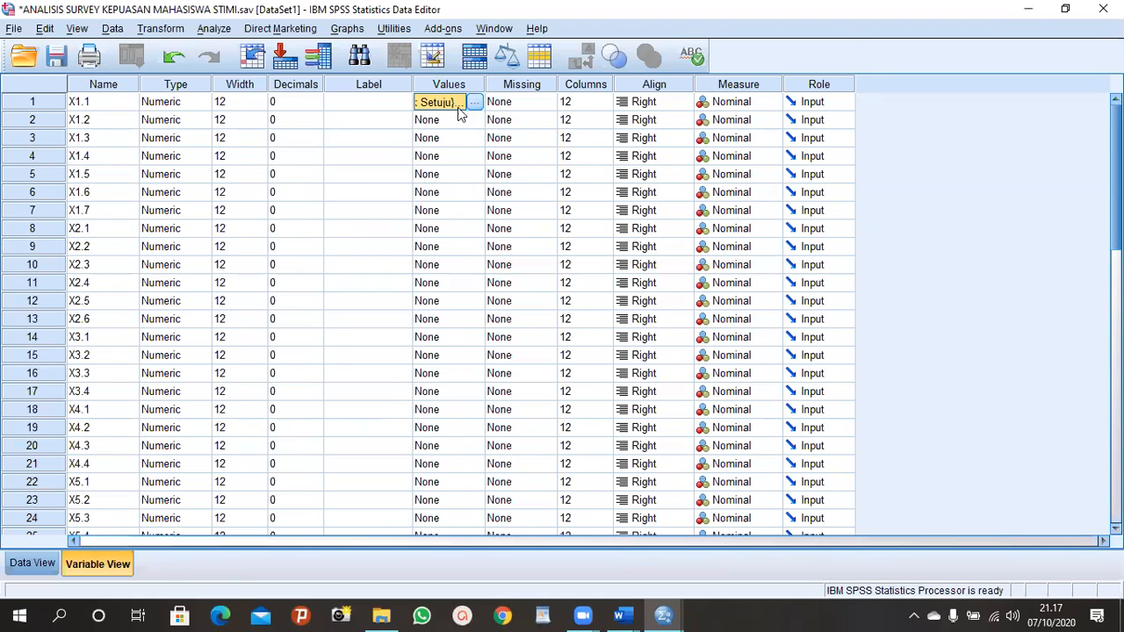
Step: Copy the value labels of X1.1 to all item variables from X1.2 through X5.8
right_click(450, 105)
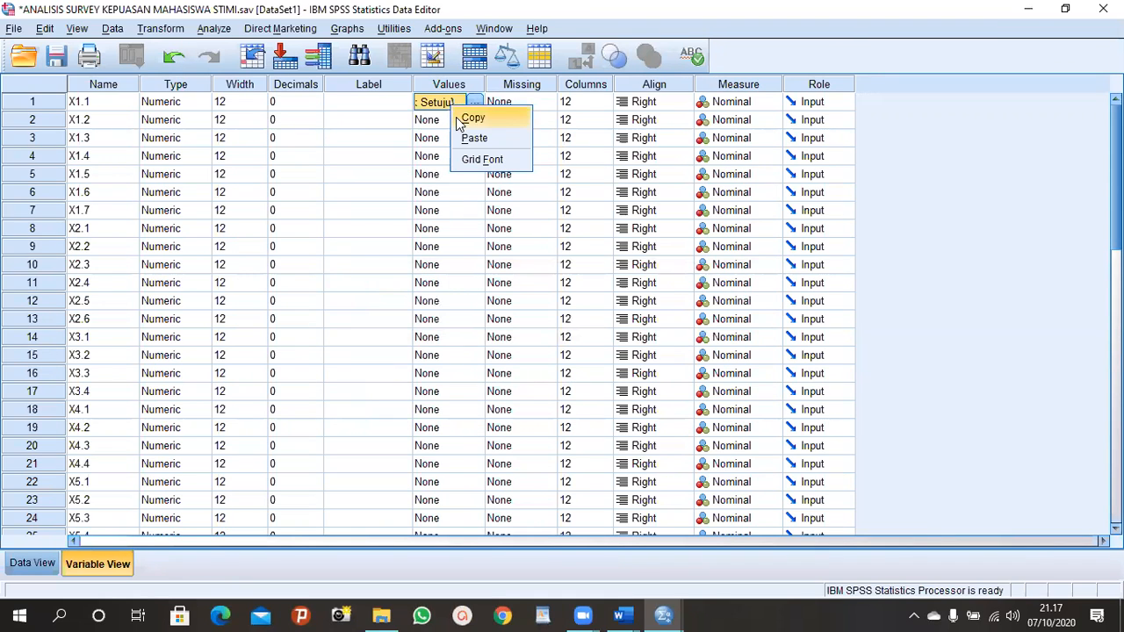
click(456, 117)
drag(454, 127, 418, 367)
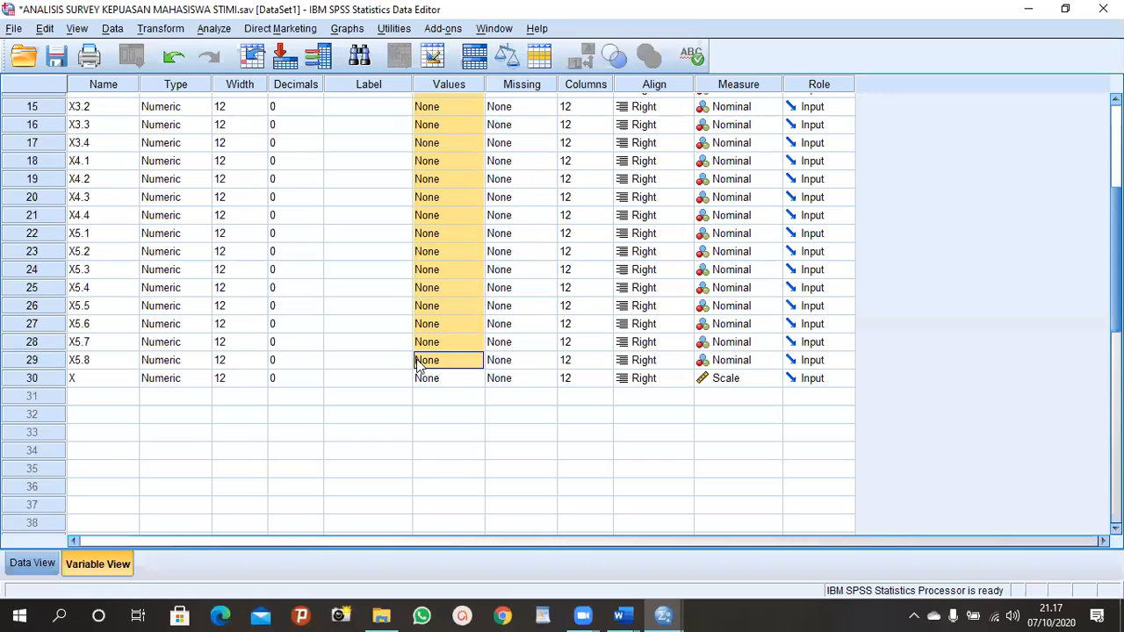
right_click(418, 367)
click(442, 394)
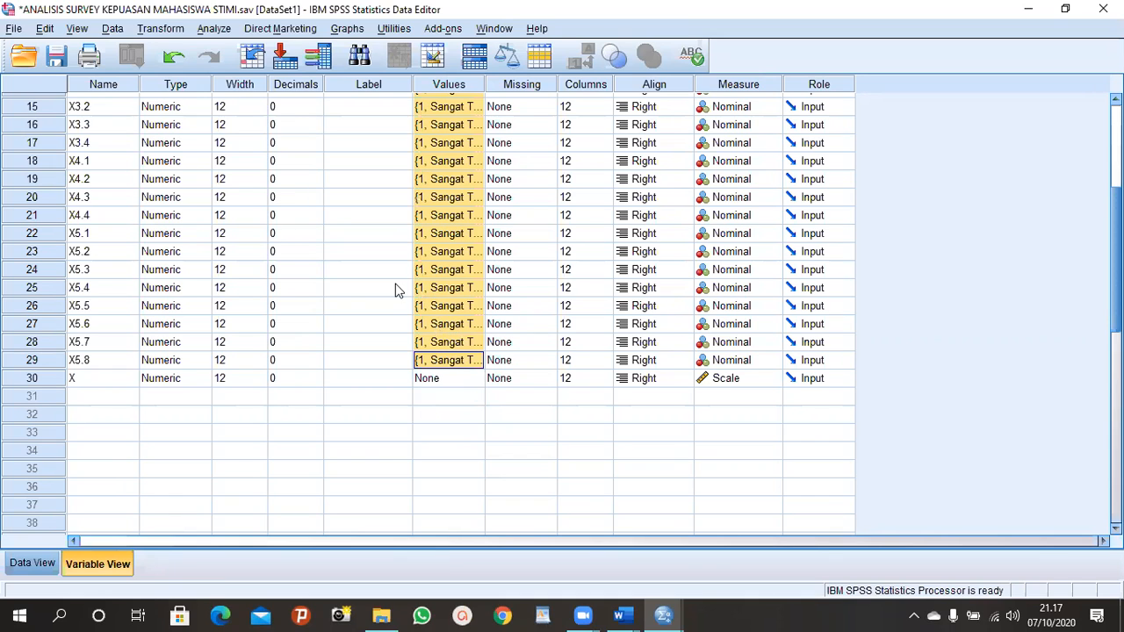
Step: Set up a Frequencies analysis from the descriptive statistics and include all the variables in it
click(33, 564)
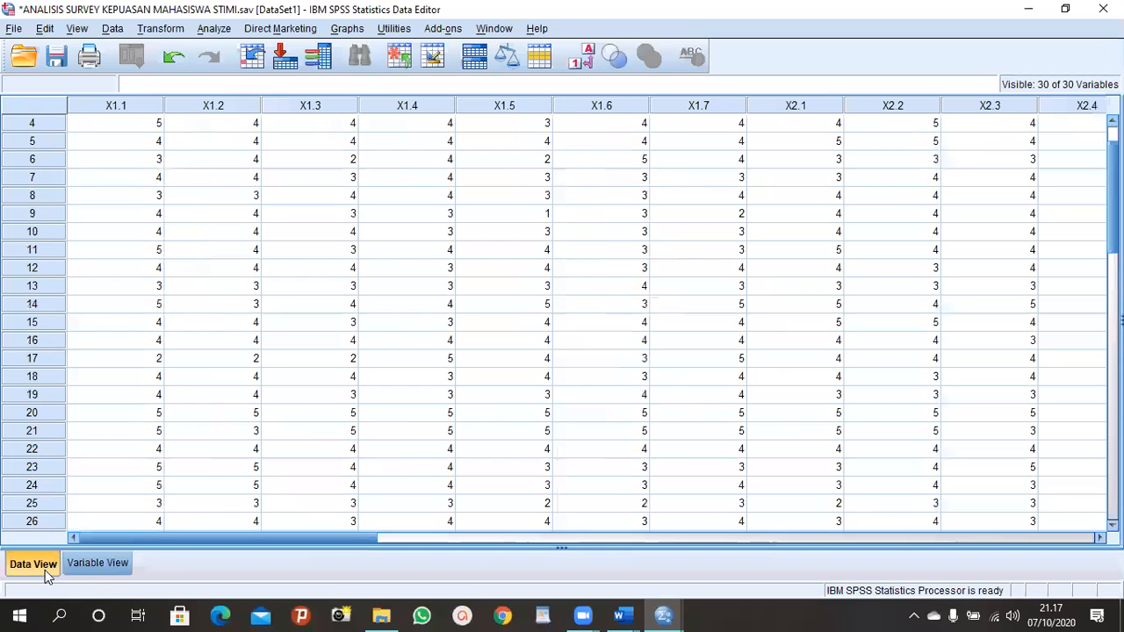
click(214, 29)
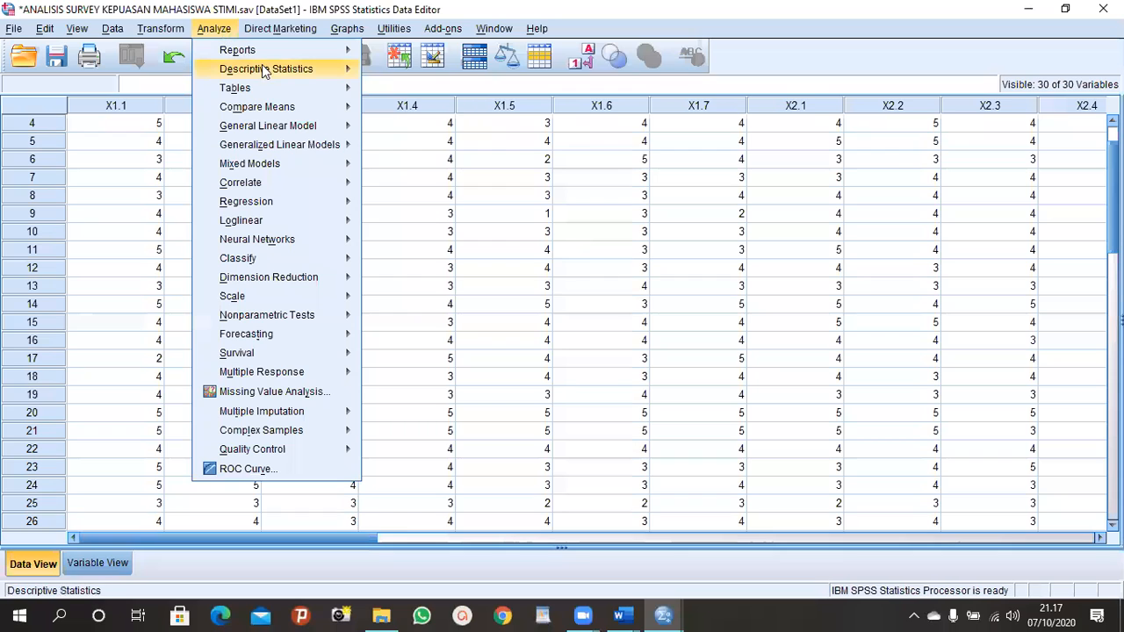
mouse_move(293, 70)
click(447, 77)
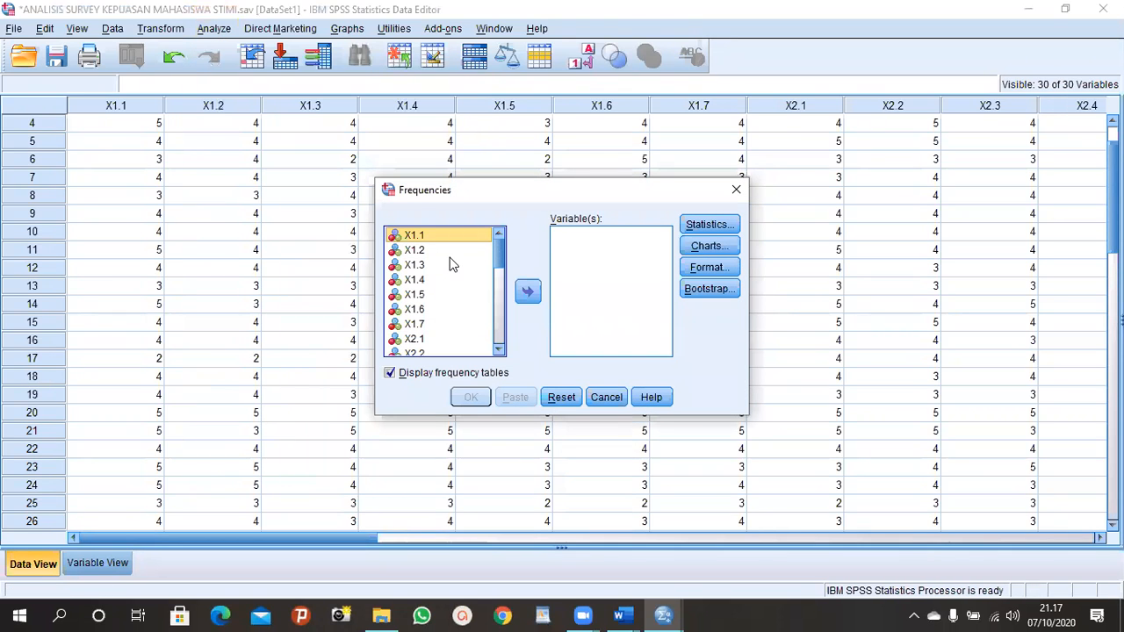
key(ctrl+a)
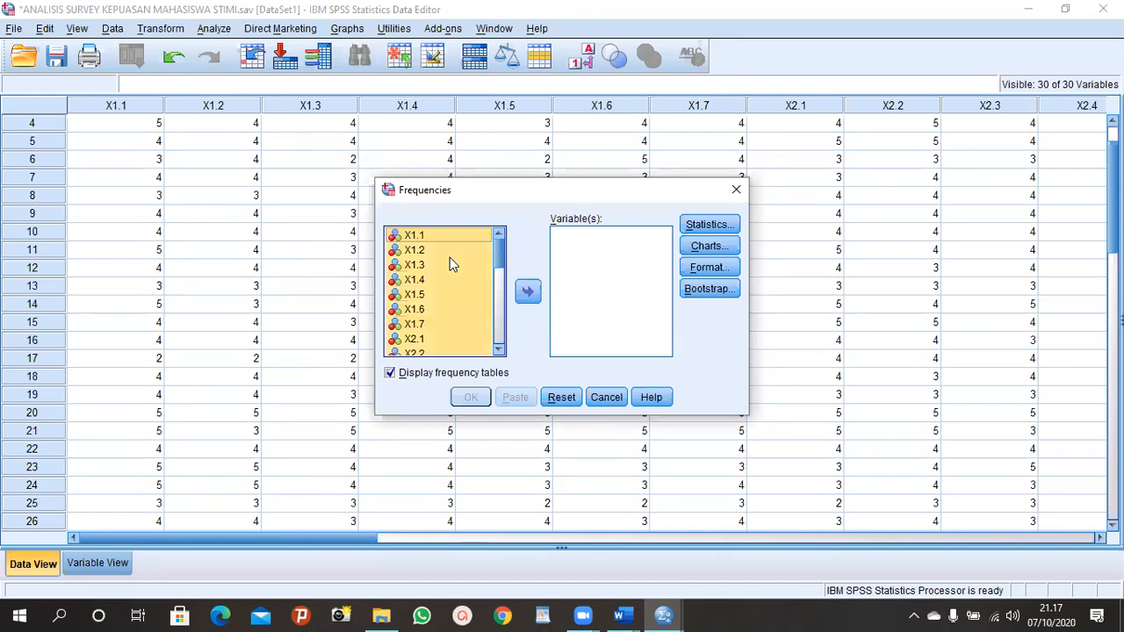
click(528, 294)
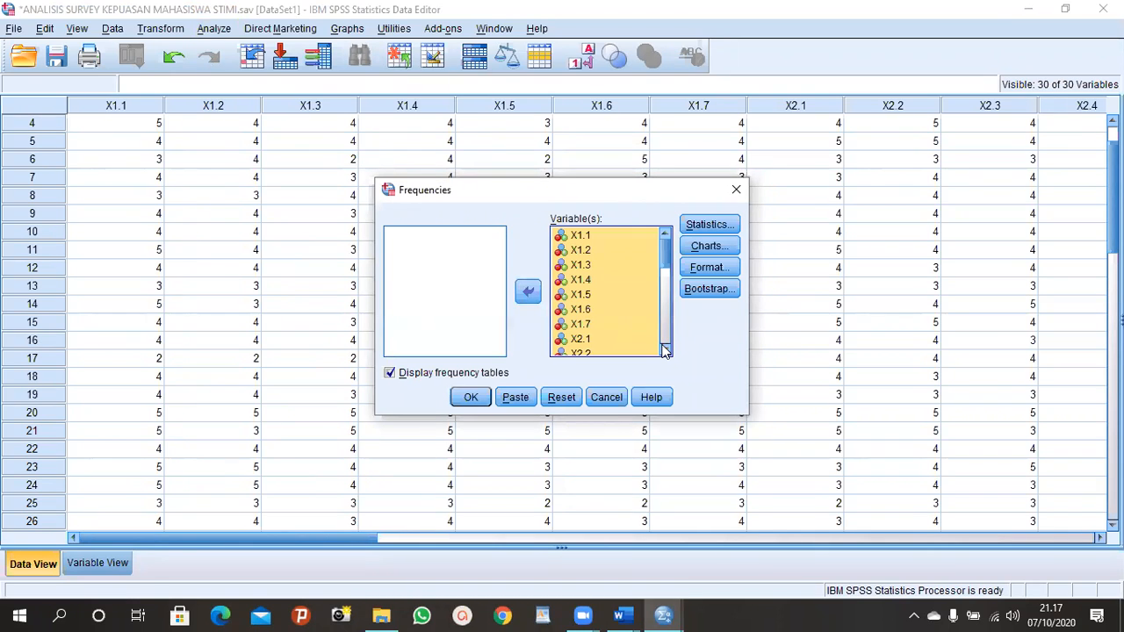
Step: Exclude the total score X from the Frequencies analysis and generate the frequency tables for X1.1 through X5.8
scroll(664, 351, down, 1)
scroll(665, 351, down, 6)
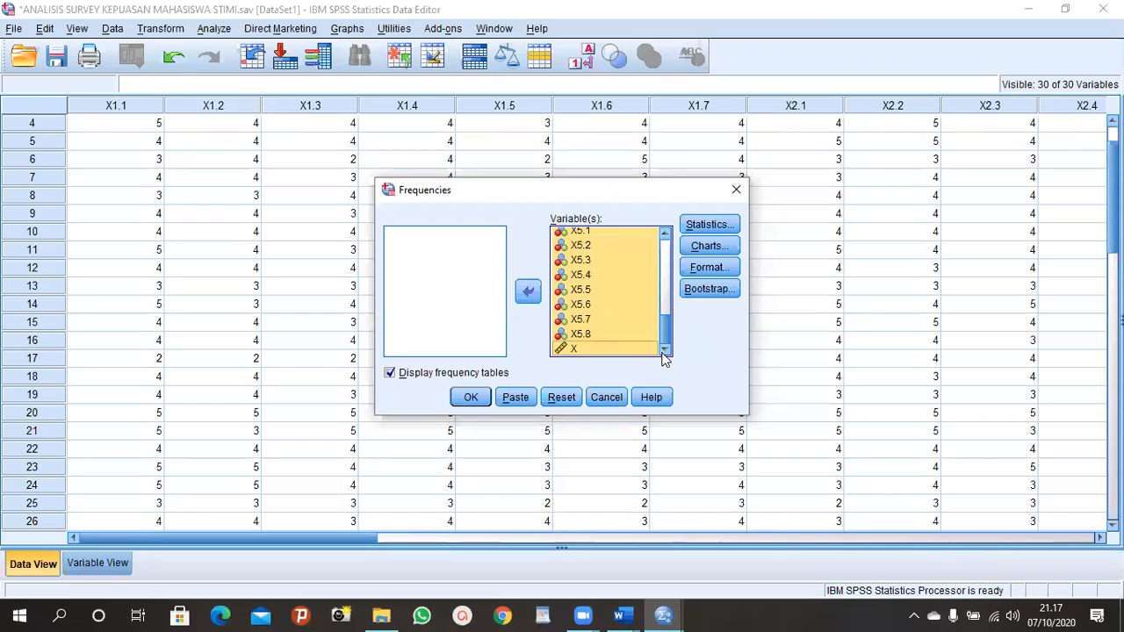
click(599, 349)
click(527, 290)
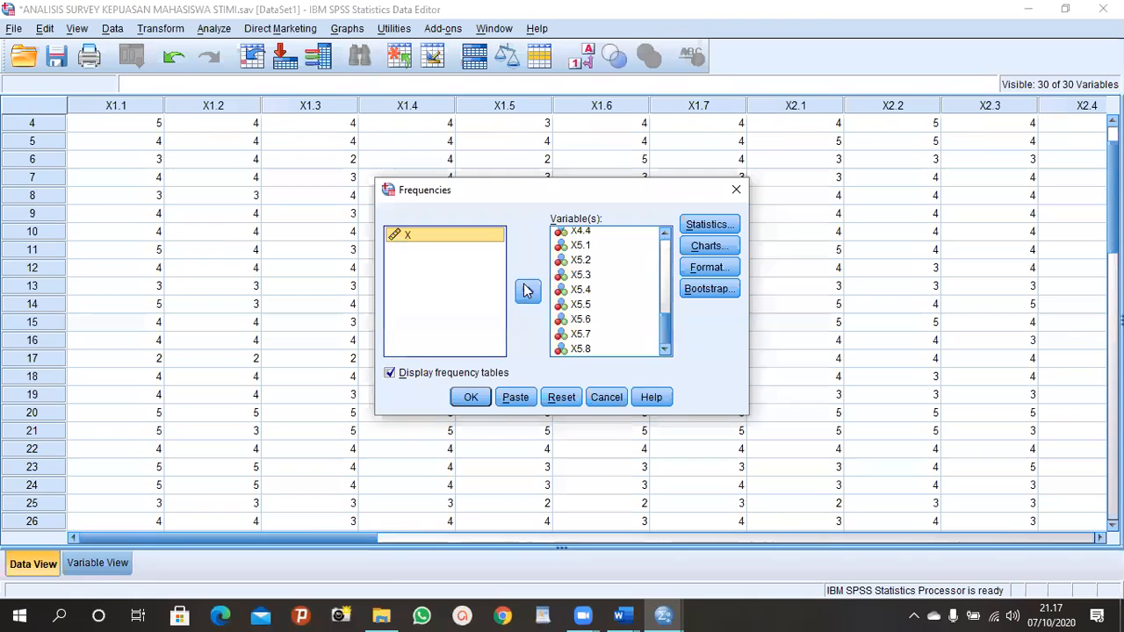
click(469, 398)
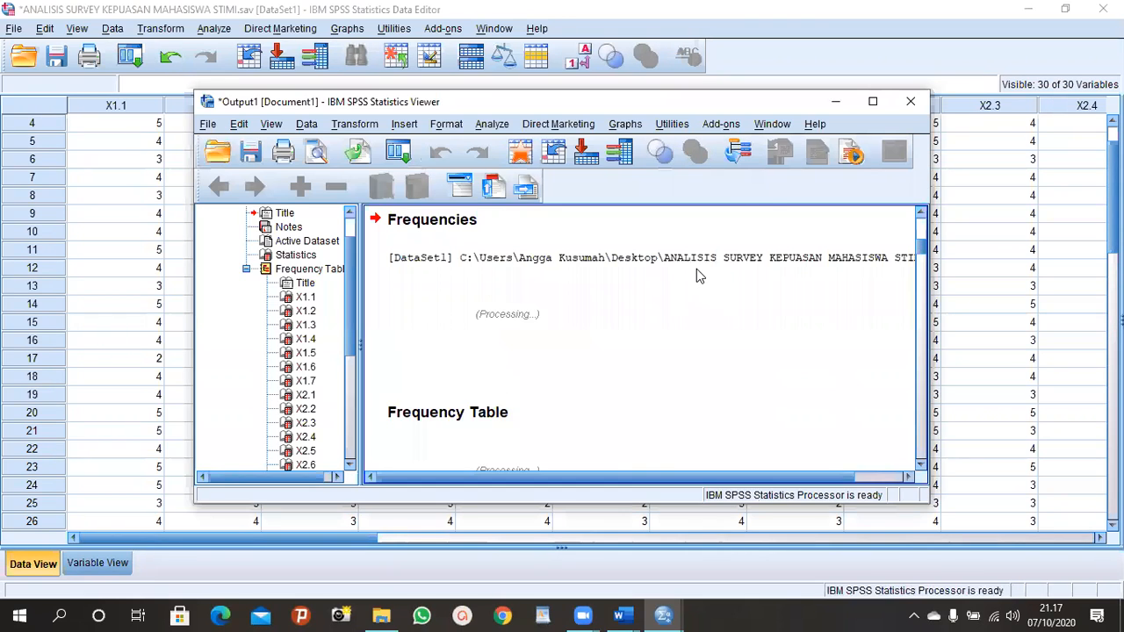
click(873, 101)
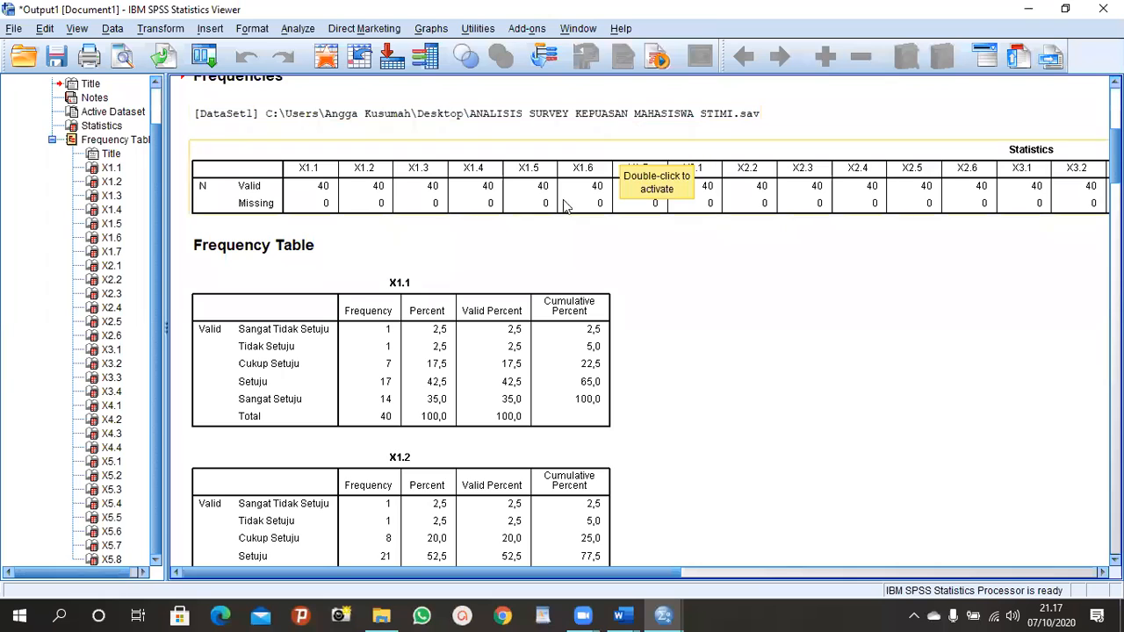
scroll(350, 342, down, 2)
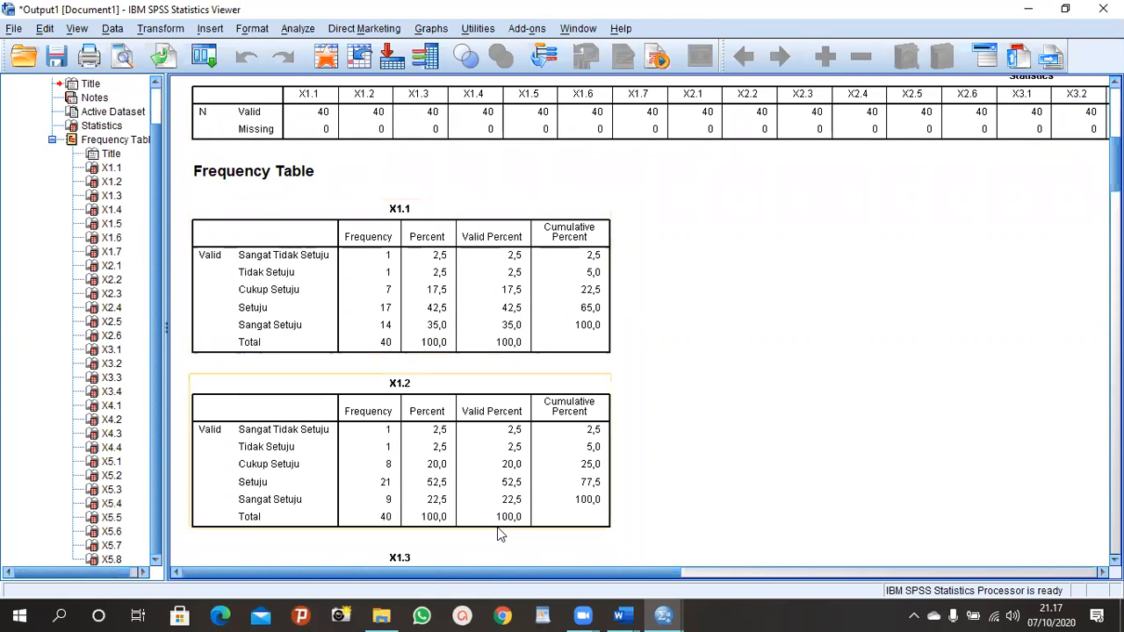
Step: Copy the X1.1 frequency table from the SPSS output into a new blank Word document
right_click(387, 274)
click(436, 303)
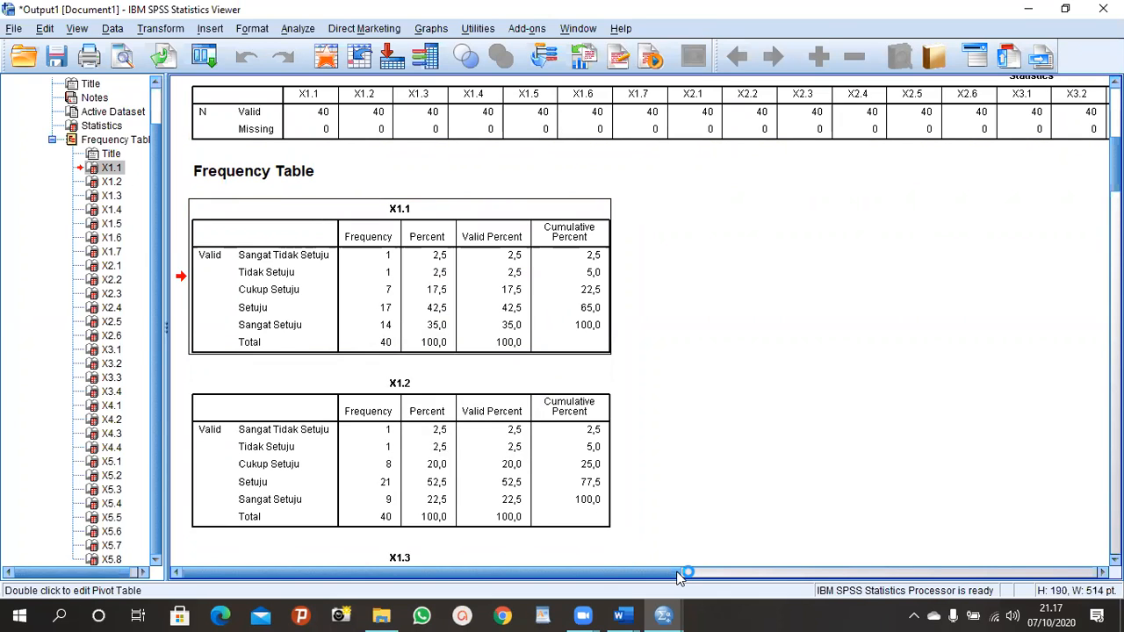
click(622, 616)
scroll(453, 274, up, 1)
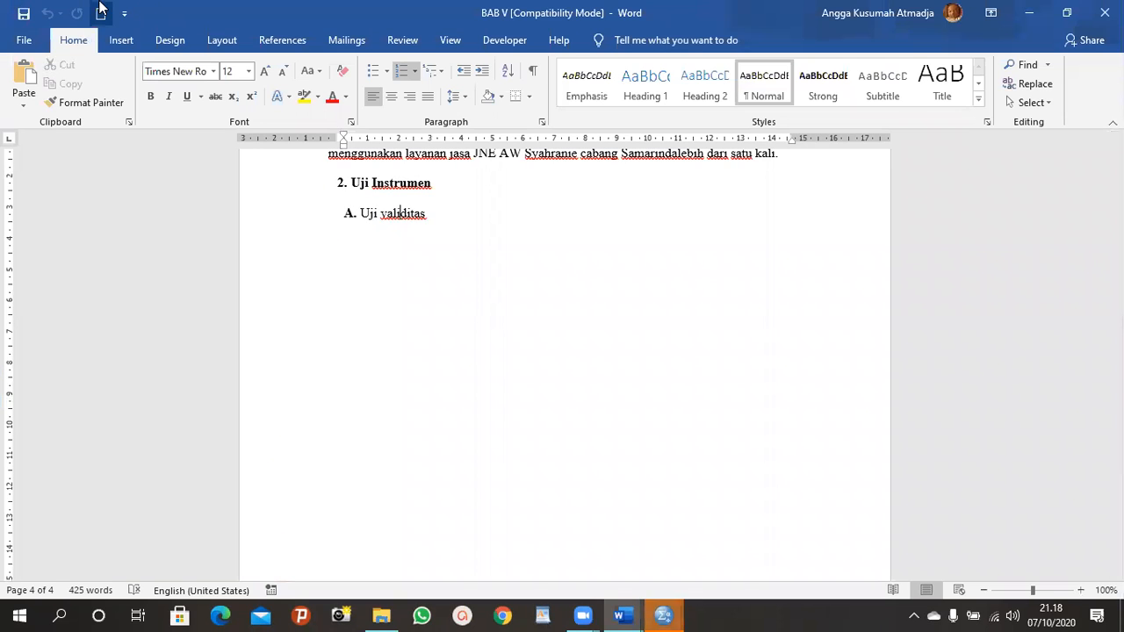
click(101, 12)
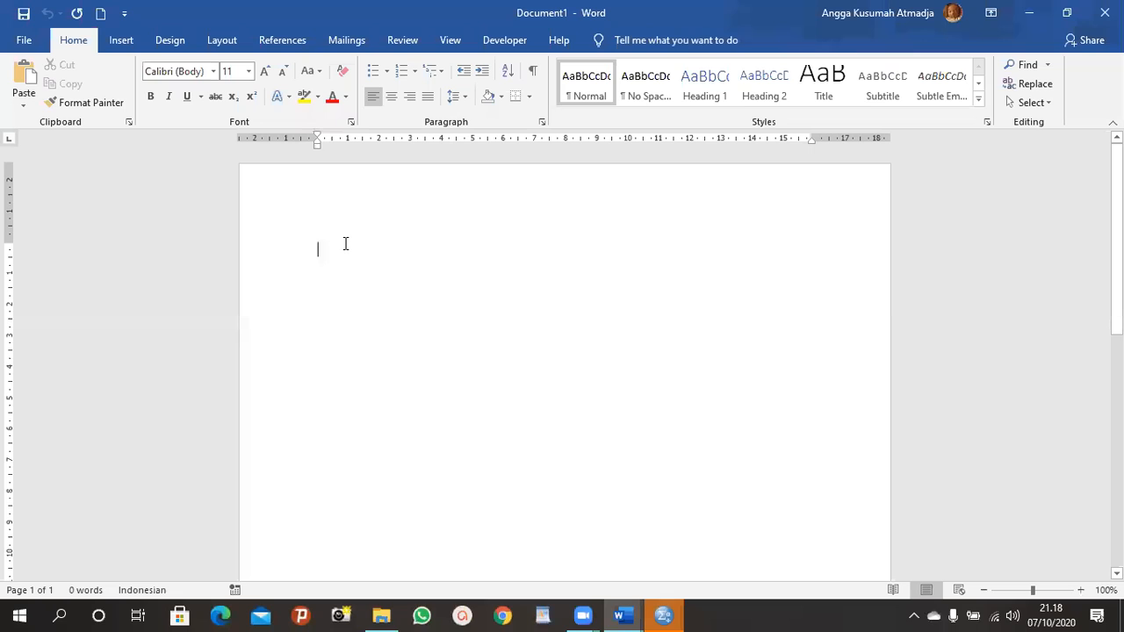
key(ctrl+v)
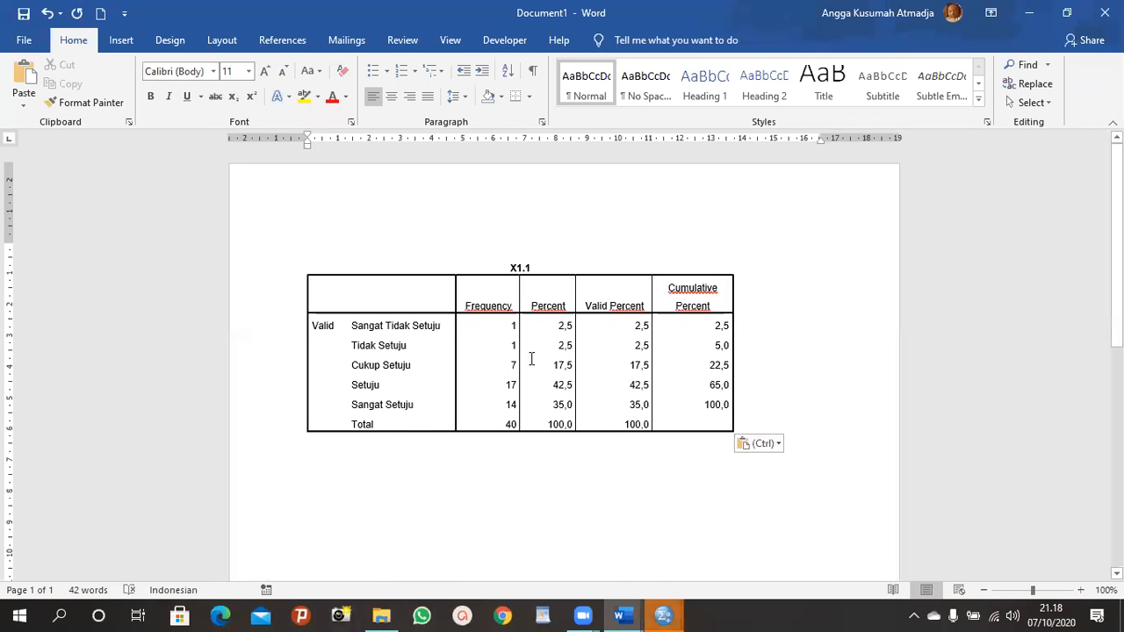
Step: Open the desktop workbook SURVEI KEPUASAN MAHASISWA 2020 in Excel and copy the X1.1 question text from the kasus sheet
click(381, 614)
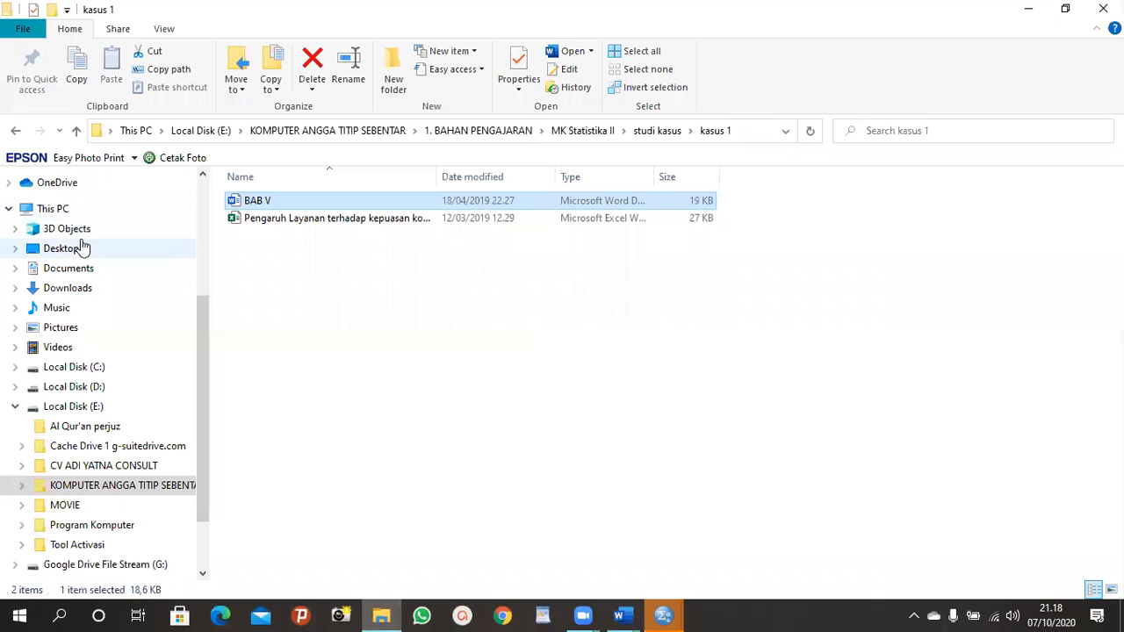
click(61, 249)
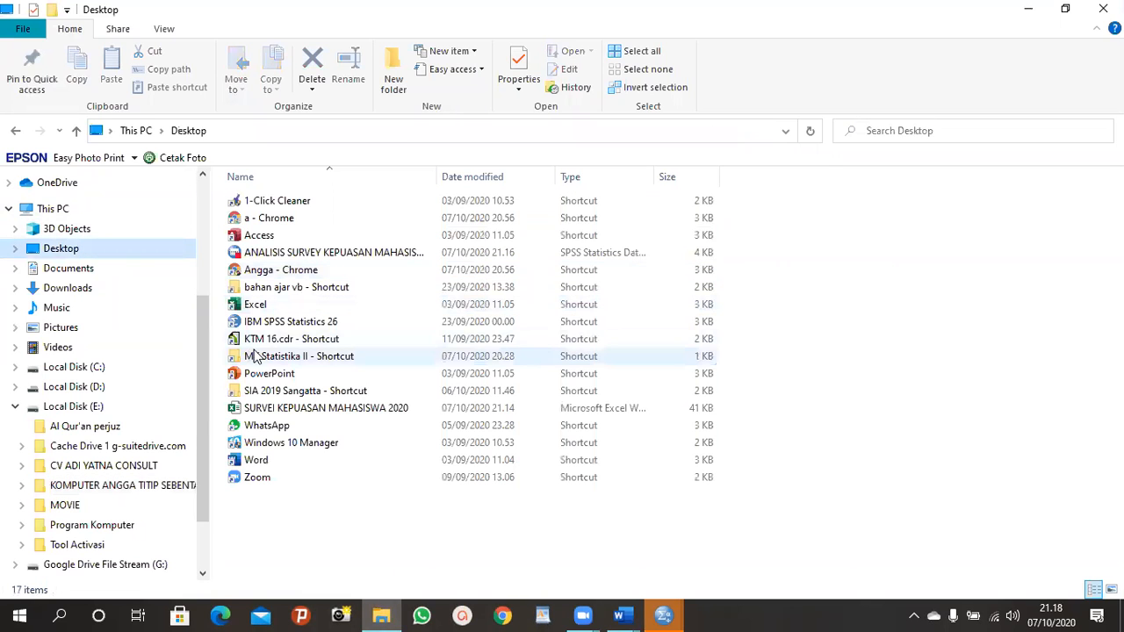
double_click(281, 407)
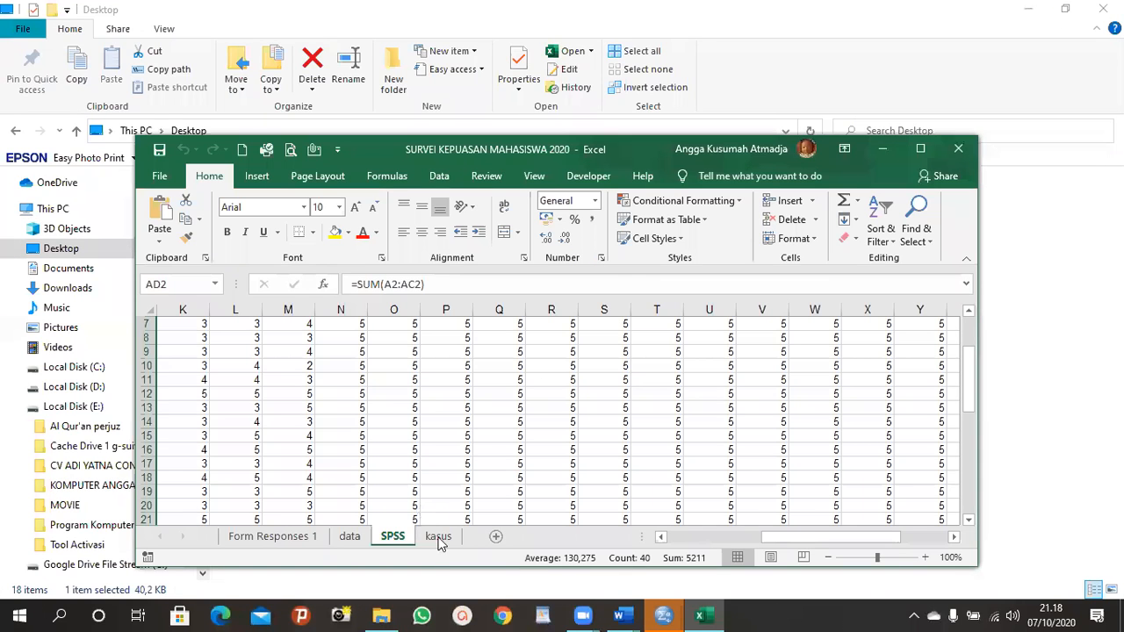
click(439, 537)
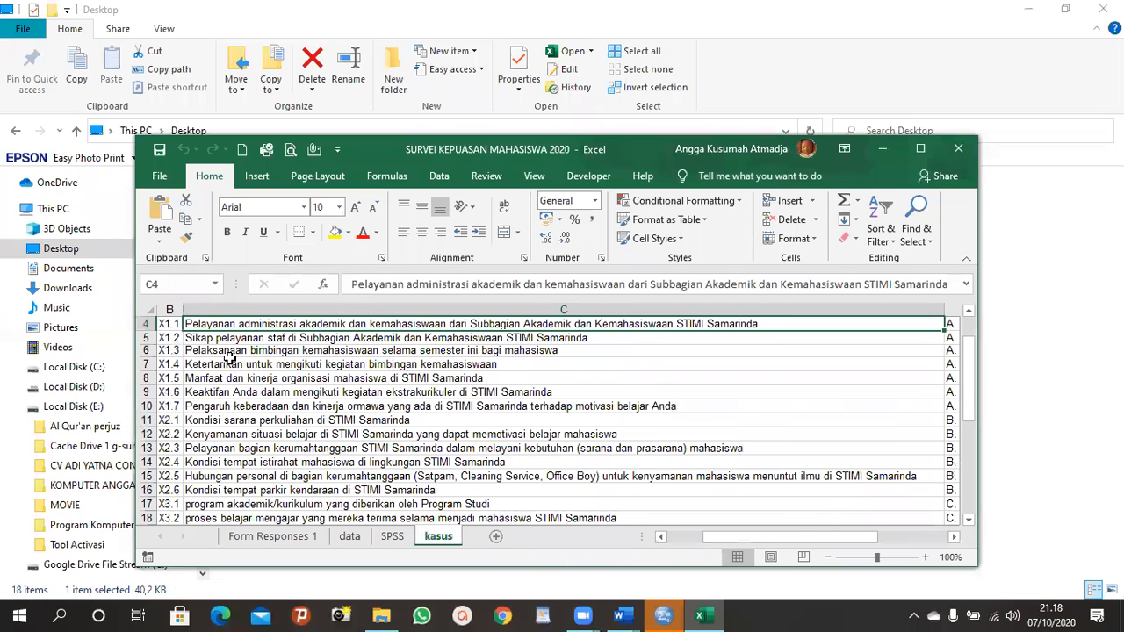
scroll(230, 360, up, 1)
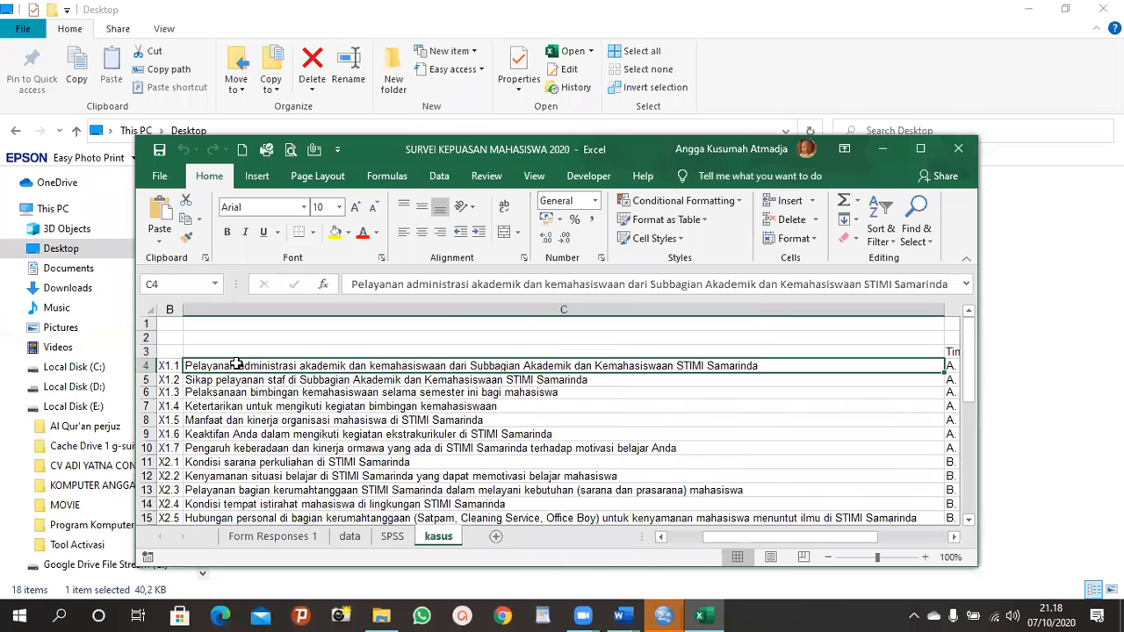
right_click(293, 333)
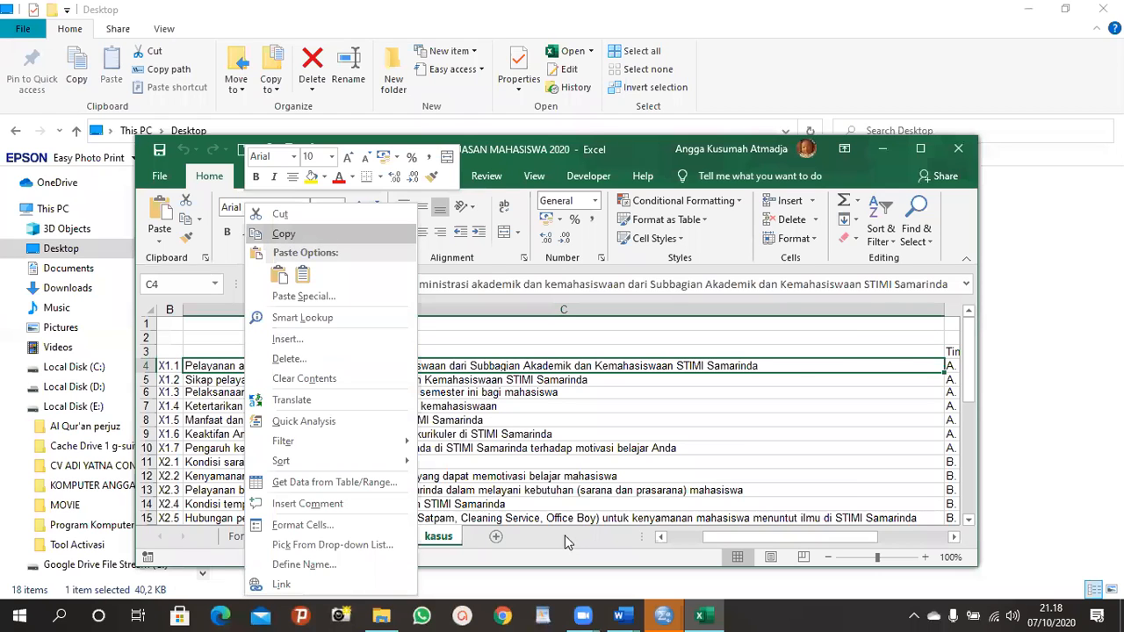
click(295, 238)
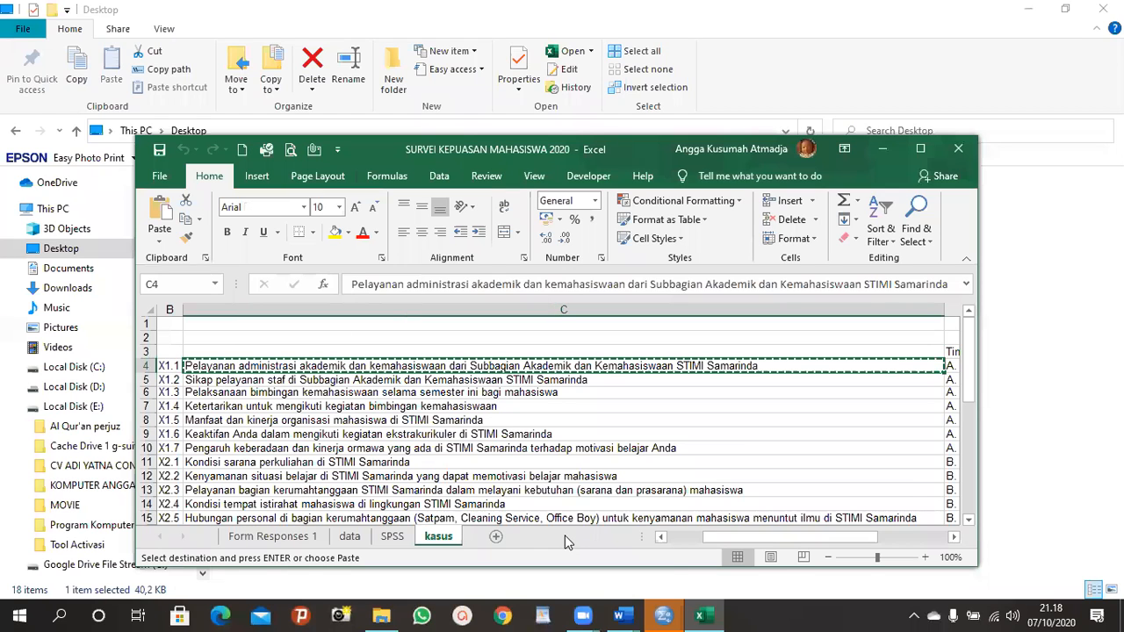
Step: Paste the copied question text as a heading above the X1.1 title of the frequency table in Word's Document1
click(622, 544)
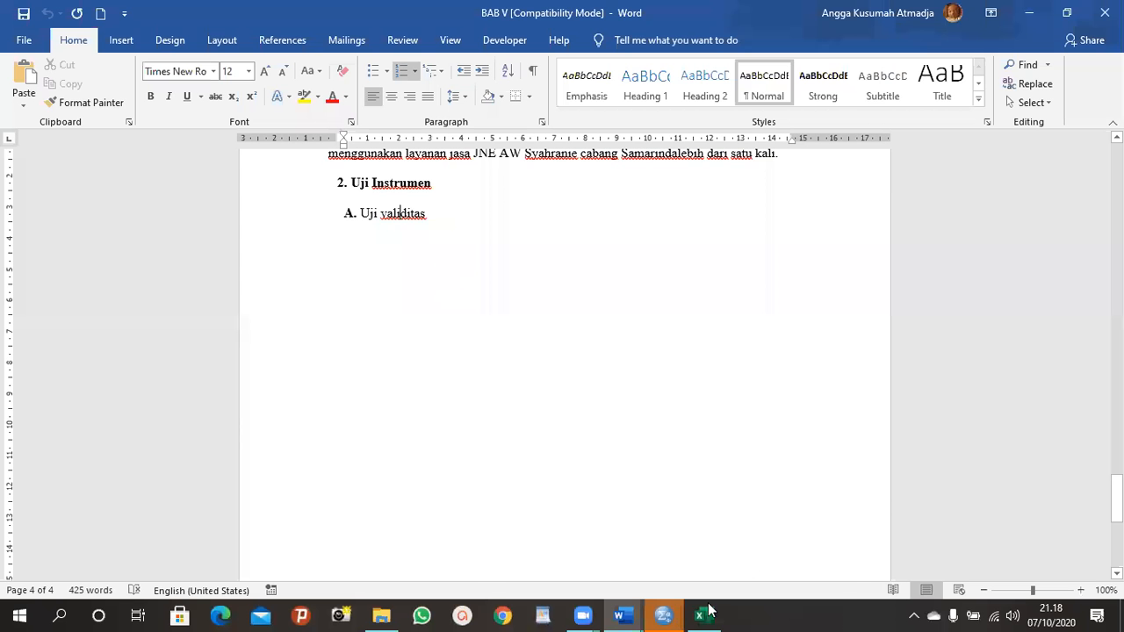
mouse_move(663, 614)
click(730, 575)
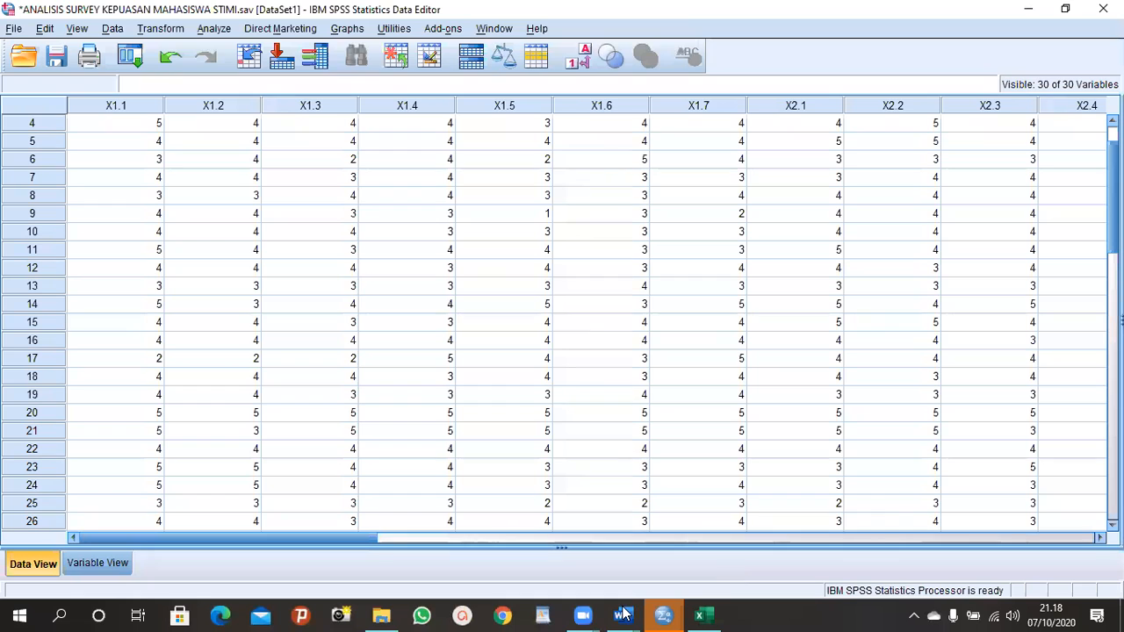
mouse_move(621, 615)
click(763, 556)
click(406, 236)
key(ctrl+v)
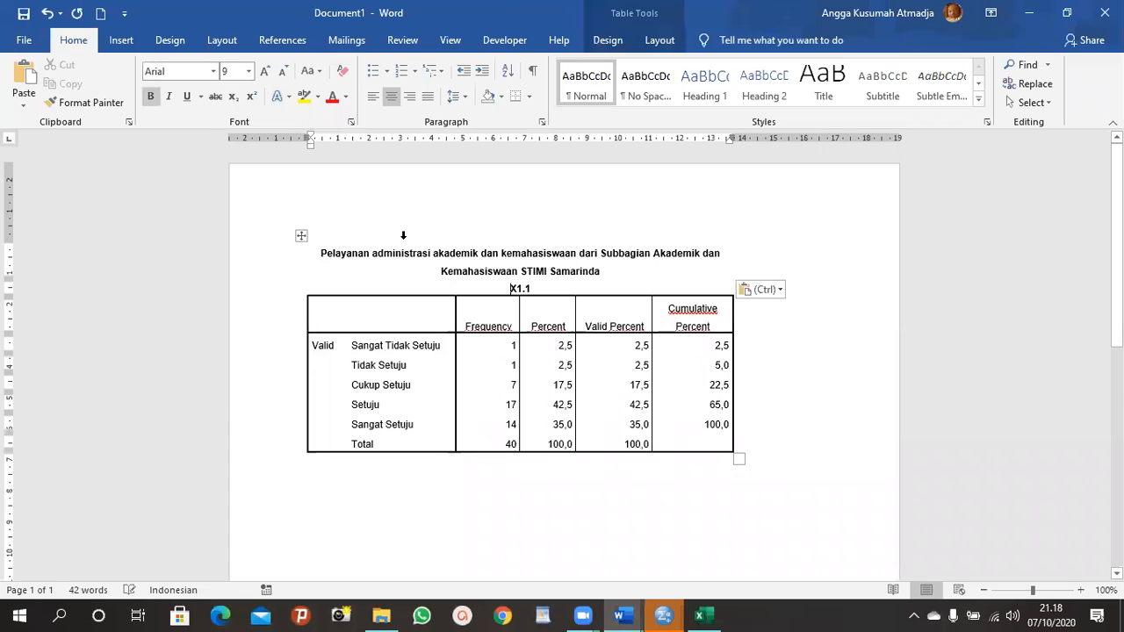
scroll(669, 307, down, 1)
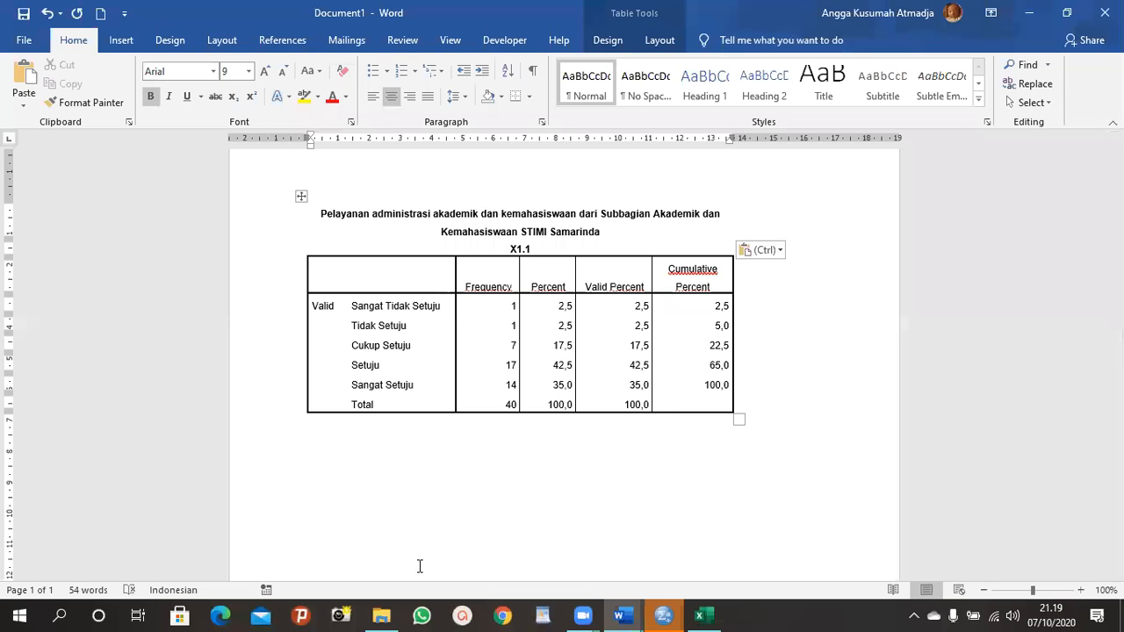
Step: Switch to the SPSS output and review the remaining frequency tables through X5.8, returning to the X1.7 table
mouse_move(664, 615)
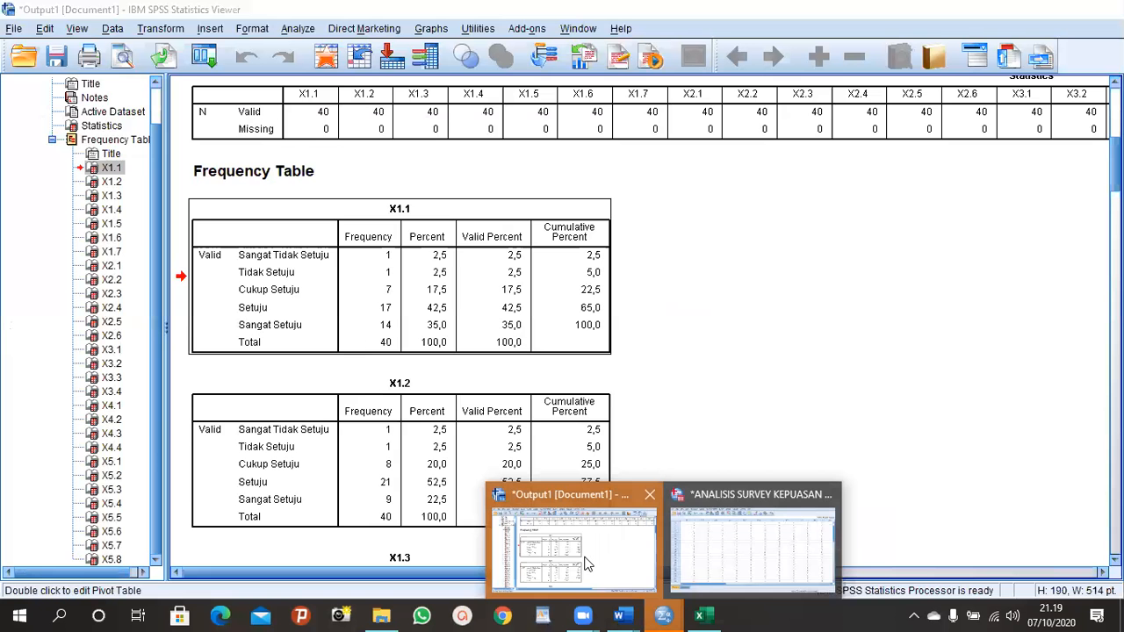
click(588, 565)
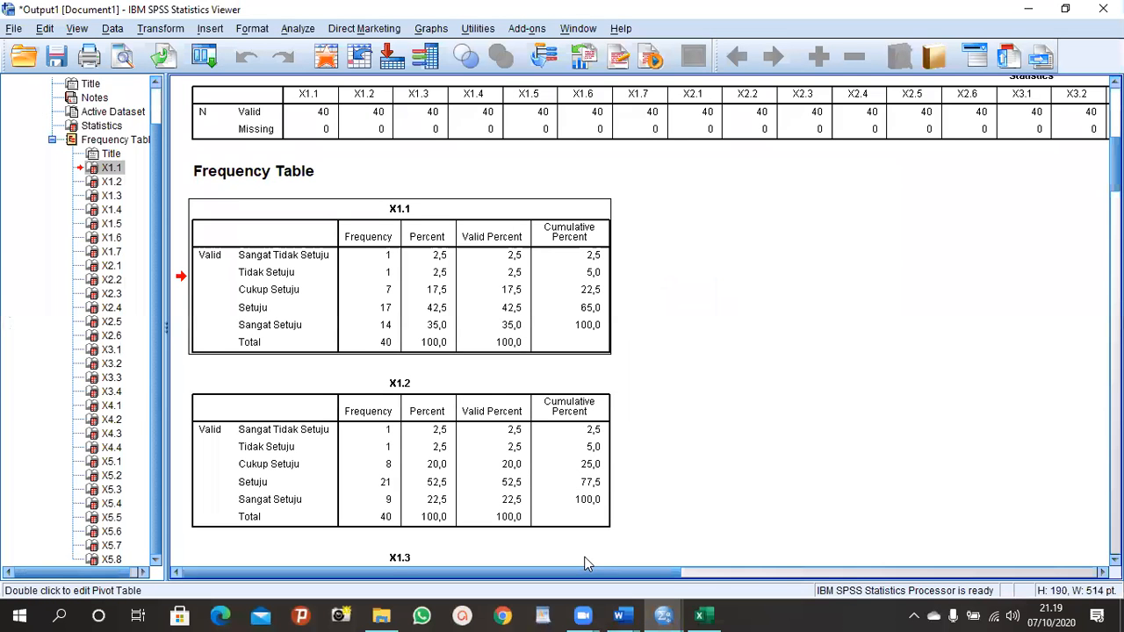
scroll(399, 437, down, 5)
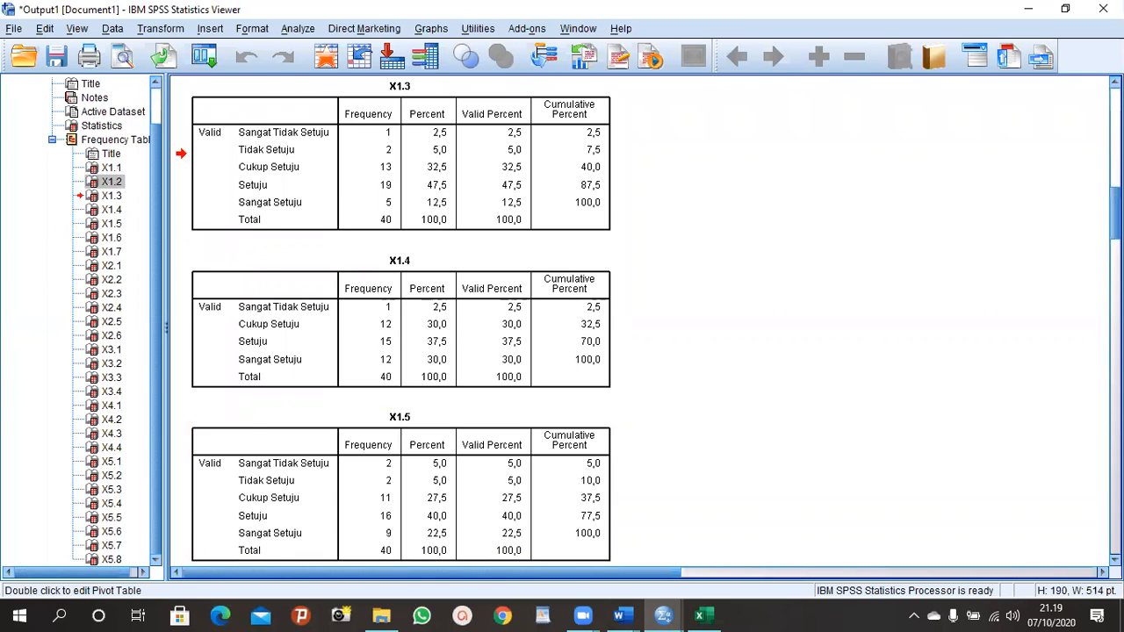
scroll(400, 351, down, 20)
scroll(641, 324, down, 15)
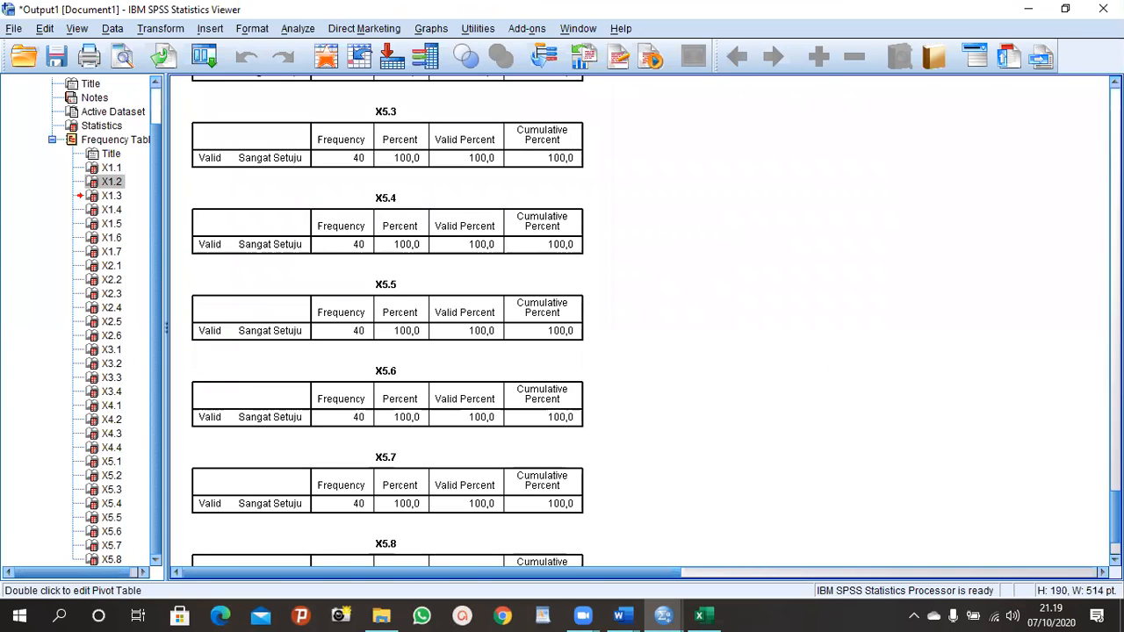
scroll(450, 516, down, 3)
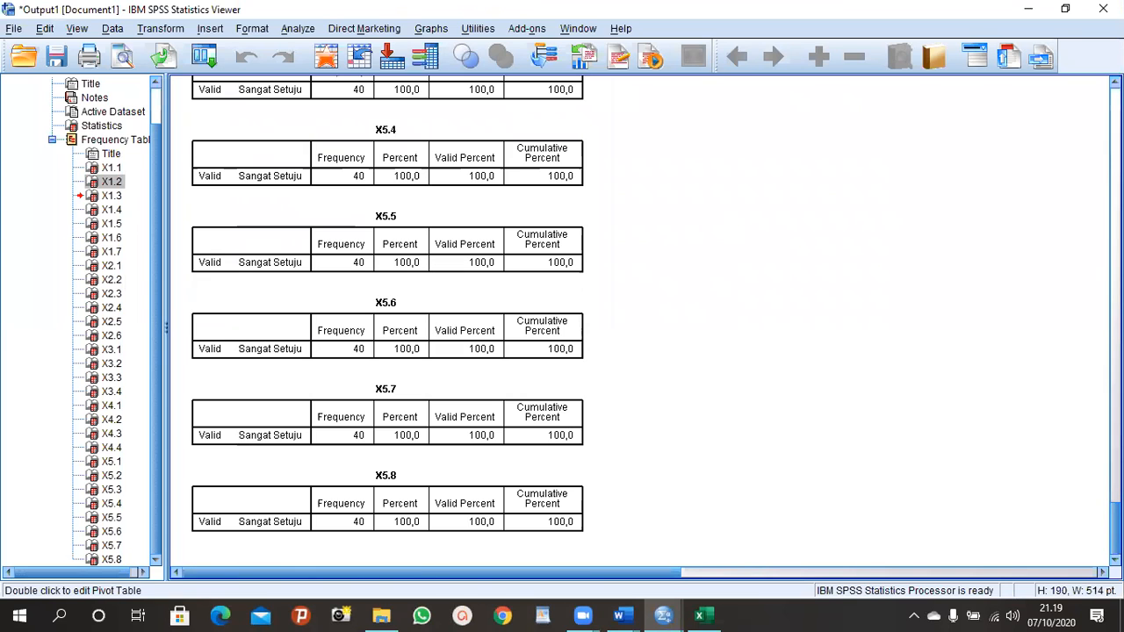
click(436, 518)
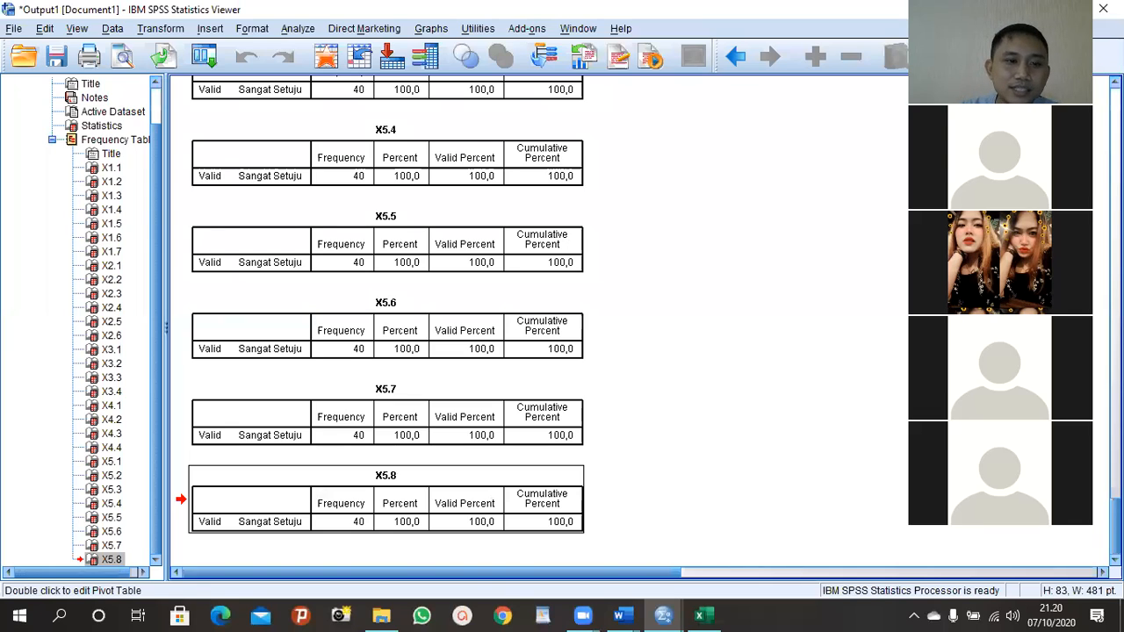
click(112, 252)
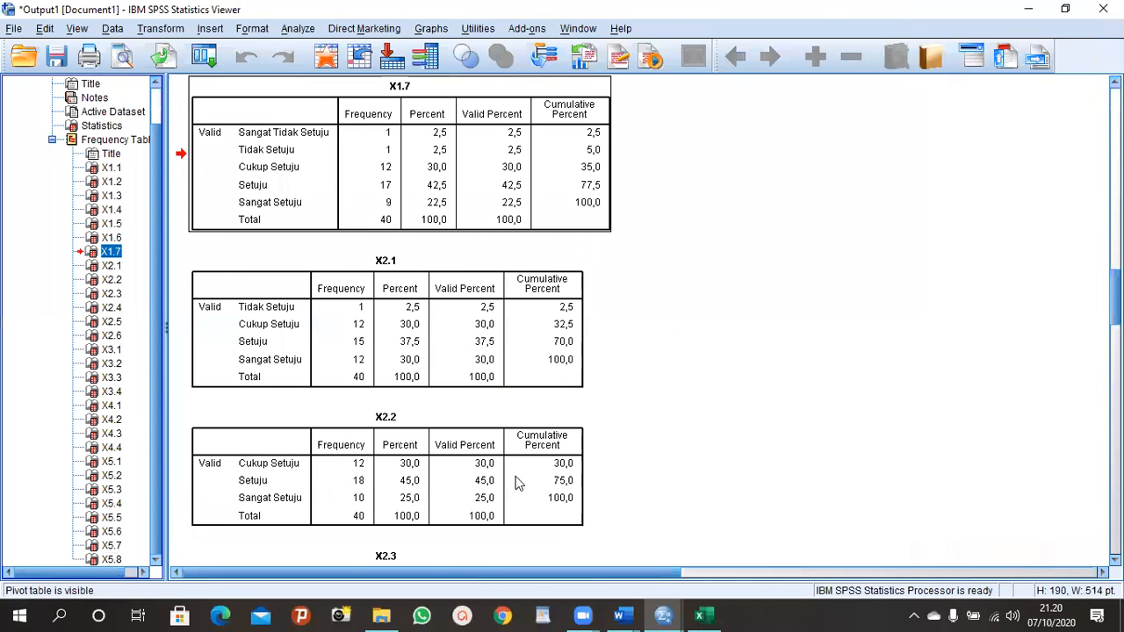
Step: Switch to WordPad and write the outline lines "1. Statistik Deskriptif" and "2. analisis instrumen:", starting sub-item "a." under the second
click(546, 609)
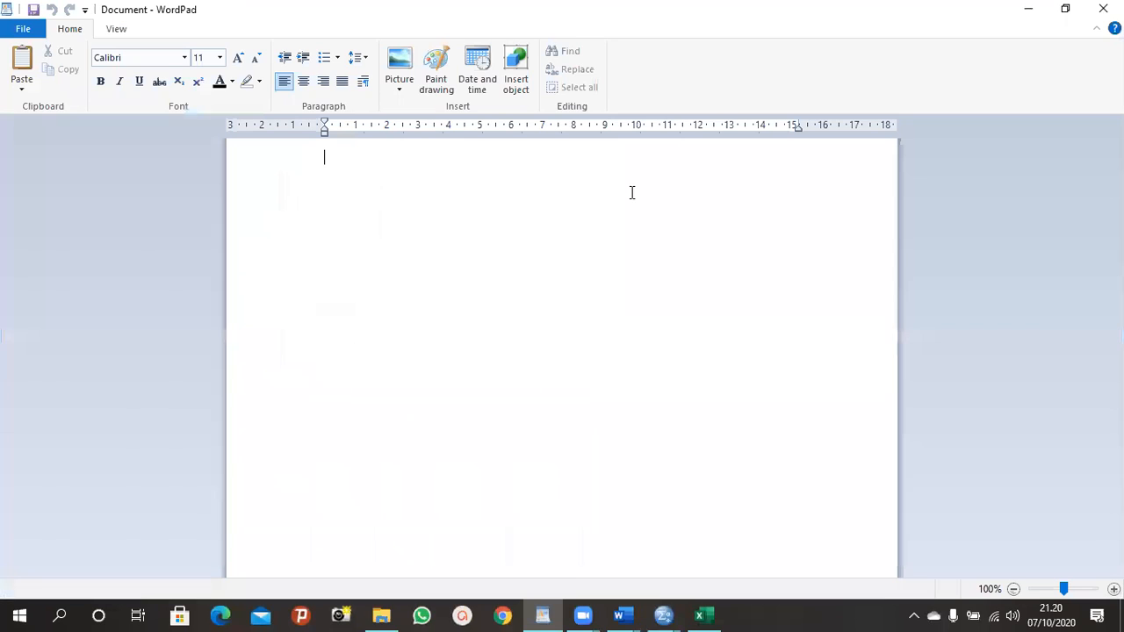
text(1. Statistik Deskriptif)
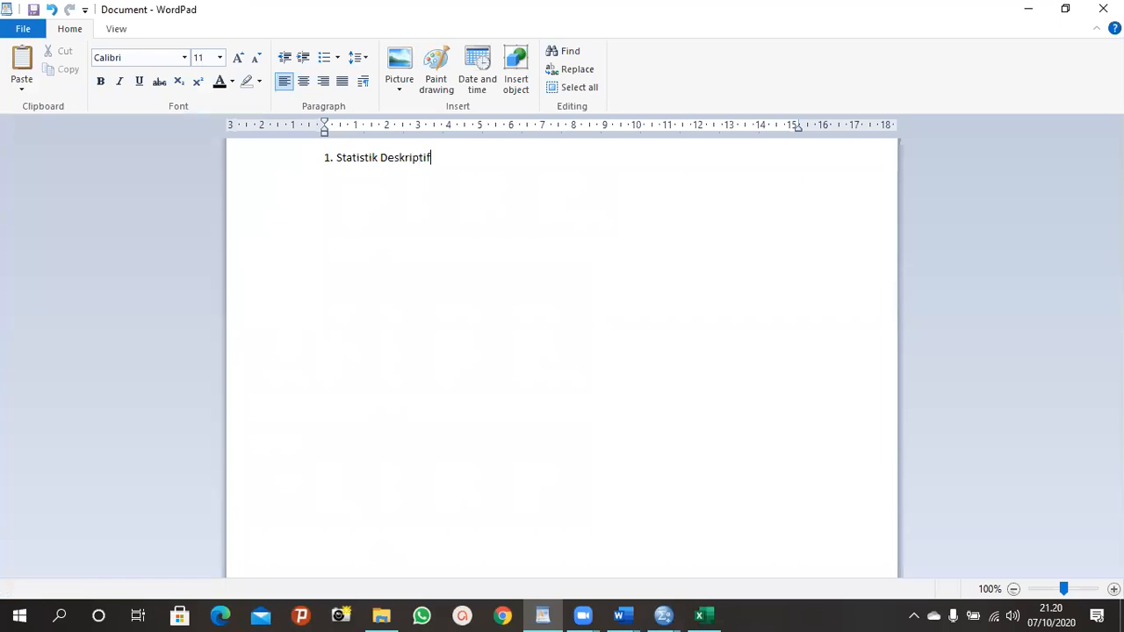
key(Return)
text(2. analisis inster)
key(BackSpace)
key(BackSpace)
text(rumen: a. )
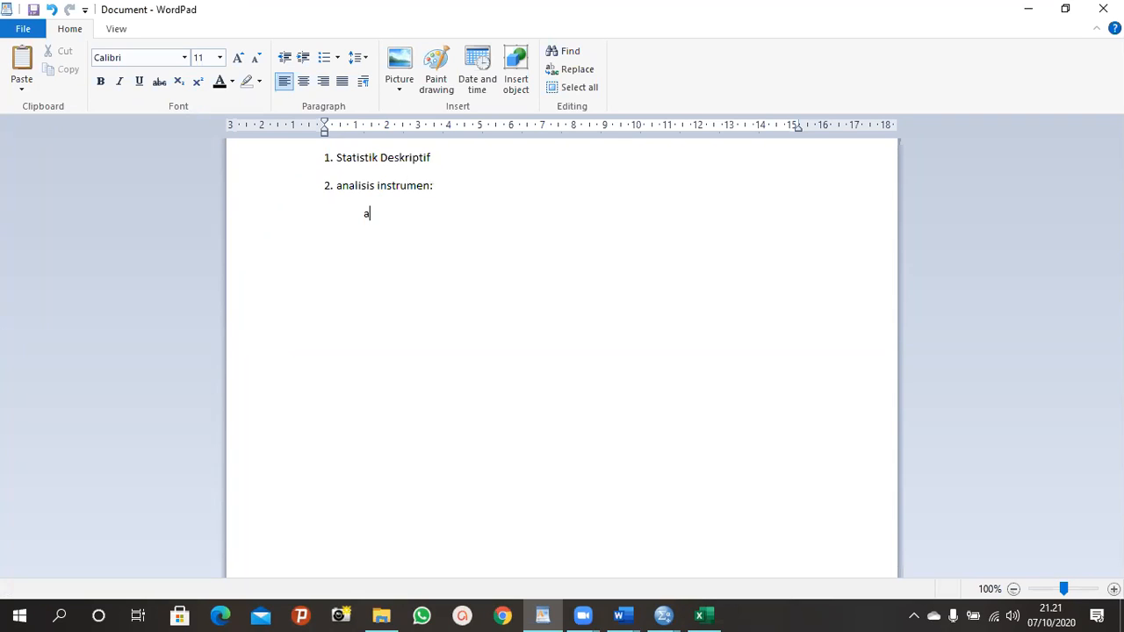
Step: Complete the sub-items under analisis instrumen as "a. Uji validitas" and "b. uji reabilitas"
text(Uji validitas)
key(Return)
text(b. uji re)
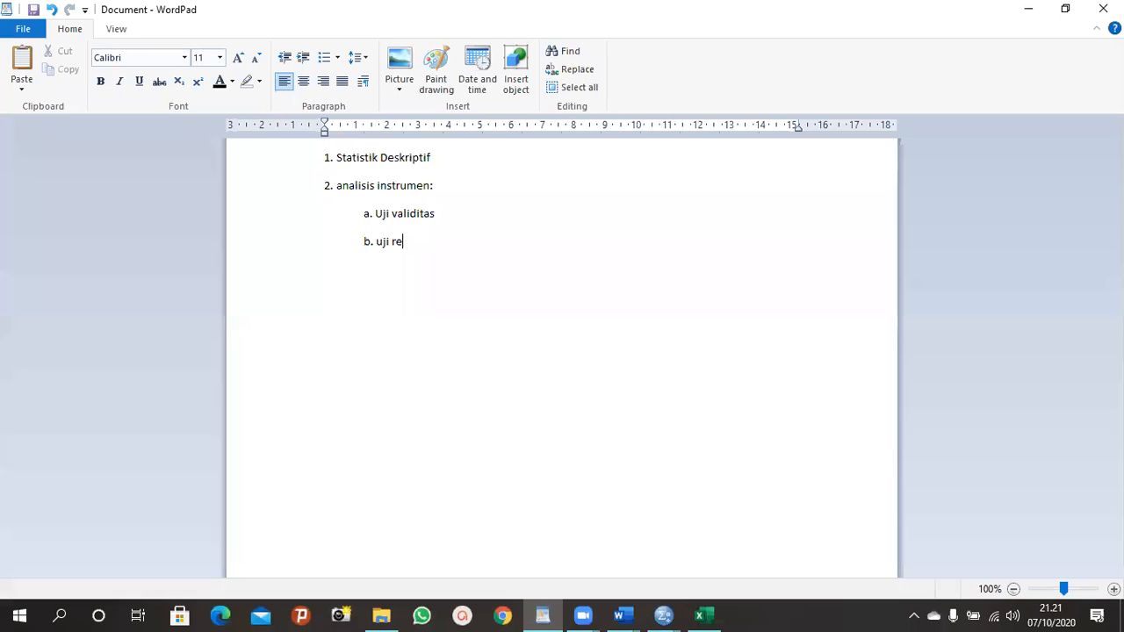
text(abilitas)
key(Return)
Step: Switch to the SPSS data set, run Descriptives on all variables including the total X, and review the resulting table
mouse_move(663, 615)
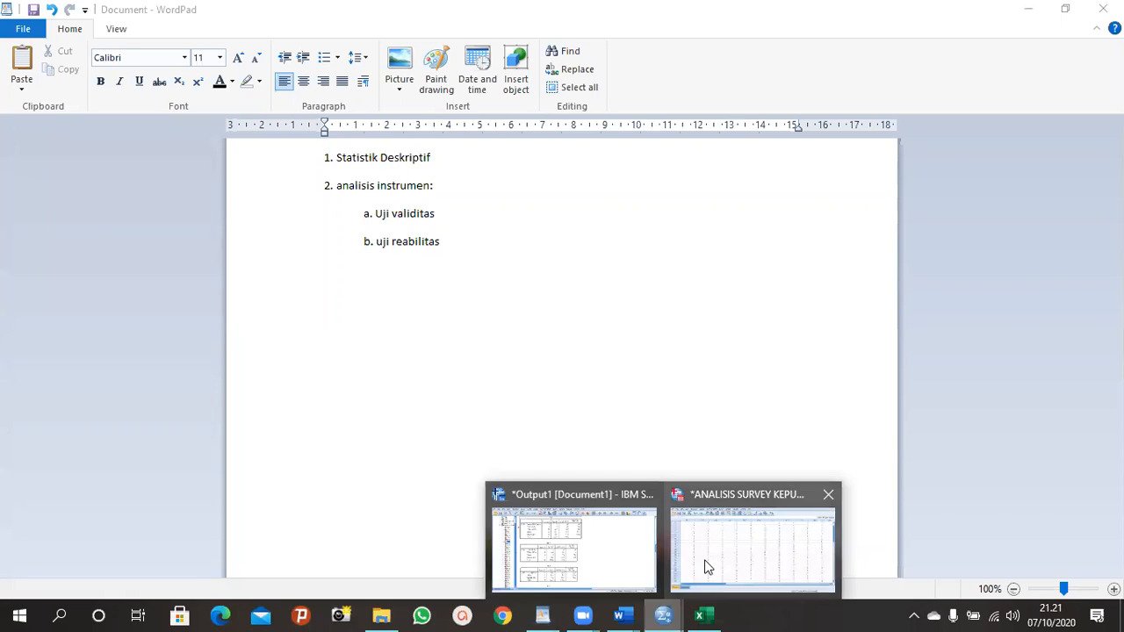
click(705, 559)
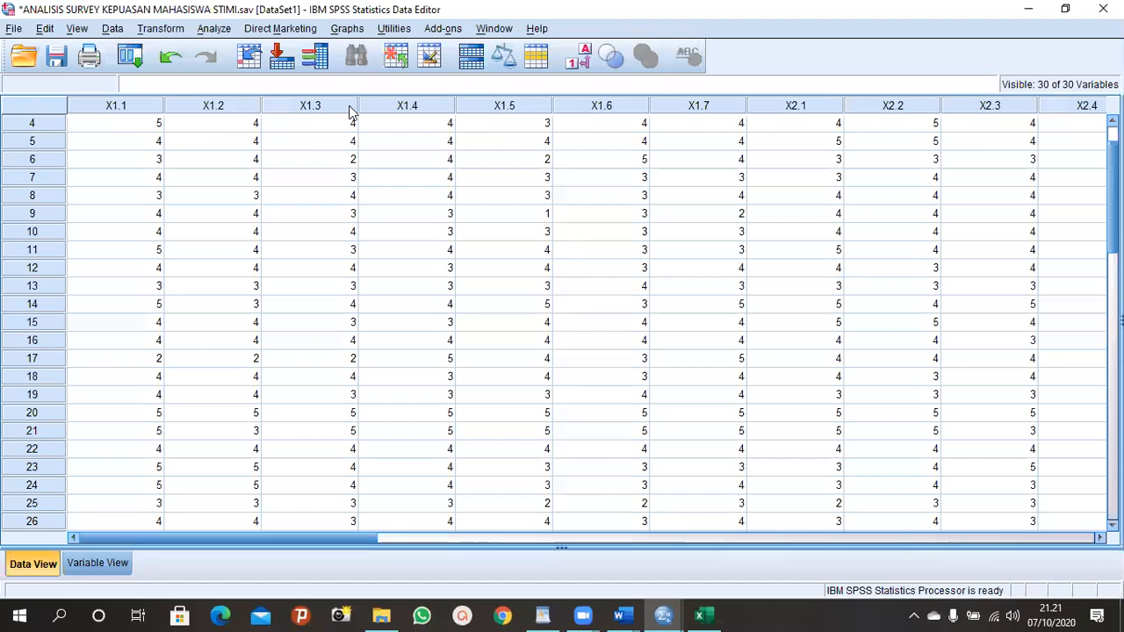
click(213, 31)
mouse_move(300, 71)
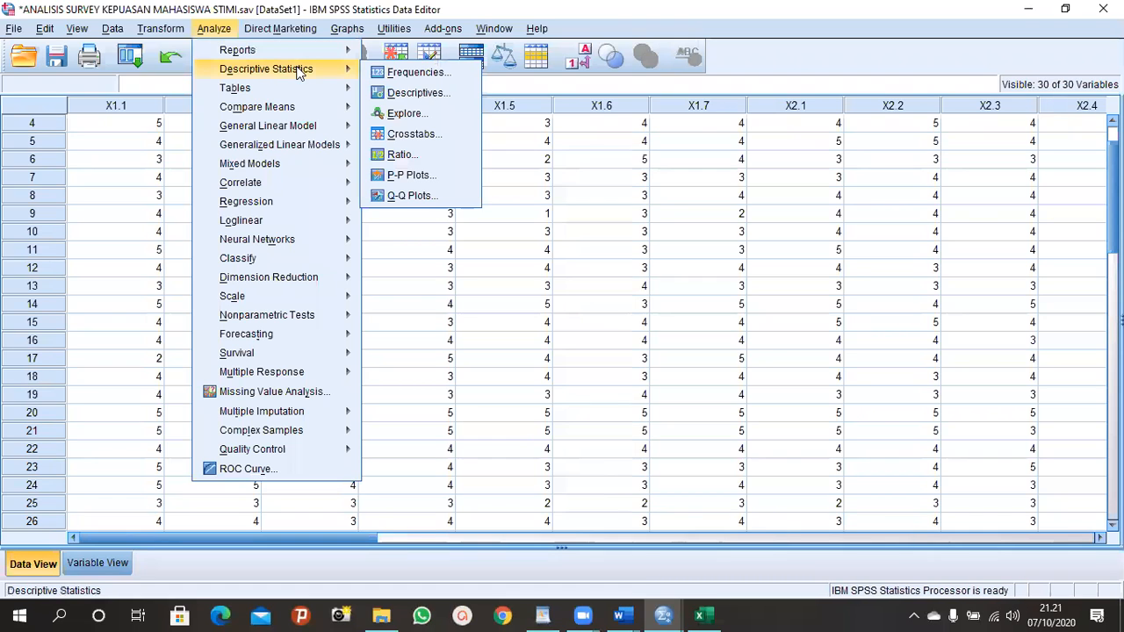
click(420, 95)
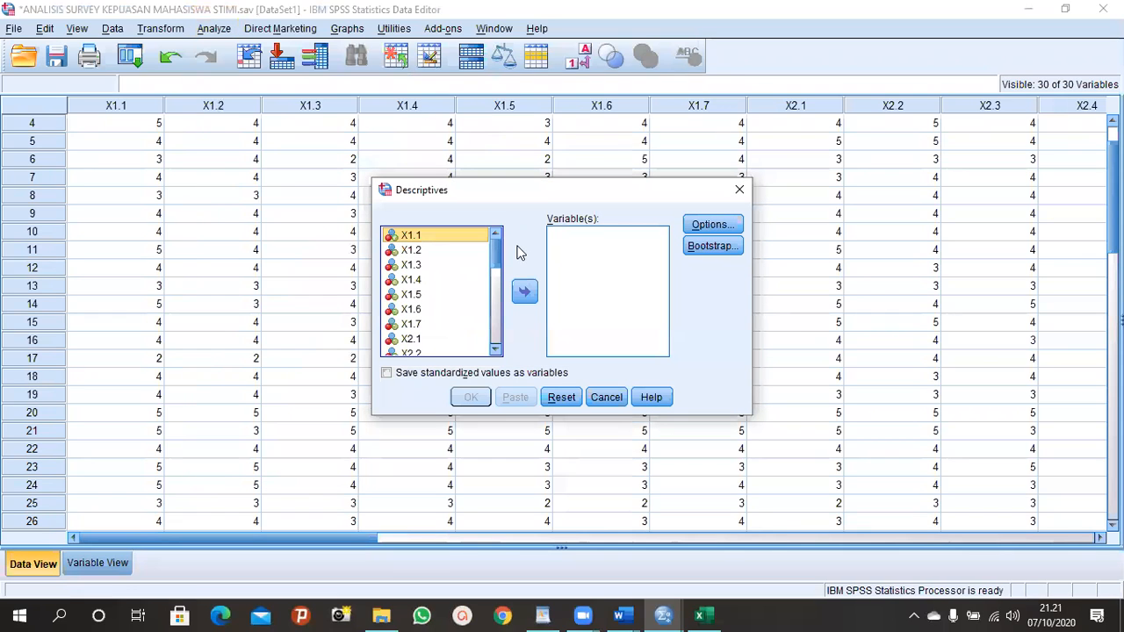
key(ctrl+a)
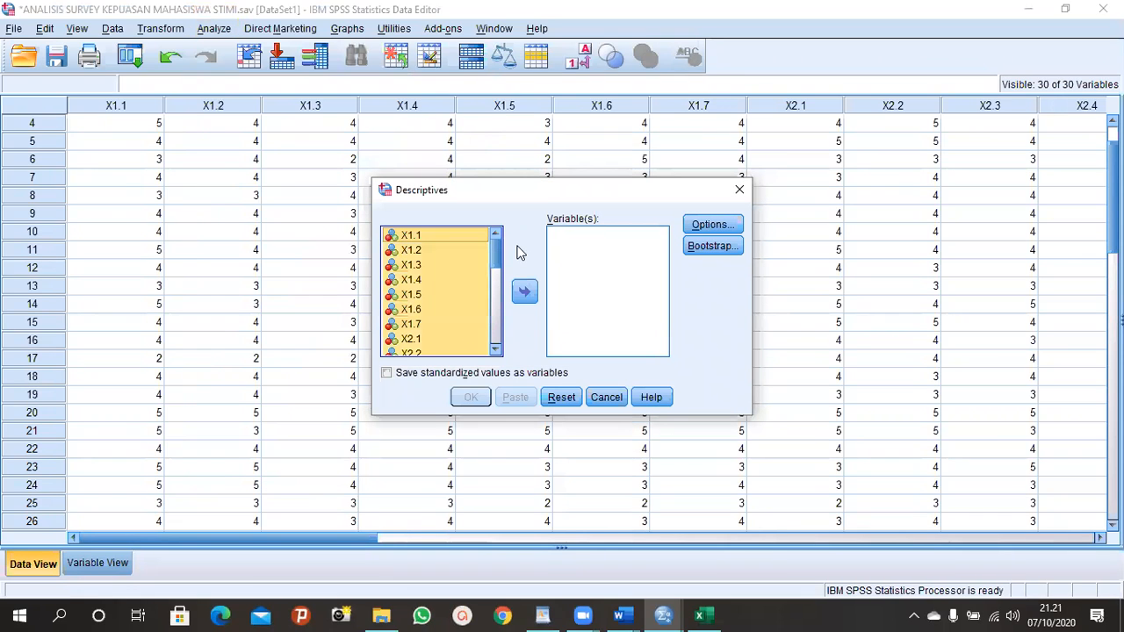
click(526, 292)
click(484, 397)
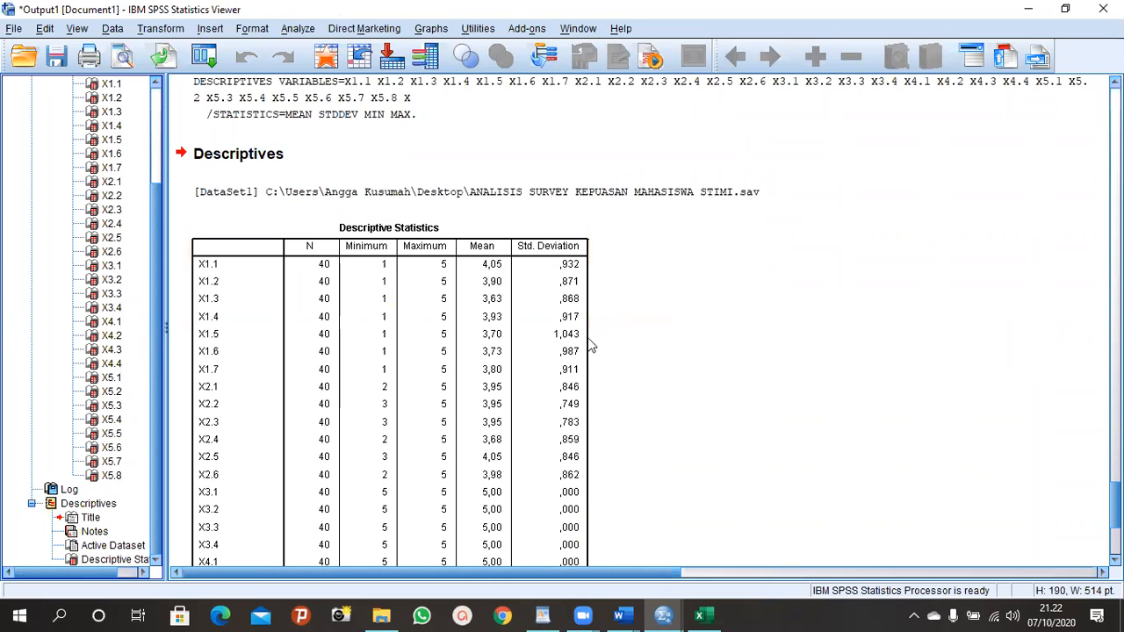
scroll(521, 292, down, 3)
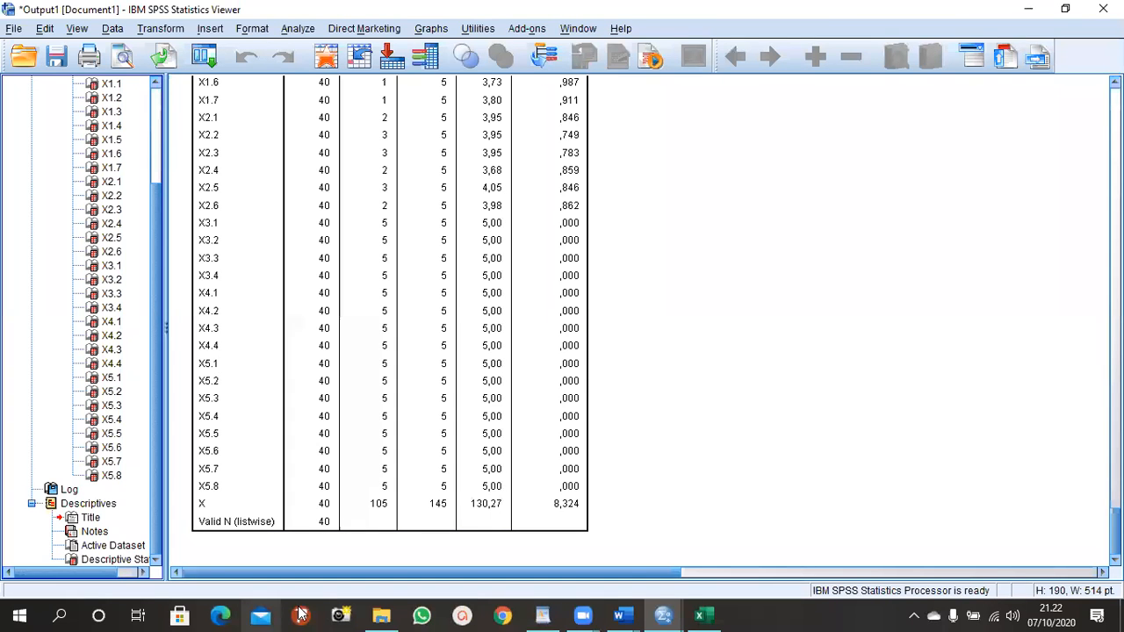
click(391, 613)
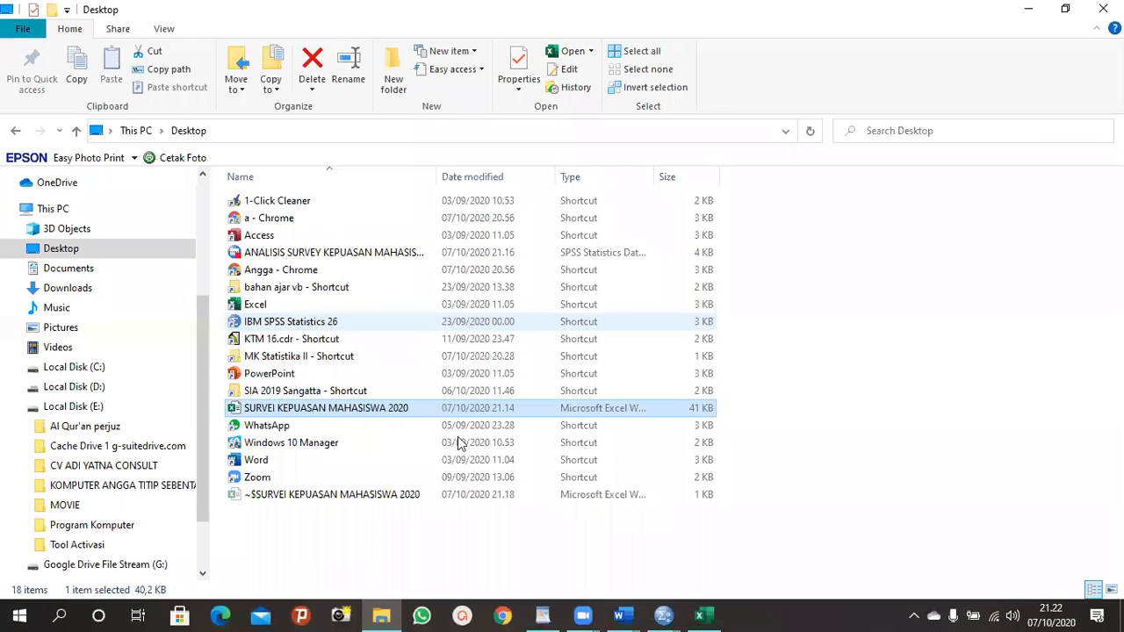
click(479, 527)
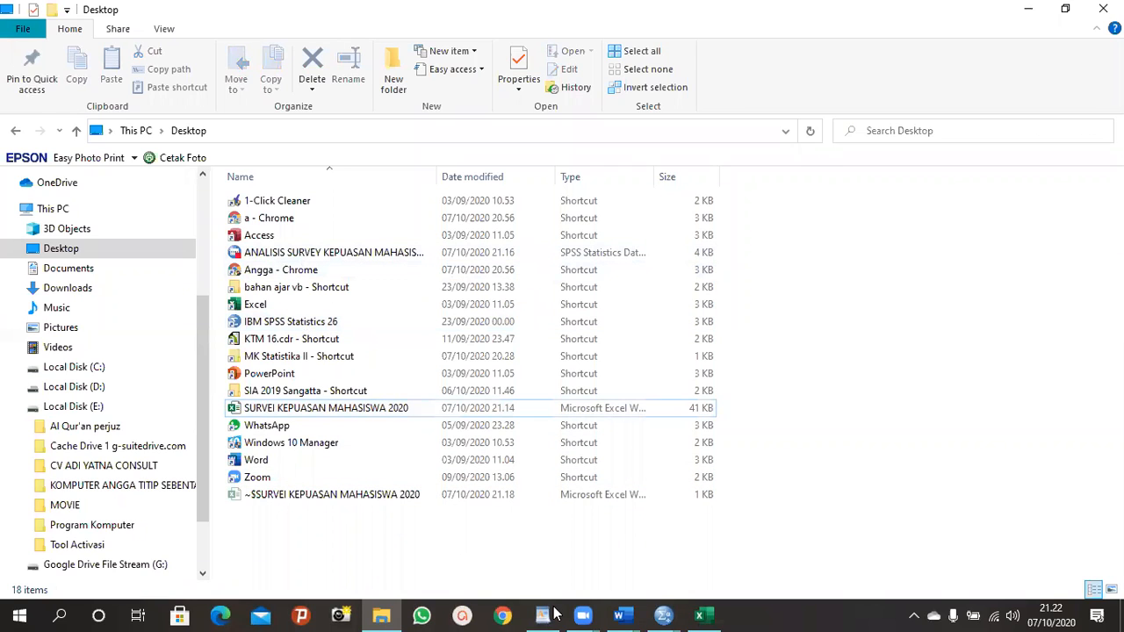
Step: Switch to the BAB V document in Word, look through its respondent characteristic tables to the end, and close it
click(620, 615)
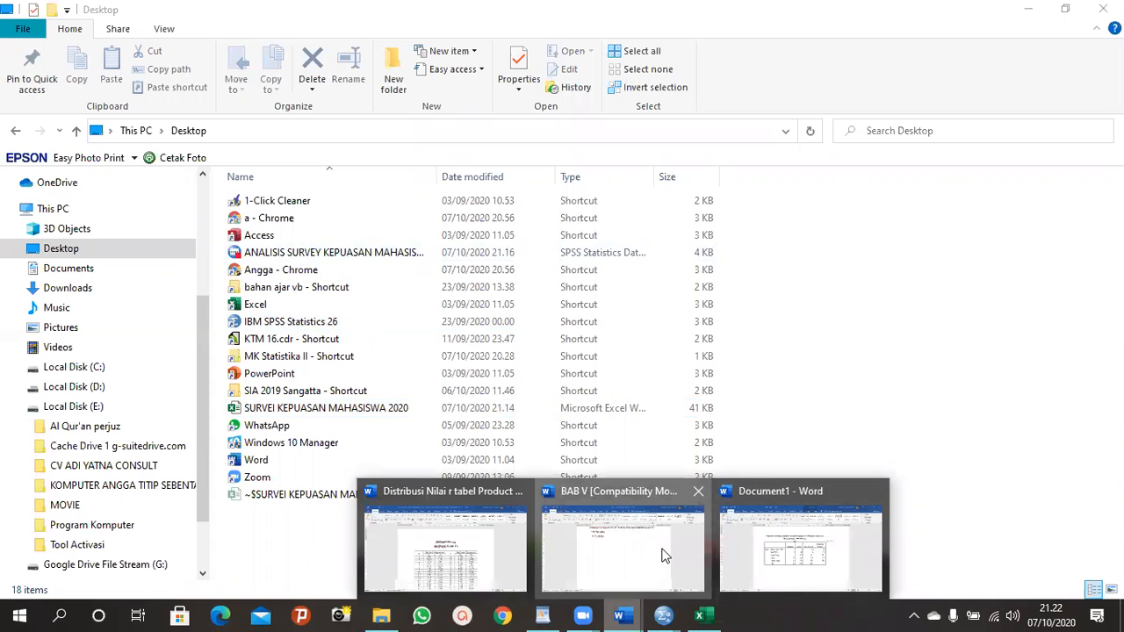
click(622, 544)
drag(1117, 442, 1117, 164)
scroll(583, 294, down, 3)
scroll(557, 380, down, 10)
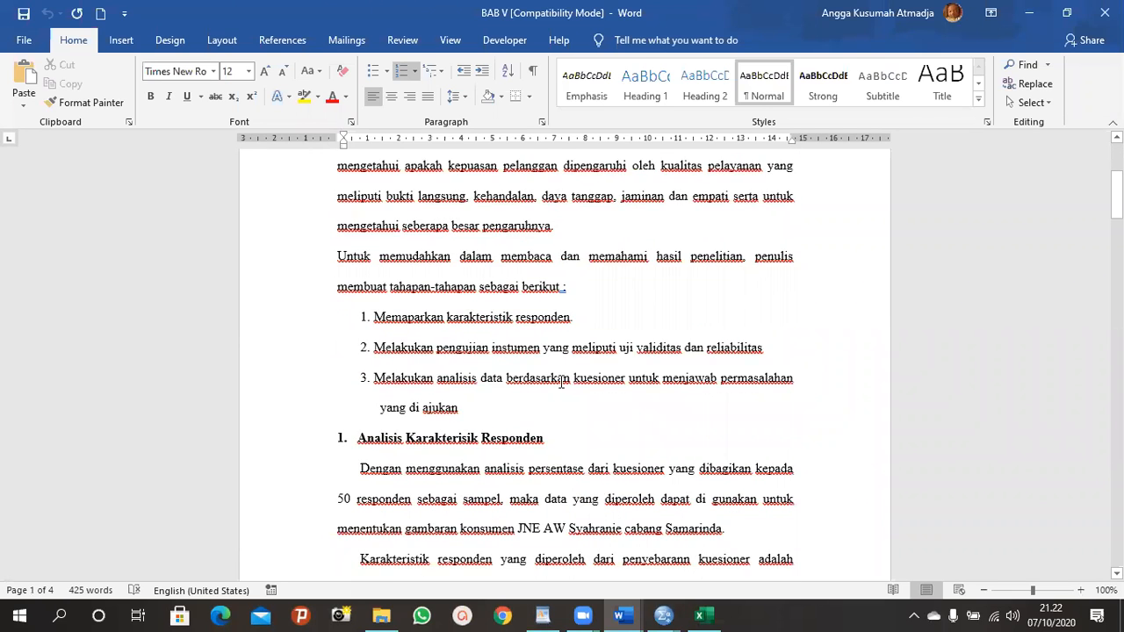
scroll(516, 352, down, 10)
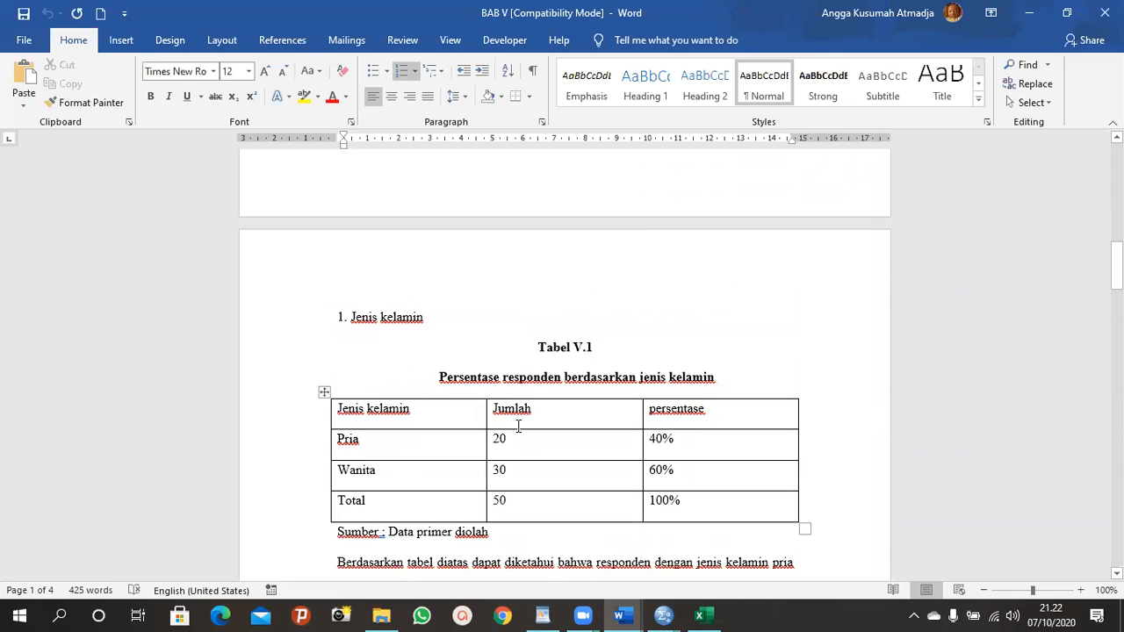
scroll(525, 433, down, 12)
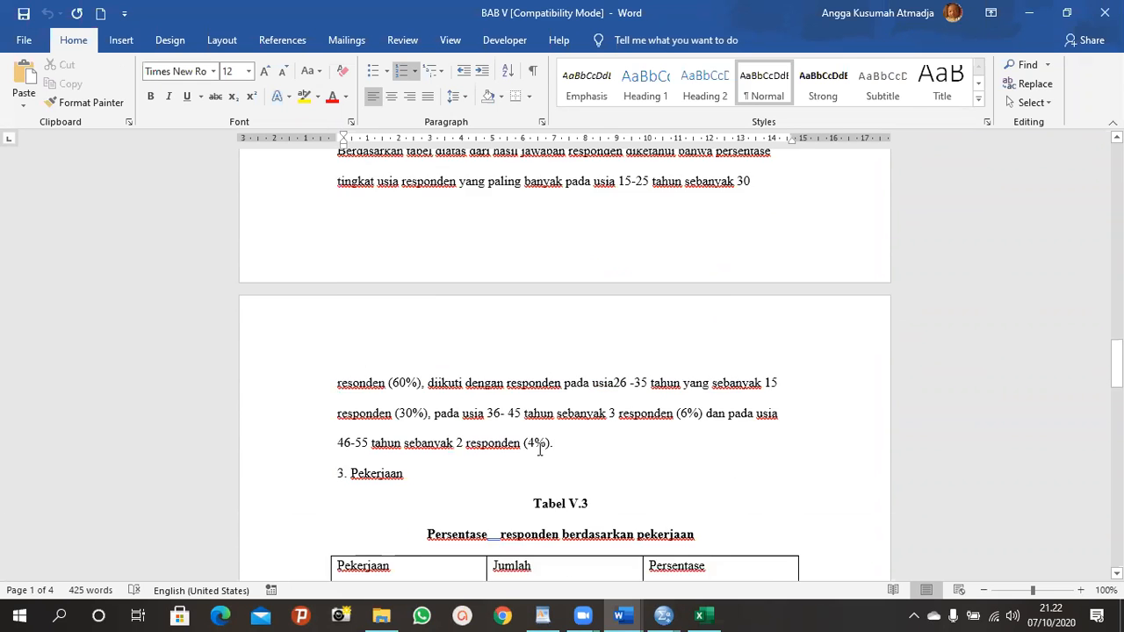
scroll(593, 444, down, 15)
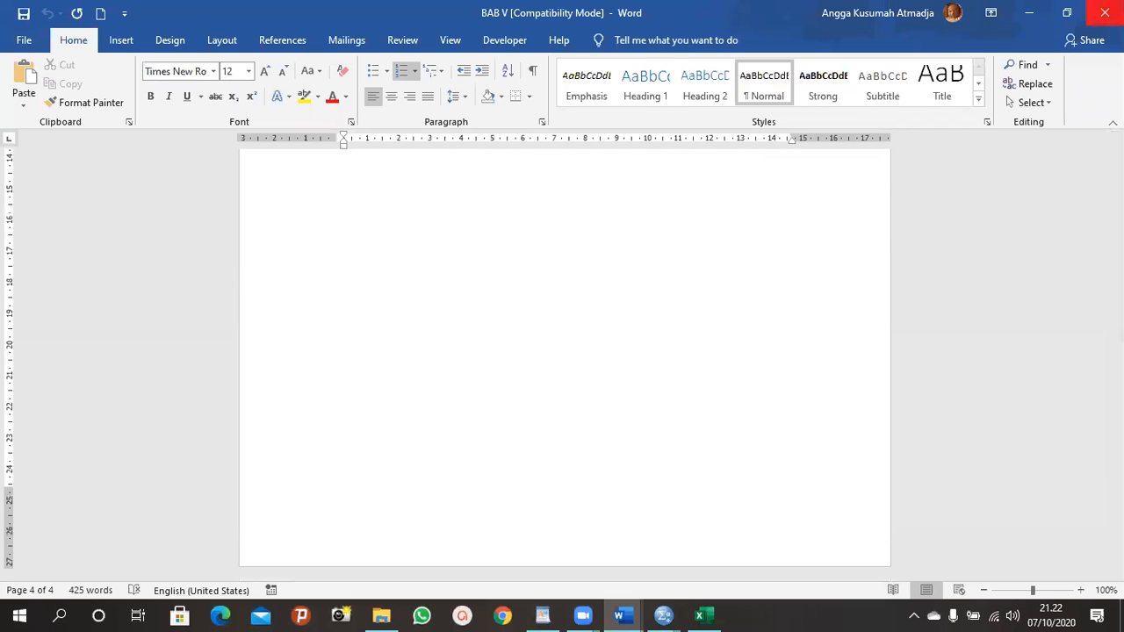
click(1104, 13)
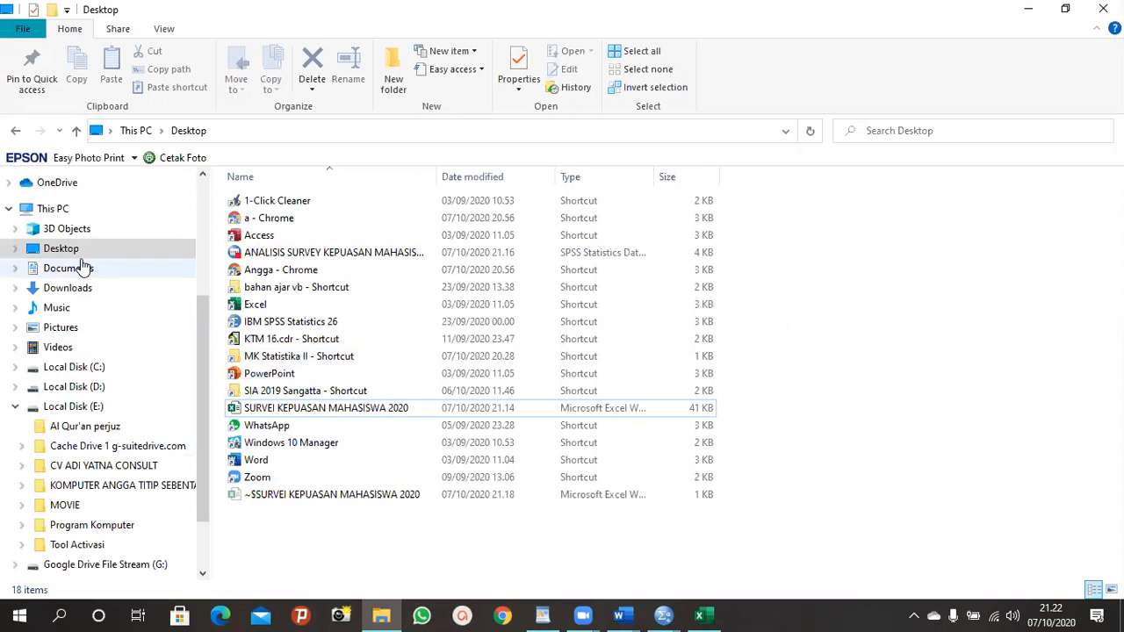
Step: Open the Word file "deskripsi muli" from the skripsi 2020 folder under 1. Kantor - POLNES on drive E
click(83, 387)
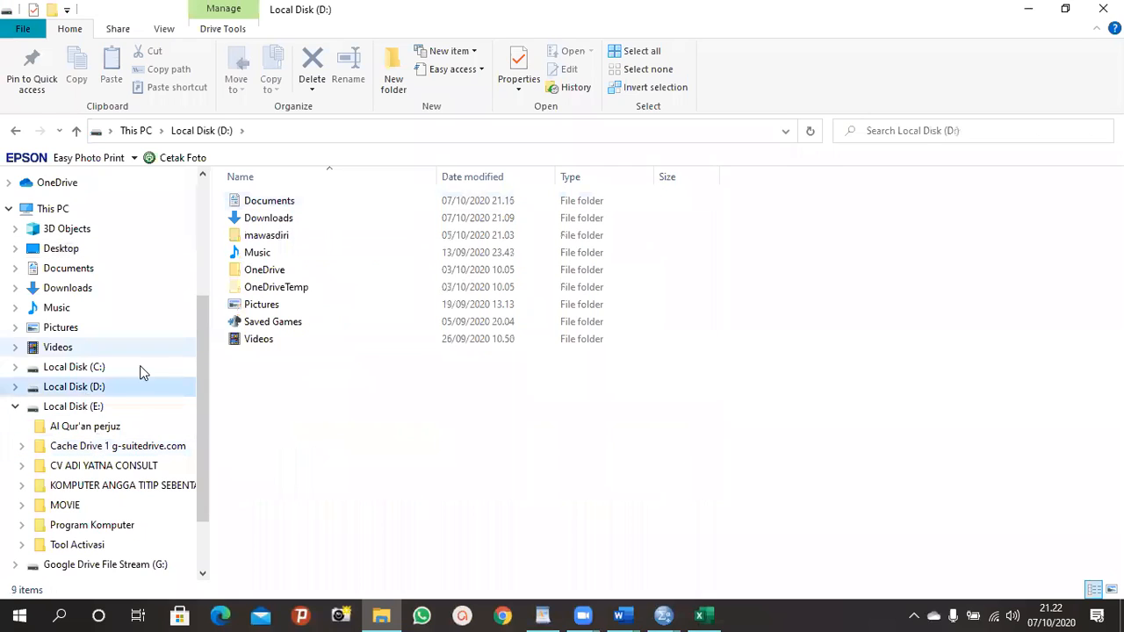
click(143, 494)
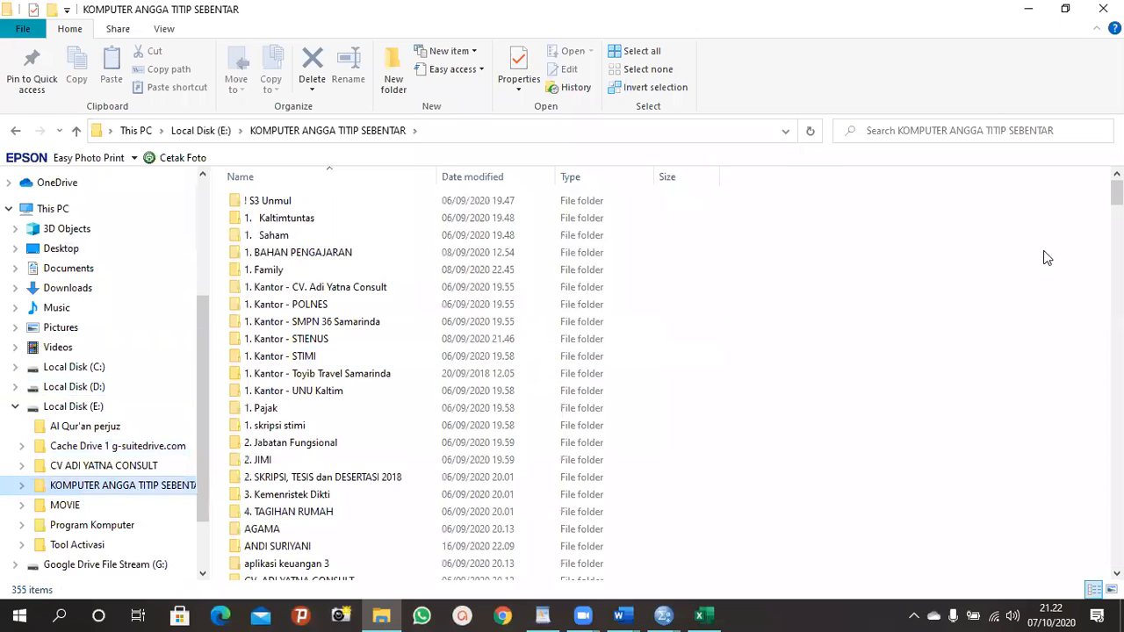
double_click(339, 304)
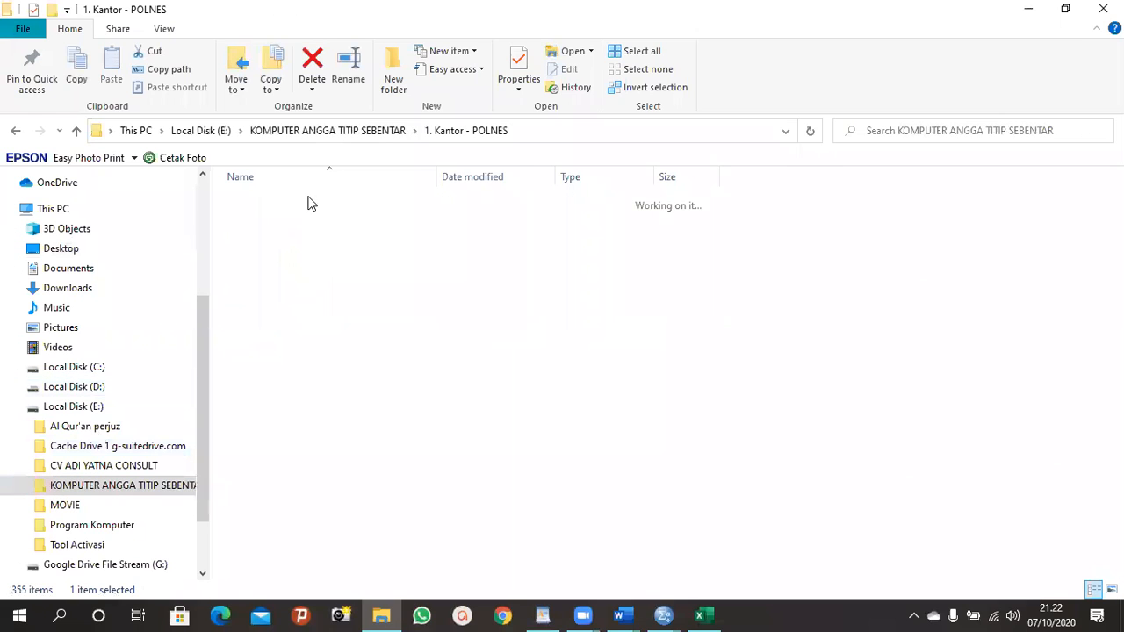
double_click(301, 220)
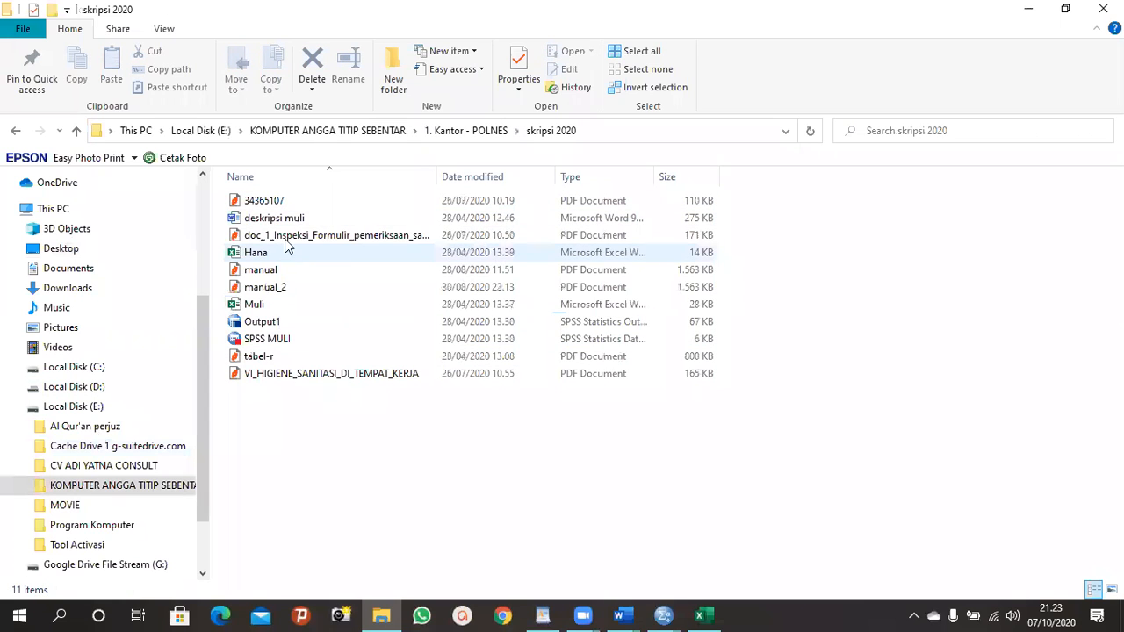
double_click(294, 221)
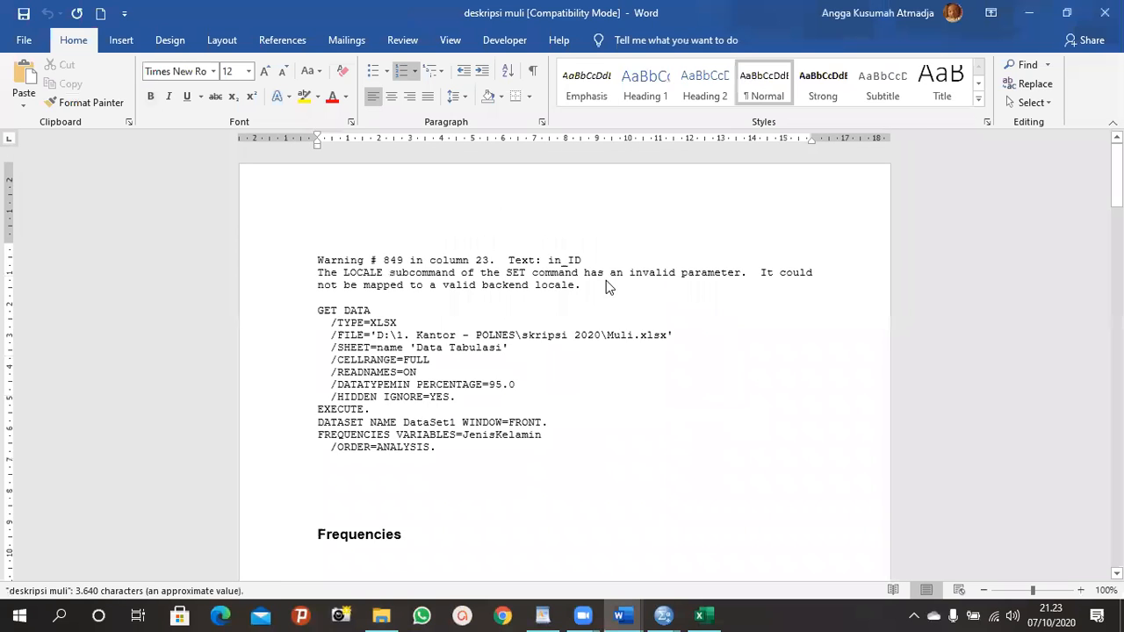
Step: Look through the Frequencies notes in deskripsi muli, close the document, and view the X1.1 table in Document1
scroll(615, 298, down, 5)
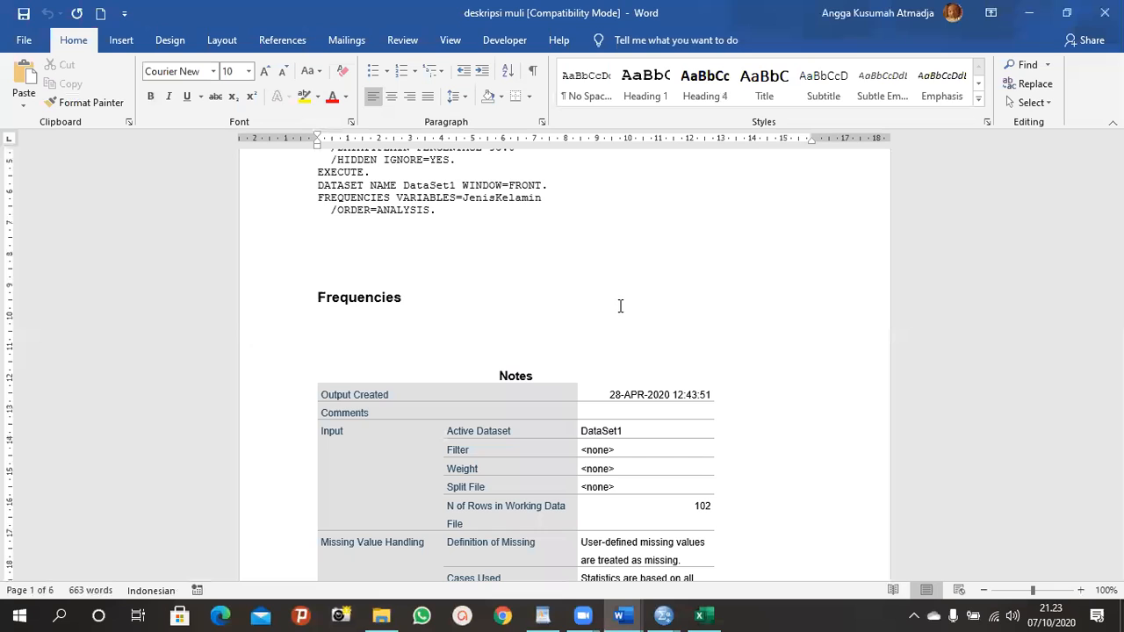
scroll(620, 305, down, 4)
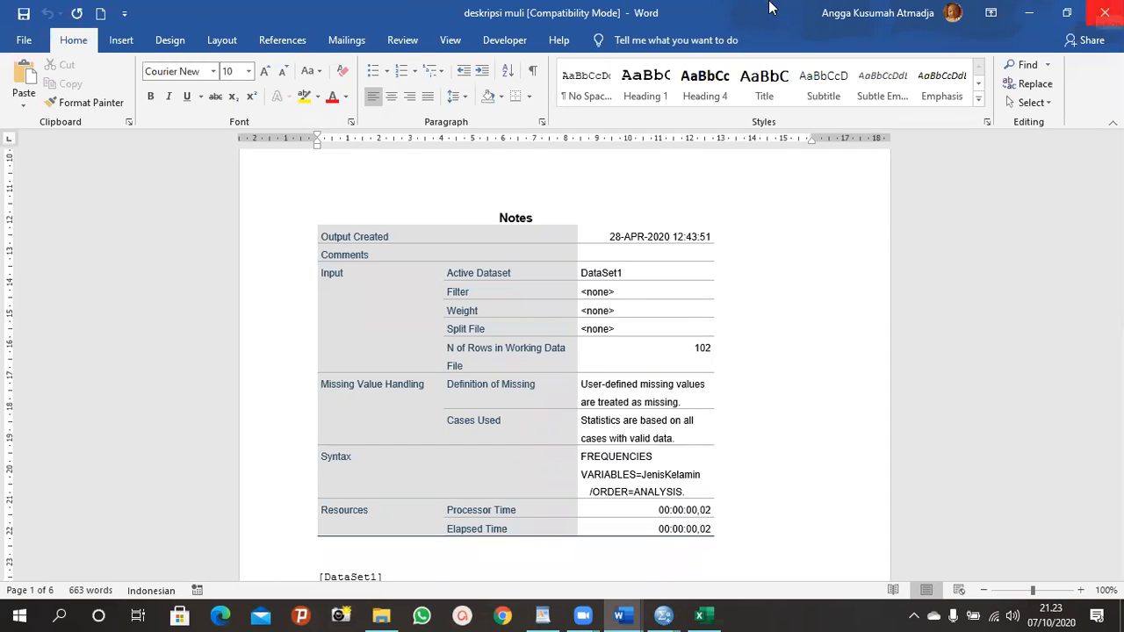
click(1106, 12)
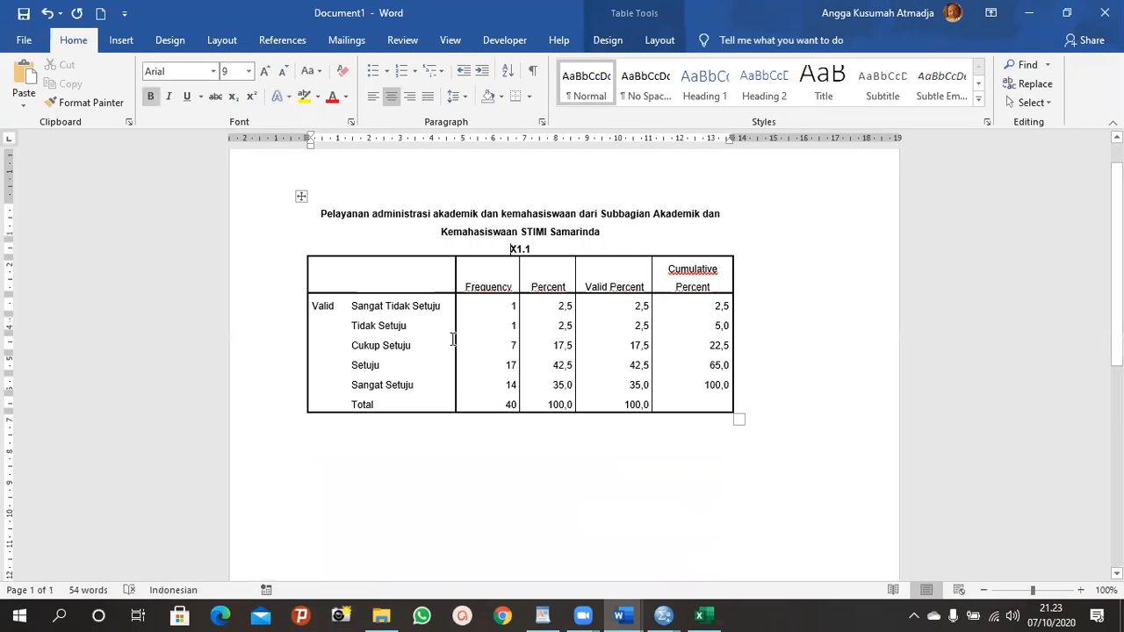
scroll(446, 352, down, 5)
scroll(480, 514, up, 3)
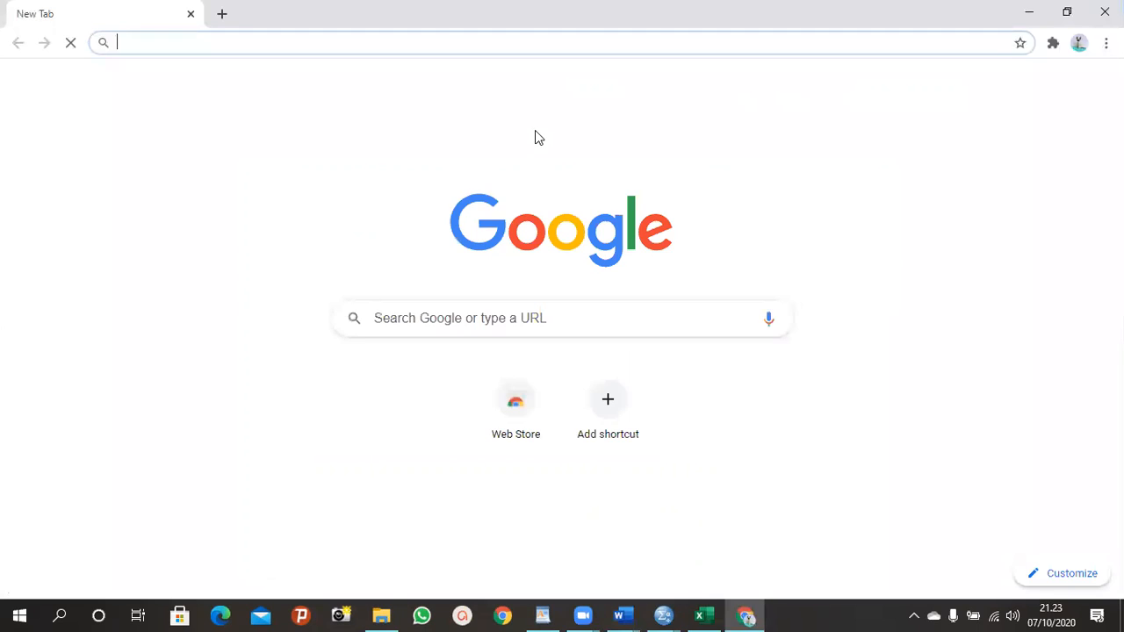
Step: Switch to Chrome and search Google for "skripsi analisis kinerja karyawan hotel"
text(sk)
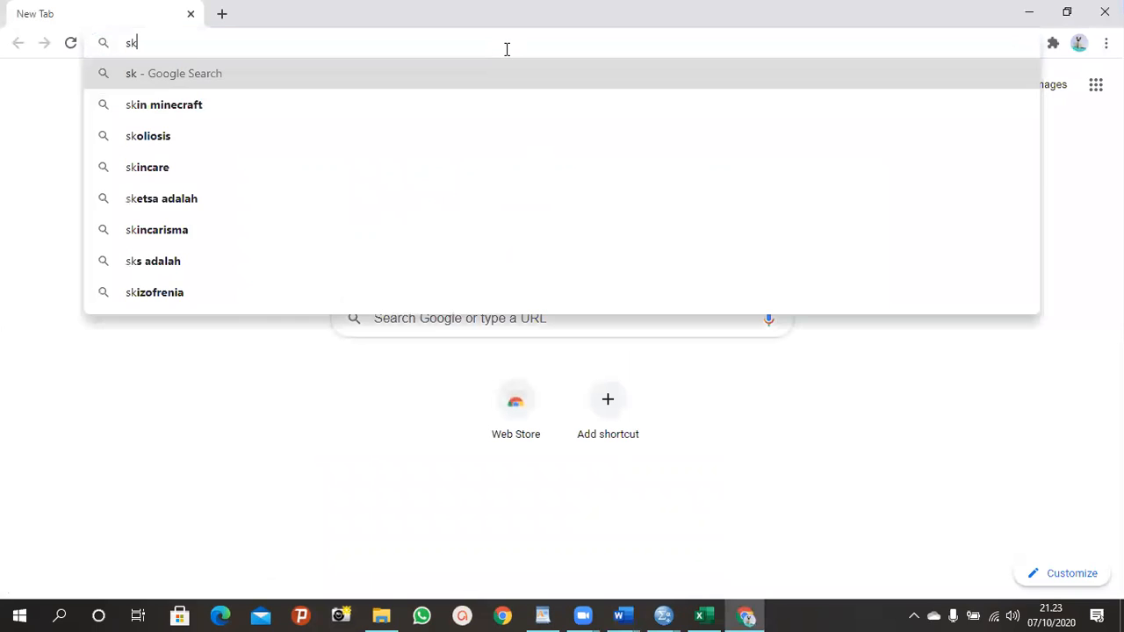
text(ripsi analisis )
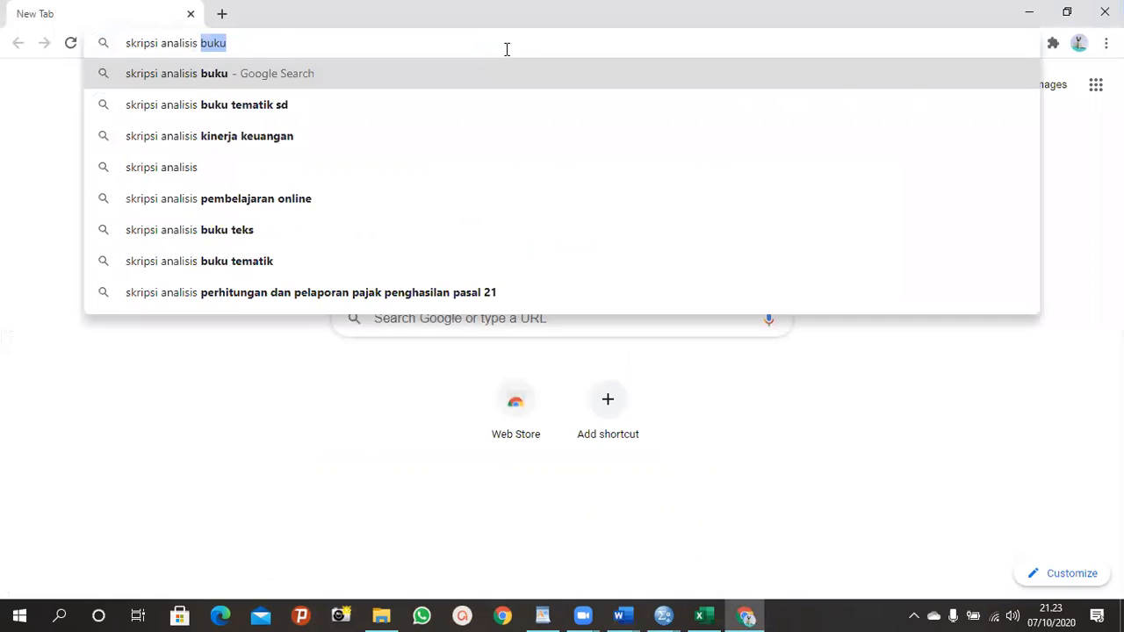
text(kinerja)
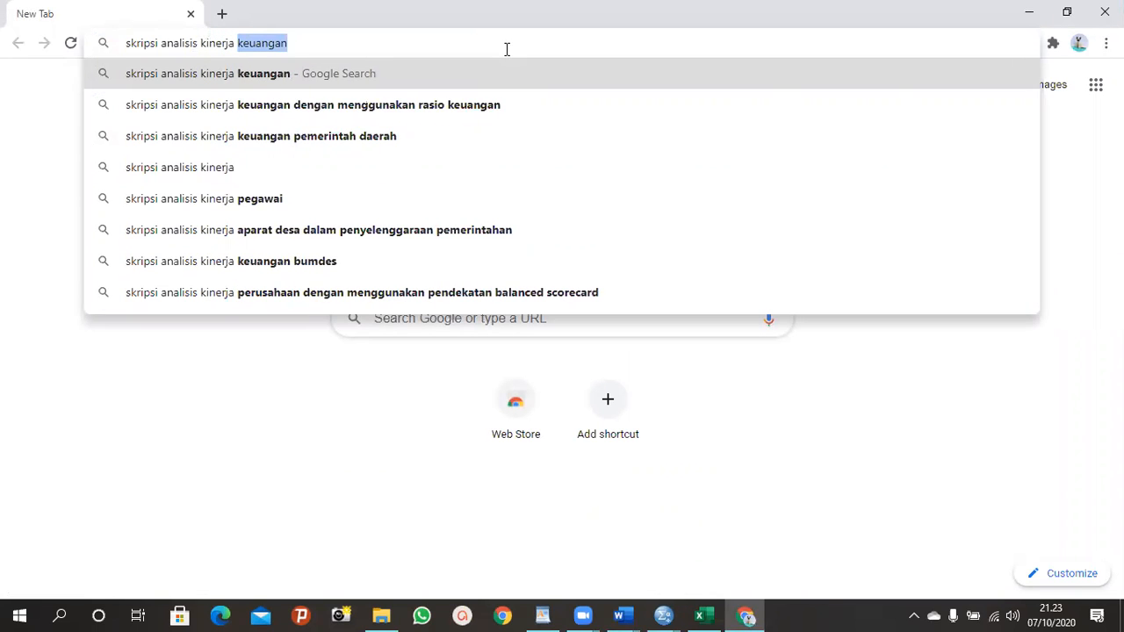
text( kar)
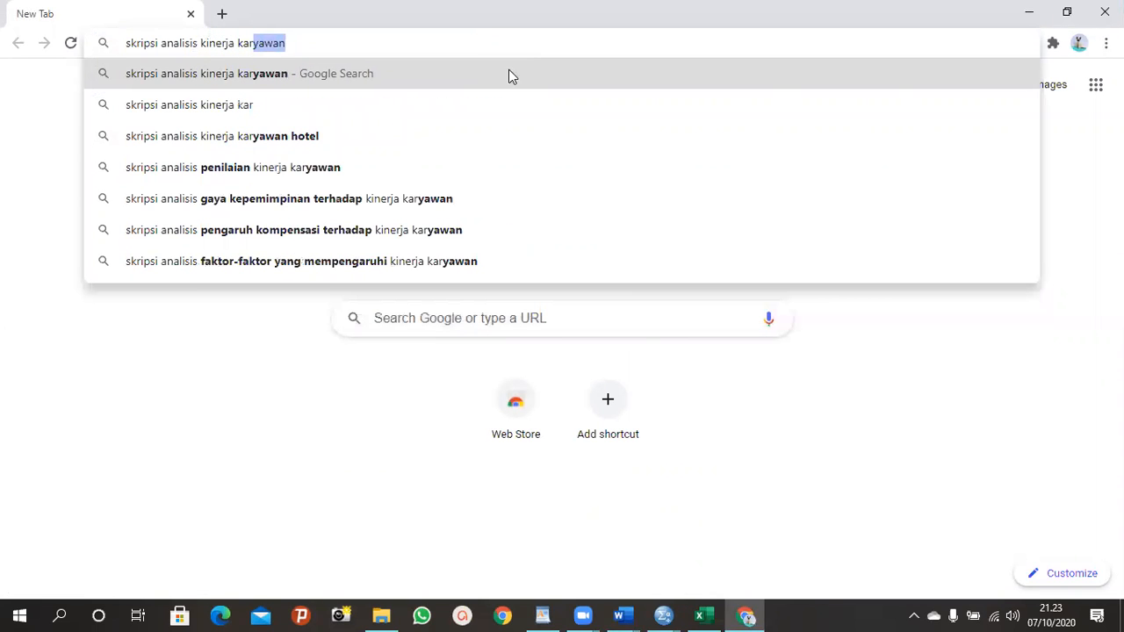
click(374, 137)
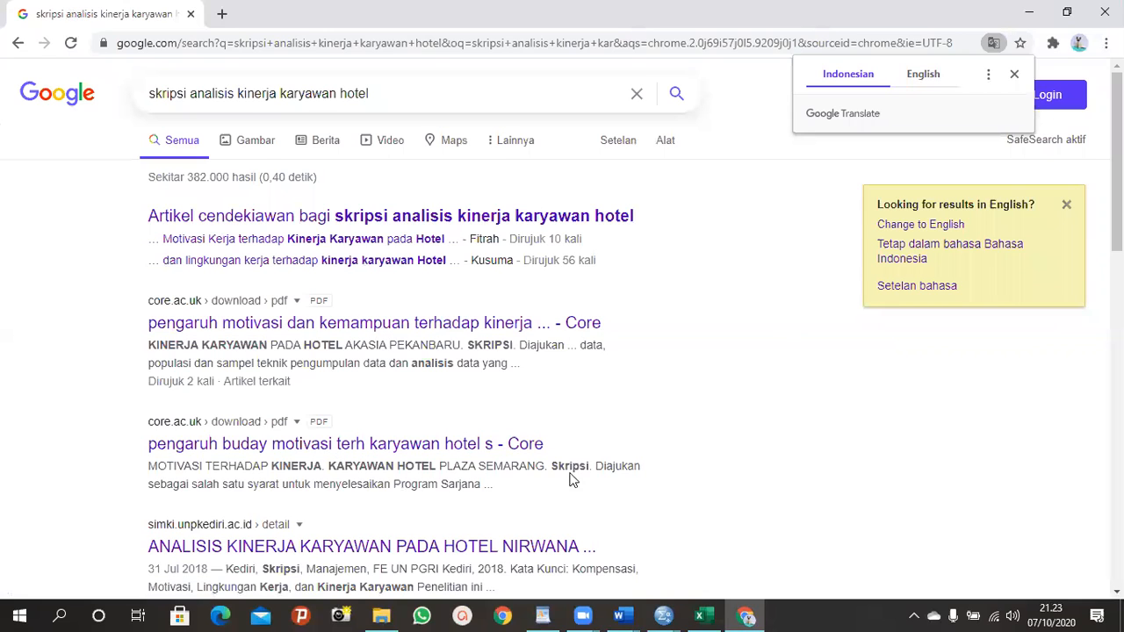
Step: Download the Core thesis PDF 76925202.pdf on culture and motivation of hotel employees and open it
click(474, 445)
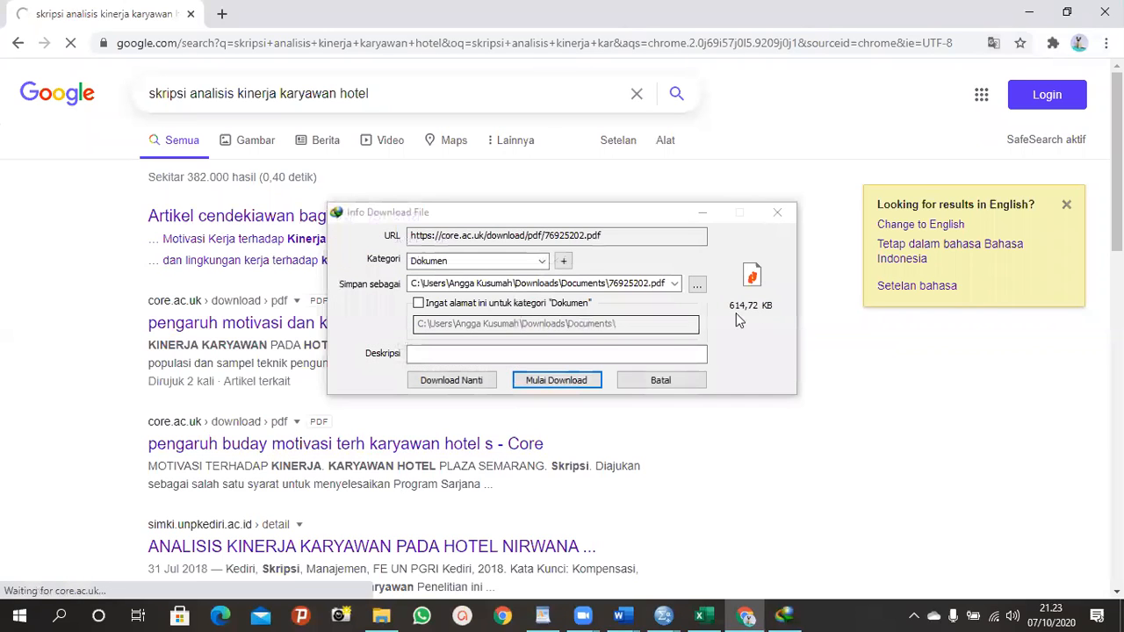
click(556, 379)
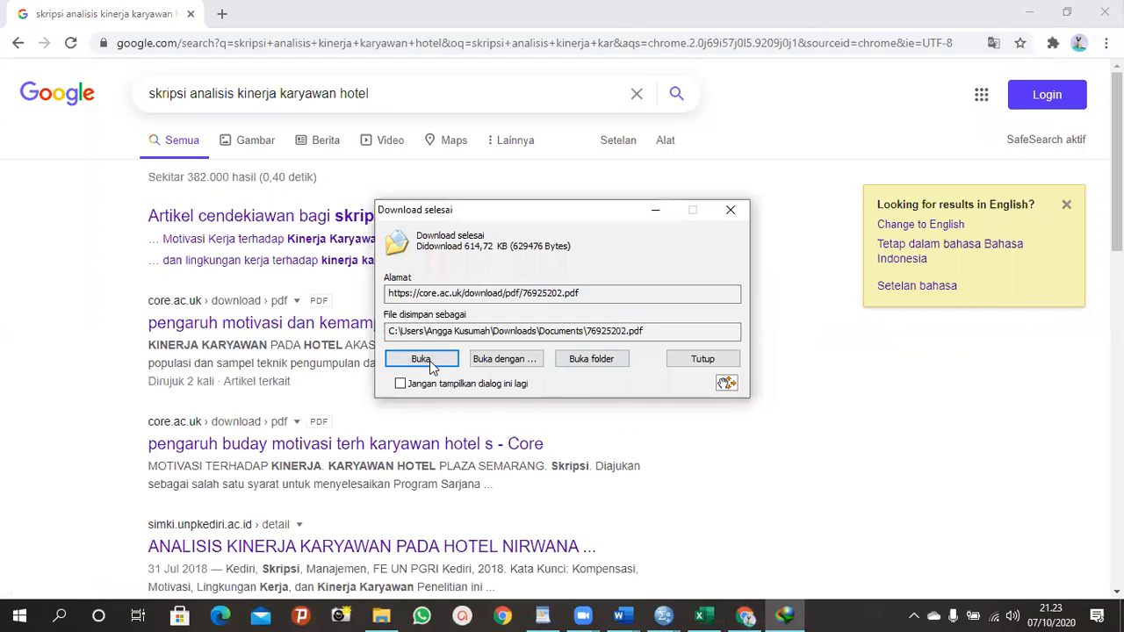
click(431, 365)
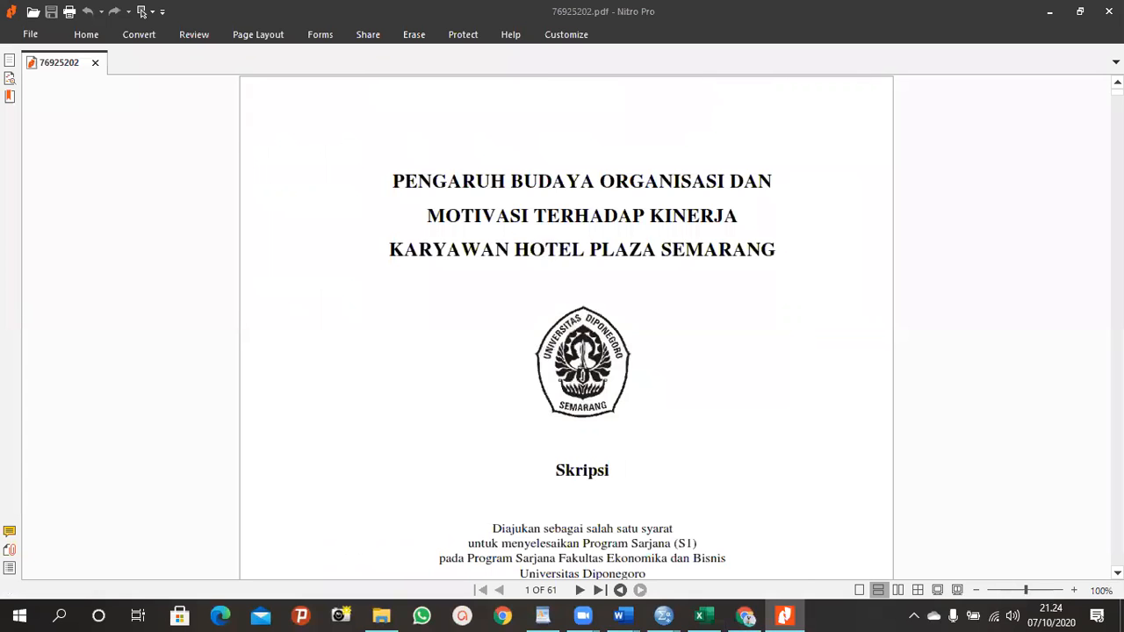
Step: Skim the thesis PDF from the title page through the BAB III research methods to the final pages, checking for example analysis results
scroll(1092, 166, down, 5)
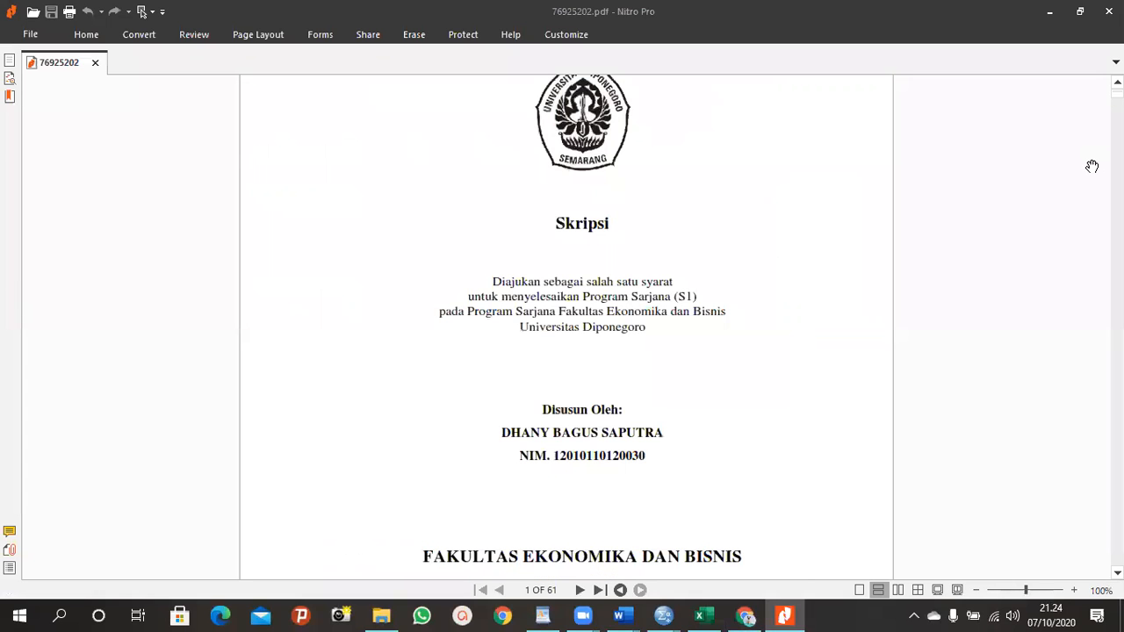
scroll(566, 325, down, 20)
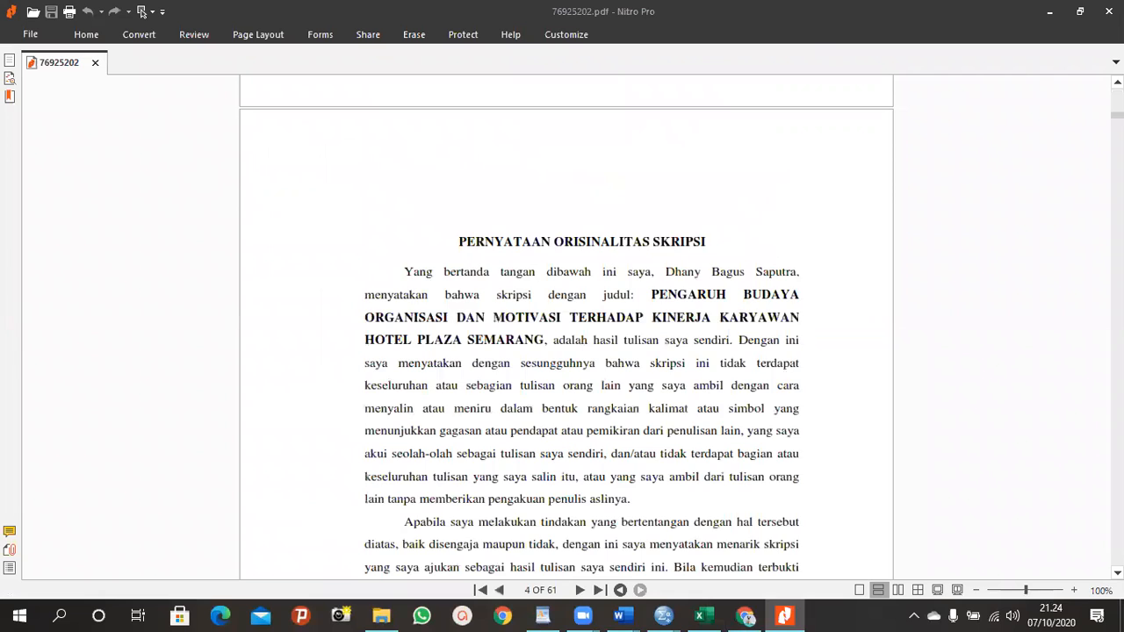
scroll(566, 325, down, 10)
scroll(567, 325, down, 20)
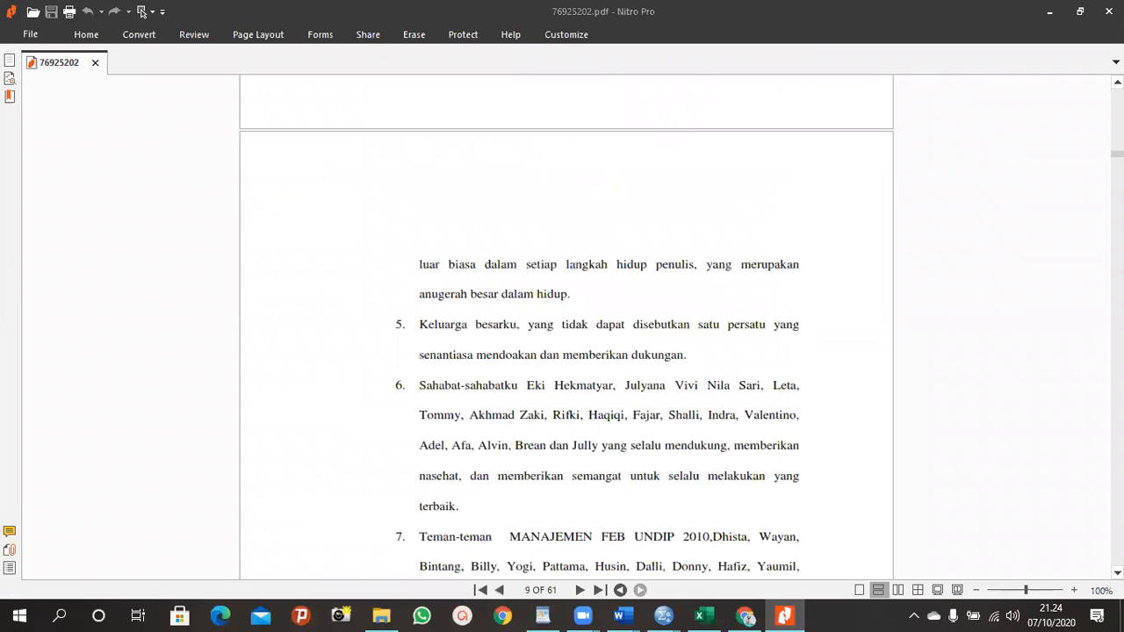
scroll(566, 325, down, 20)
scroll(567, 325, down, 20)
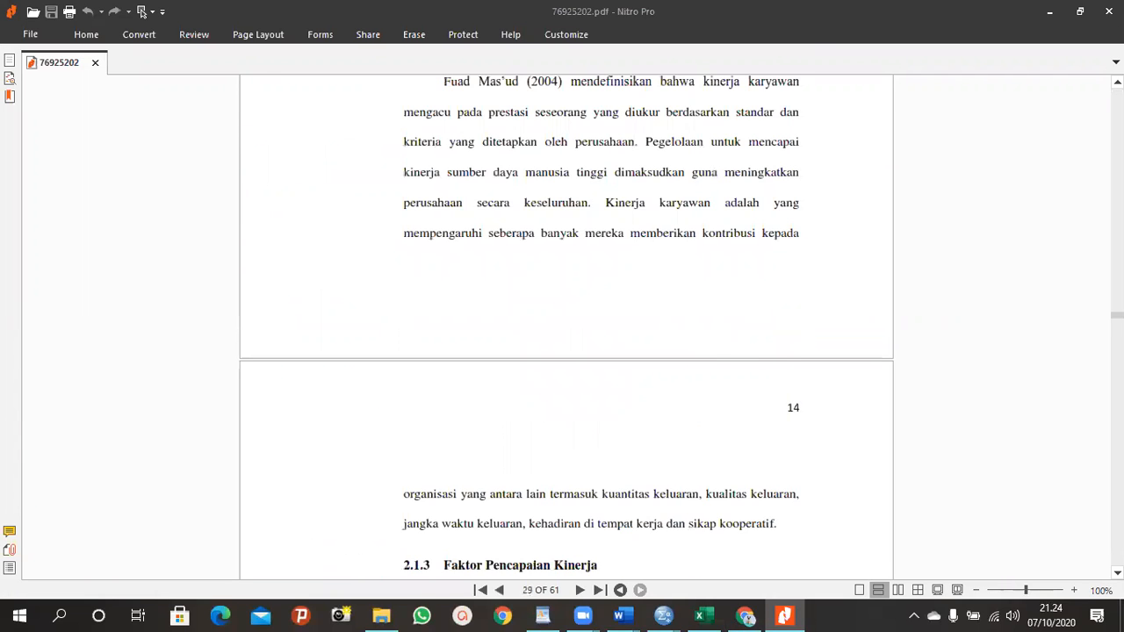
scroll(566, 325, down, 10)
scroll(566, 325, down, 20)
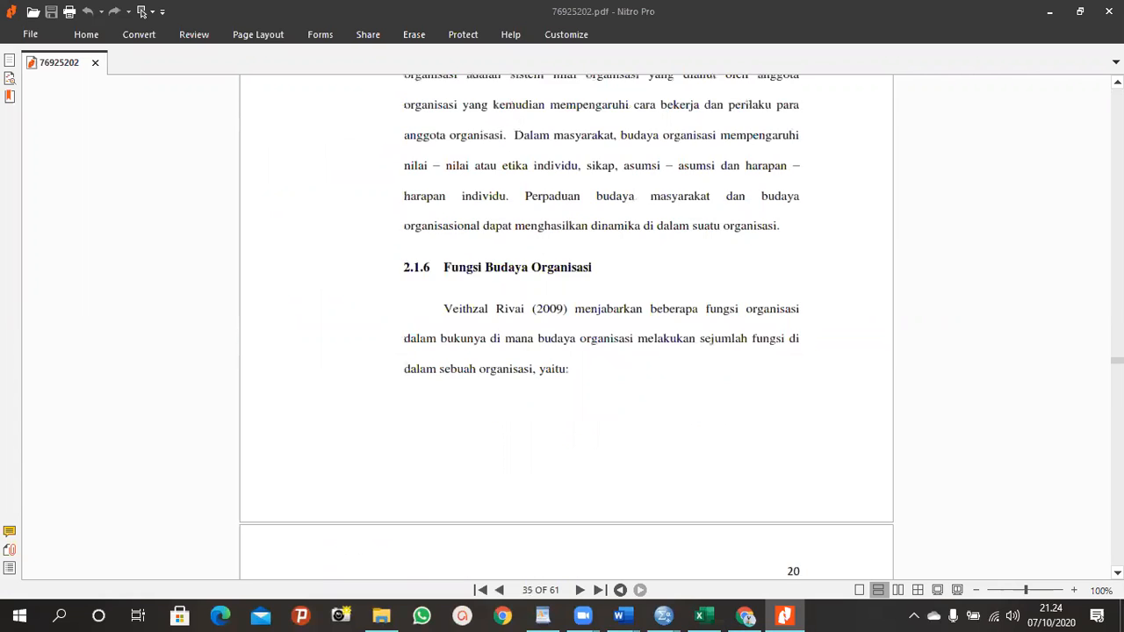
scroll(567, 324, down, 20)
scroll(566, 325, down, 20)
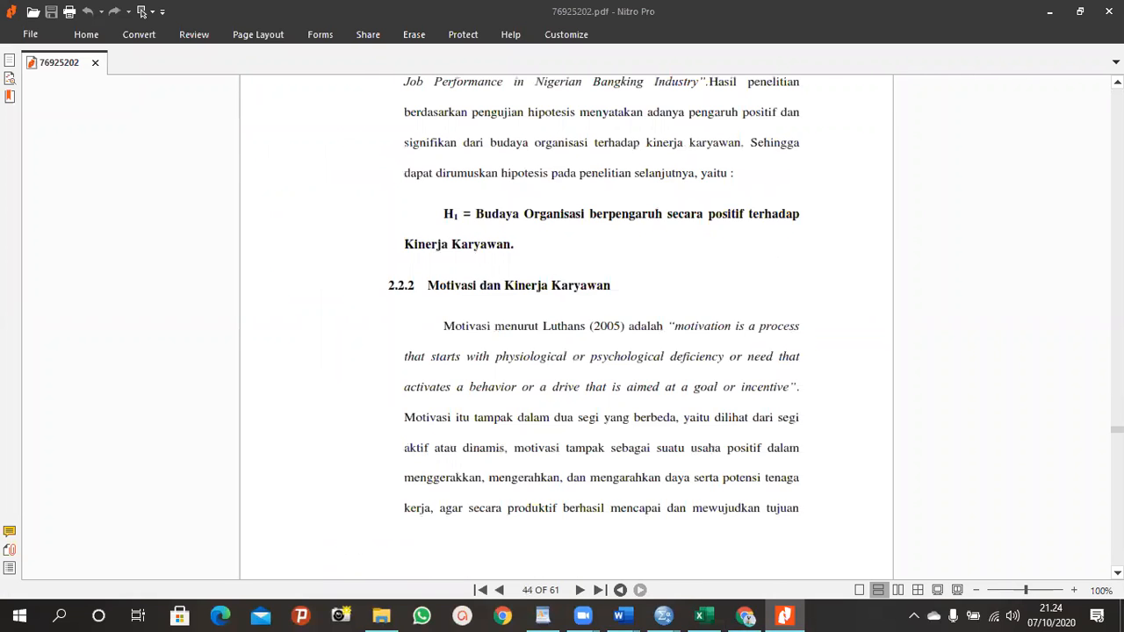
scroll(566, 325, down, 10)
scroll(567, 325, down, 15)
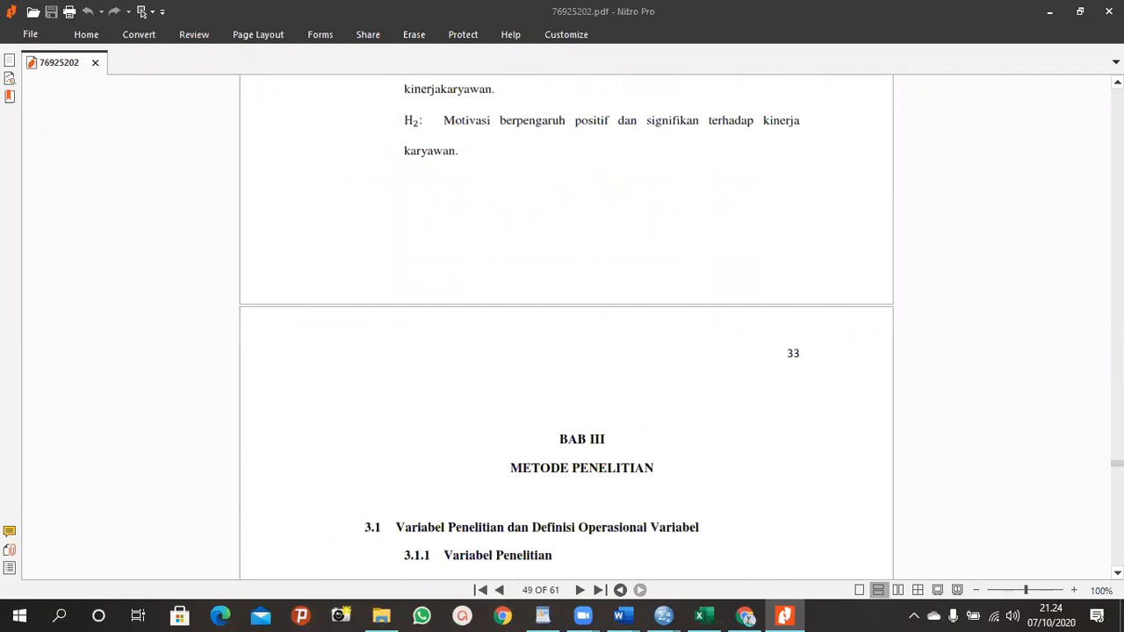
scroll(567, 325, down, 20)
scroll(567, 325, down, 15)
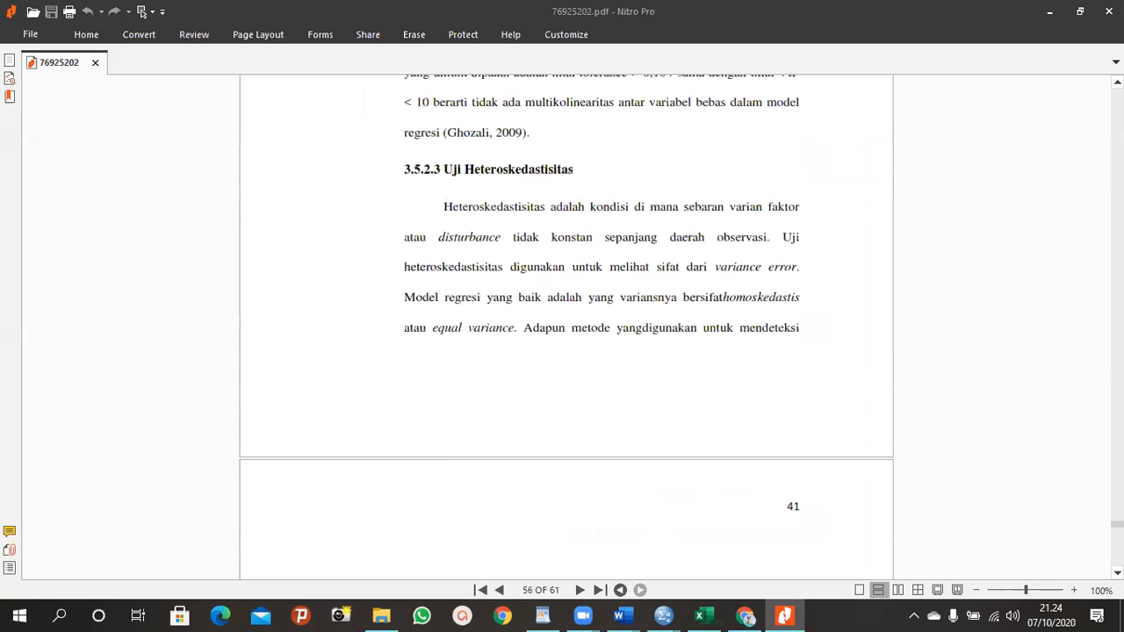
scroll(497, 419, down, 5)
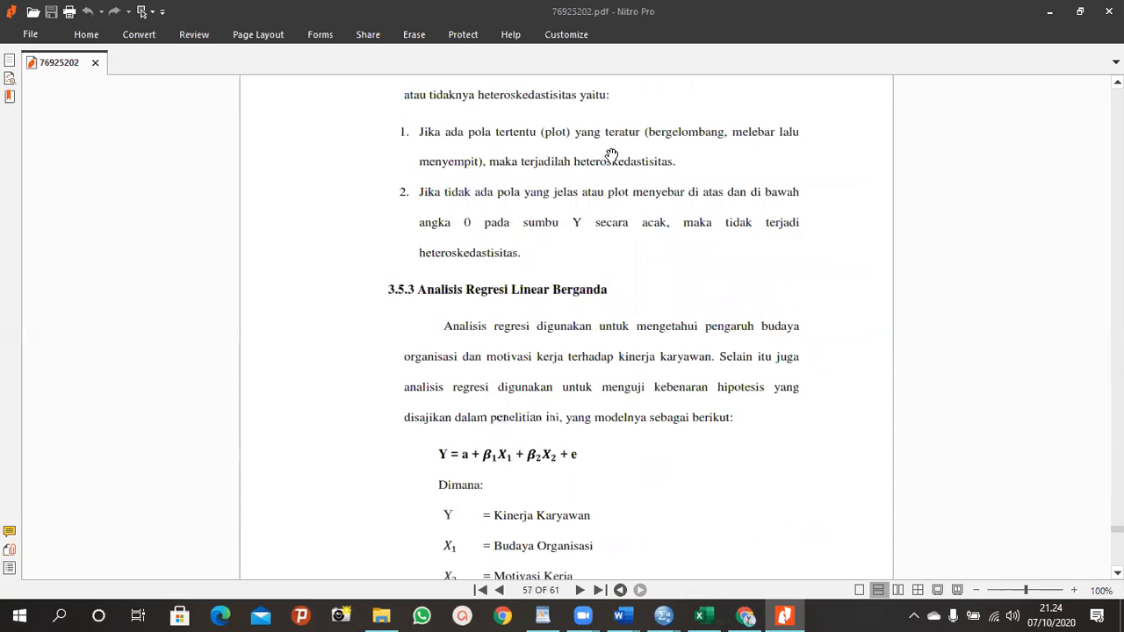
scroll(611, 155, down, 15)
scroll(852, 383, down, 10)
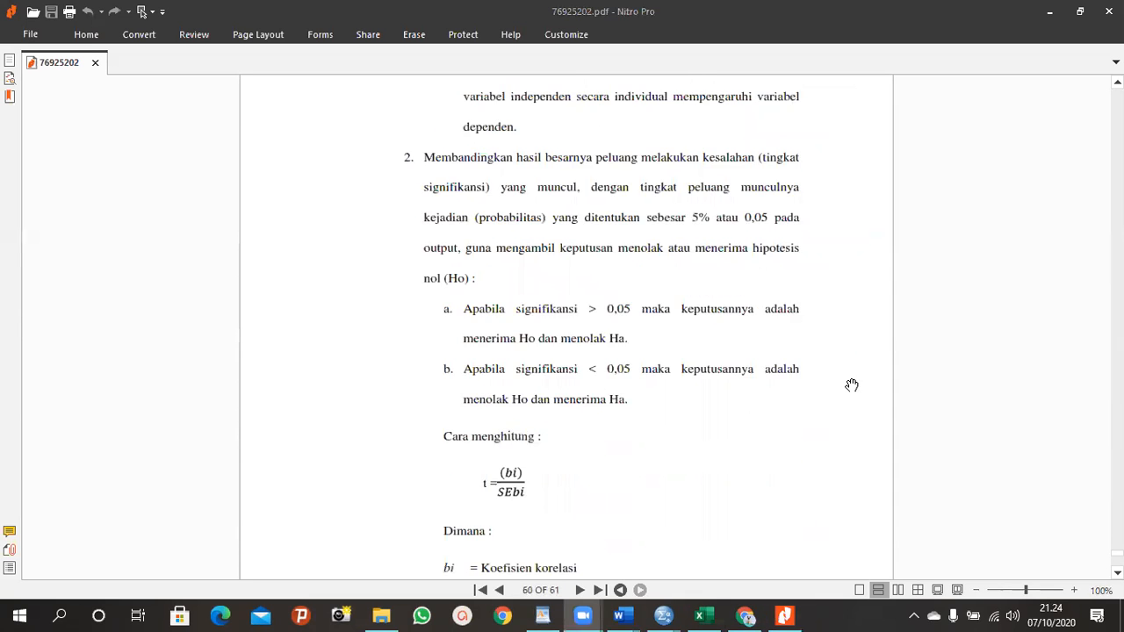
scroll(927, 403, down, 5)
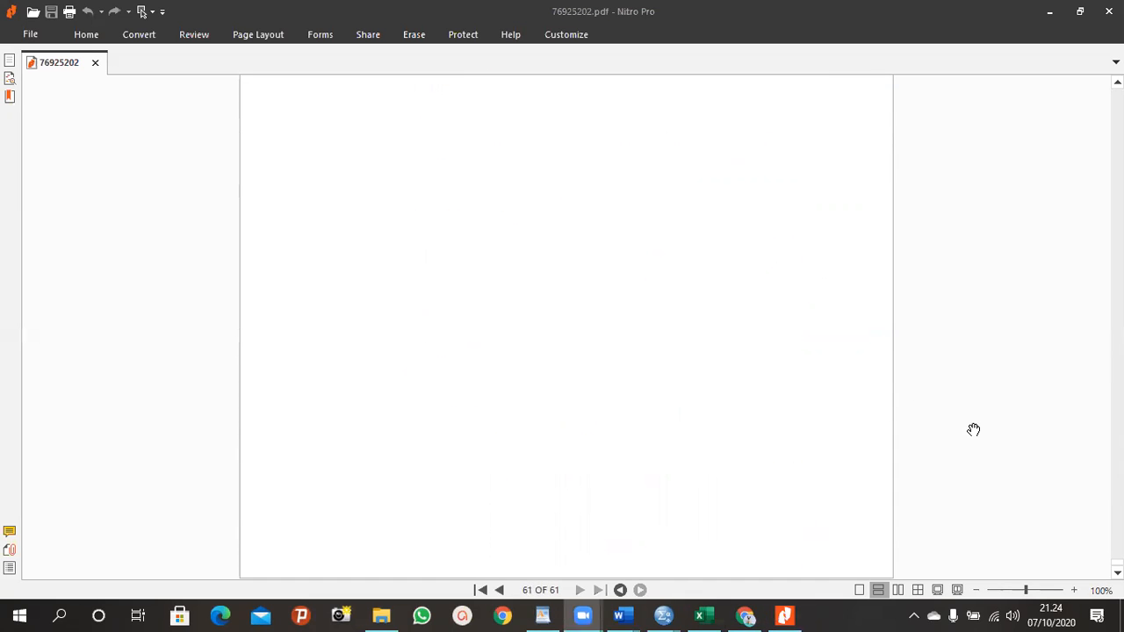
scroll(1012, 454, up, 10)
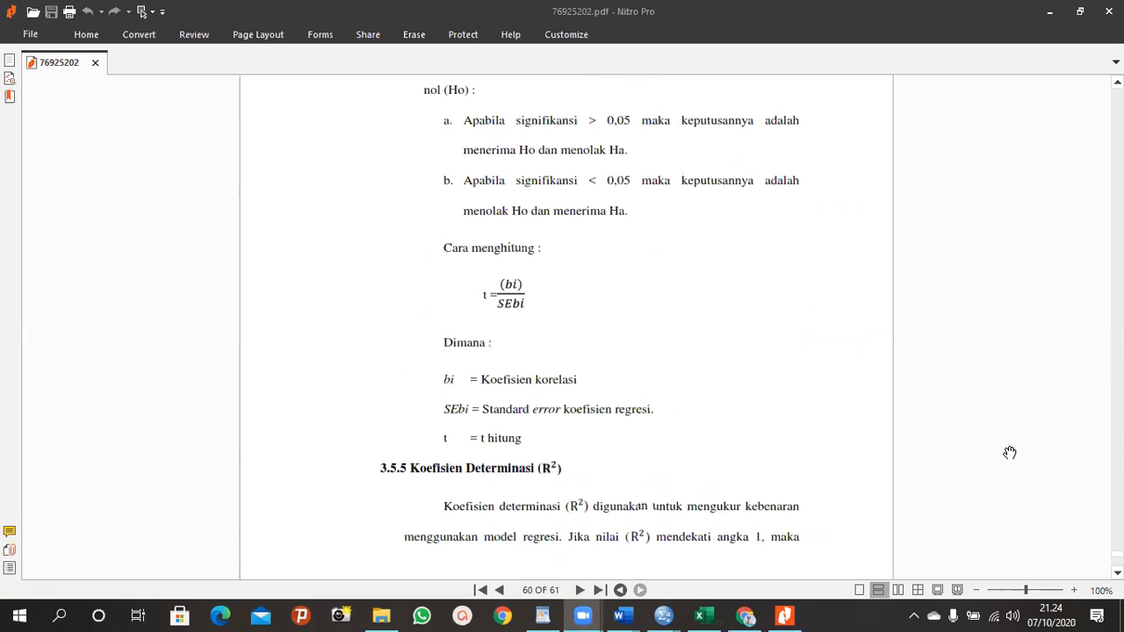
Step: Close the thesis PDF and open the Hotel Nirwana and "PENGARUH DISIPLIN KERJA DAN MOTIVASI KERJA" Google results in new tabs
scroll(1010, 453, up, 5)
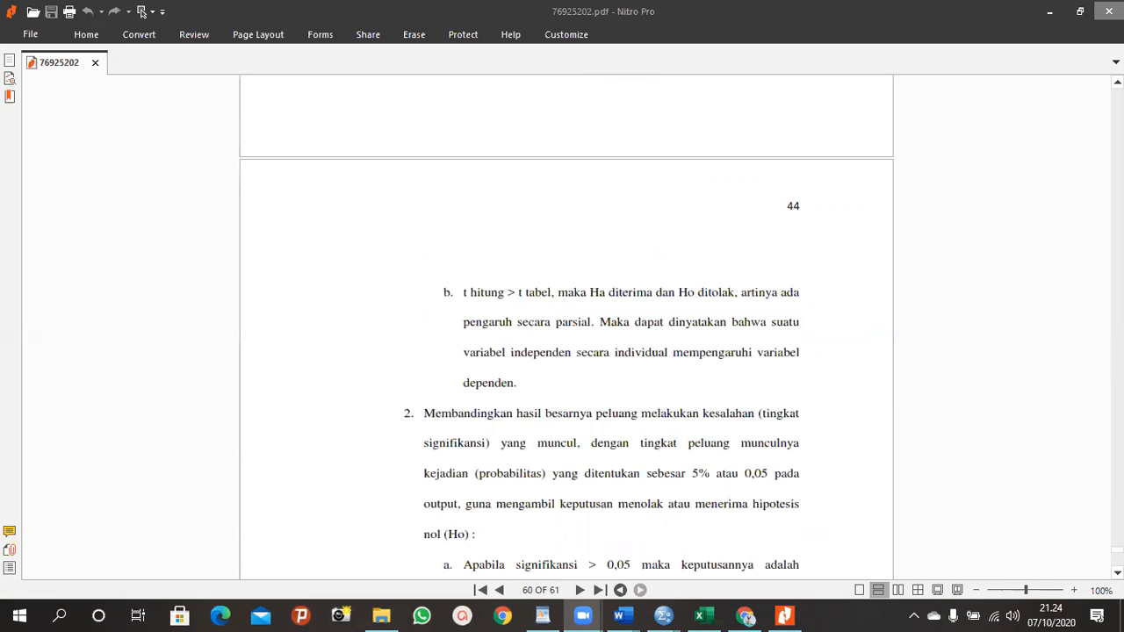
click(1109, 11)
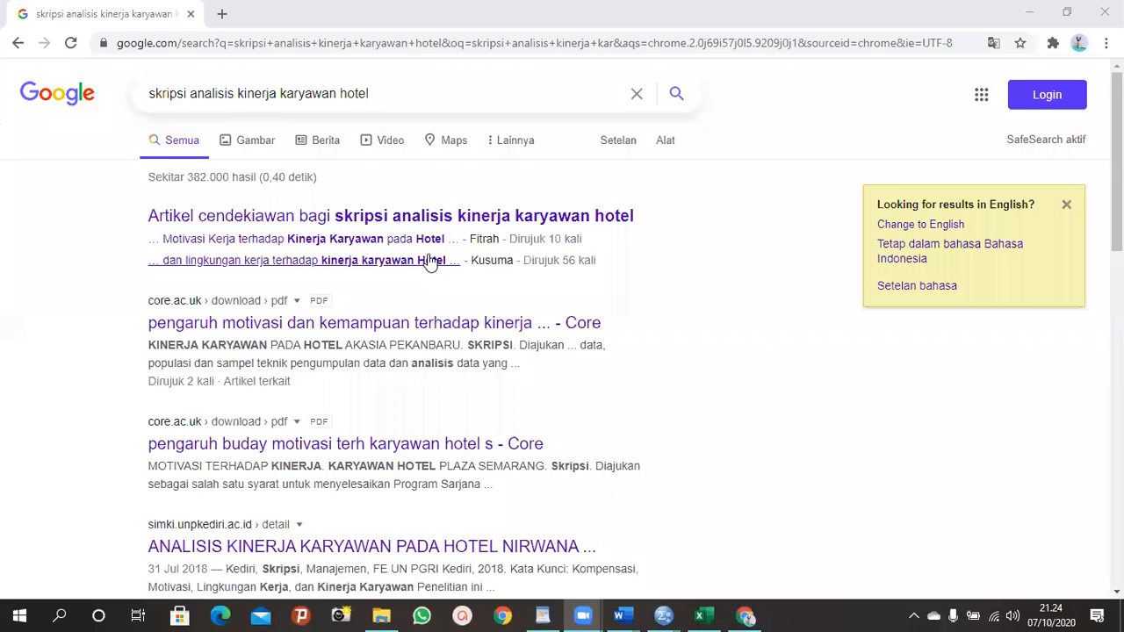
scroll(436, 320, down, 3)
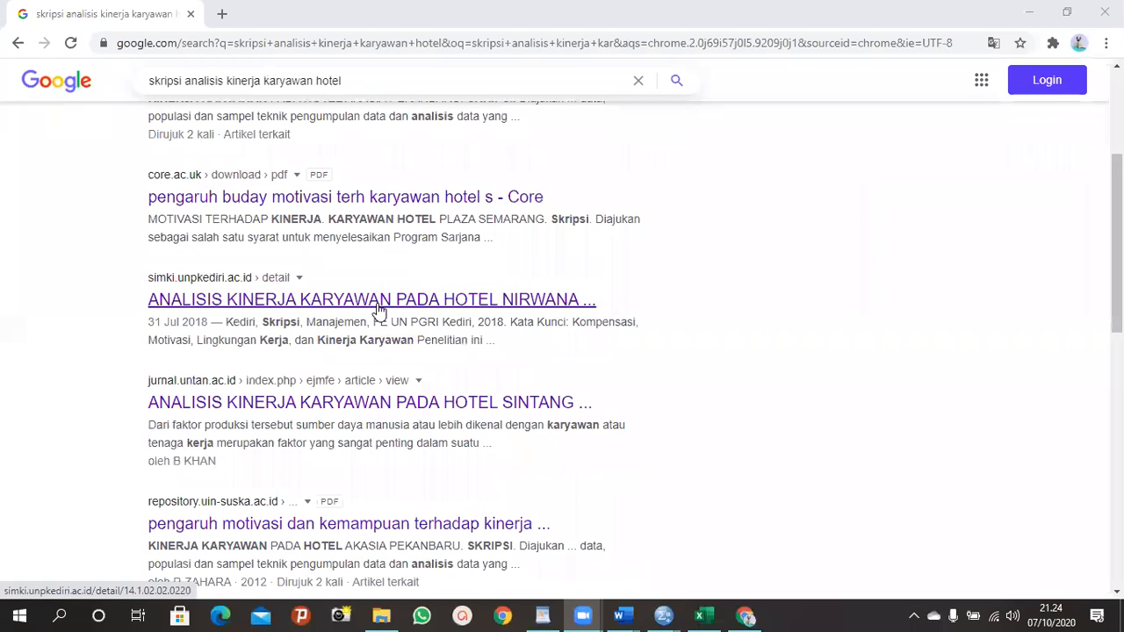
right_click(379, 311)
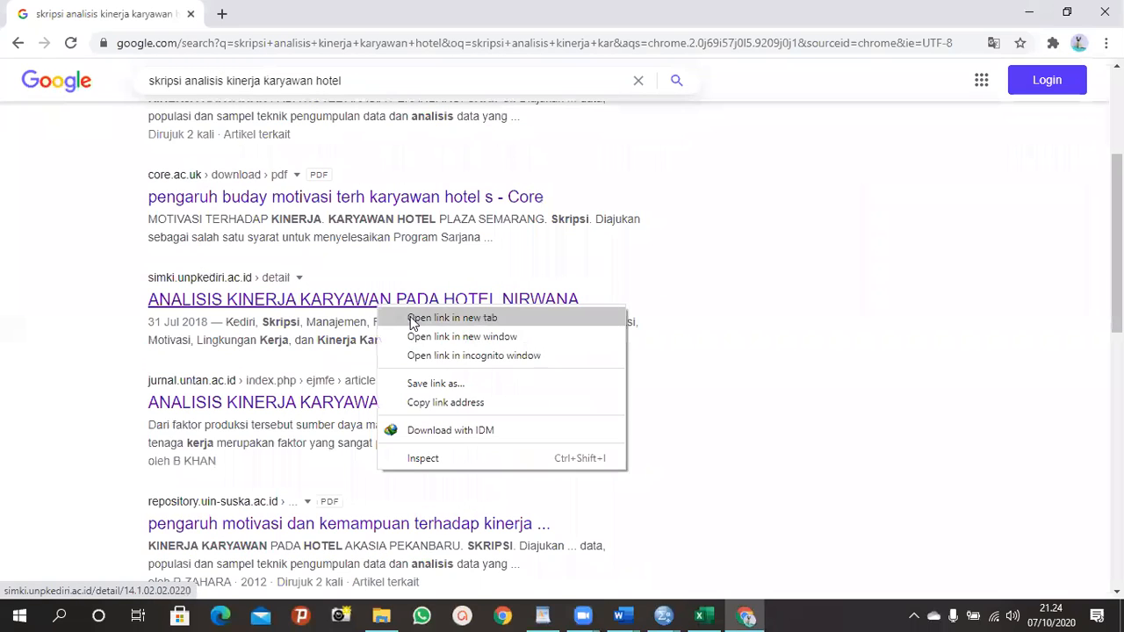
click(452, 317)
scroll(510, 416, down, 3)
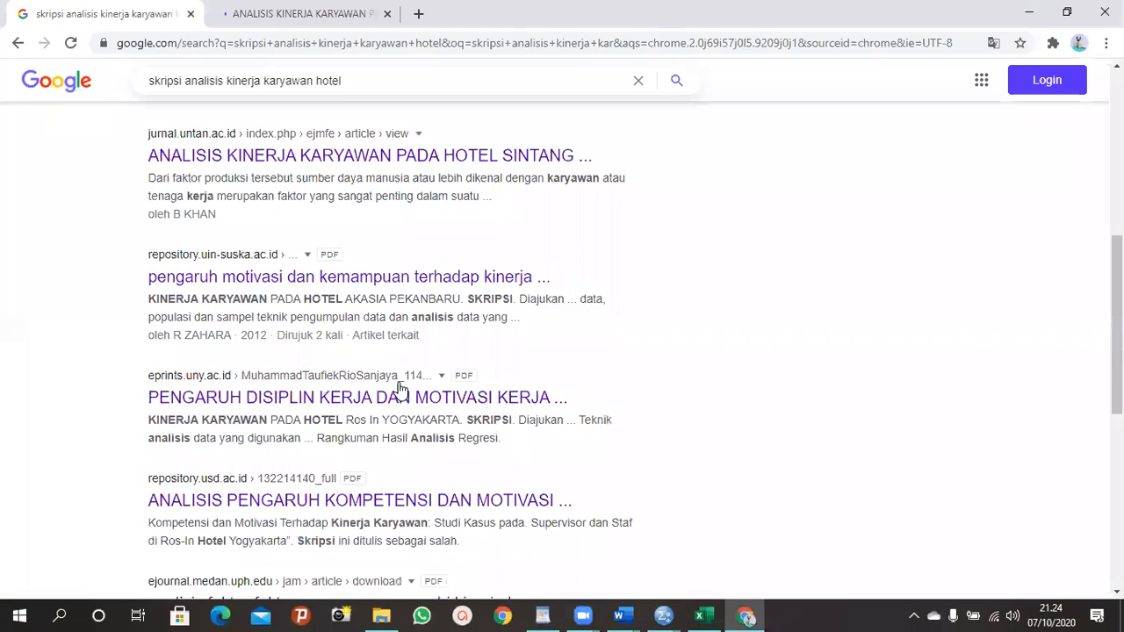
right_click(384, 399)
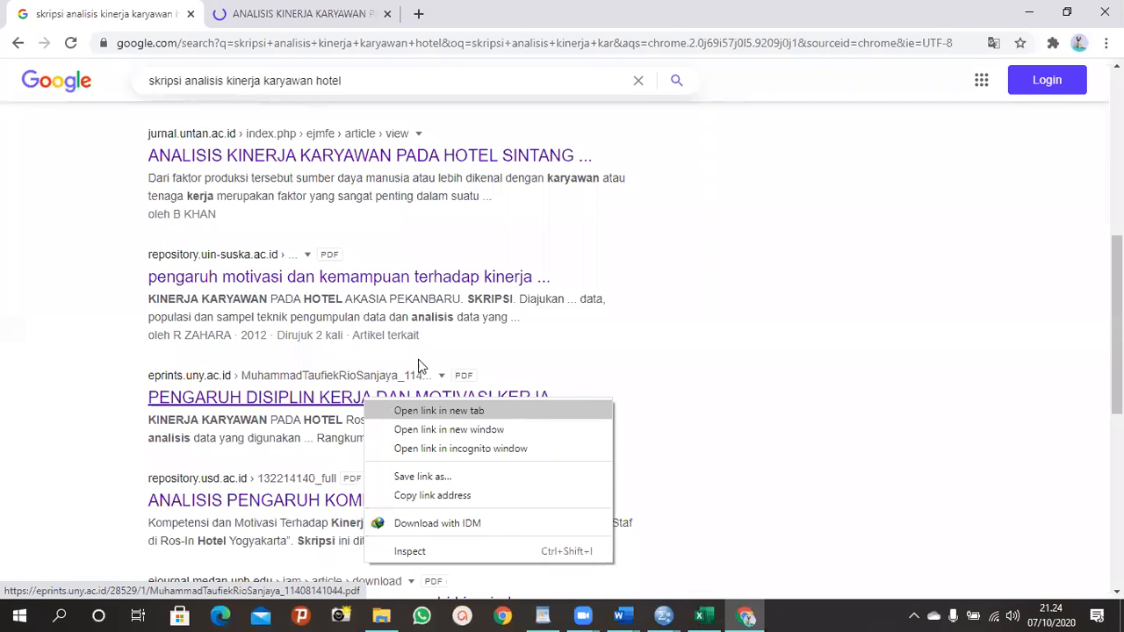
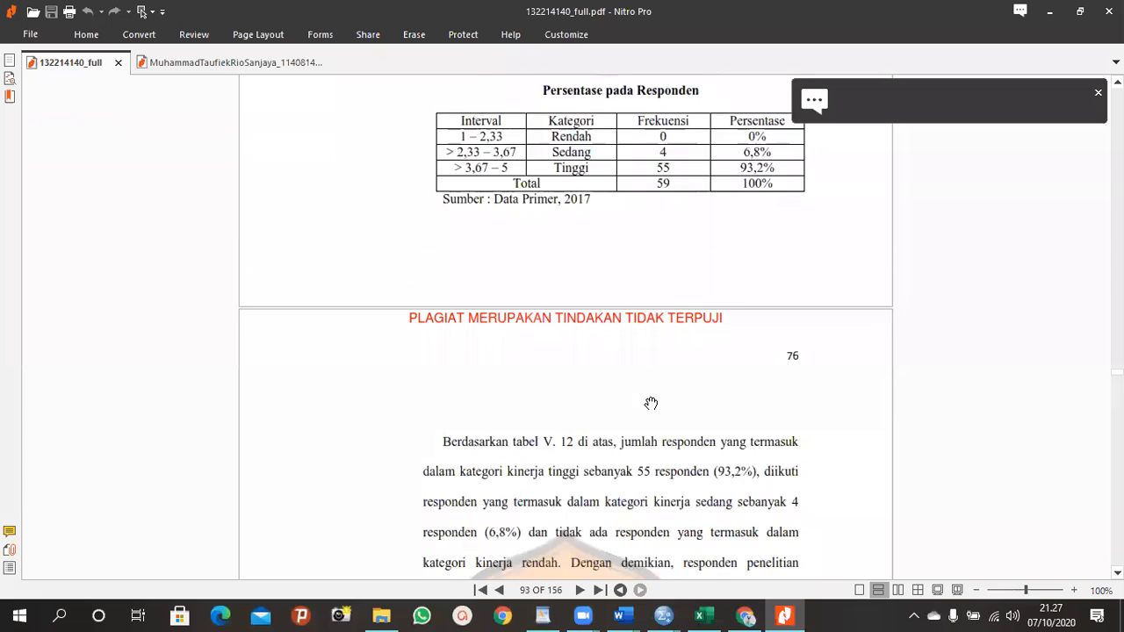
Step: Read the other open thesis's descriptive analysis, from the Disiplin Kerja and Motivasi Kerja categorisation tables to the Uji Normalitas section
click(245, 63)
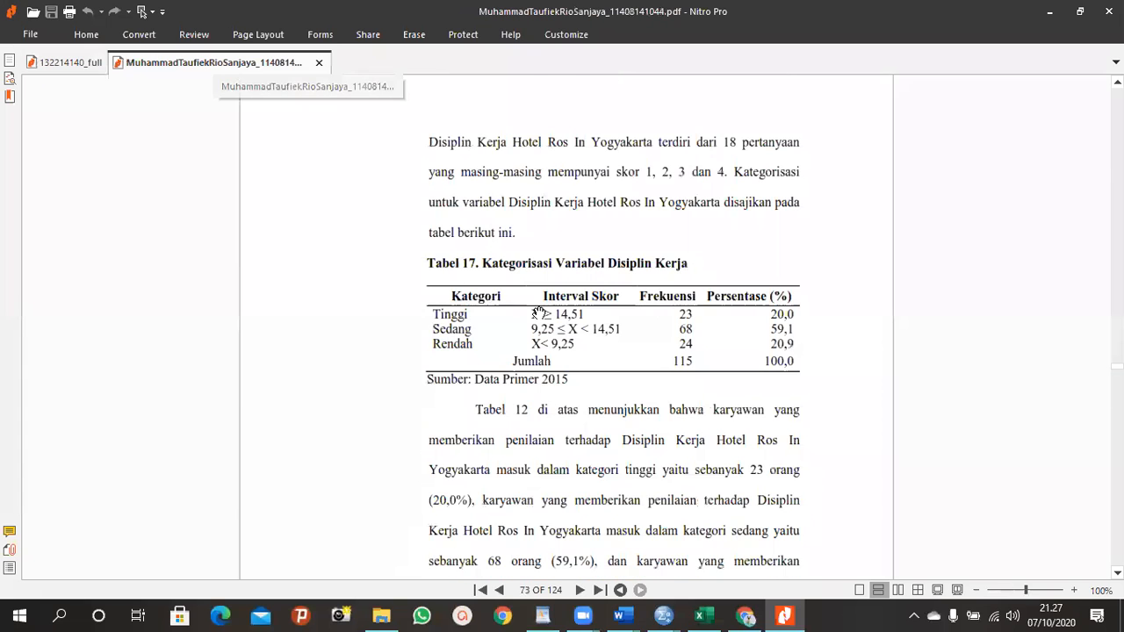
scroll(536, 311, down, 3)
scroll(622, 425, down, 10)
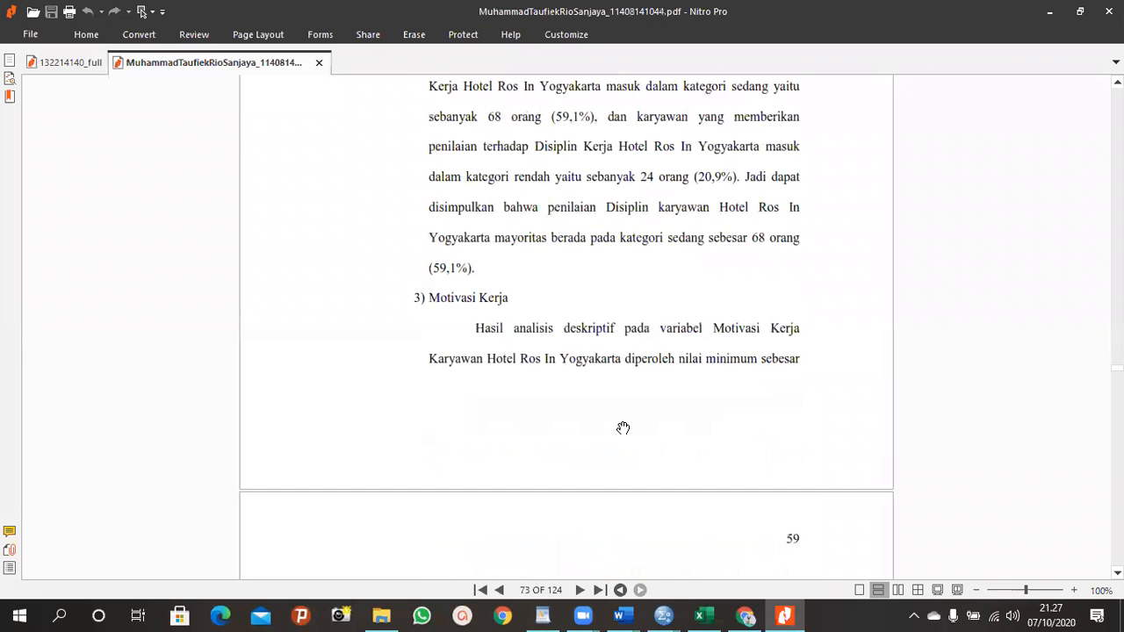
scroll(570, 378, down, 2)
scroll(544, 363, down, 2)
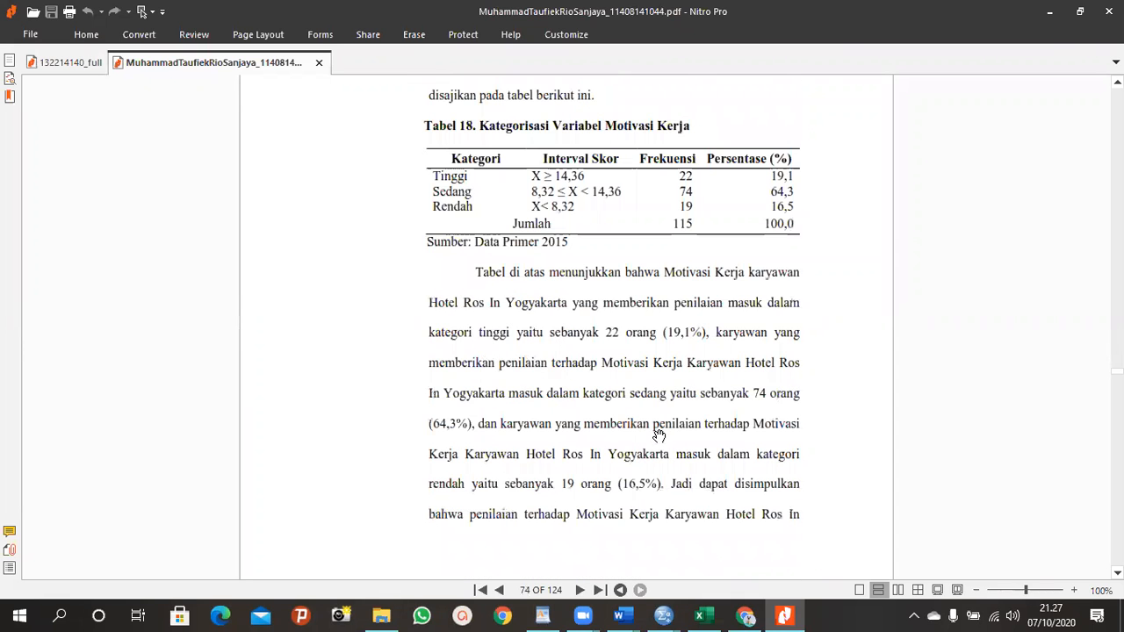
scroll(660, 442, down, 10)
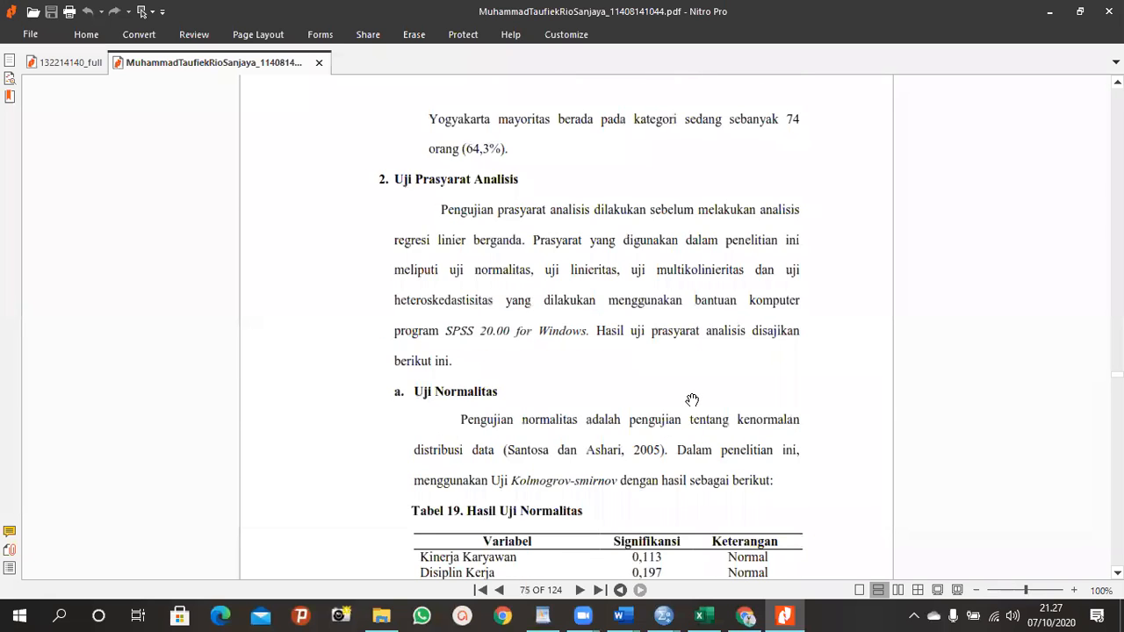
scroll(691, 400, down, 3)
scroll(692, 400, up, 2)
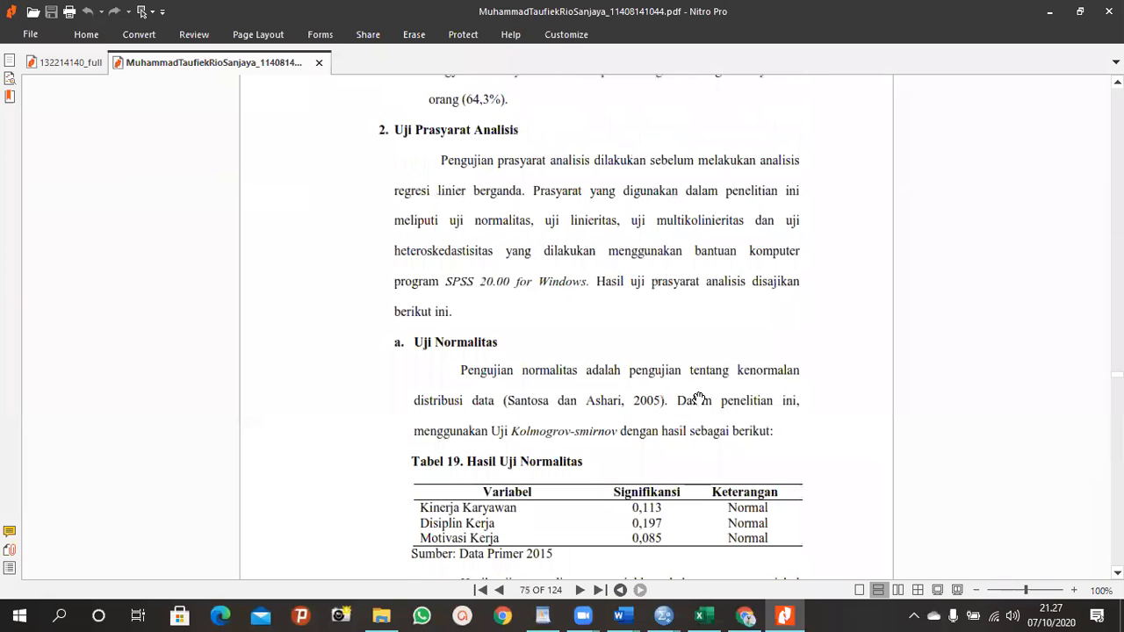
scroll(700, 398, up, 9)
scroll(703, 397, up, 3)
Step: Return to the competence and motivation thesis and view its Uji Validitas section with Tabel V.13
click(69, 62)
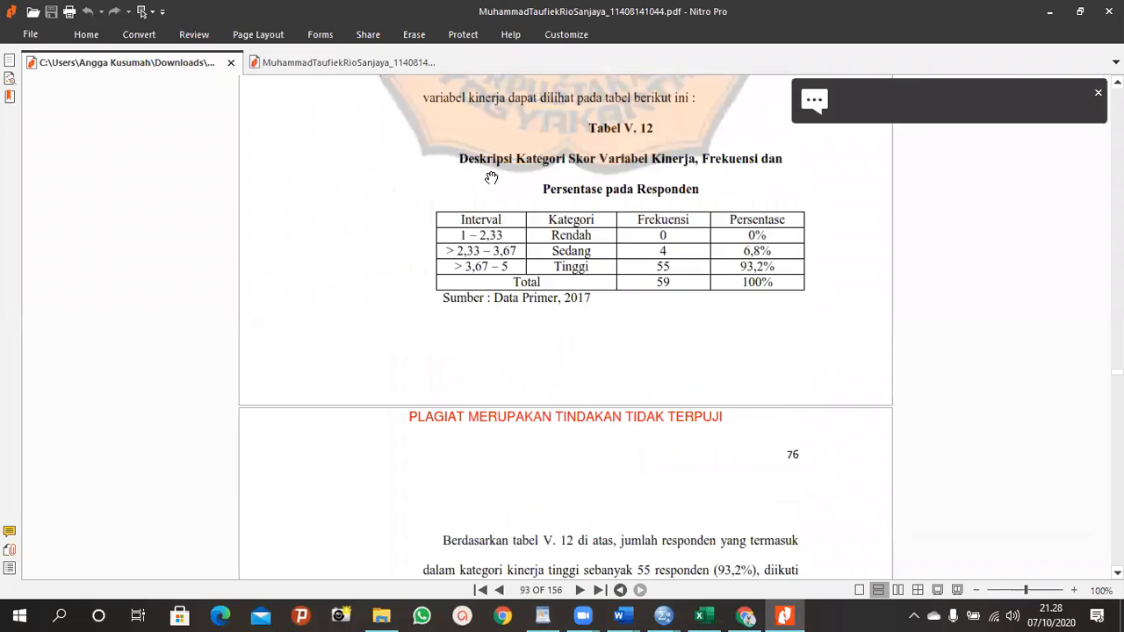
scroll(731, 348, down, 6)
scroll(733, 348, down, 7)
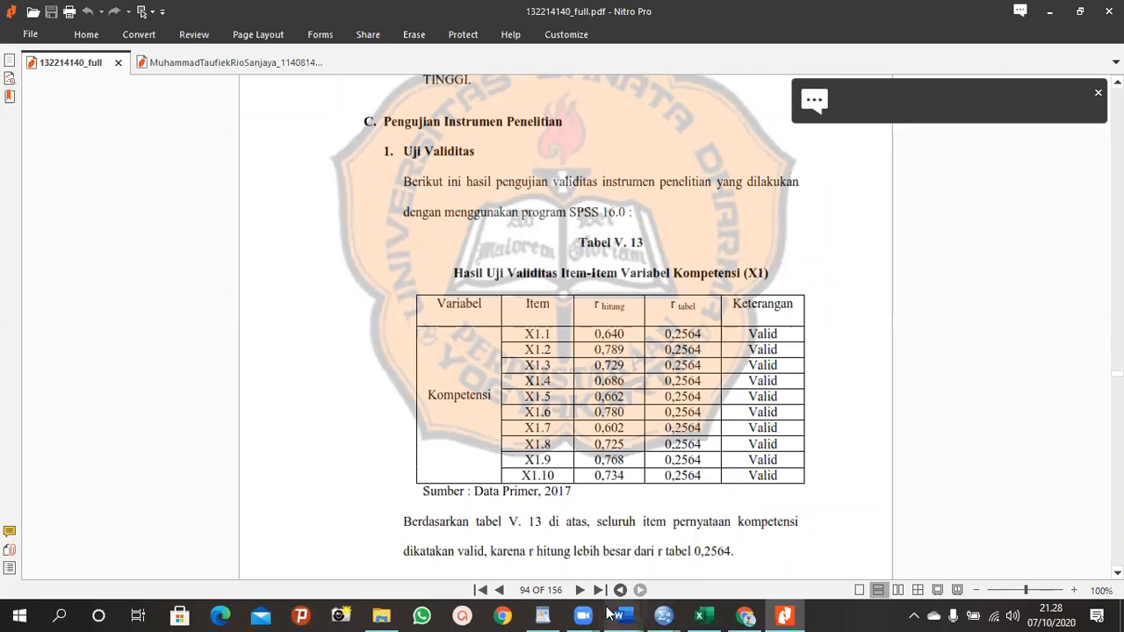
Step: Switch to the WordPad outline, finish the "b. uji reabilitas :" line, and place the cursor after "a. Uji validitas :"
click(544, 613)
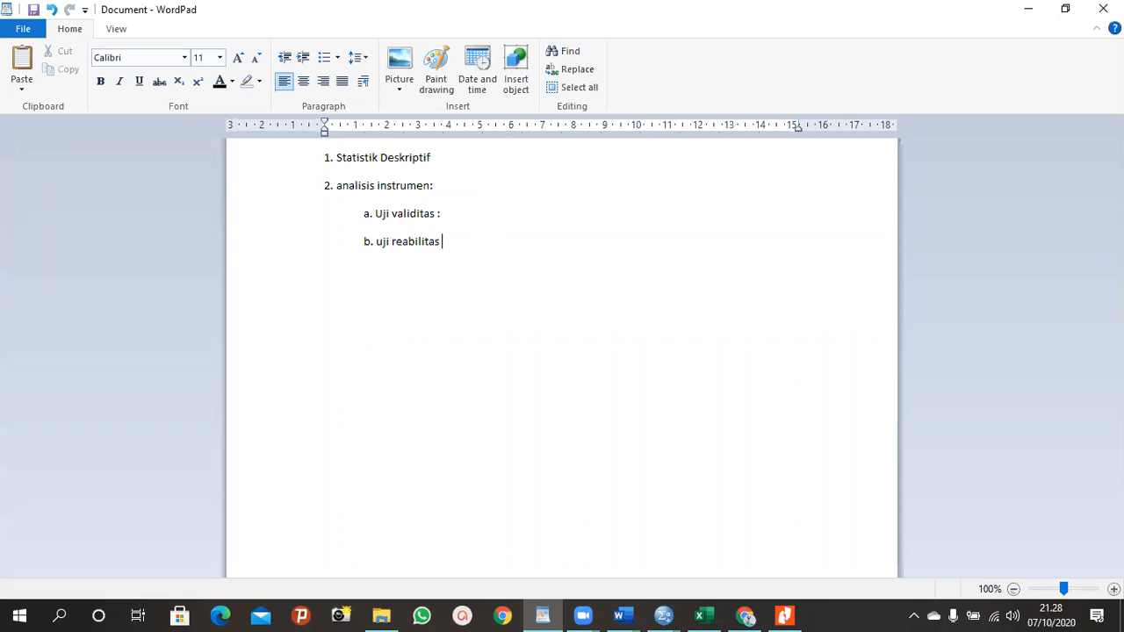
click(464, 217)
Step: Switch to the SPSS data editor and run a two-tailed Pearson bivariate correlation on all variables, X1.1 through X5.8 and X
mouse_move(702, 614)
click(662, 615)
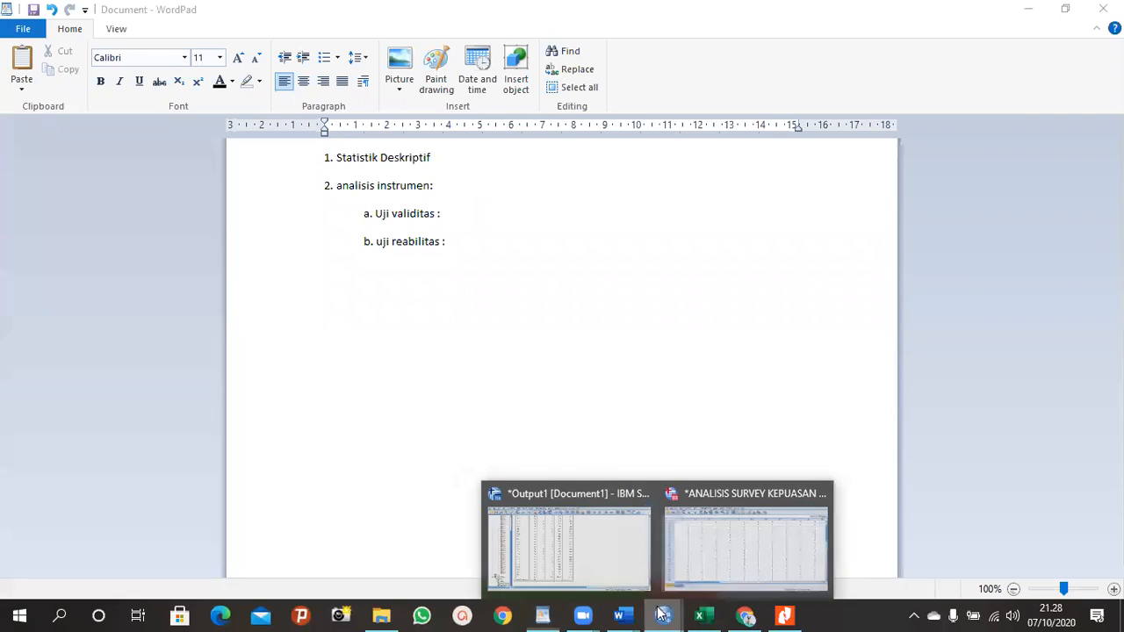
click(741, 552)
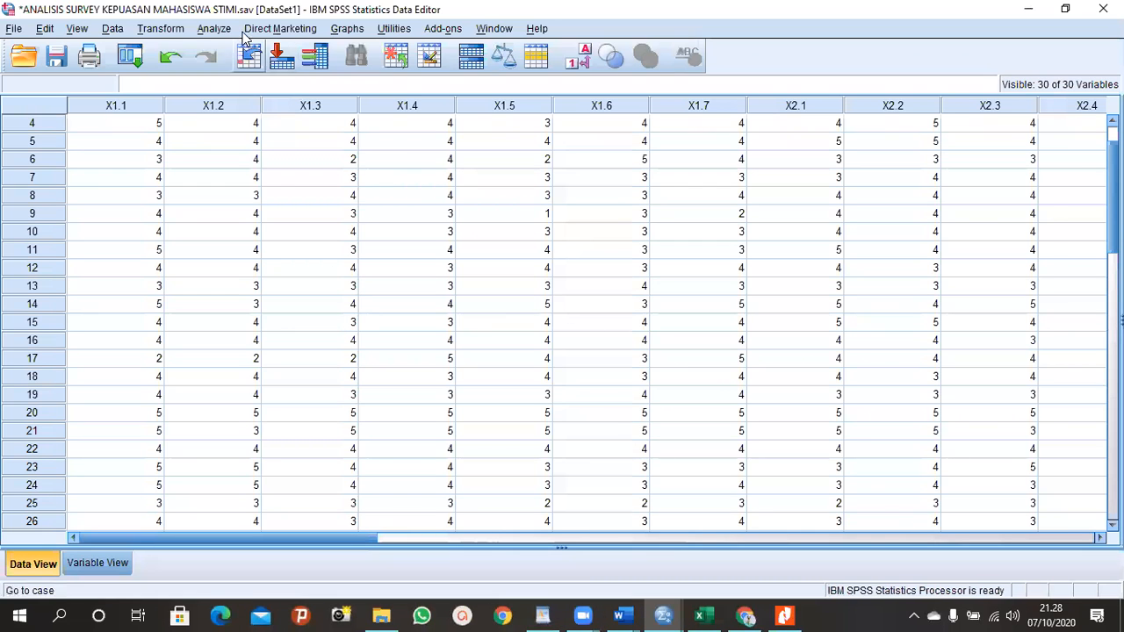
click(216, 29)
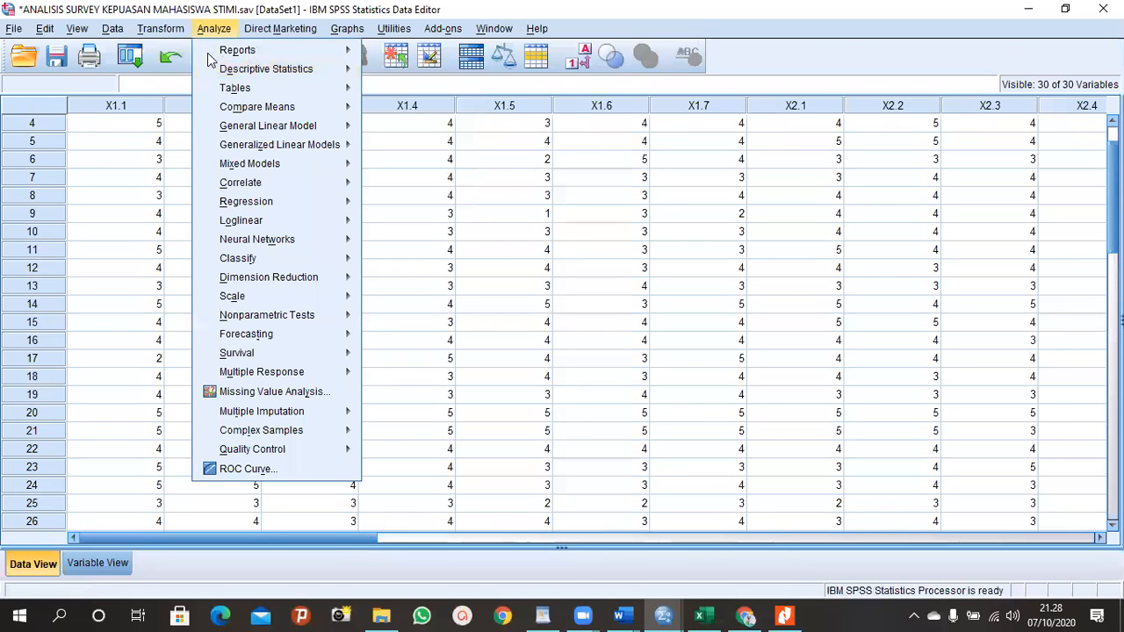
mouse_move(250, 205)
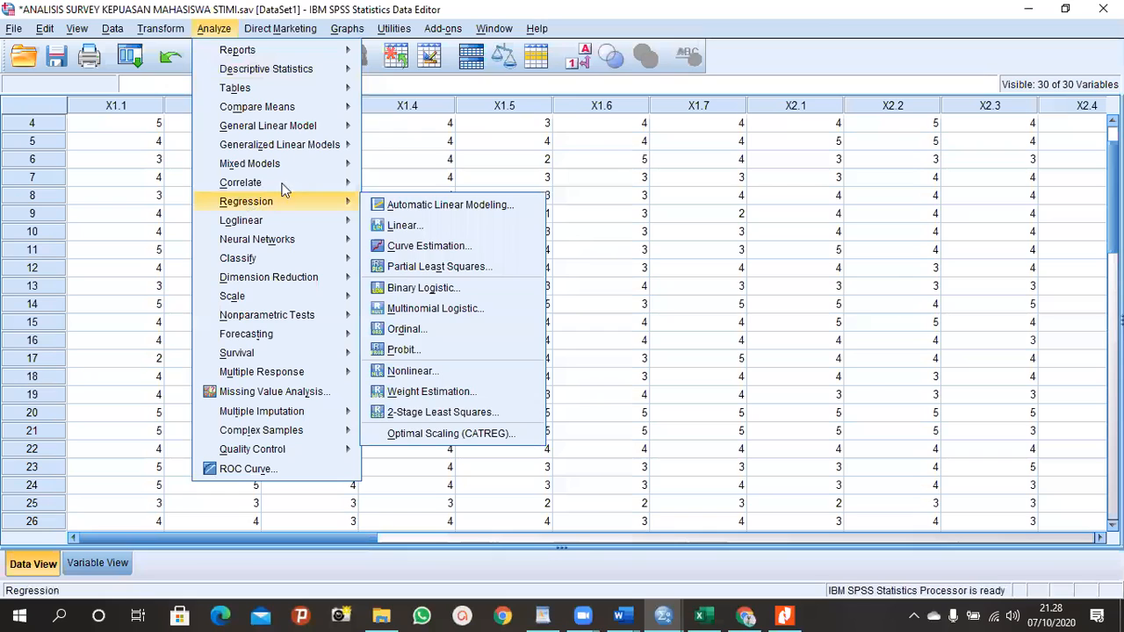
mouse_move(320, 183)
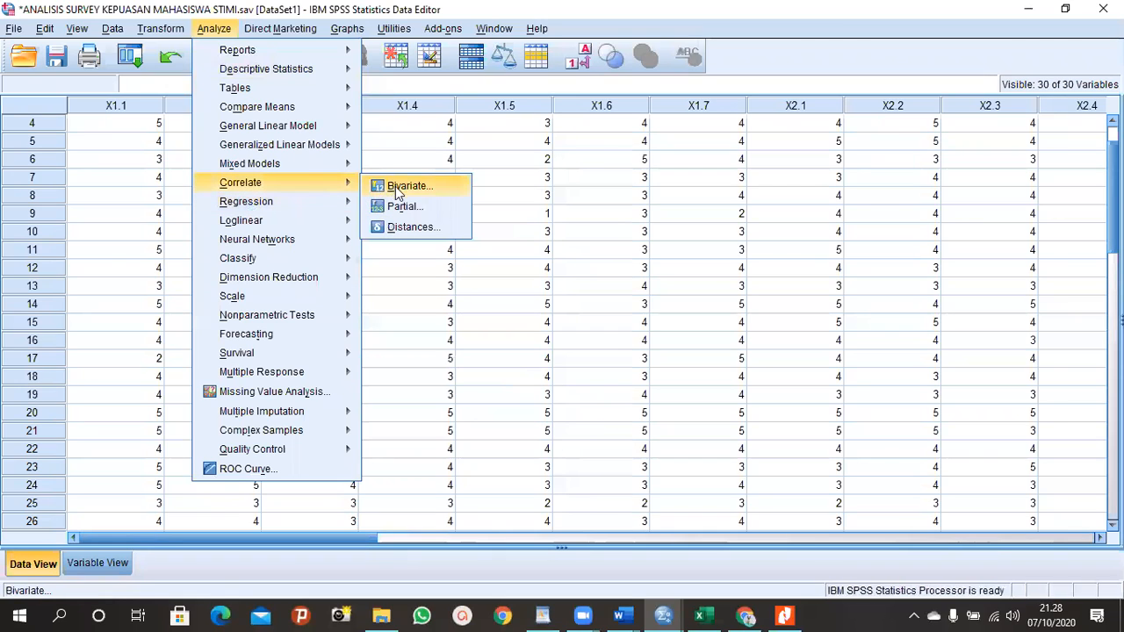
click(404, 187)
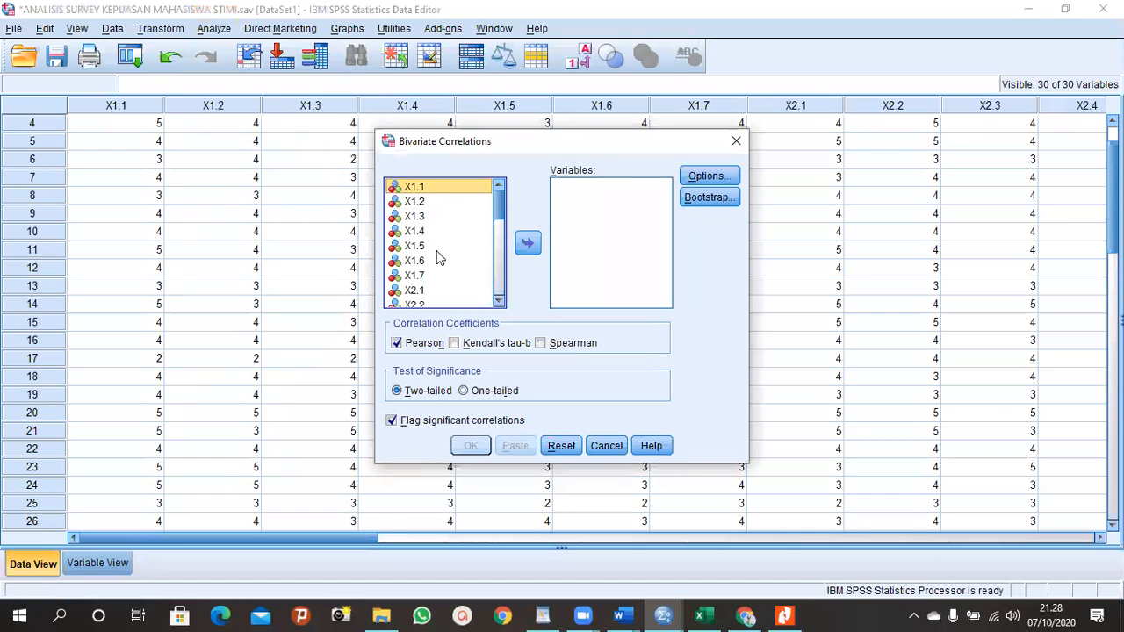
key(ctrl+a)
click(527, 246)
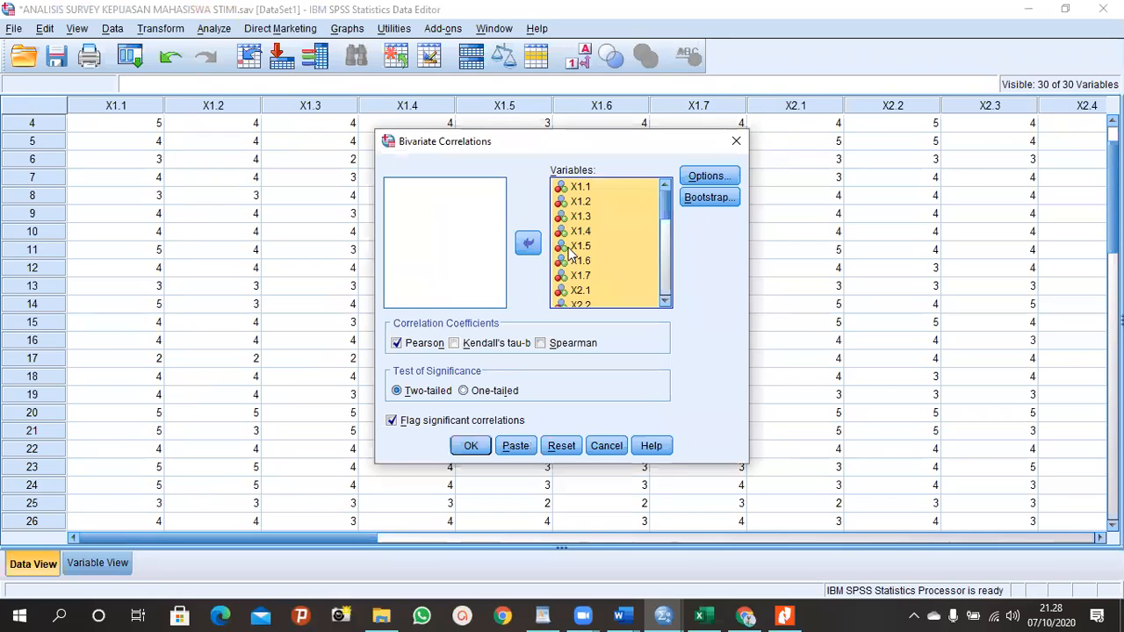
click(579, 188)
drag(666, 213, 667, 316)
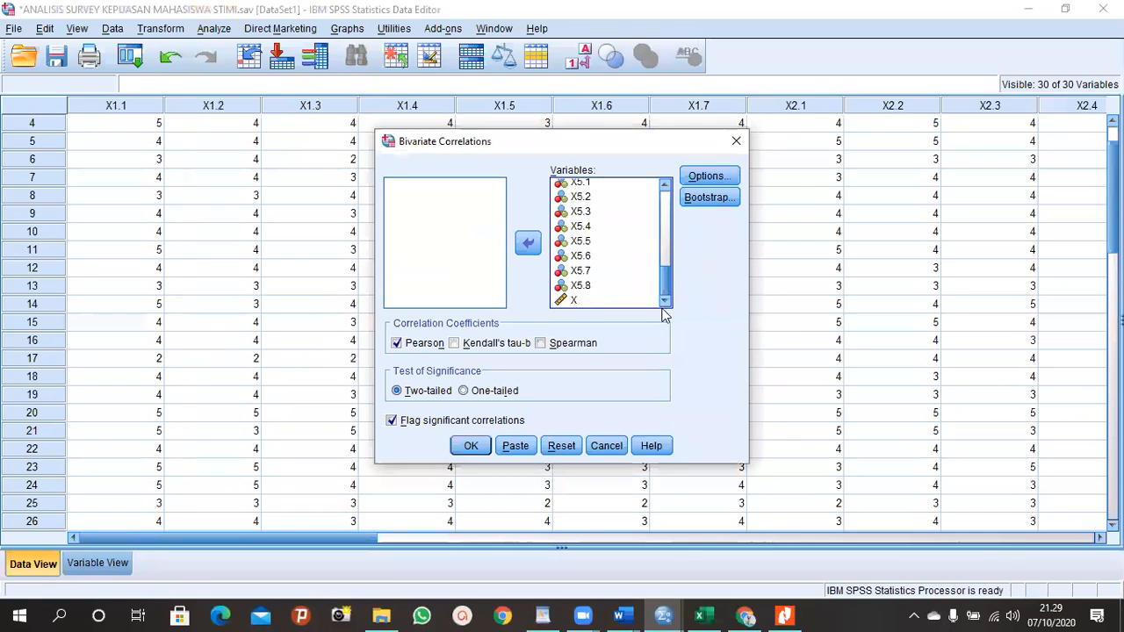
click(574, 300)
click(473, 446)
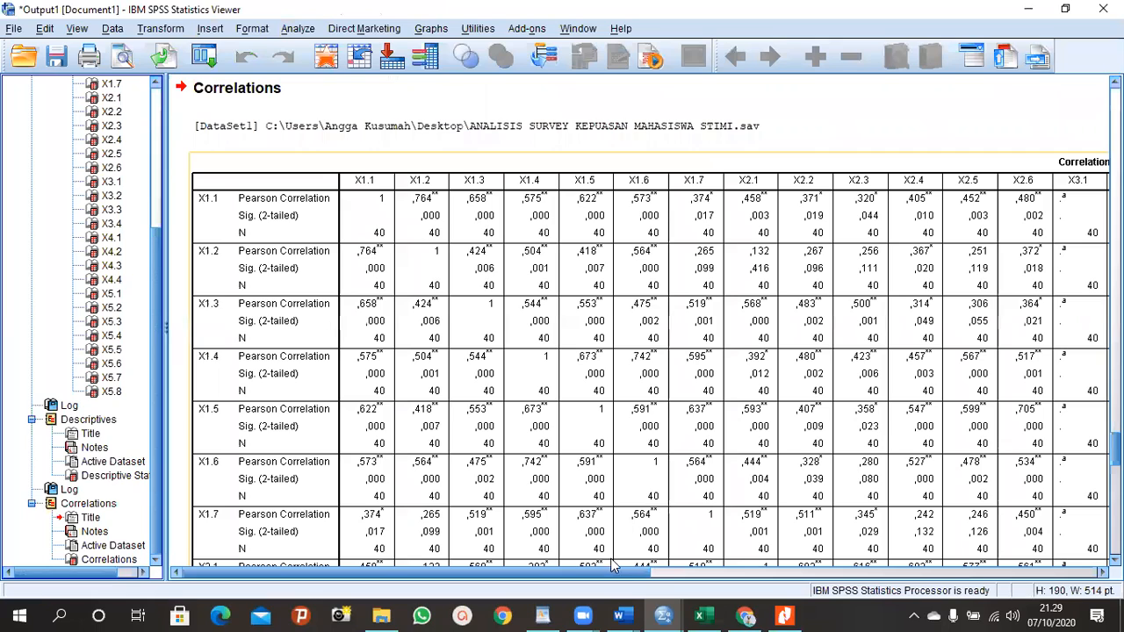
Step: Examine the Correlations output table across its width to the total column X
click(674, 574)
drag(674, 575, 263, 575)
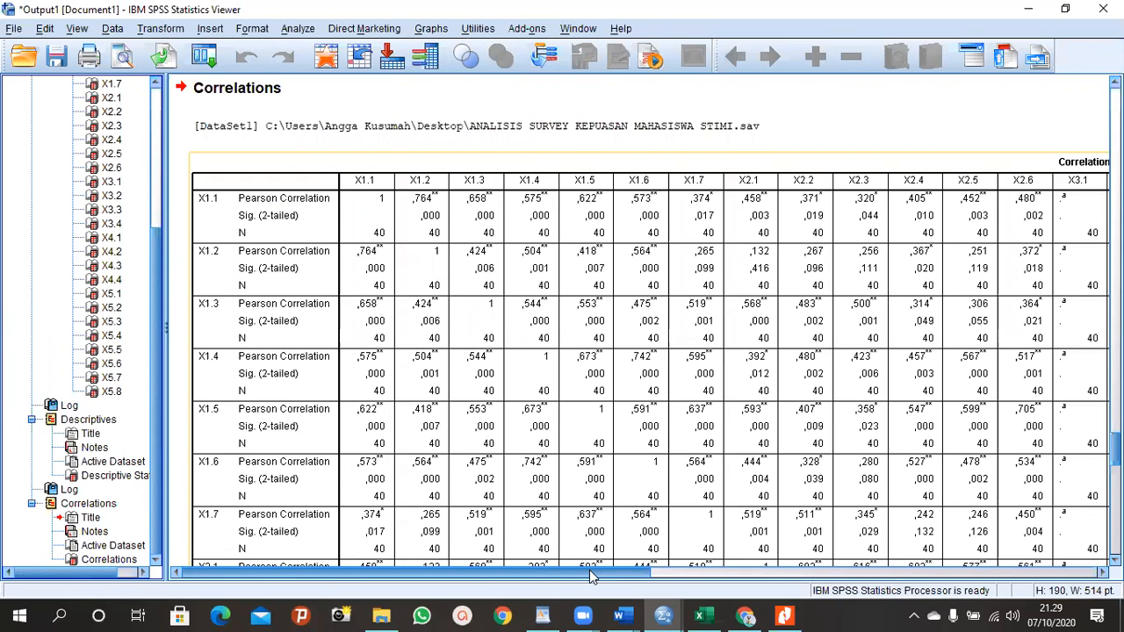
scroll(589, 570, down, 5)
drag(589, 570, 1113, 567)
drag(1115, 478, 1115, 447)
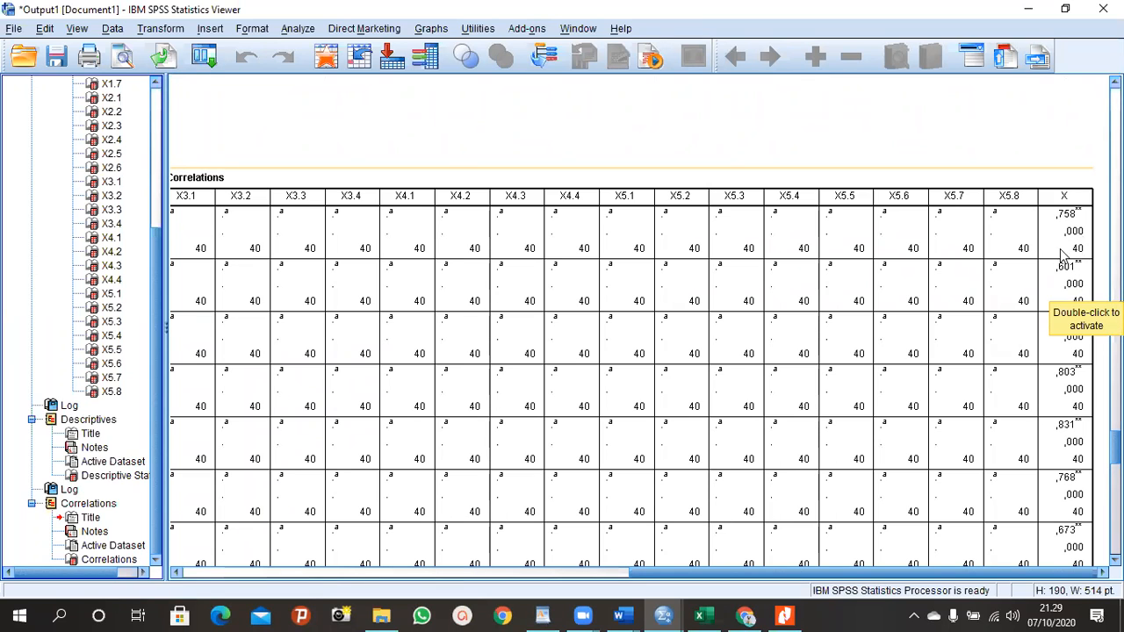
Step: In the WordPad outline, add "r (korelasi)", "x.1 ---> X" and "x.2 ---> X" as separate lines under Uji validitas
click(542, 615)
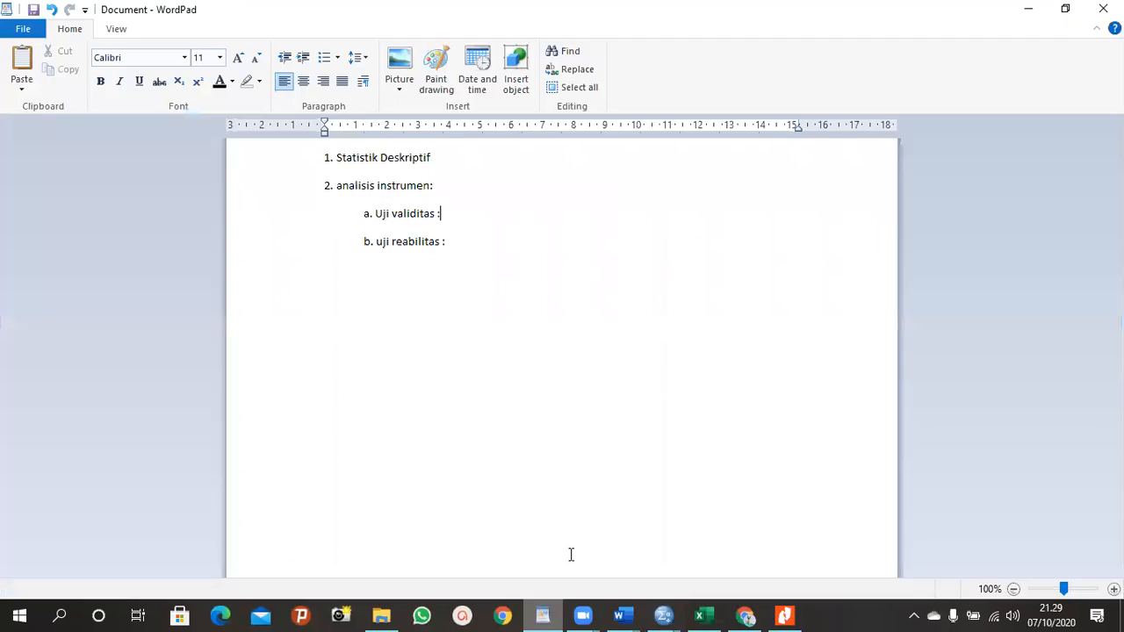
key(Return)
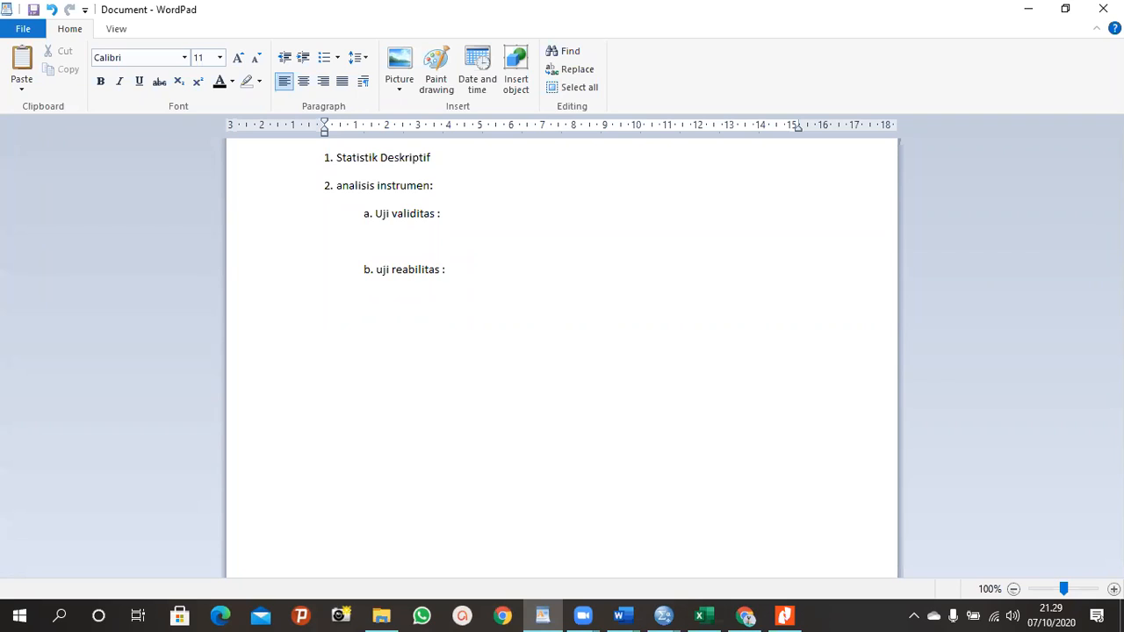
text(r (korelasi))
key(Return)
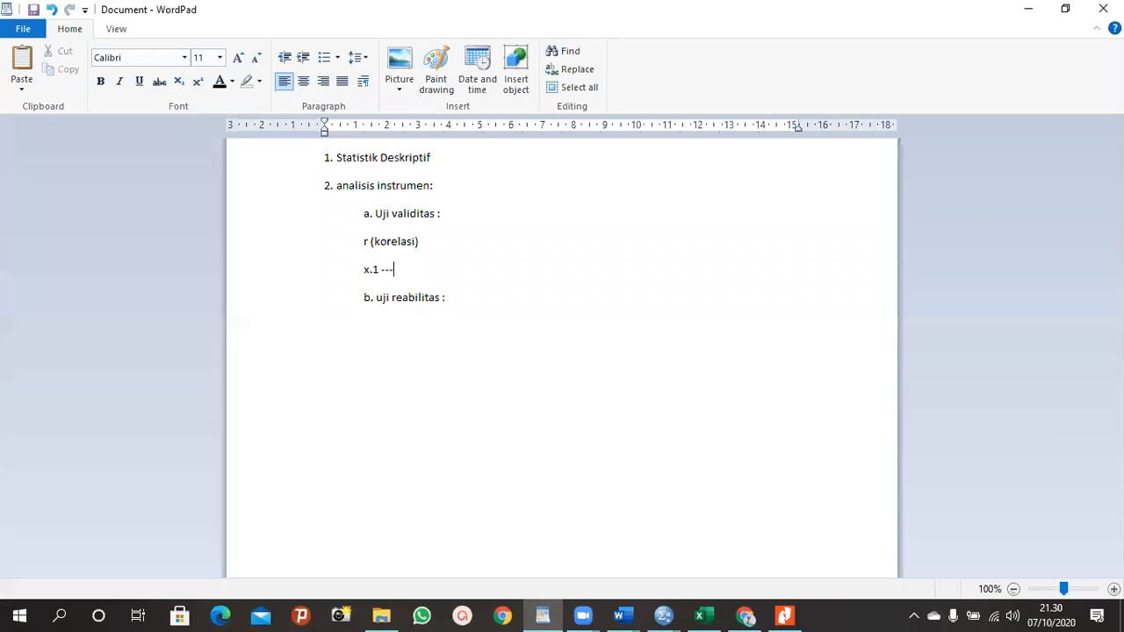
text(X)
key(Return)
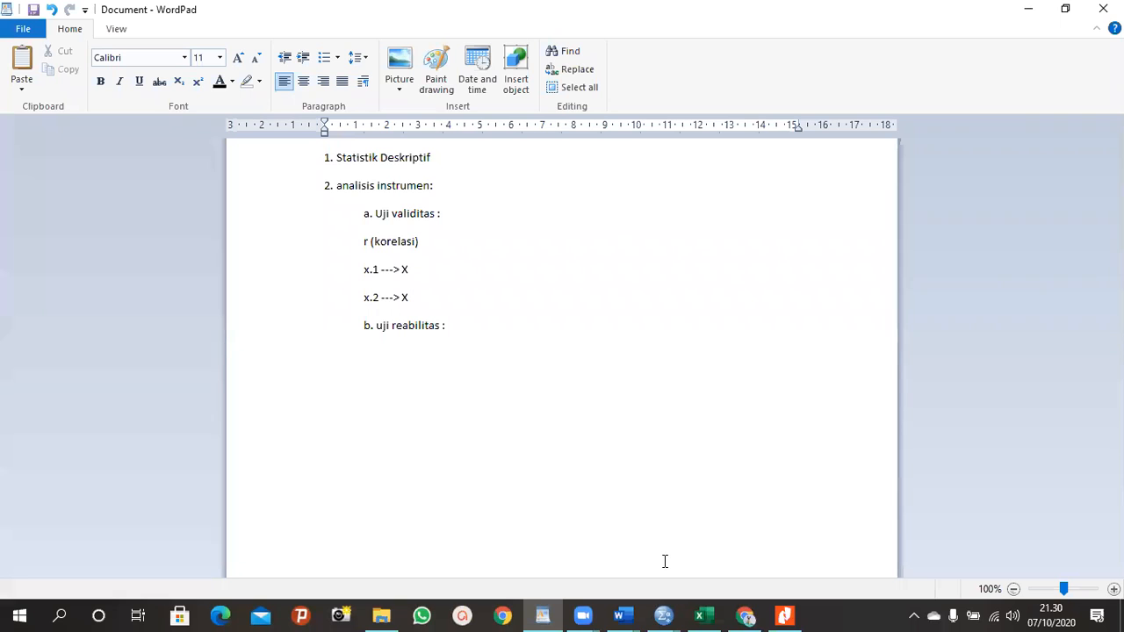
Step: Switch to the Excel survey workbook's SPSS sheet and review the item columns and the summed total in column X
click(699, 616)
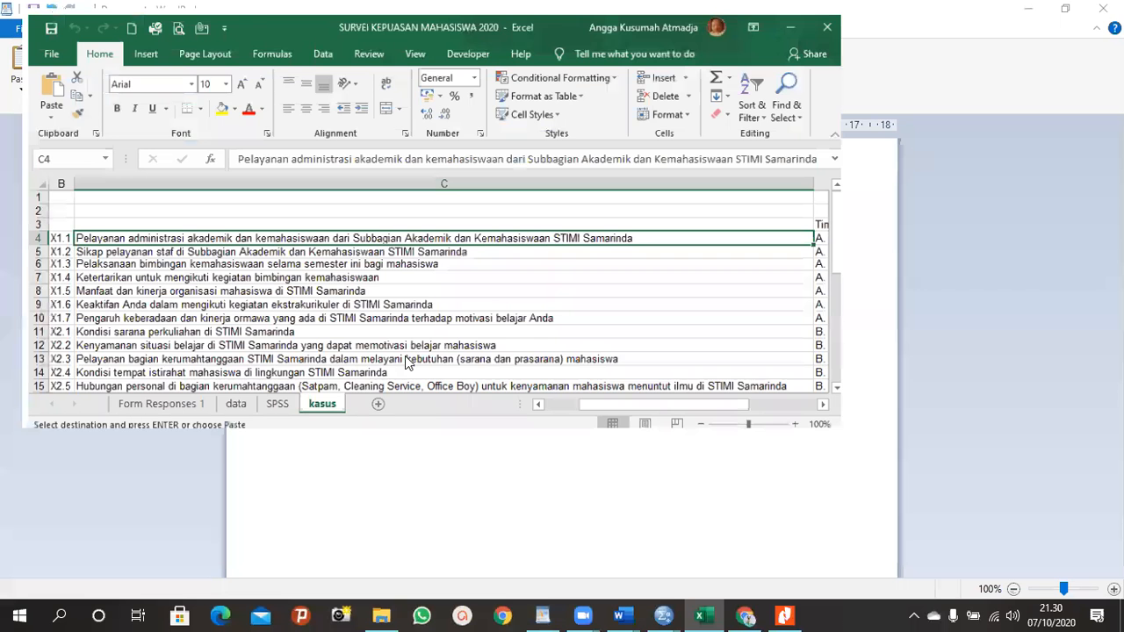
click(255, 571)
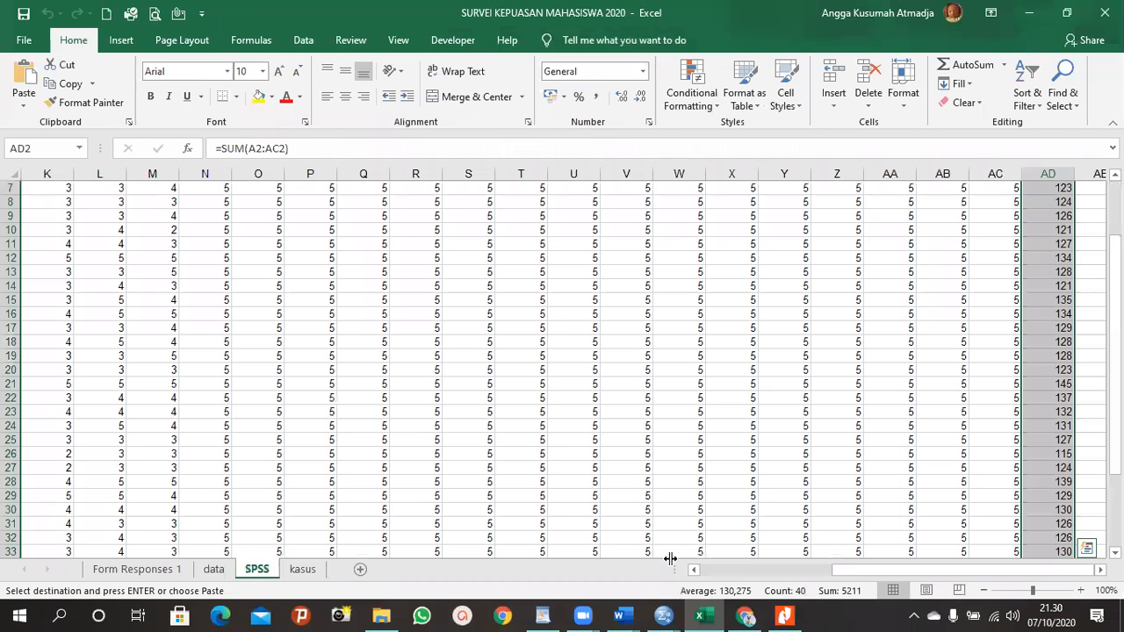
drag(830, 569, 702, 570)
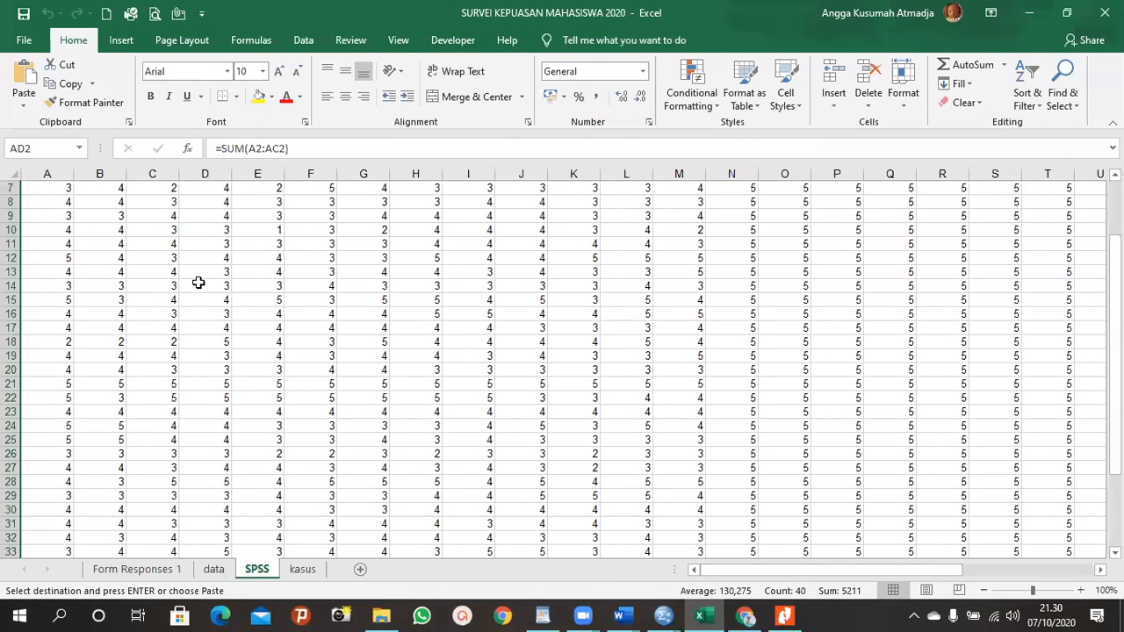
scroll(198, 281, up, 2)
click(35, 187)
drag(797, 574, 929, 571)
click(1059, 202)
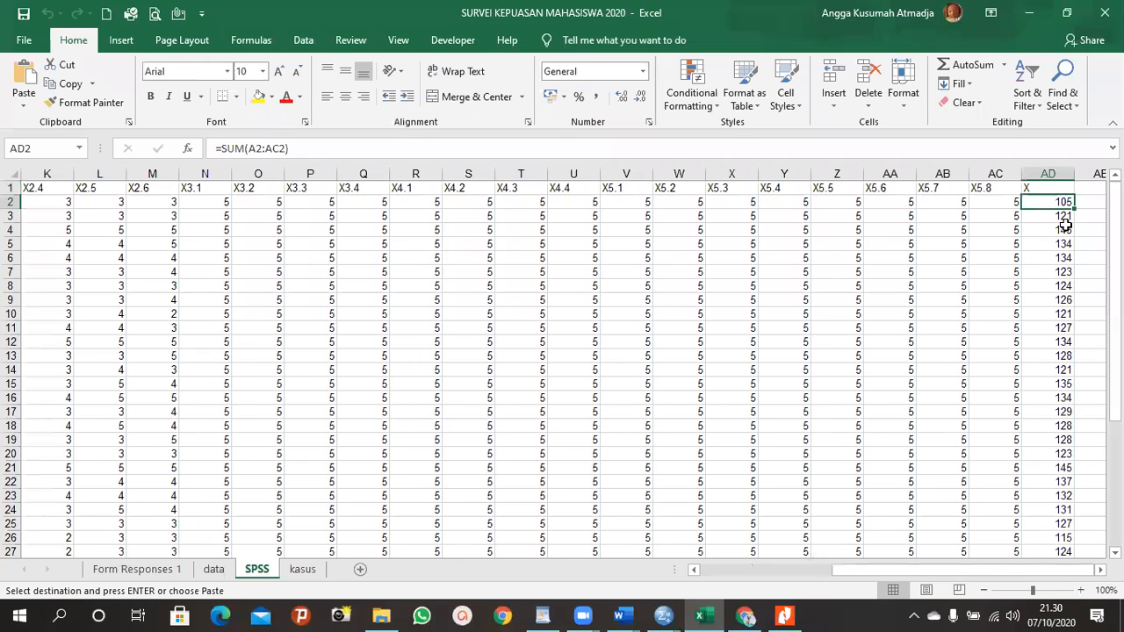
click(928, 187)
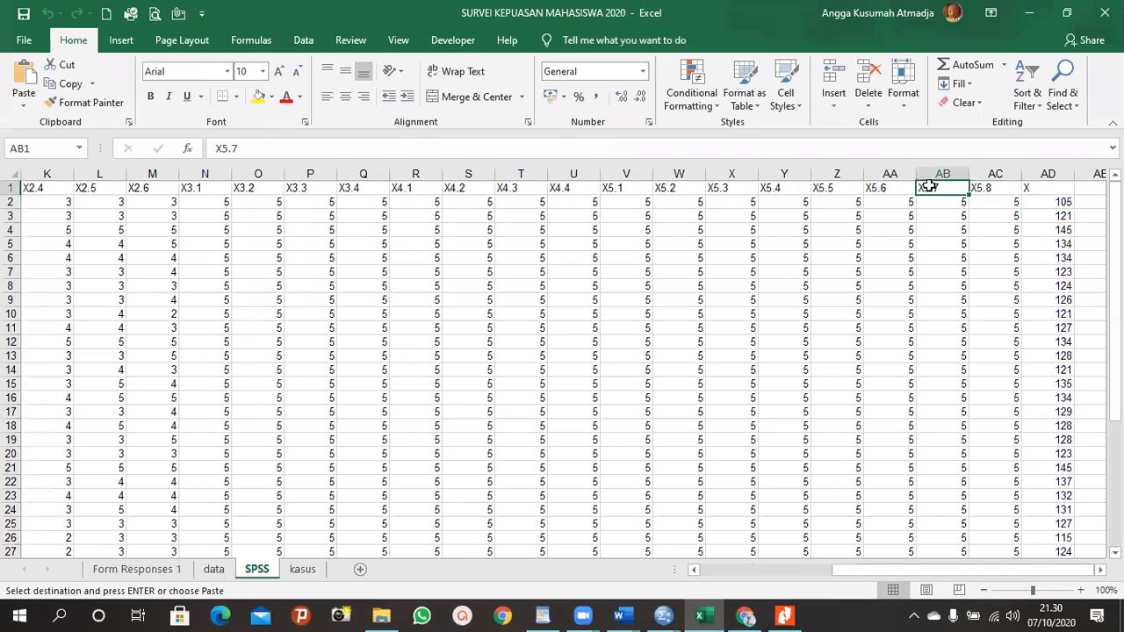
Step: Check the total column X in the workbook, switch to the SPSS output and review the X correlations and the Correlations table's row labels
click(1059, 190)
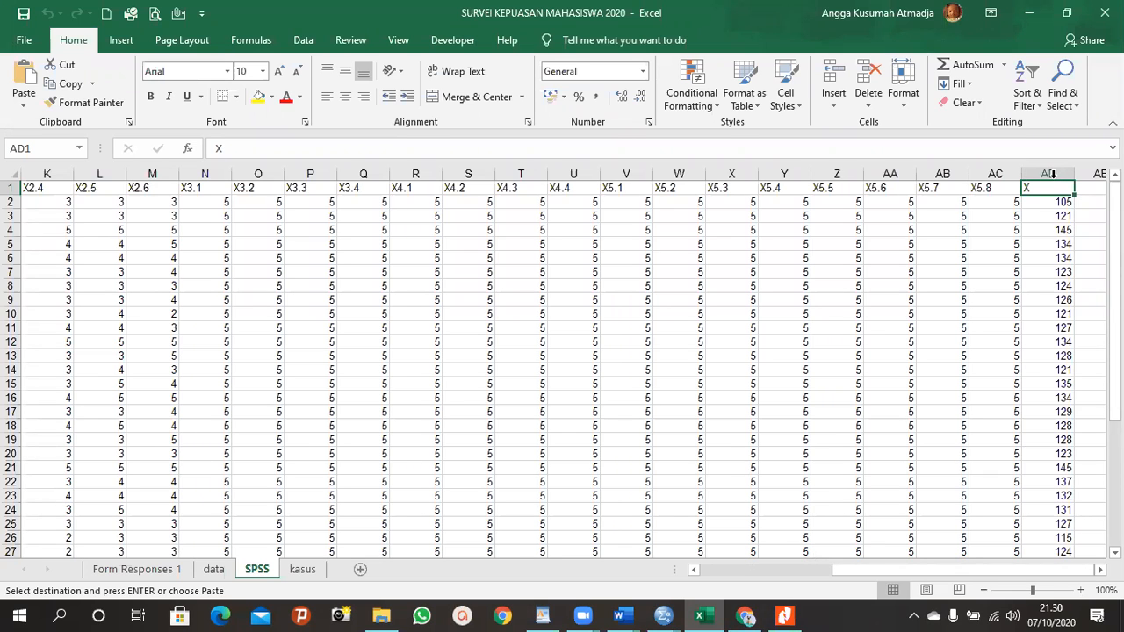
click(623, 617)
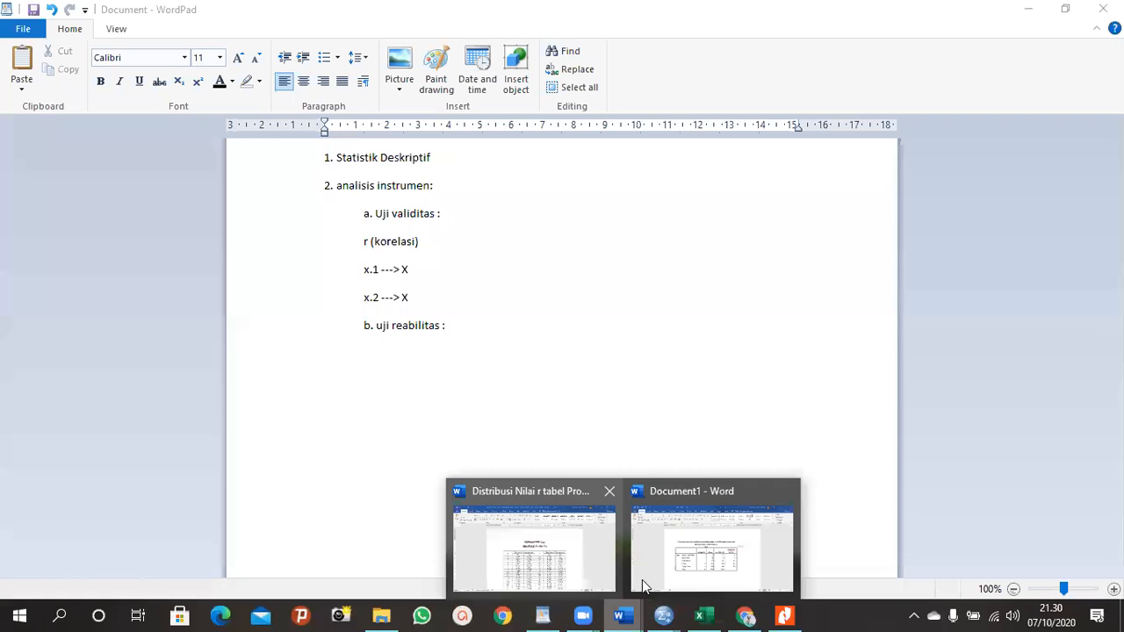
mouse_move(664, 615)
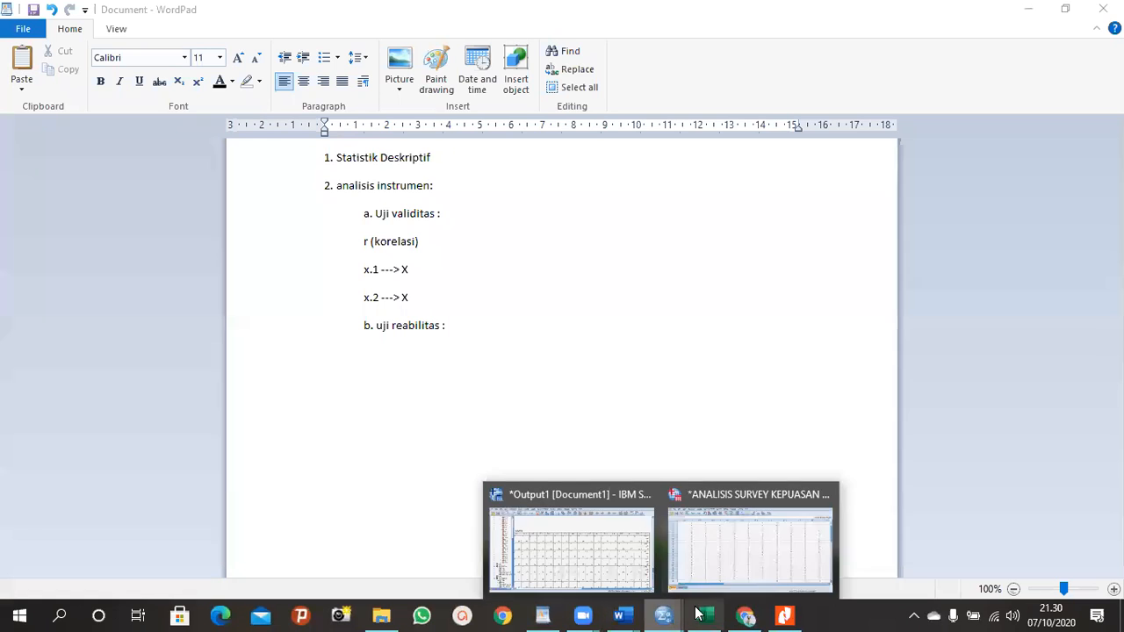
click(640, 563)
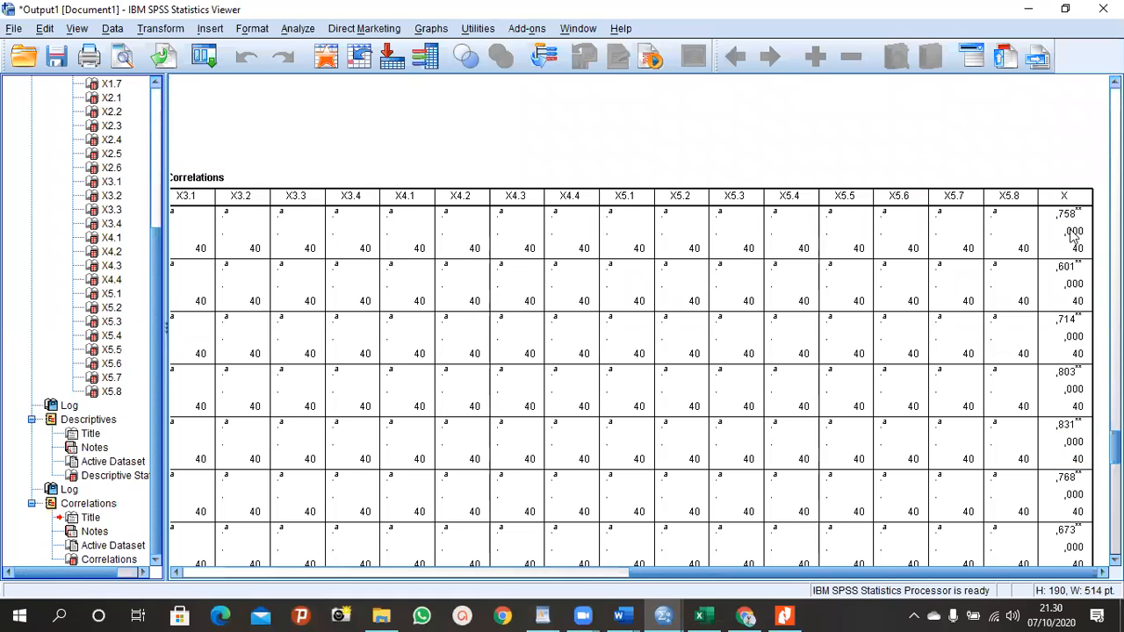
drag(1061, 573, 149, 512)
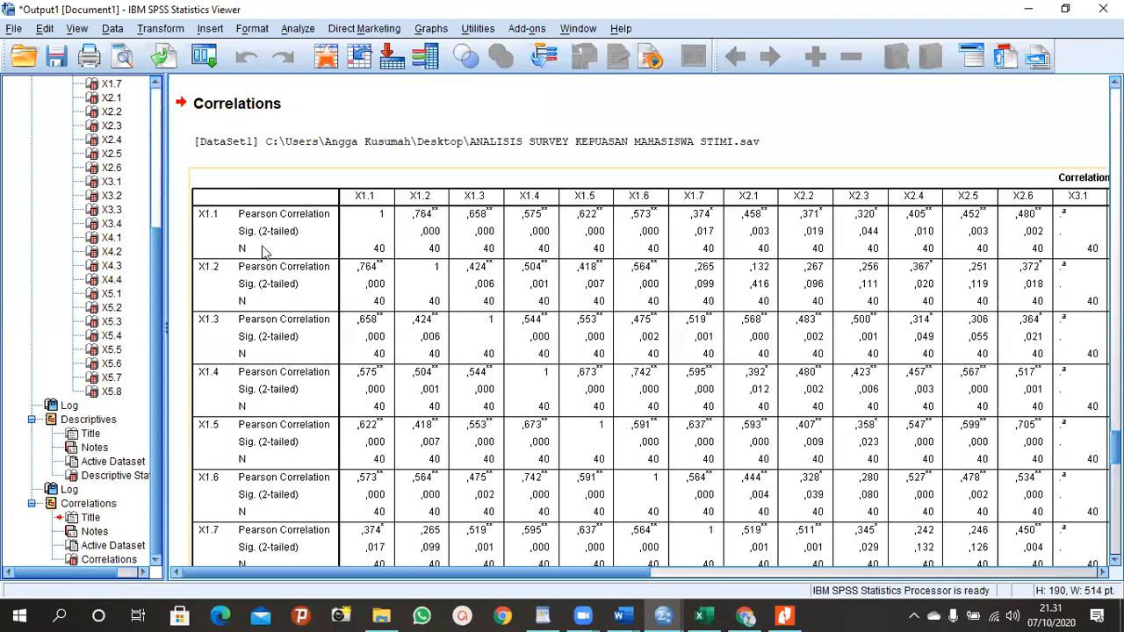
Step: Switch to the WordPad outline and add the line "SYARAT :" below "x.2 ---> X"
click(542, 614)
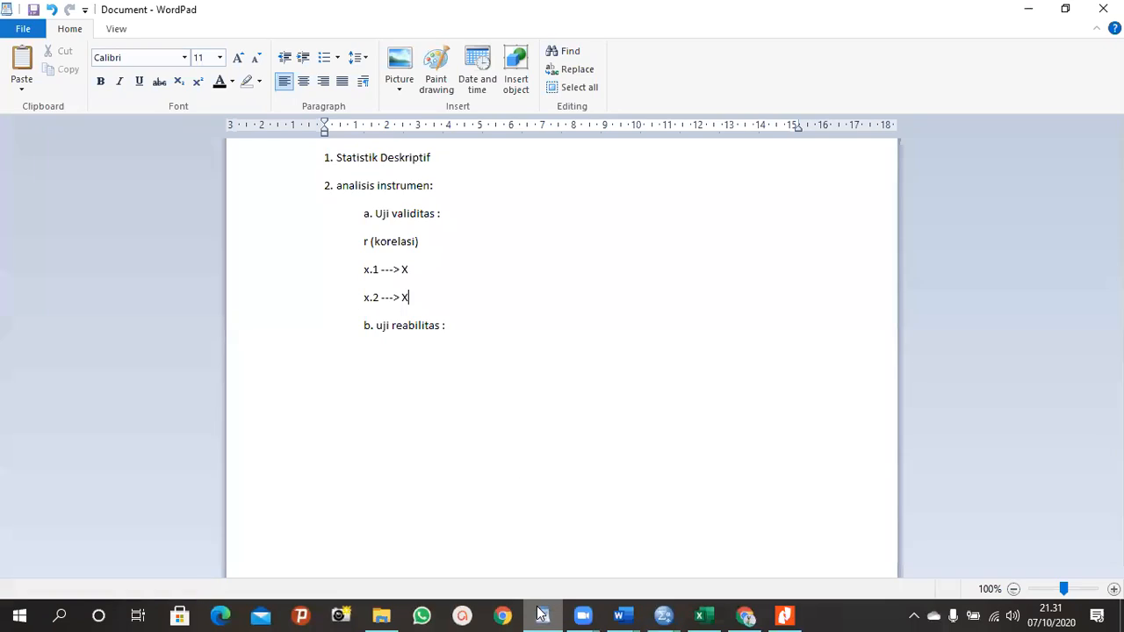
key(Return)
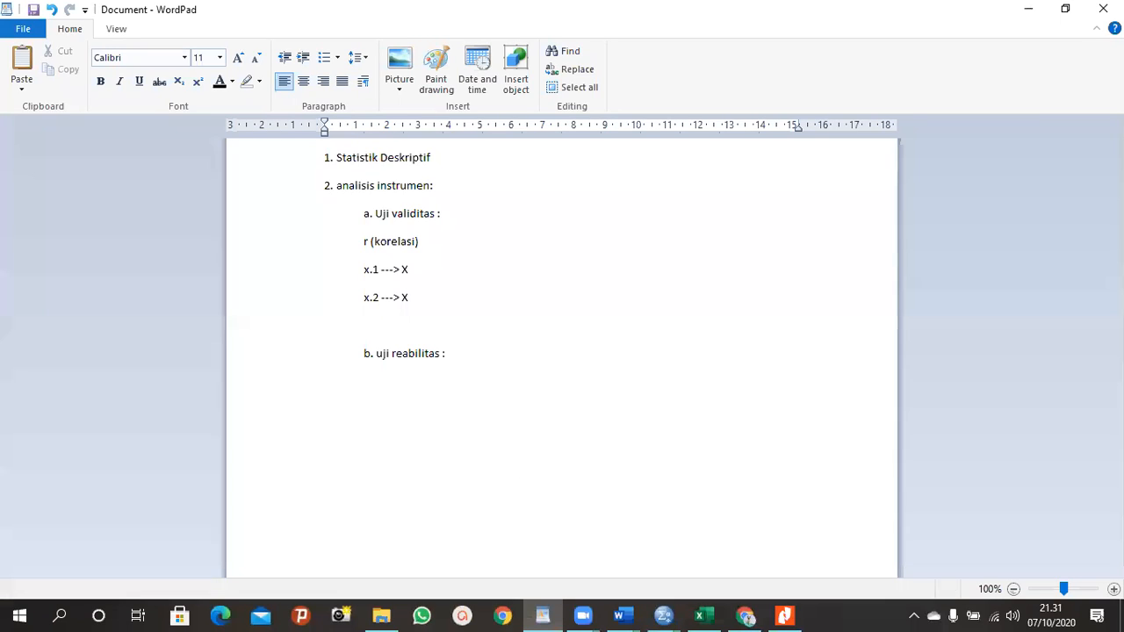
key(Caps_Lock)
text(SYS)
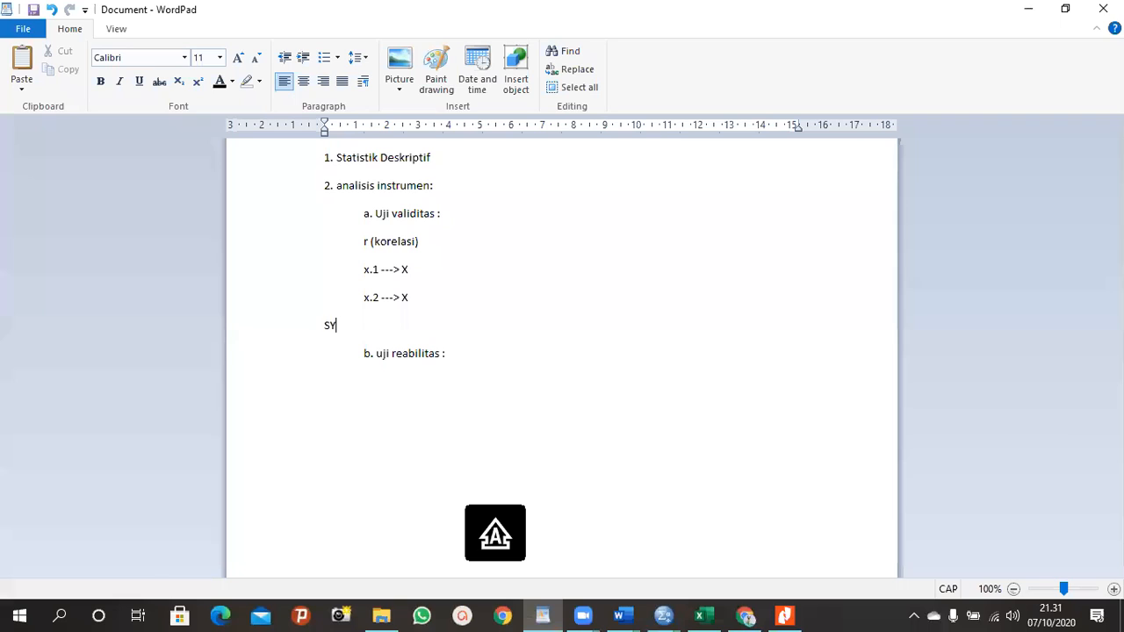
text(T)
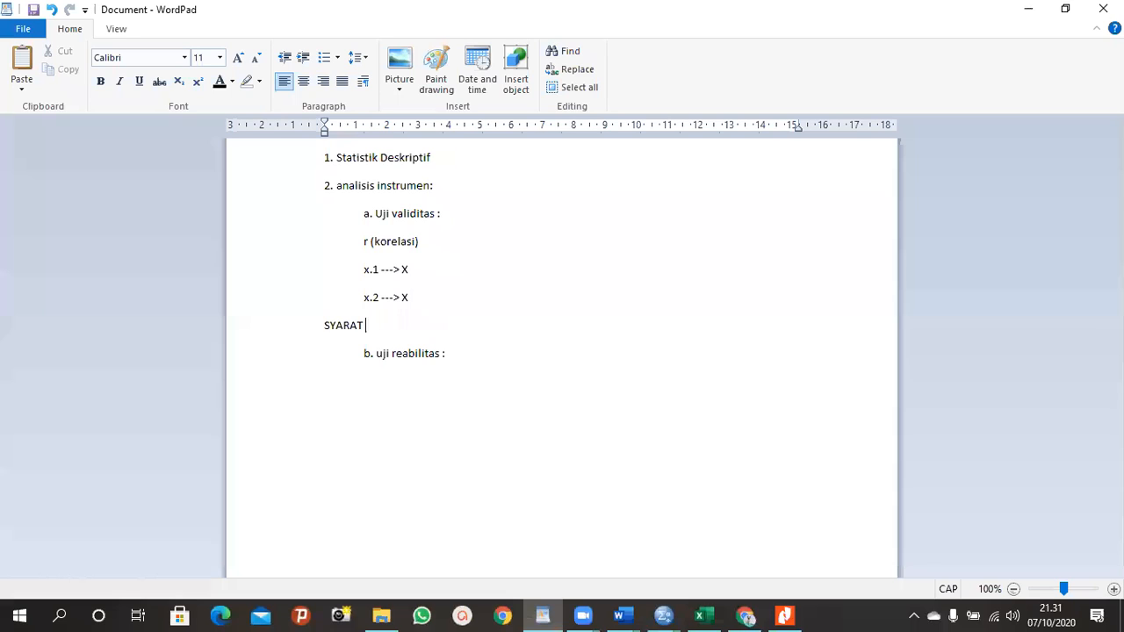
text( :)
key(Return)
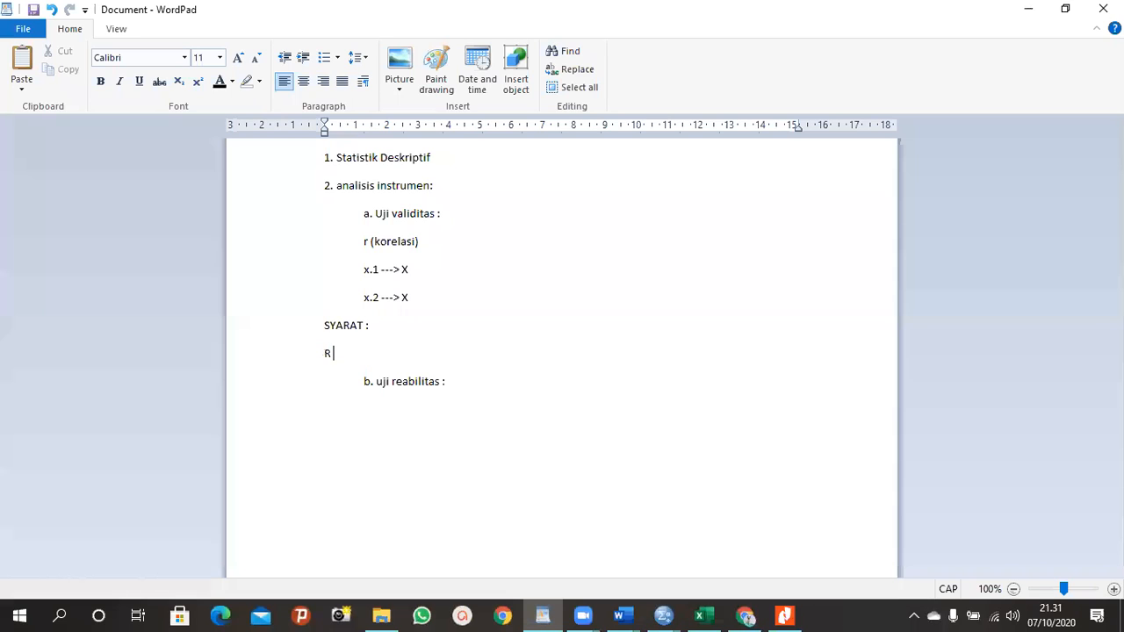
Step: Add the validity conditions "r hitung > r tabel" and "signifikansi < 5% (0,05)" as separate lines under SYARAT
text(R HITUN)
key(BackSpace)
key(BackSpace)
key(BackSpace)
key(BackSpace)
key(BackSpace)
key(BackSpace)
key(Caps_Lock)
text(r hitung > r tabel)
key(Return)
text(signifikansi )
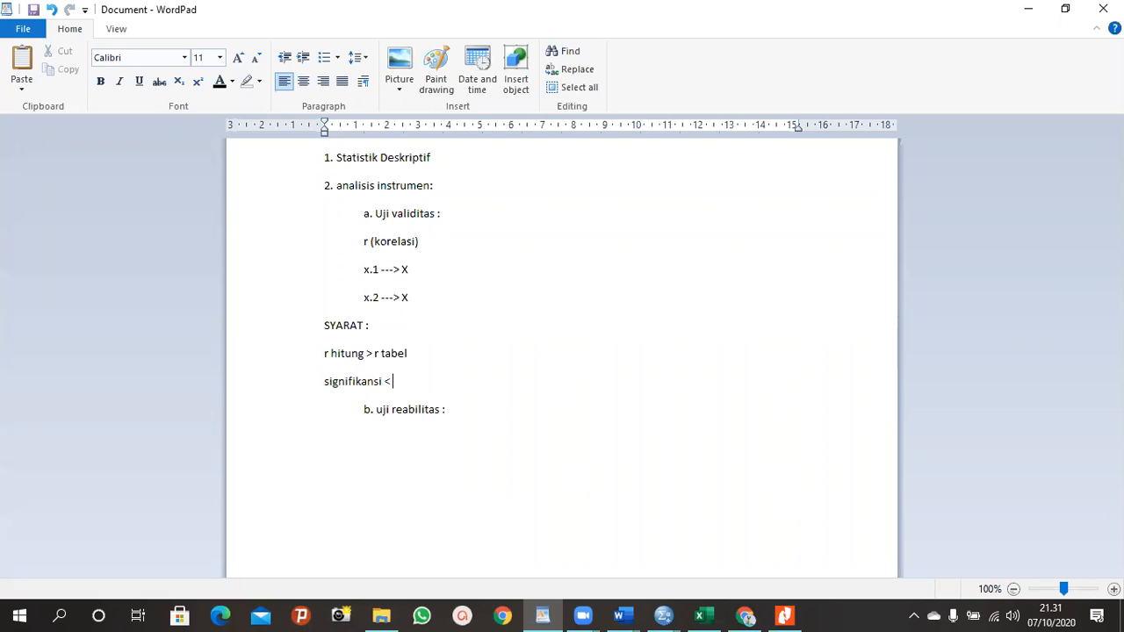
text(< 5% (0,05)
Step: Reword the conditions heading as "SYARAT data dikatakan valid"
click(479, 355)
click(418, 323)
text(data dikatakan valid)
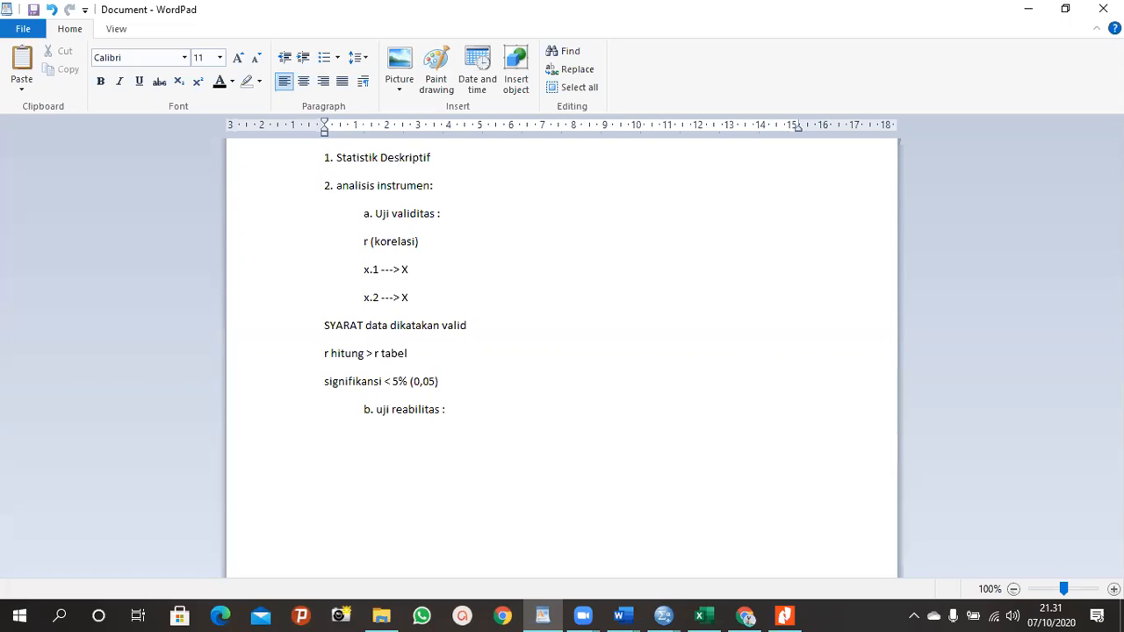
click(583, 435)
Step: Switch to the example thesis in Nitro Pro and examine Tabel V. 13, comparing r hitung with r tabel and reading the conclusion below
click(784, 615)
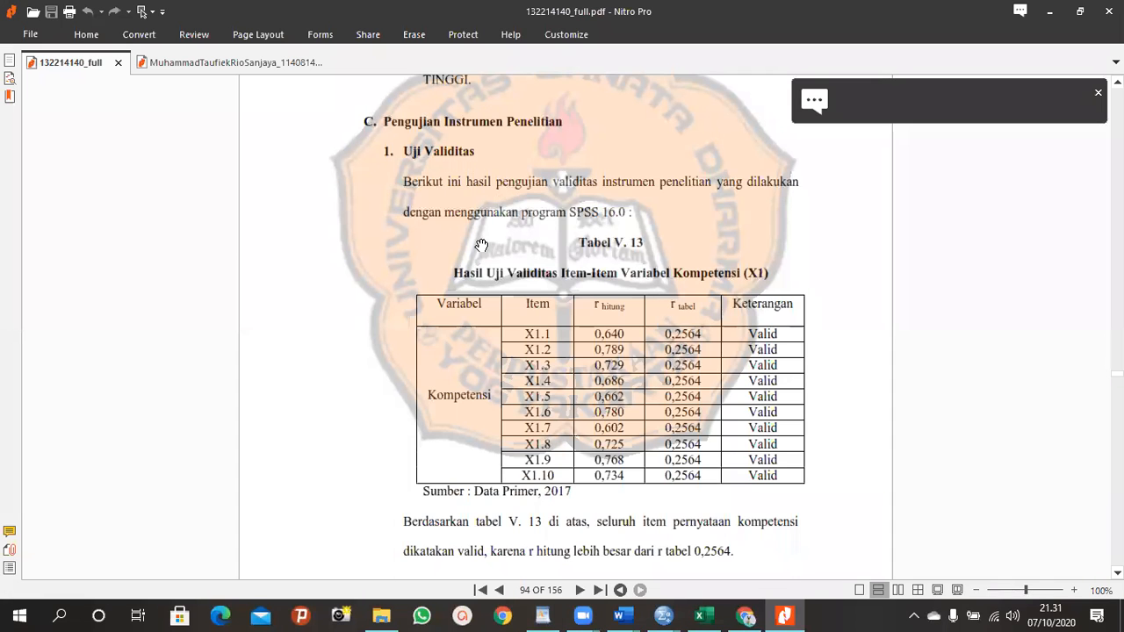
scroll(474, 169, down, 1)
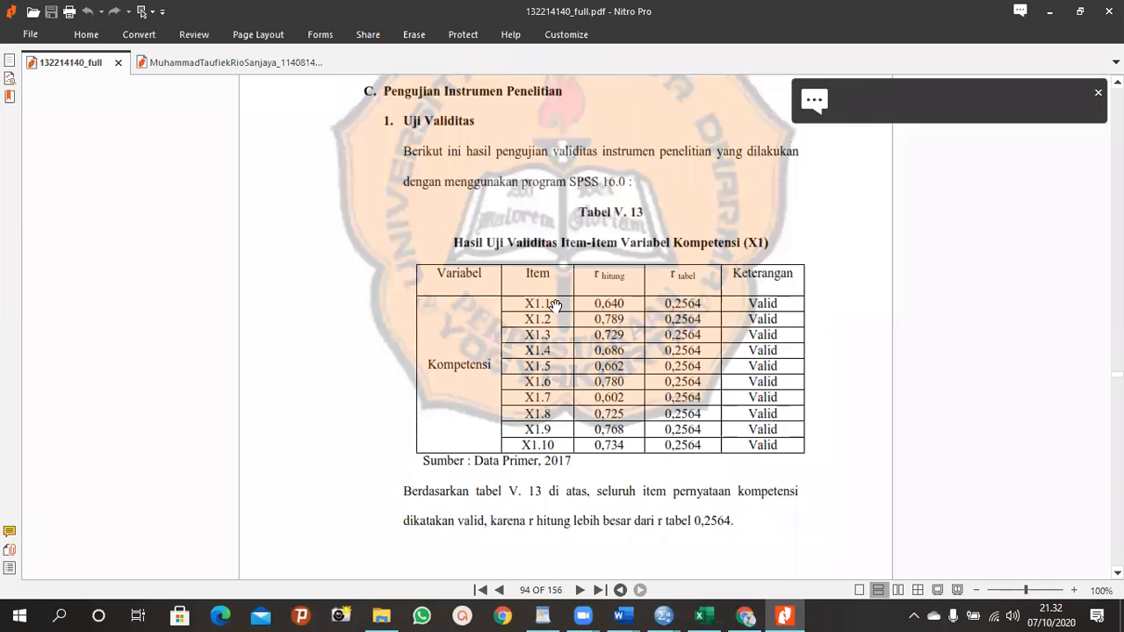
drag(628, 304, 595, 304)
drag(704, 301, 664, 307)
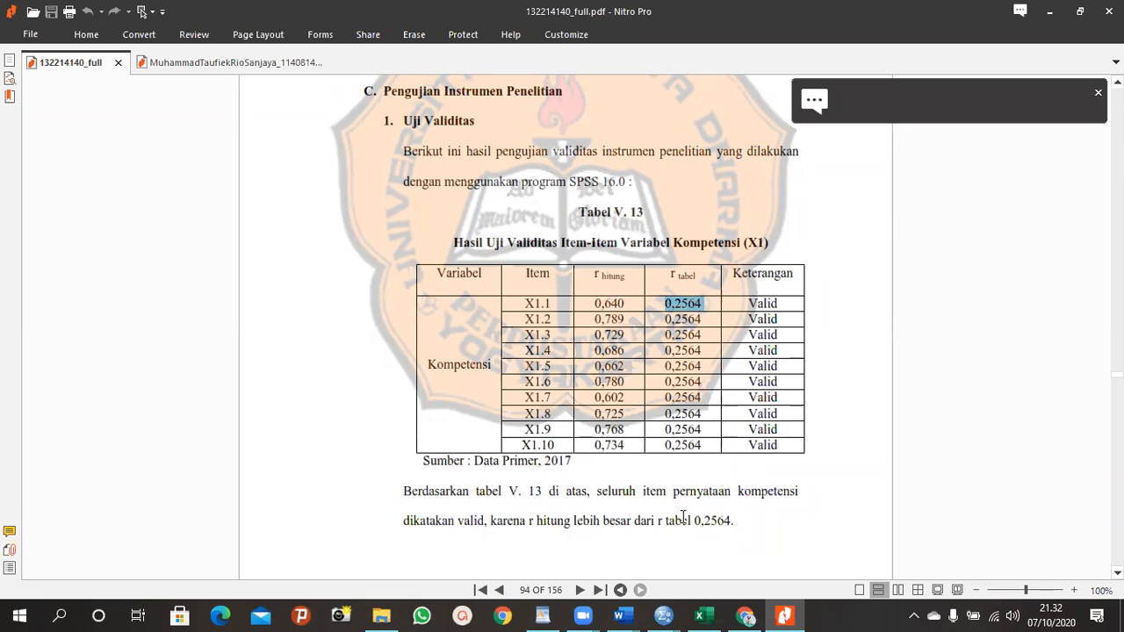
scroll(679, 518, down, 2)
scroll(740, 309, down, 2)
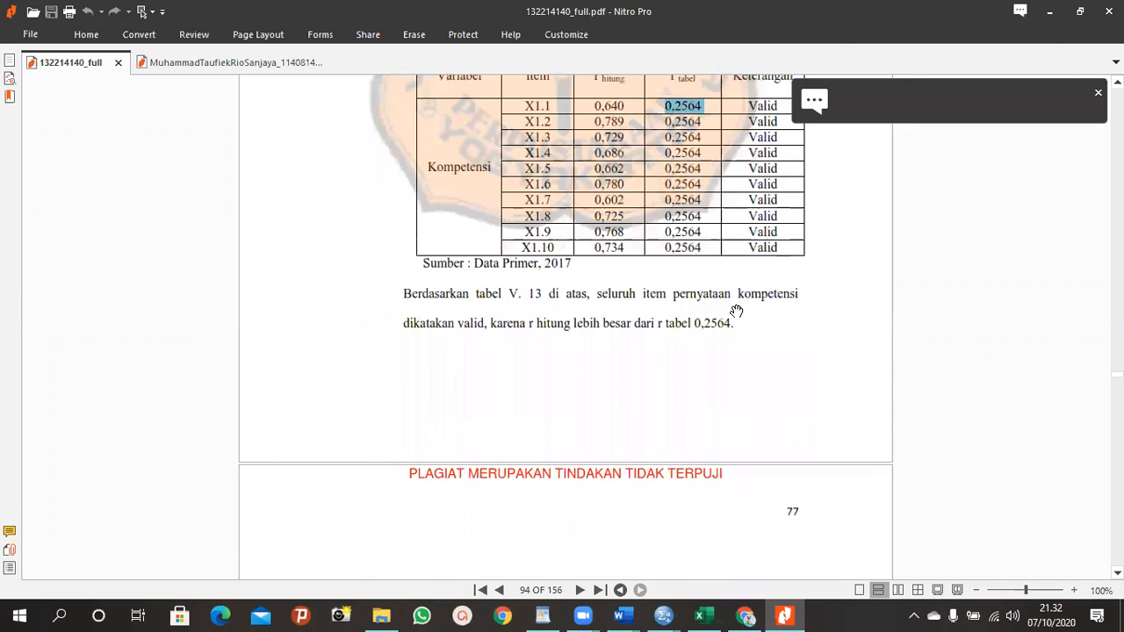
scroll(727, 342, up, 1)
scroll(681, 399, down, 4)
scroll(676, 402, up, 5)
scroll(675, 404, down, 5)
scroll(675, 403, up, 7)
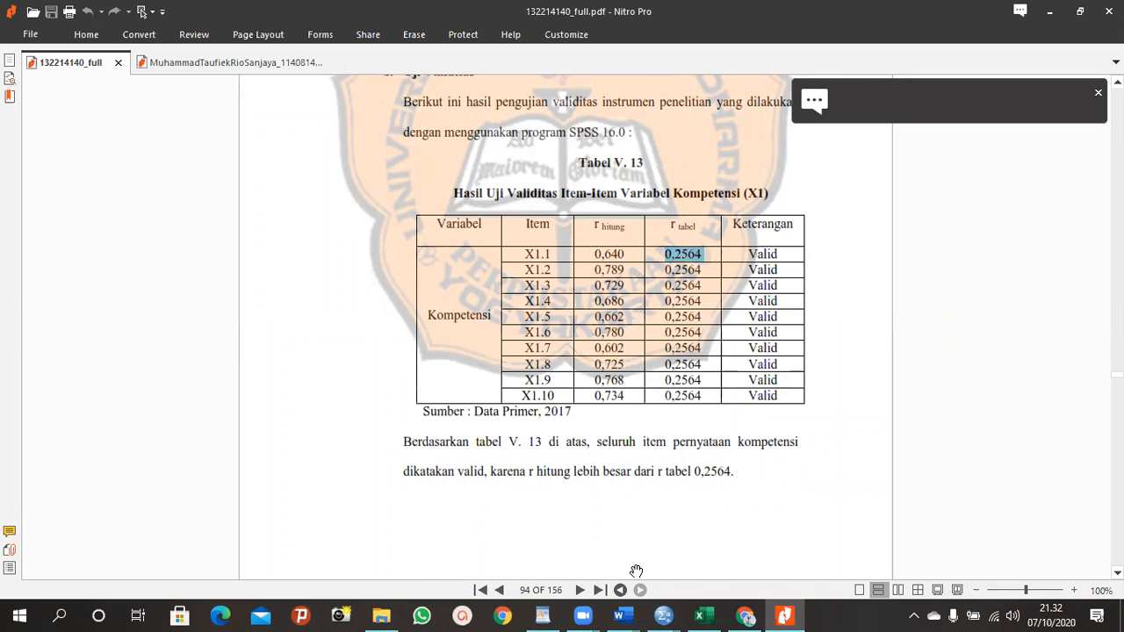
Step: Clear away the windows in front and bring up the Word document with the r table distribution at 5% and 1% significance
click(381, 616)
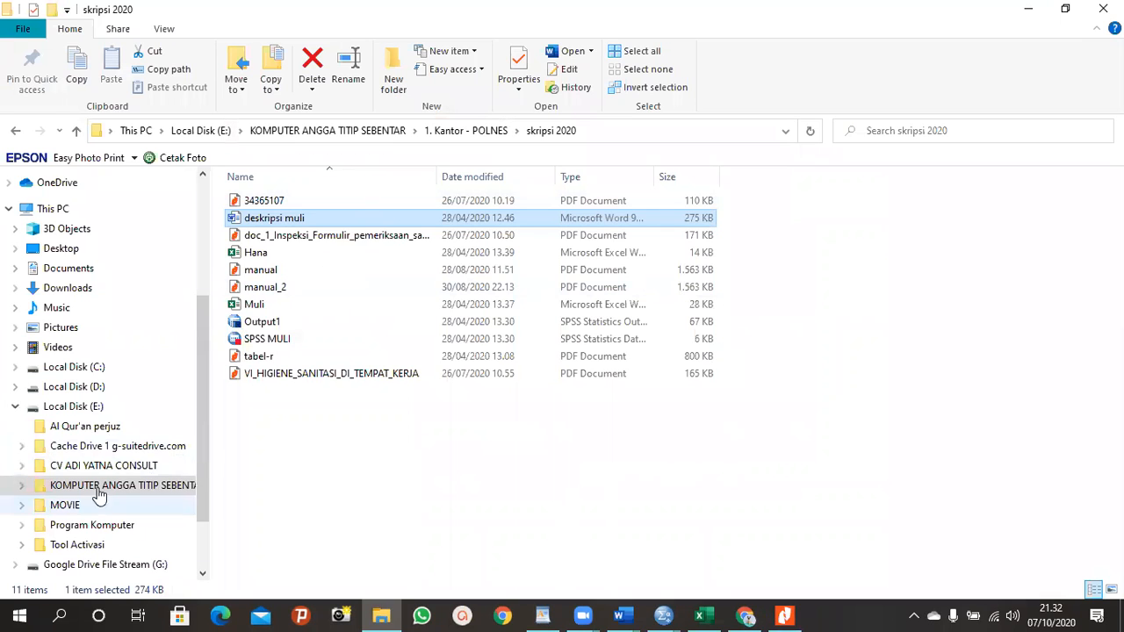
click(1031, 8)
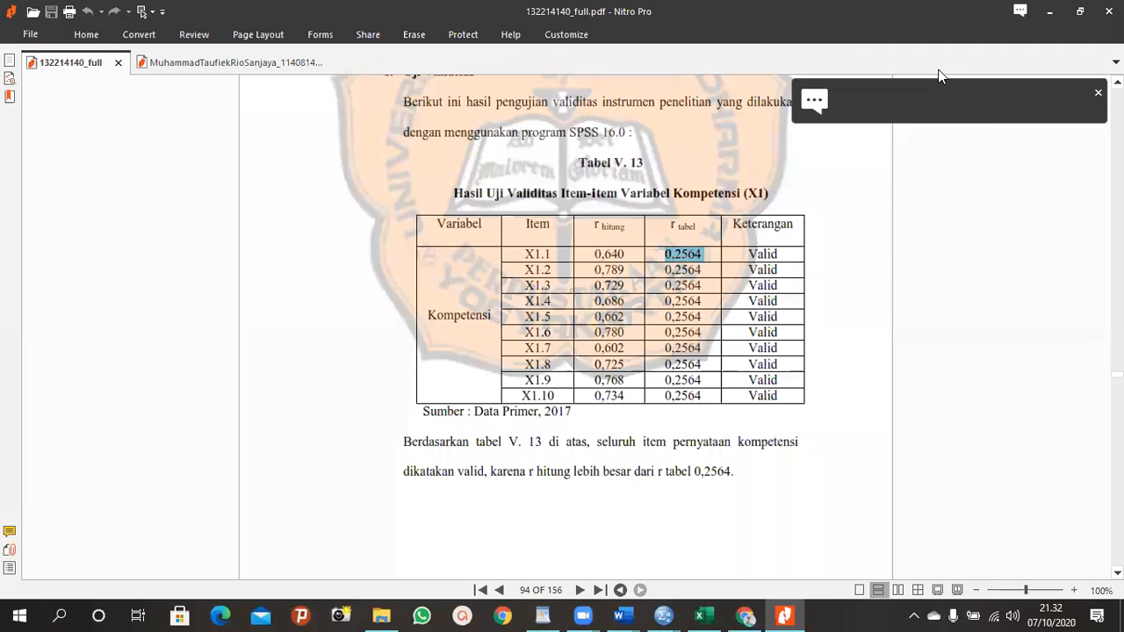
click(1049, 12)
click(1032, 10)
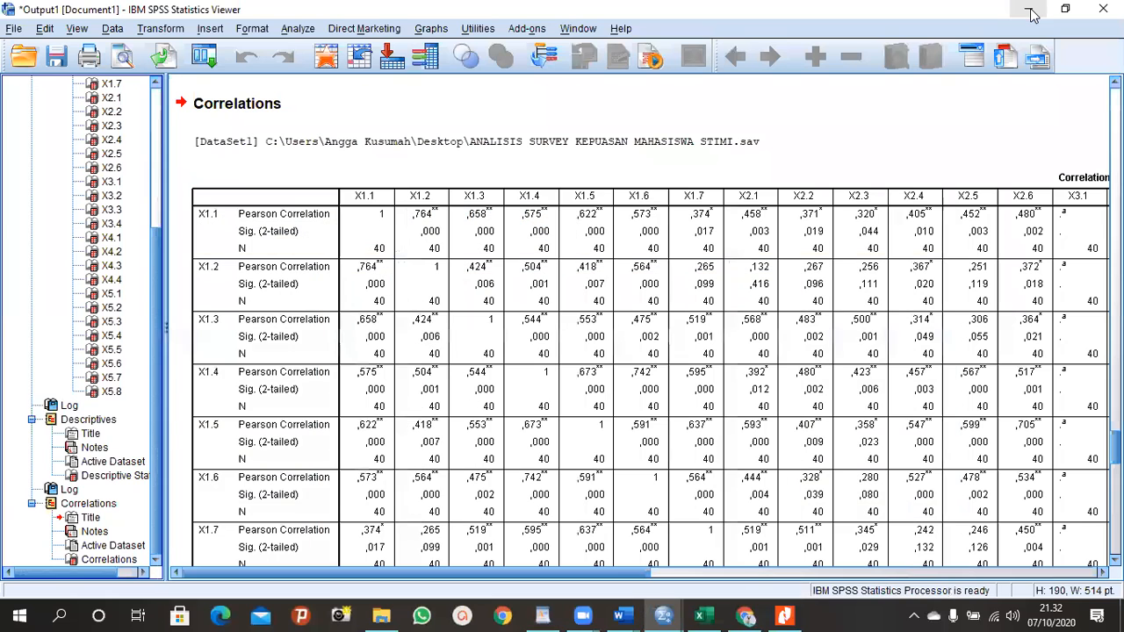
click(1031, 11)
click(1028, 10)
click(1026, 11)
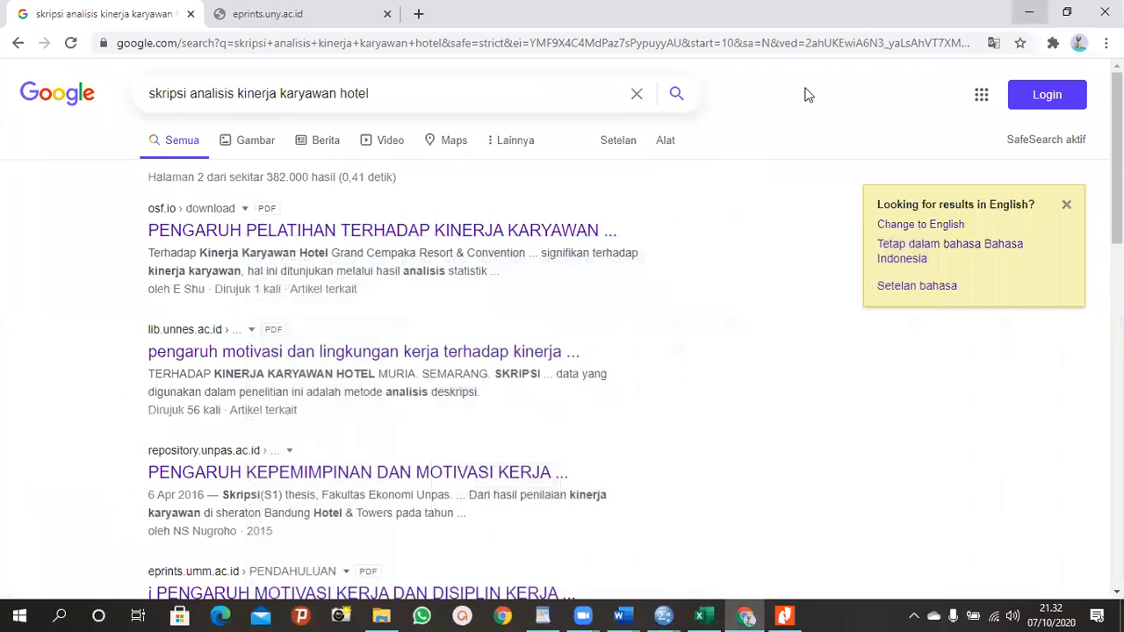
click(1029, 10)
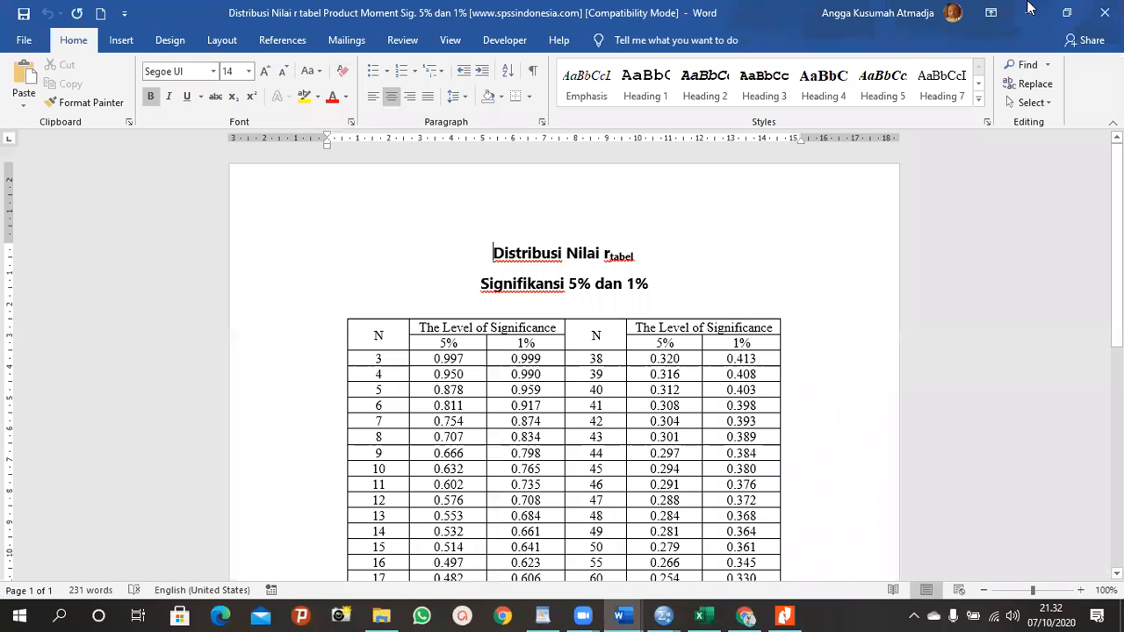
Step: Look up the r table value for N = 40 at the 5% significance level
scroll(646, 334, down, 1)
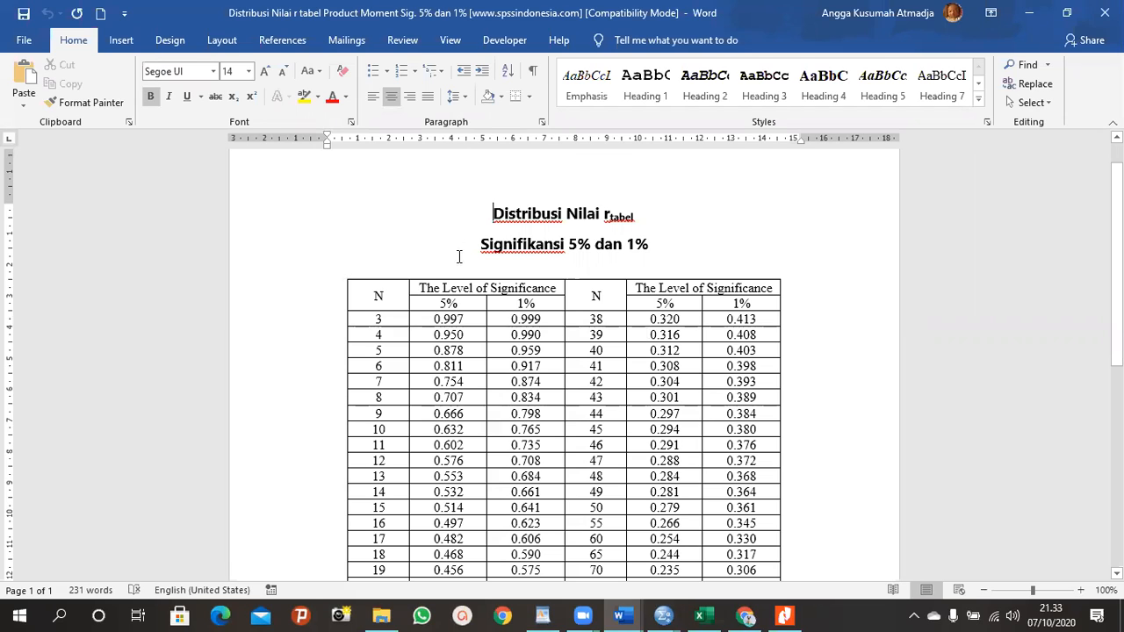
click(606, 216)
drag(587, 350, 625, 360)
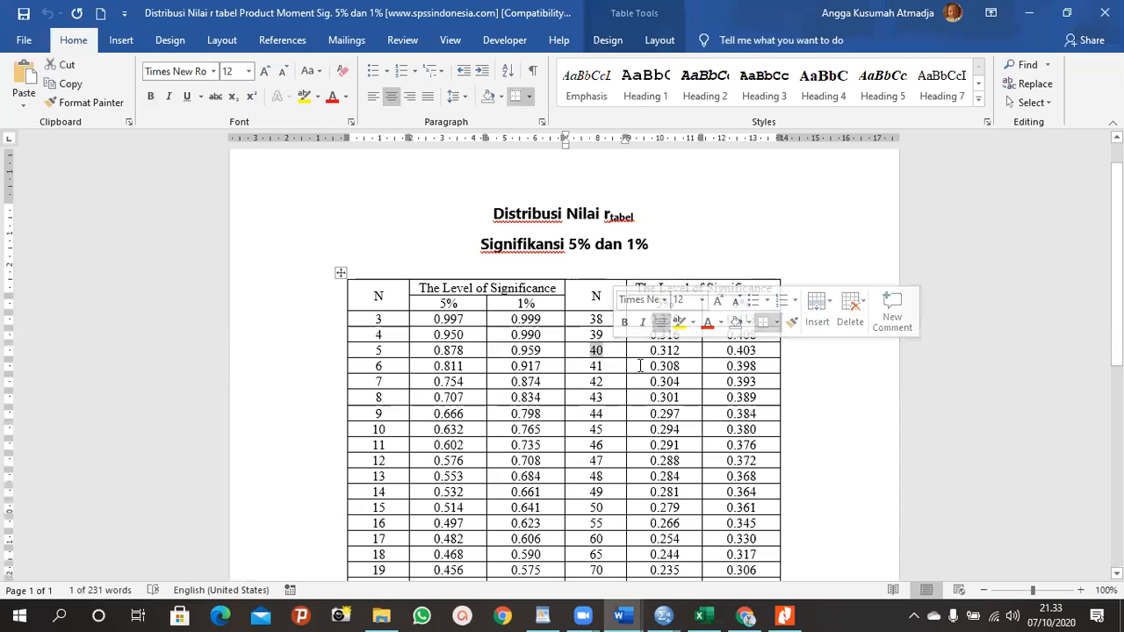
click(836, 409)
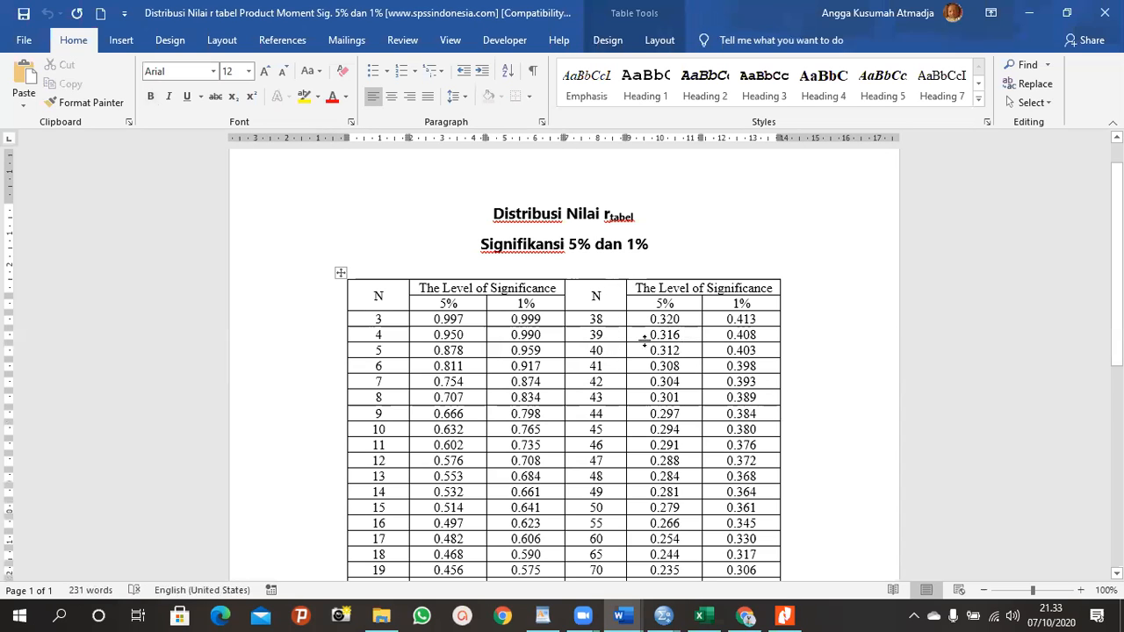
mouse_move(661, 348)
mouse_down()
mouse_move(681, 348)
mouse_move(676, 357)
mouse_up()
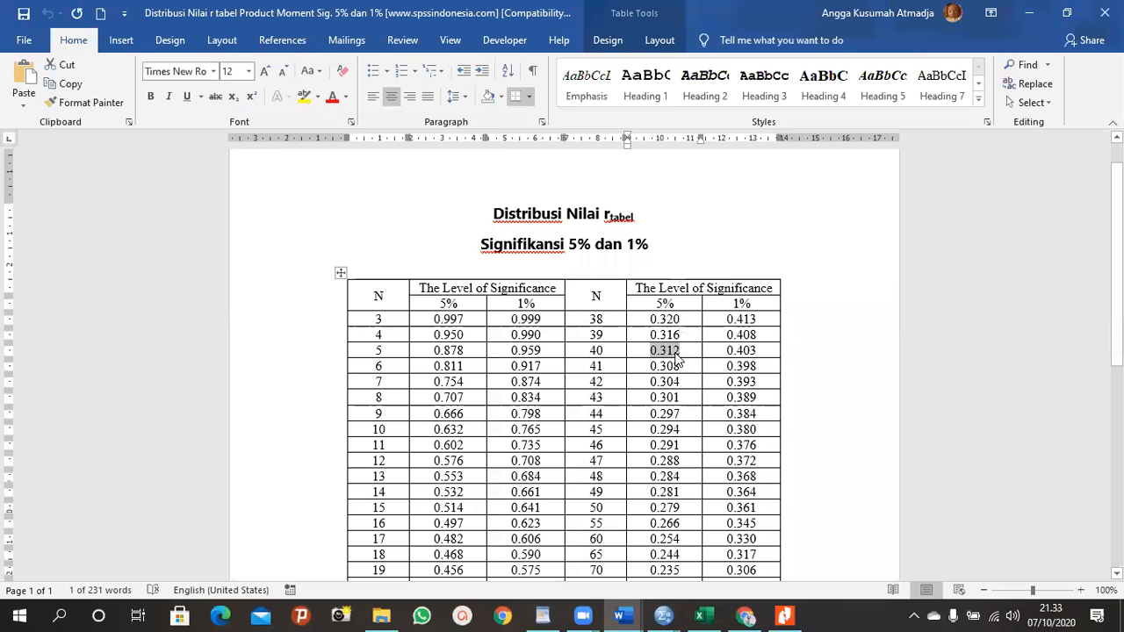
right_click(677, 357)
click(732, 72)
click(676, 301)
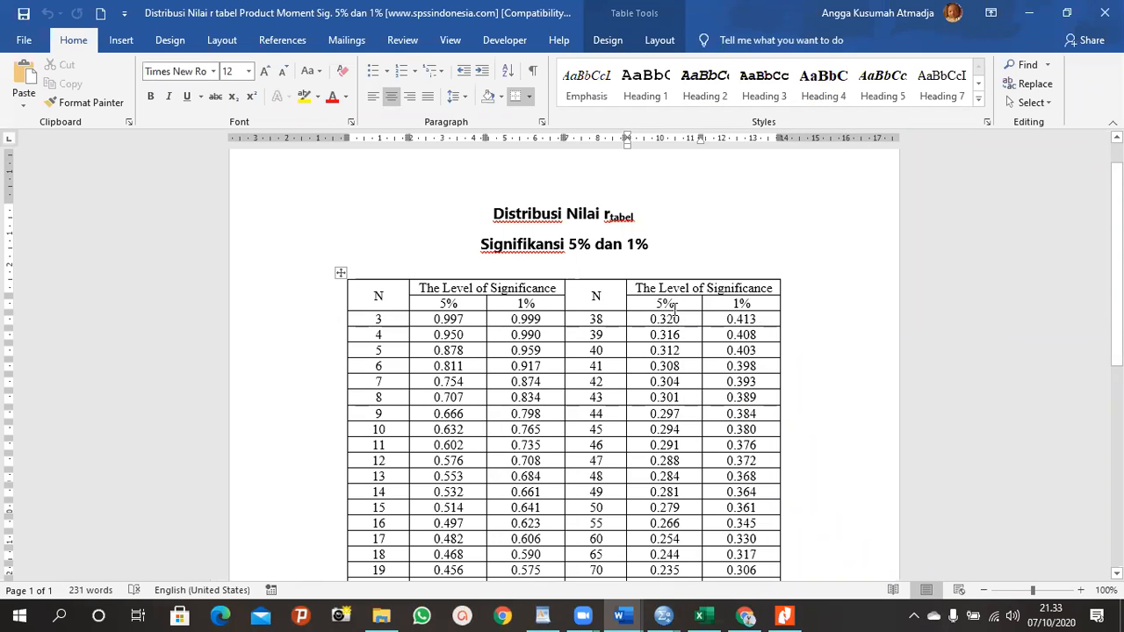
click(744, 304)
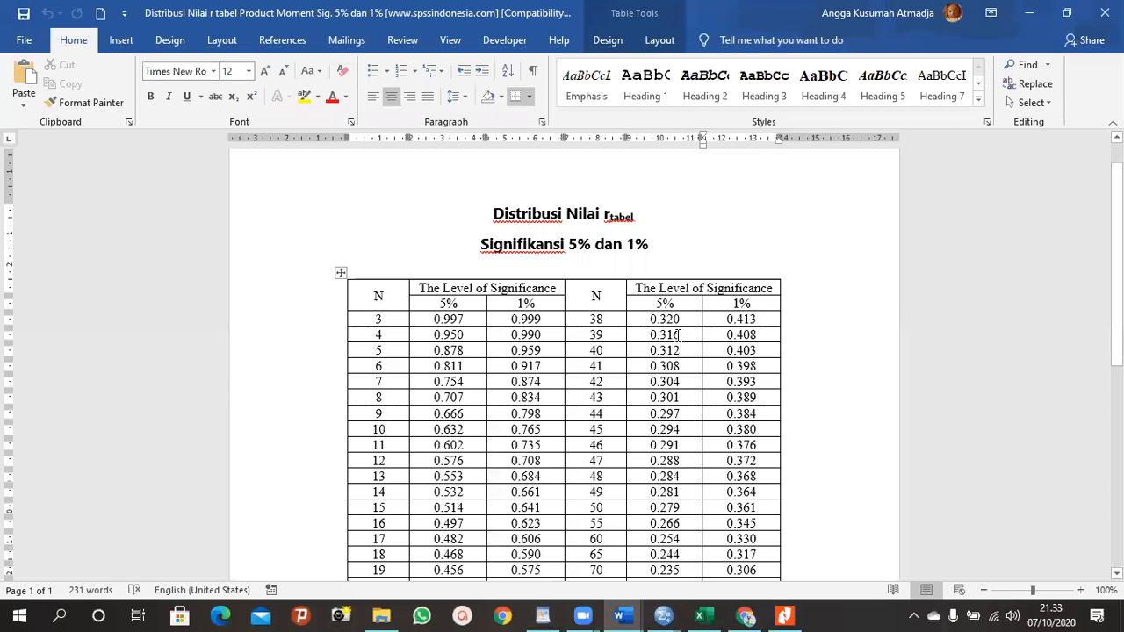
click(689, 413)
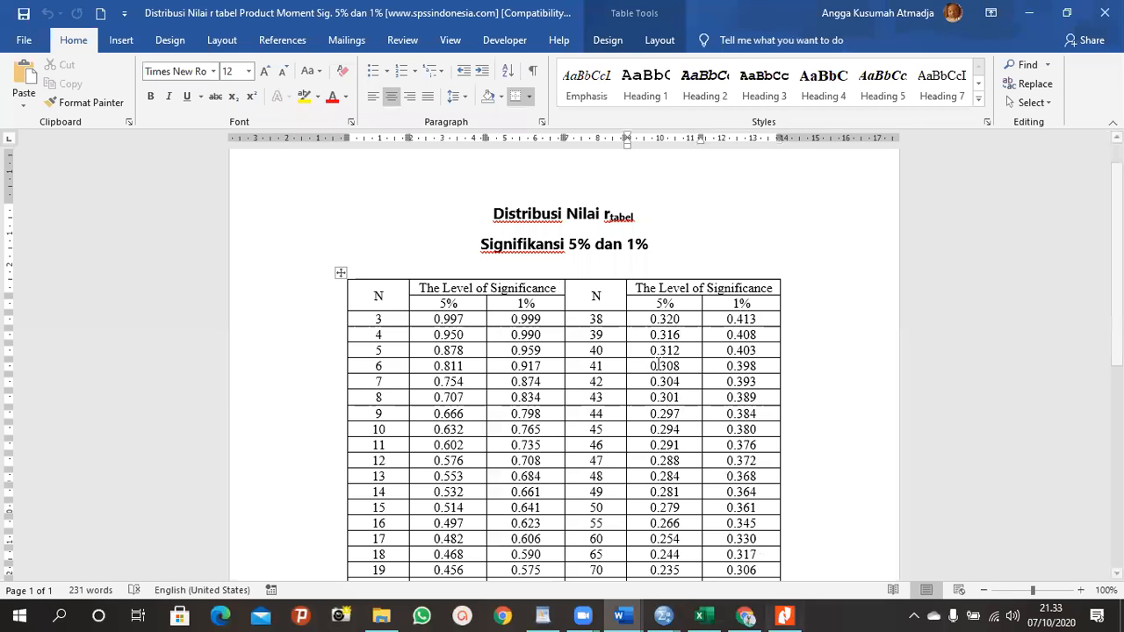
drag(678, 350, 661, 350)
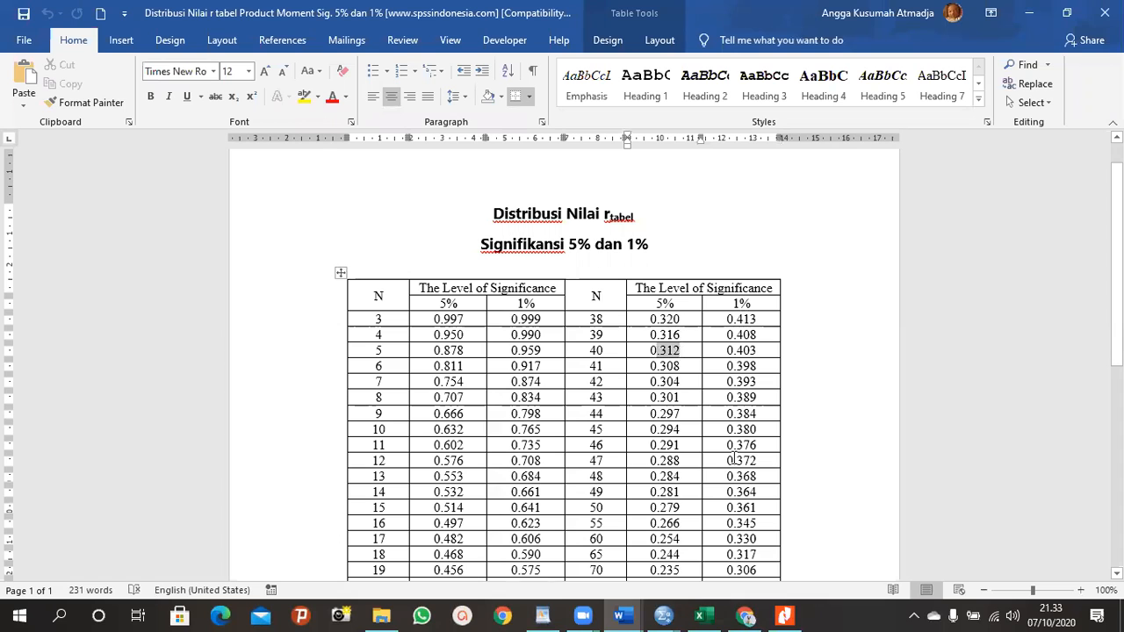
Step: Glance at the thesis validity table, then switch to the SPSS output and examine the item correlations in the Correlations table's total column X
click(786, 615)
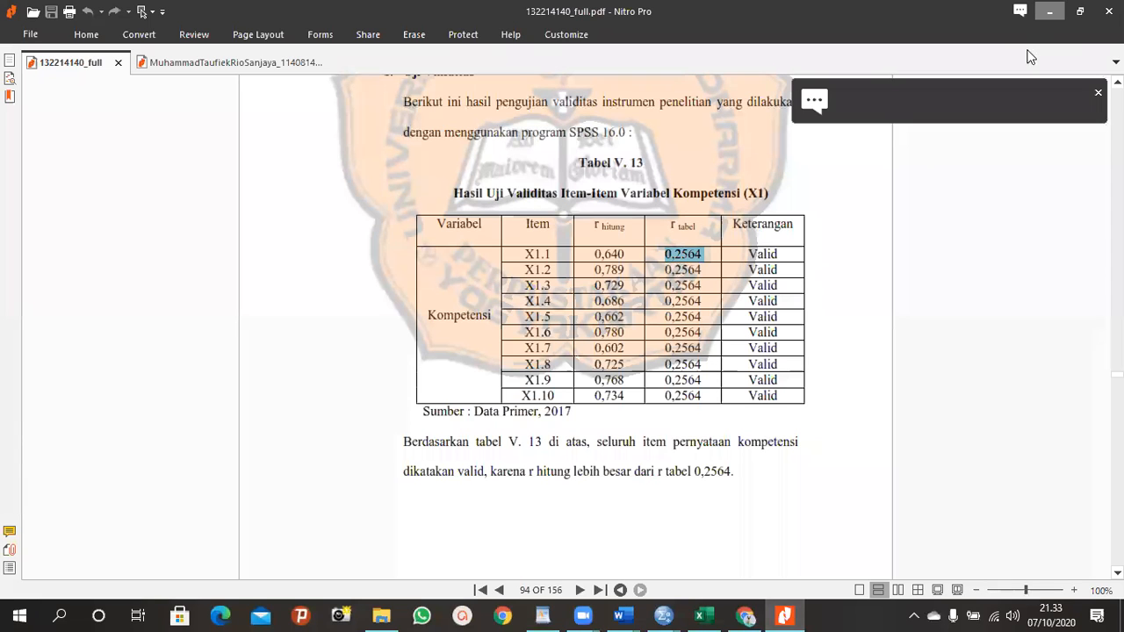
mouse_move(663, 615)
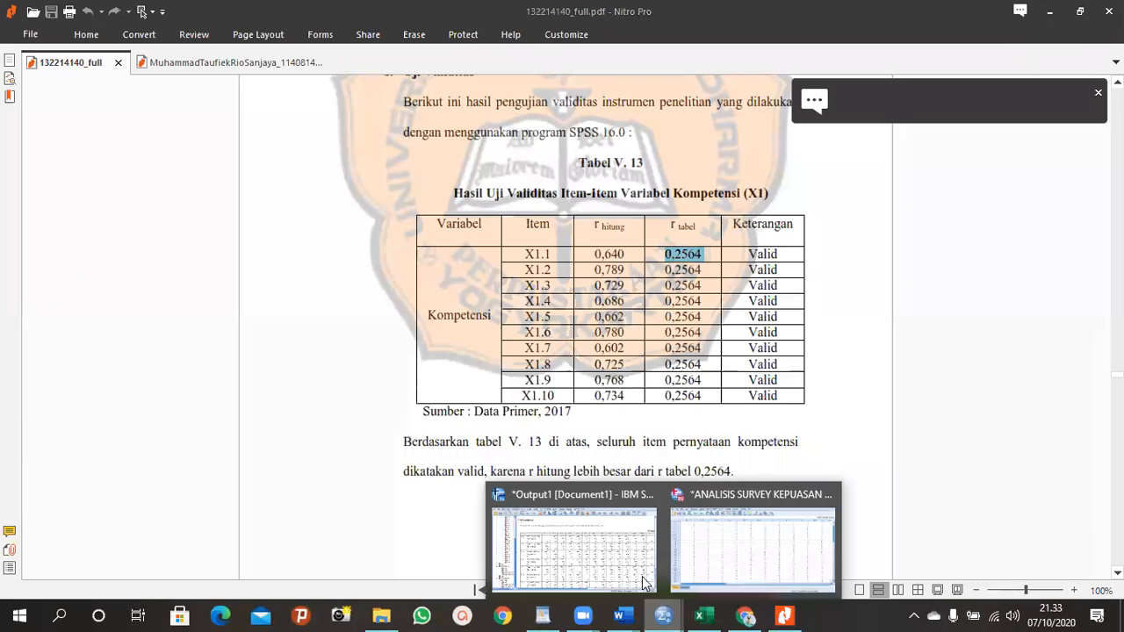
click(625, 562)
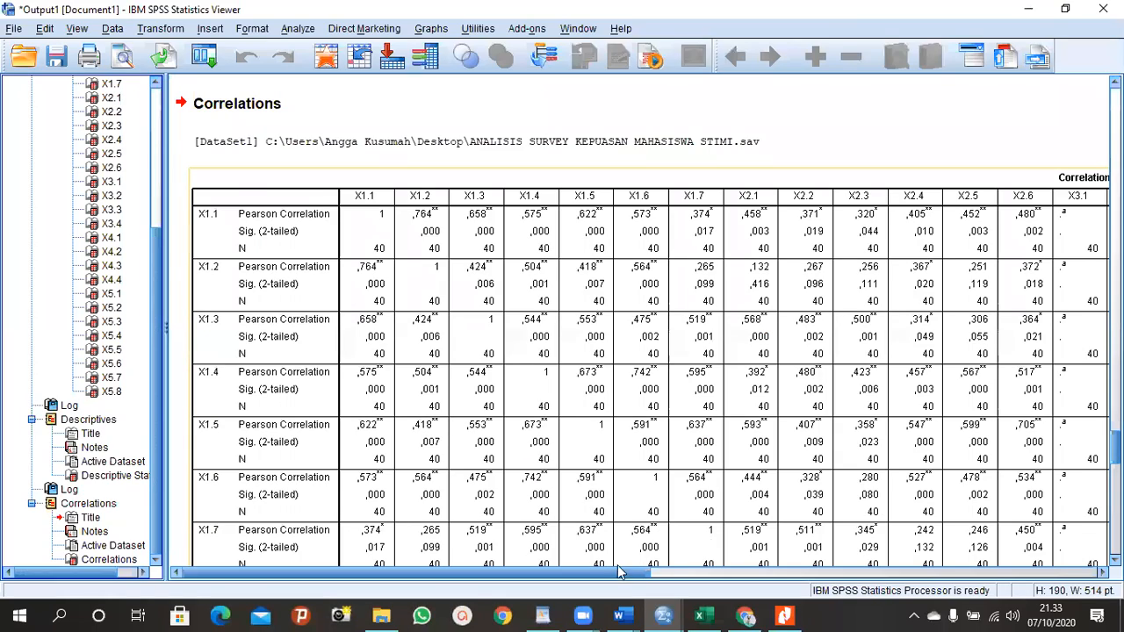
scroll(617, 572, right, 4)
scroll(617, 573, right, 15)
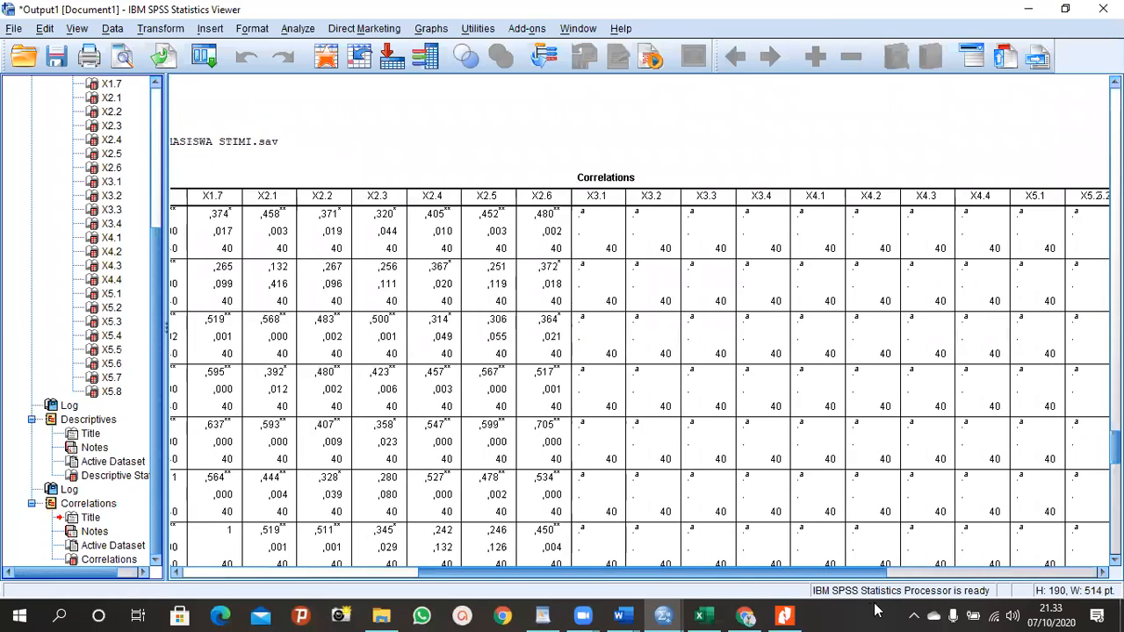
drag(1086, 600, 1115, 606)
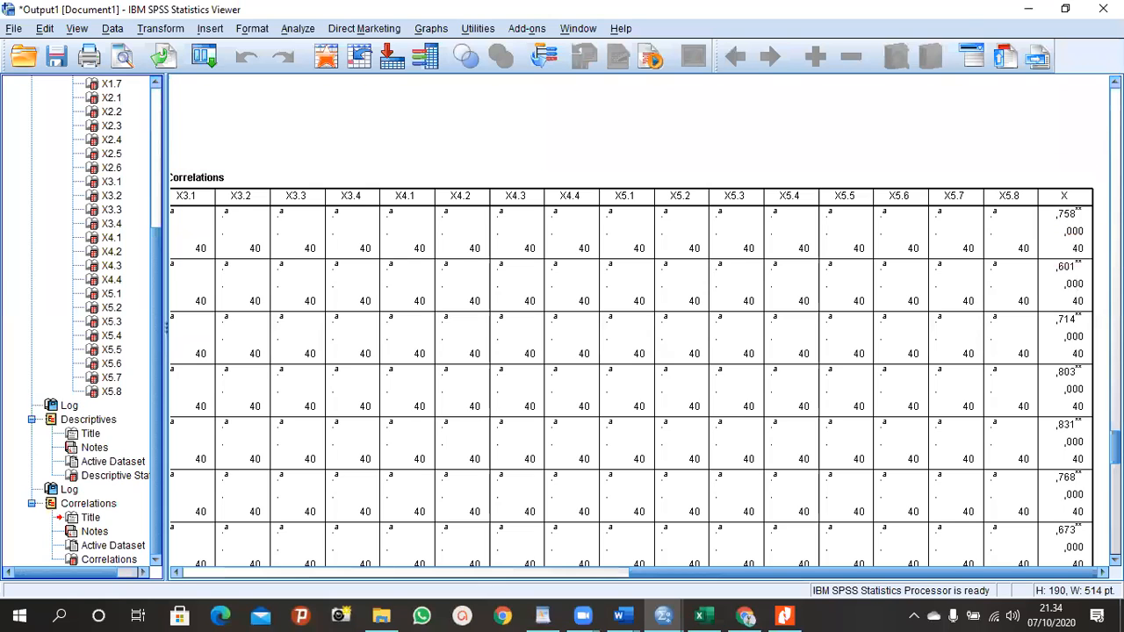
Step: Examine the item correlation and significance values down the total column X of the Correlations table
scroll(1078, 294, down, 3)
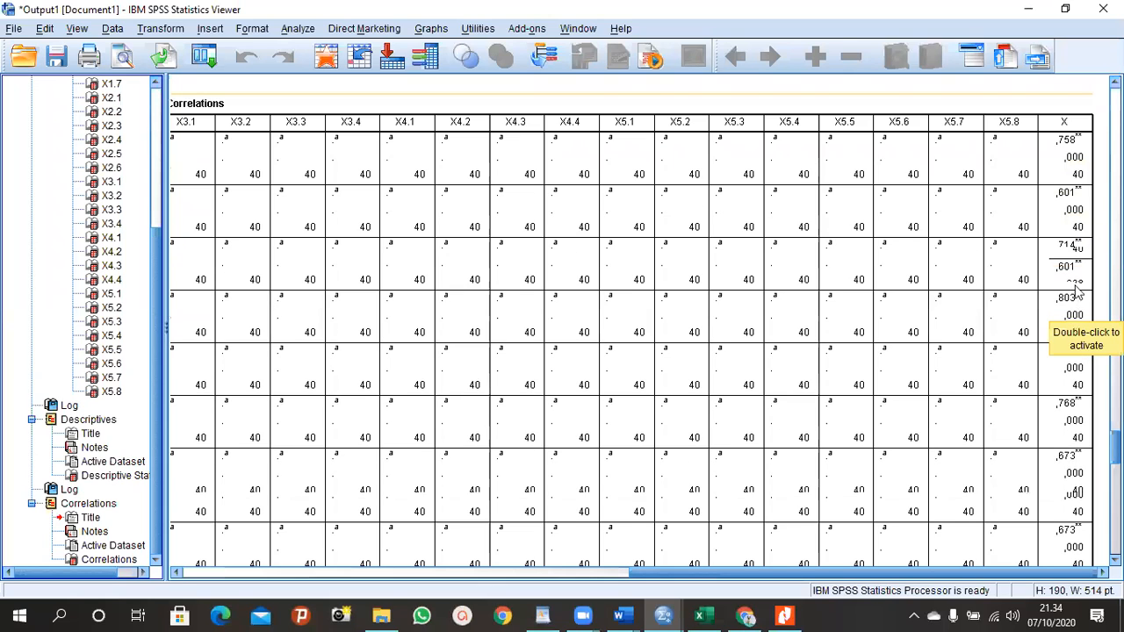
scroll(1078, 295, down, 5)
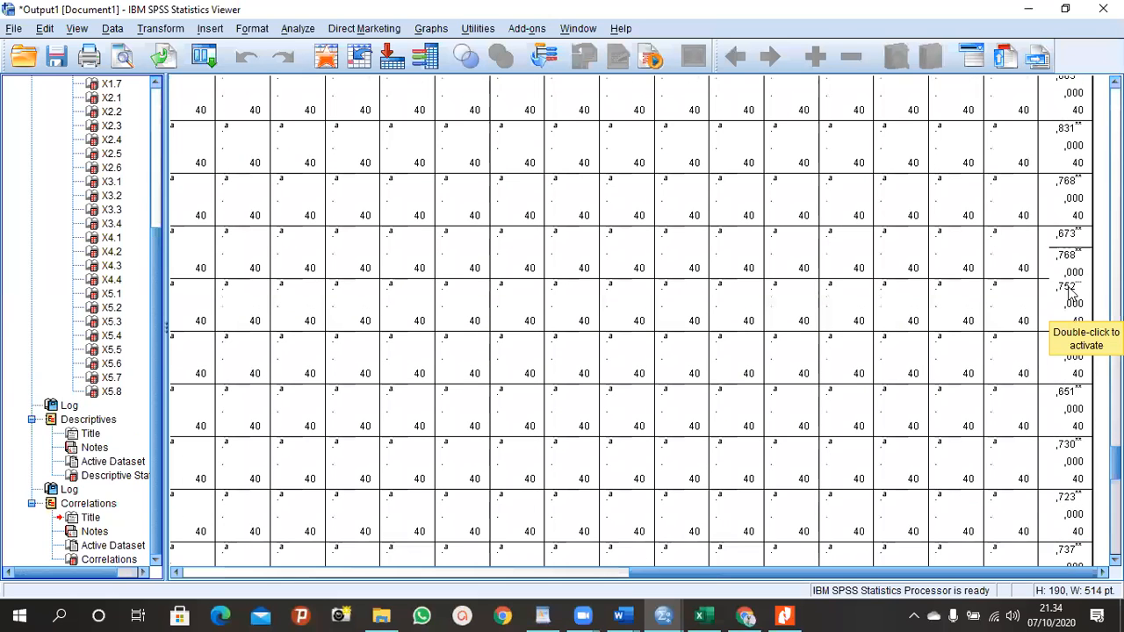
scroll(1071, 295, down, 6)
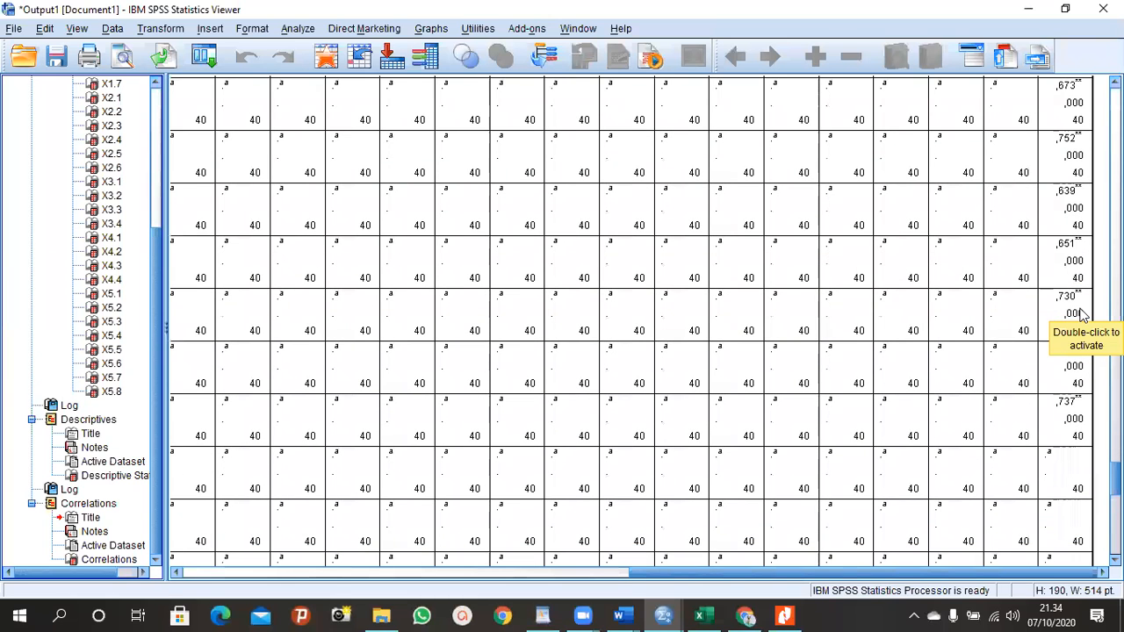
scroll(1080, 314, down, 10)
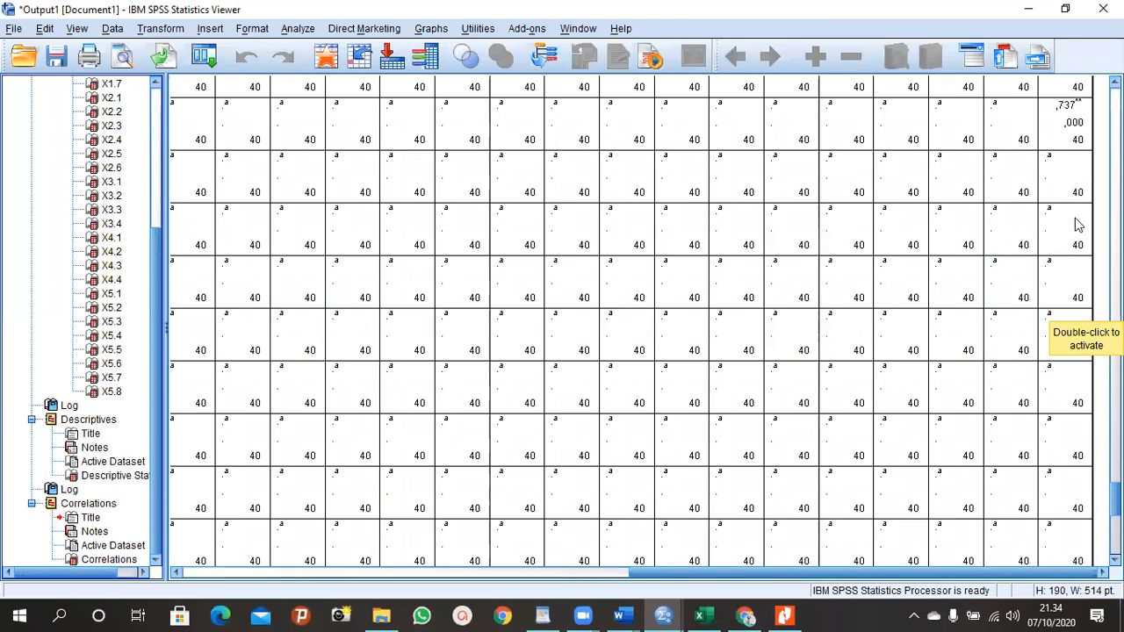
scroll(1080, 232, up, 5)
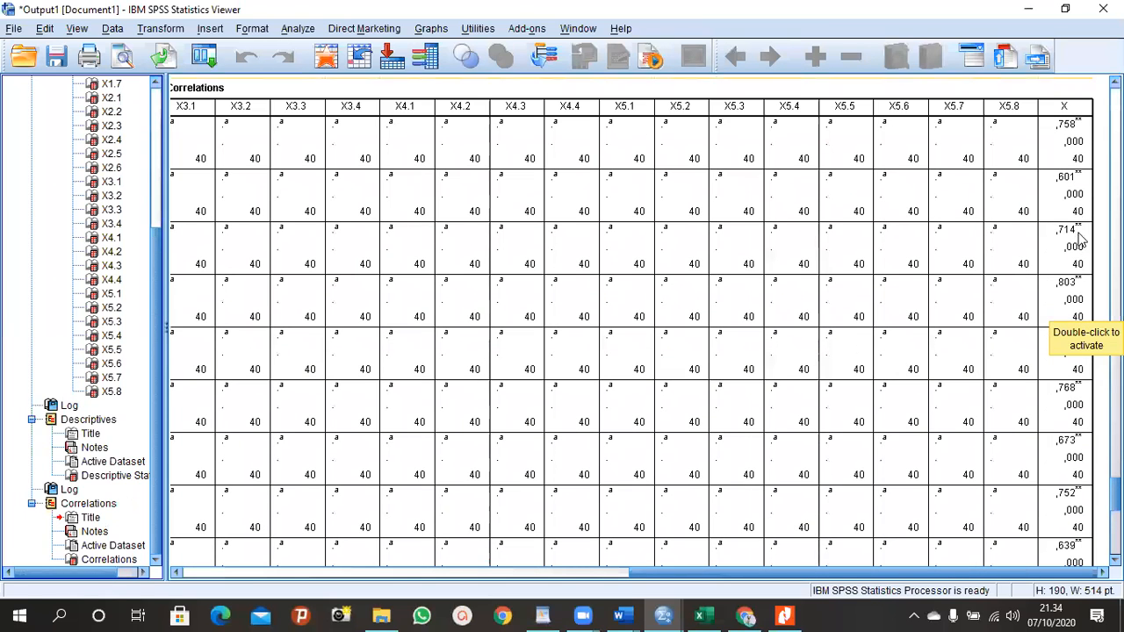
Step: Select the Correlations table in the SPSS output and copy it
click(1086, 324)
scroll(1079, 422, down, 5)
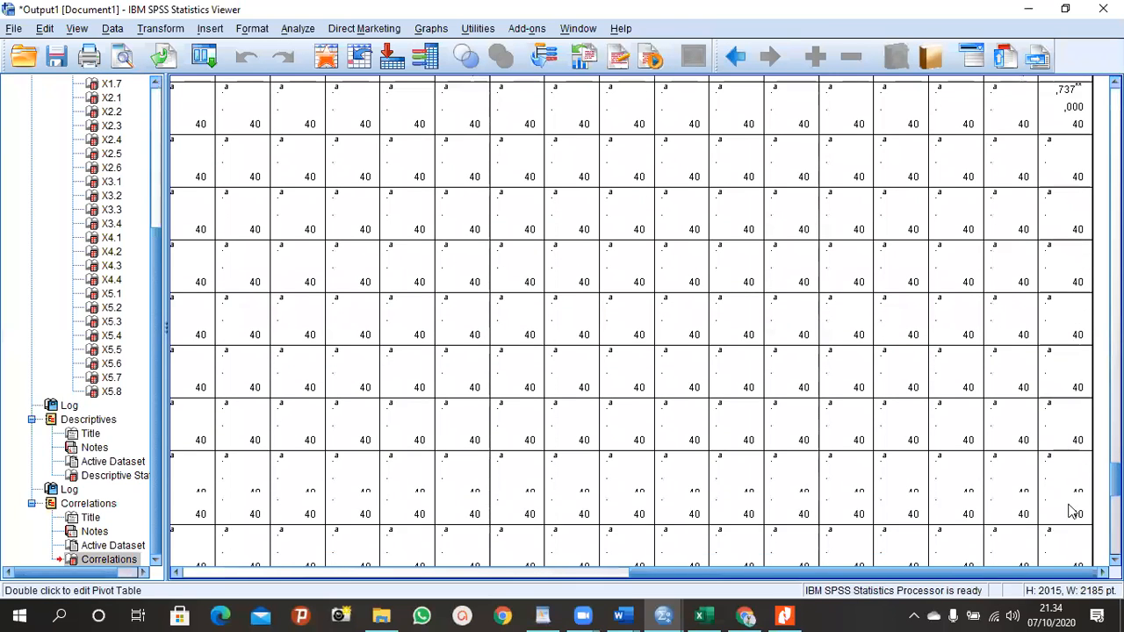
scroll(1070, 422, down, 1)
scroll(1071, 341, down, 1)
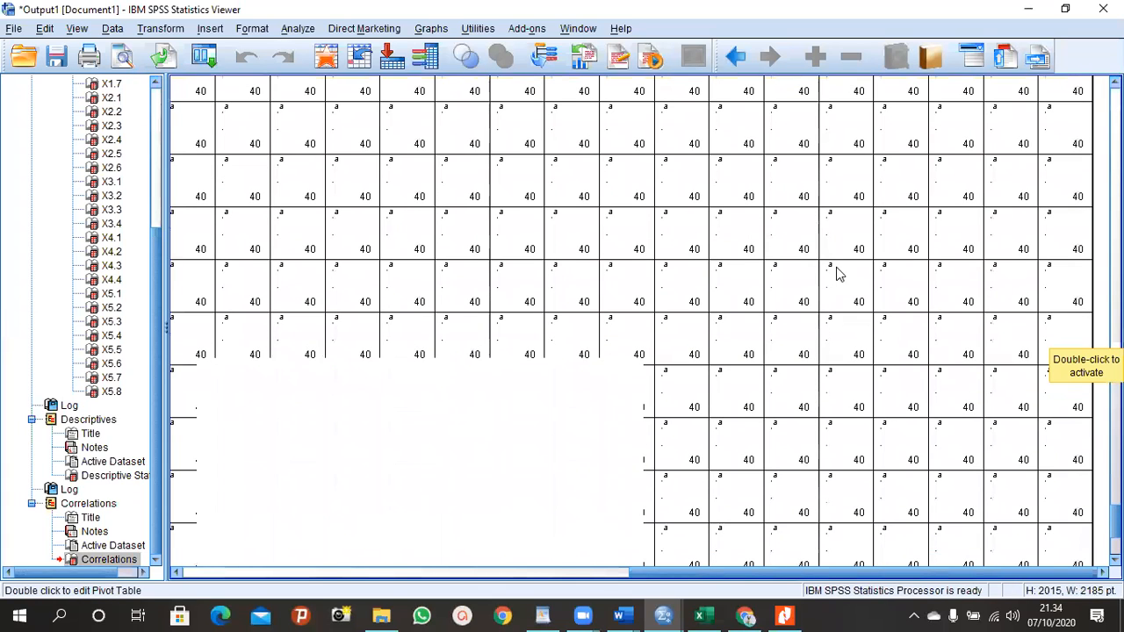
right_click(640, 219)
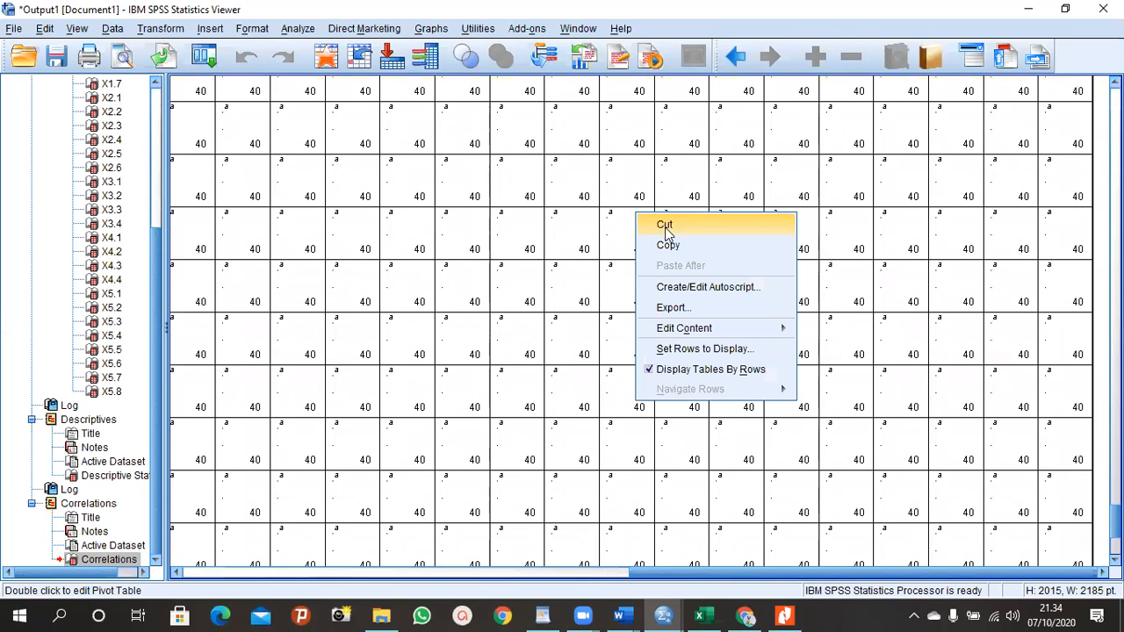
click(668, 244)
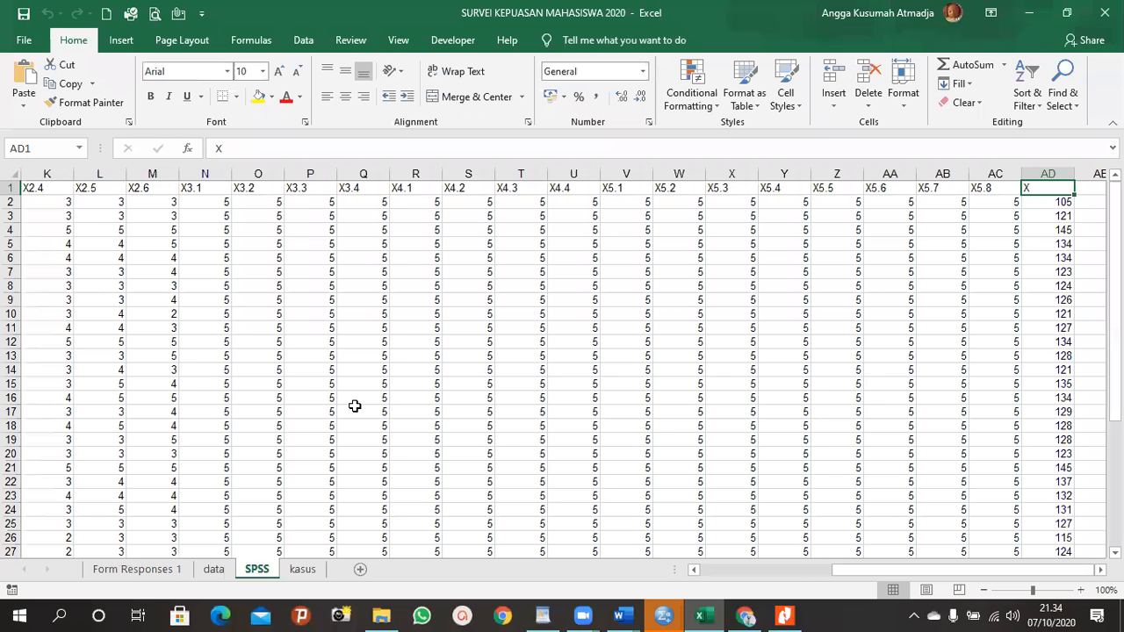
Step: In the SURVEI KEPUASAN MAHASISWA 2020 workbook in Excel, add a new sheet and paste the clipboard content into cell A1
click(359, 569)
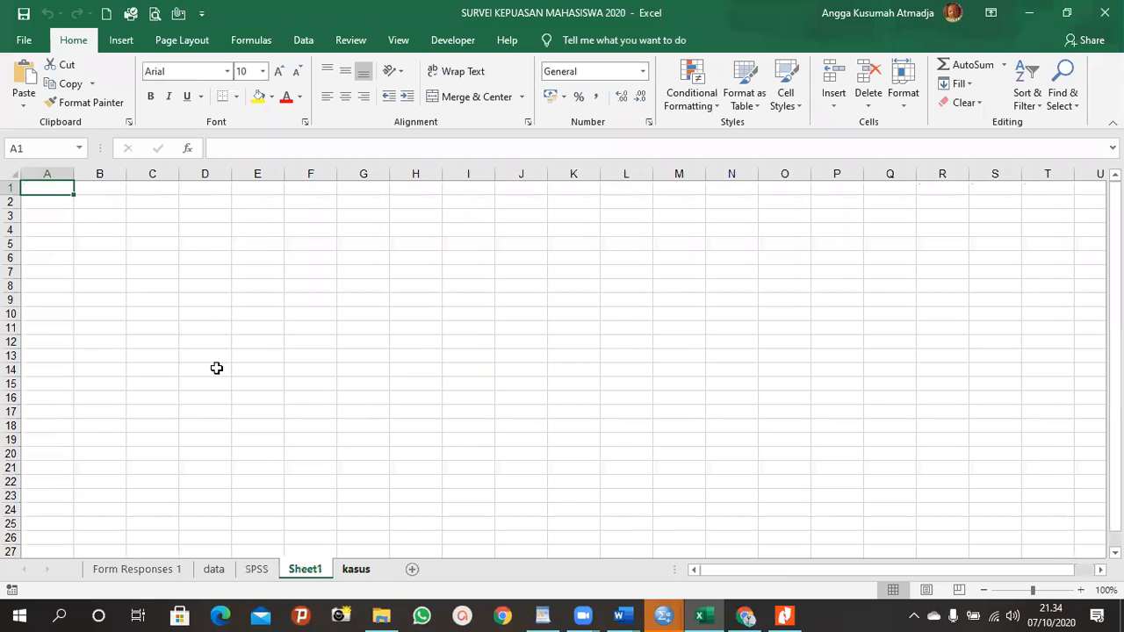
right_click(49, 187)
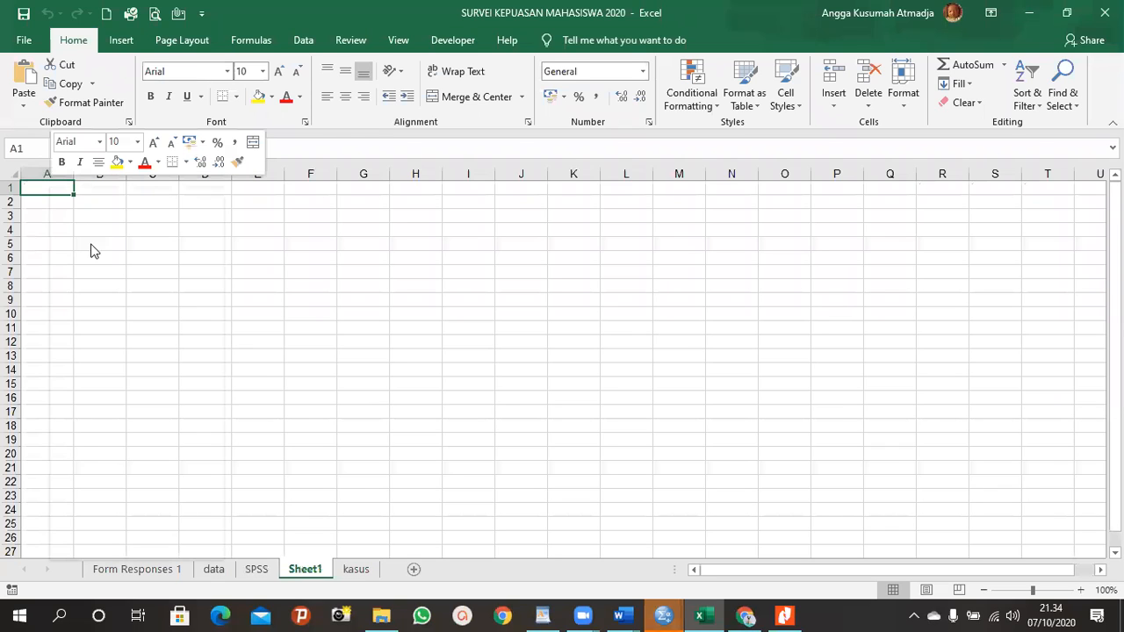
click(86, 257)
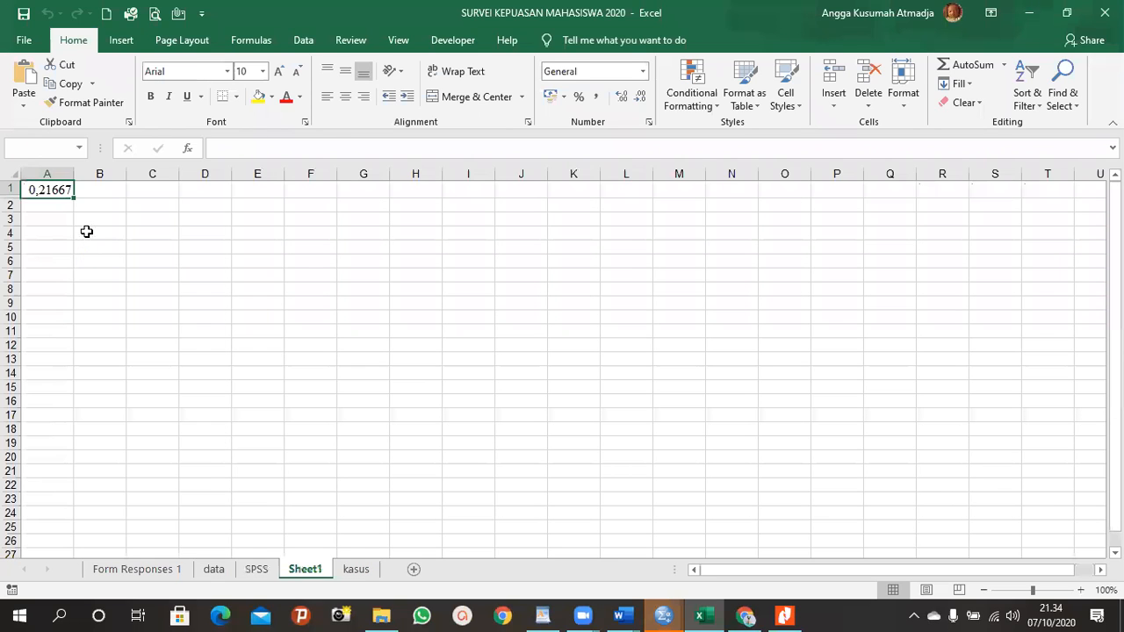
right_click(47, 190)
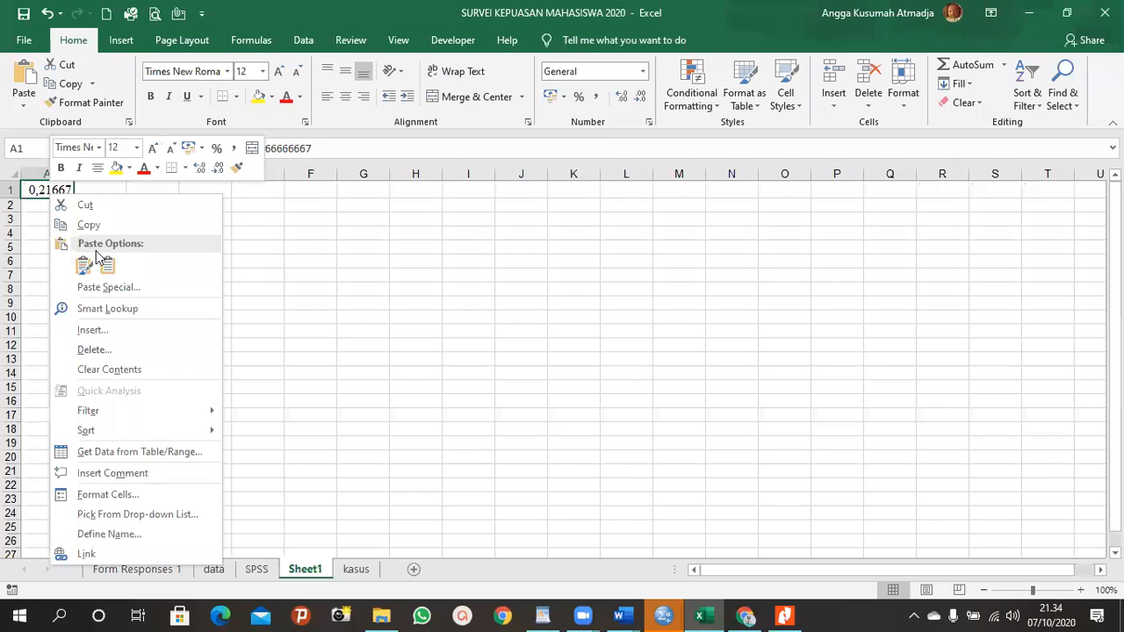
click(686, 396)
Step: Return to the SPSS output, copy the Correlations table again and paste it at cell A1 of Sheet1 in Excel
click(664, 614)
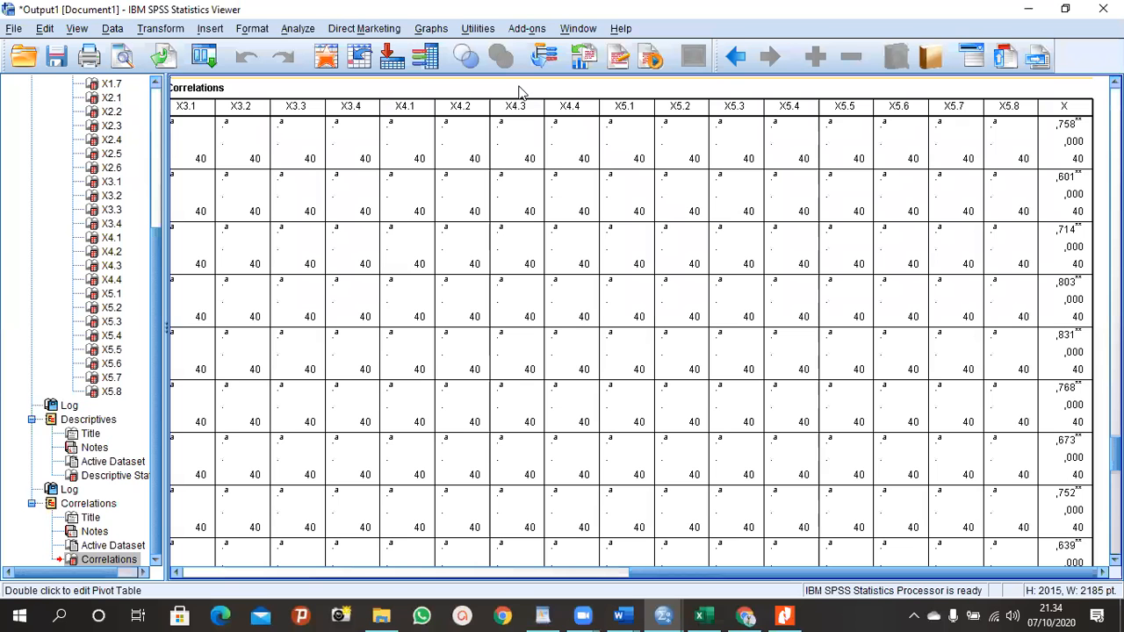
right_click(520, 88)
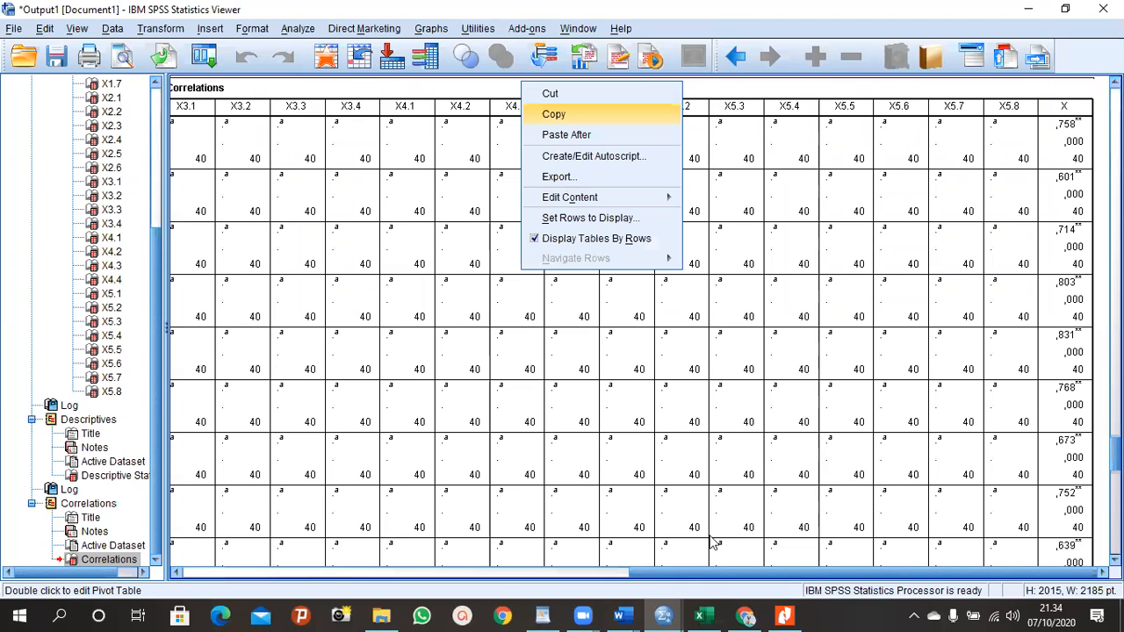
click(708, 615)
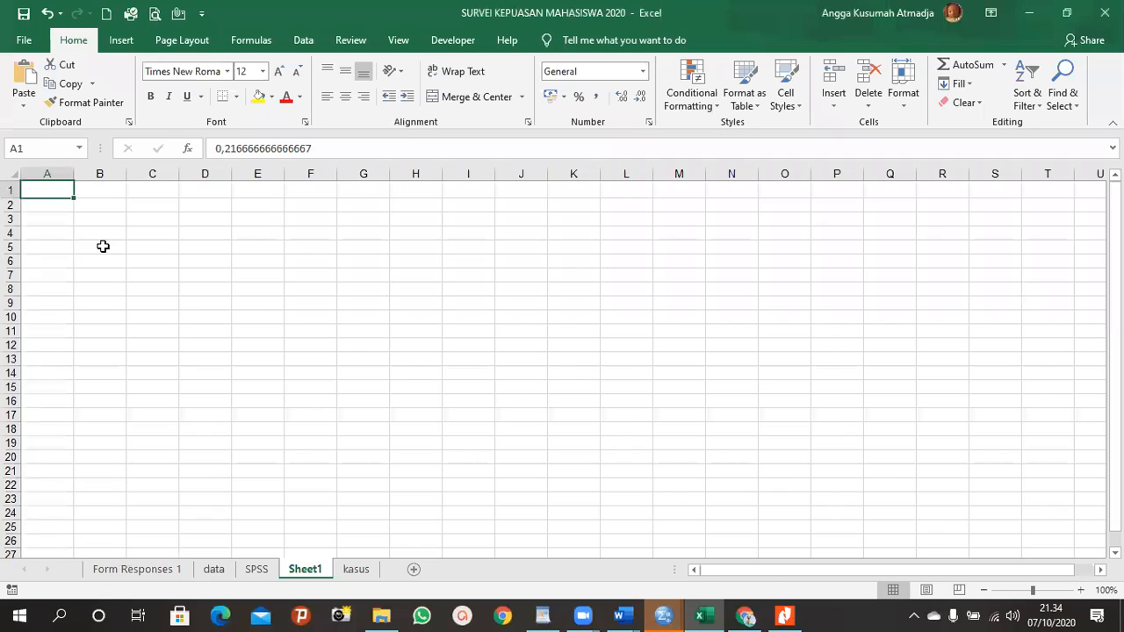
key(ctrl+v)
click(606, 375)
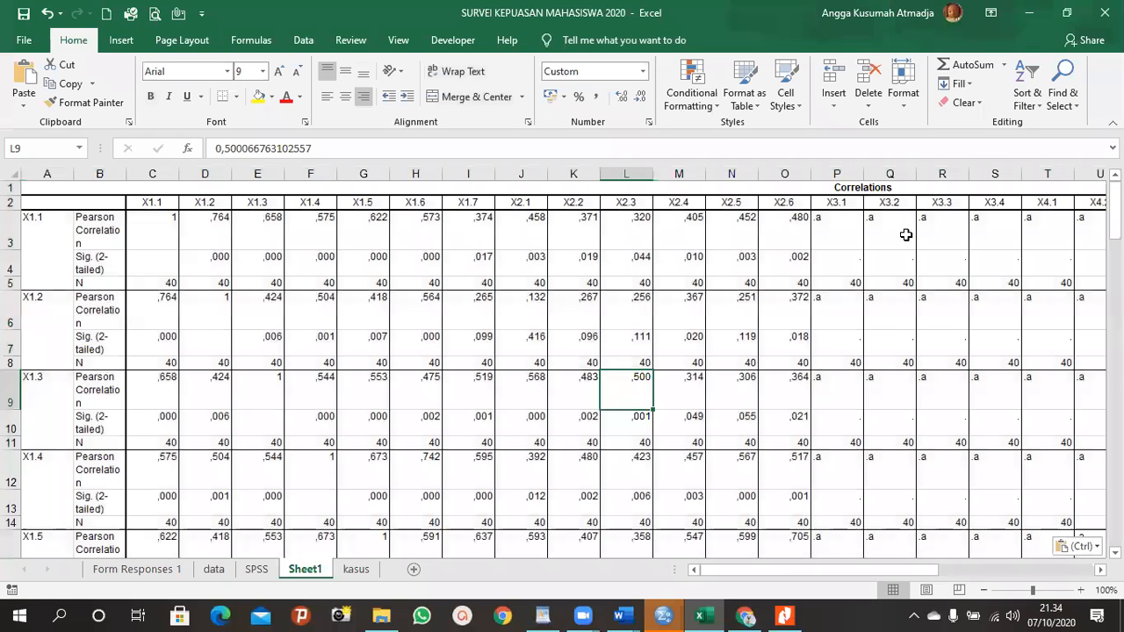
Step: Hide columns C through AE of the pasted table, leaving the item labels and the total column X
click(1046, 174)
drag(1047, 174, 992, 182)
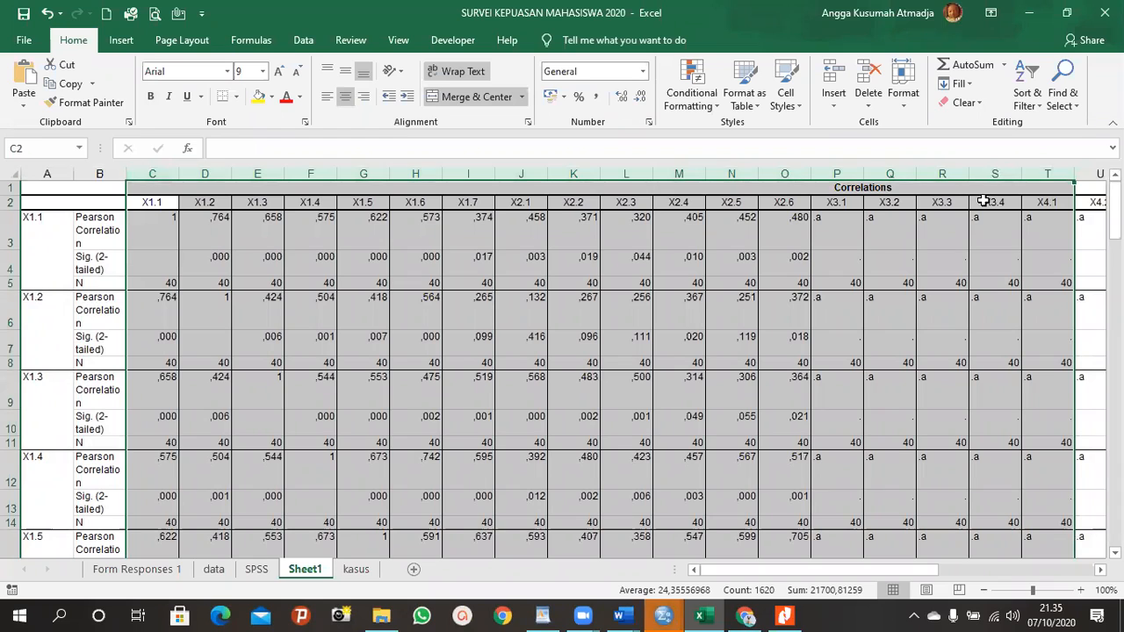
right_click(985, 201)
click(1025, 417)
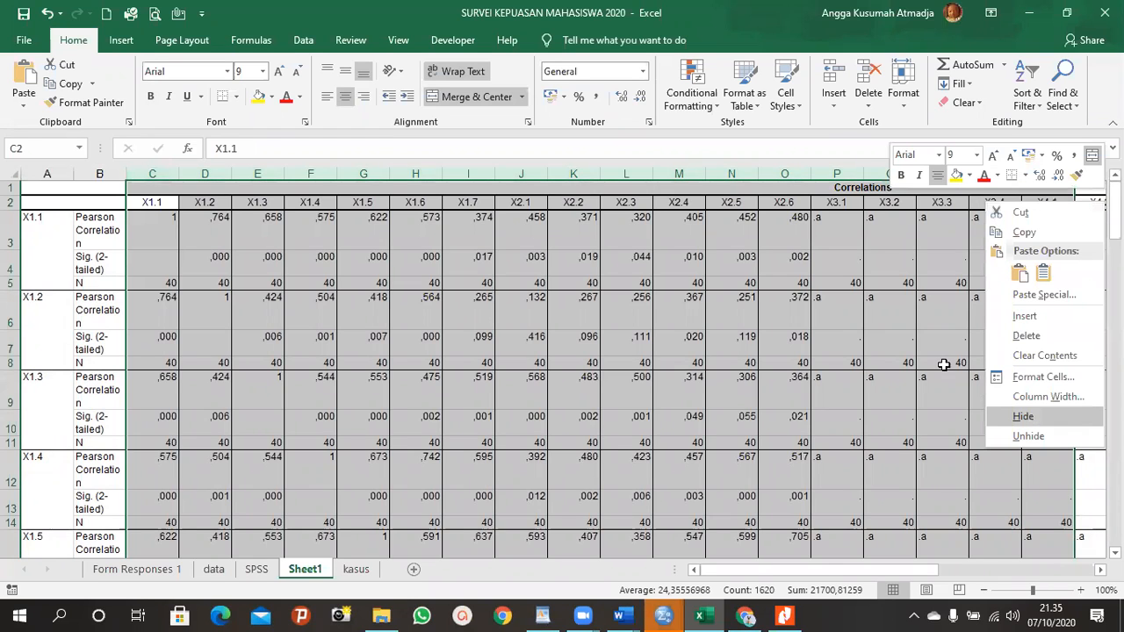
drag(680, 173, 150, 168)
right_click(150, 172)
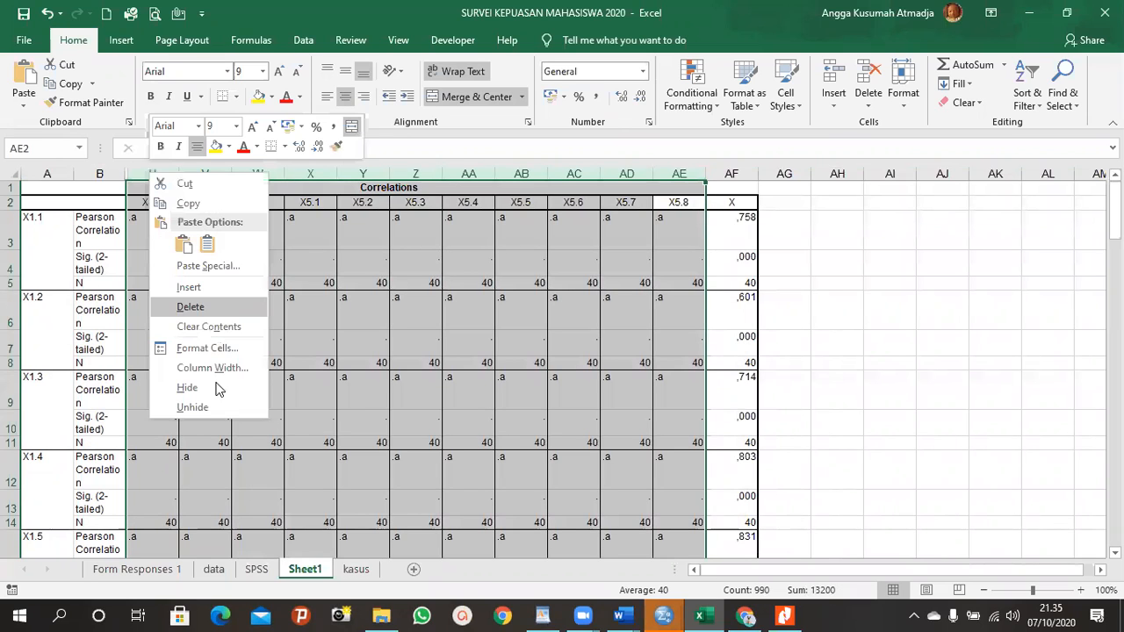
click(231, 306)
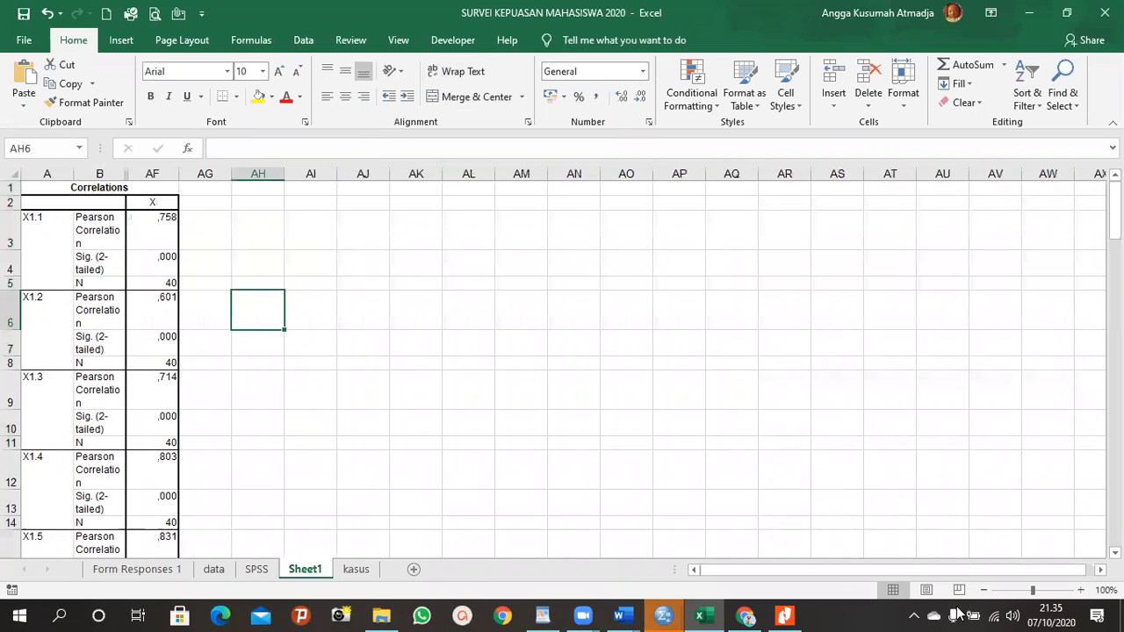
Step: Examine the Pearson Correlation, Sig. and N values of every item in column X, including the rows from X3.1 onward
click(164, 245)
click(163, 266)
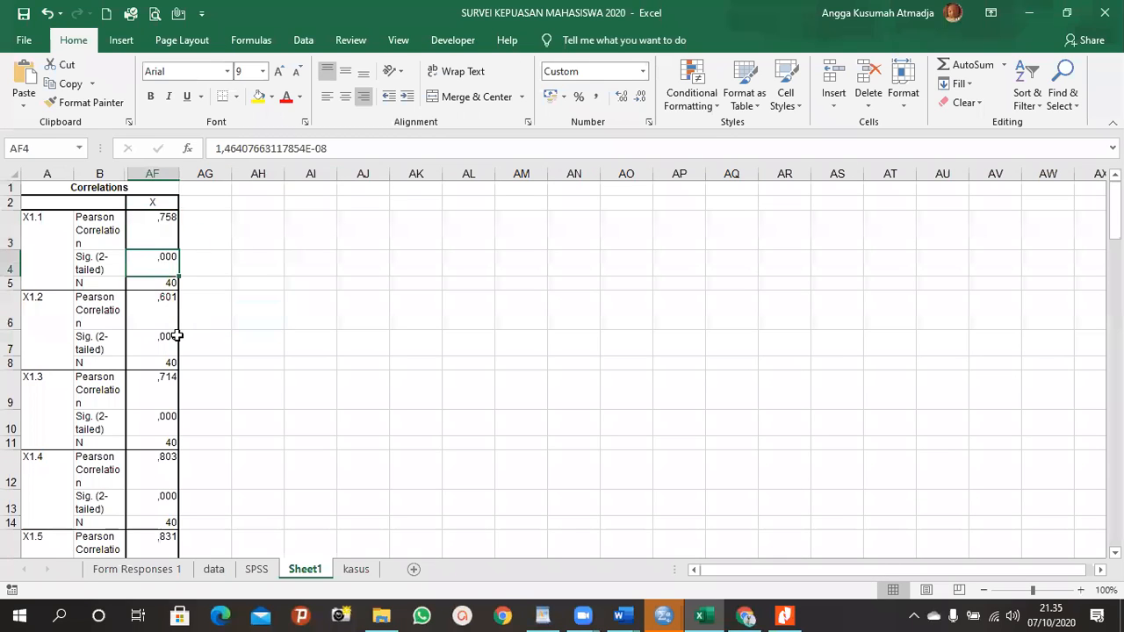
scroll(177, 335, down, 12)
scroll(168, 398, down, 1)
click(154, 257)
scroll(163, 303, up, 1)
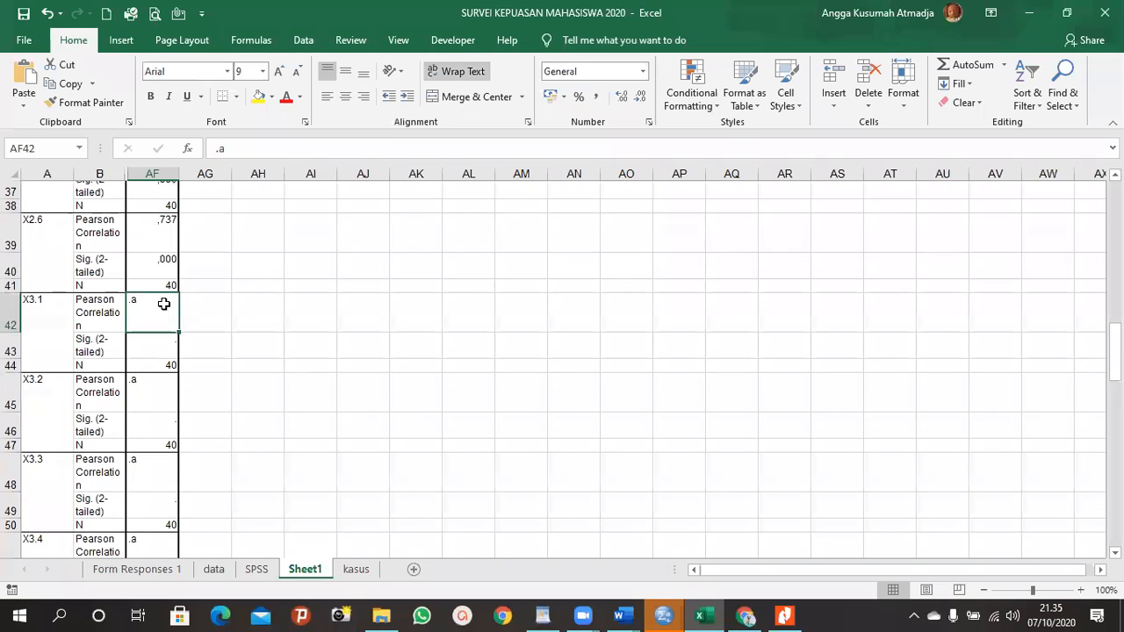
click(159, 361)
click(167, 330)
scroll(188, 406, down, 3)
scroll(168, 453, down, 11)
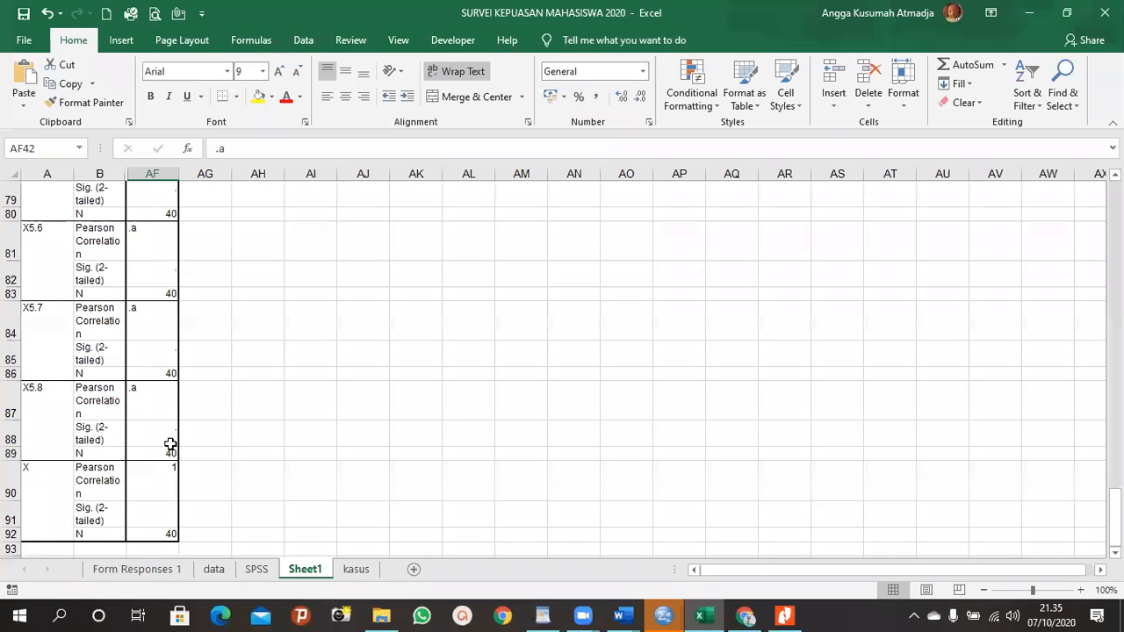
scroll(171, 445, up, 8)
scroll(162, 307, up, 7)
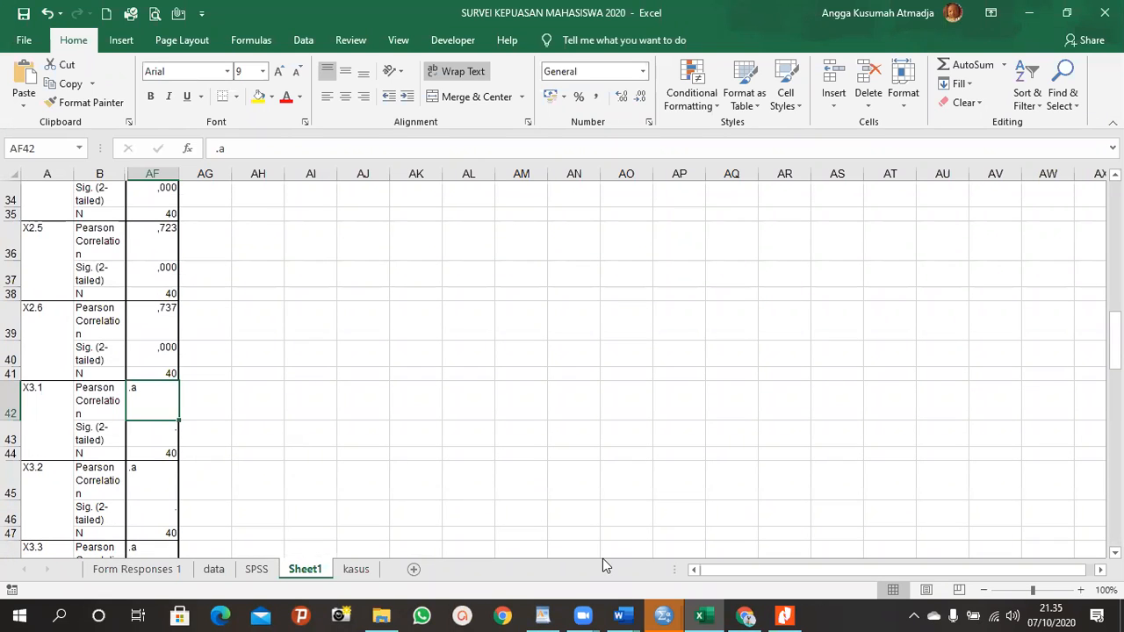
Step: Switch to the SPSS output and review the column X correlations, comparing the items that have coefficients with those that have none
click(663, 615)
click(575, 544)
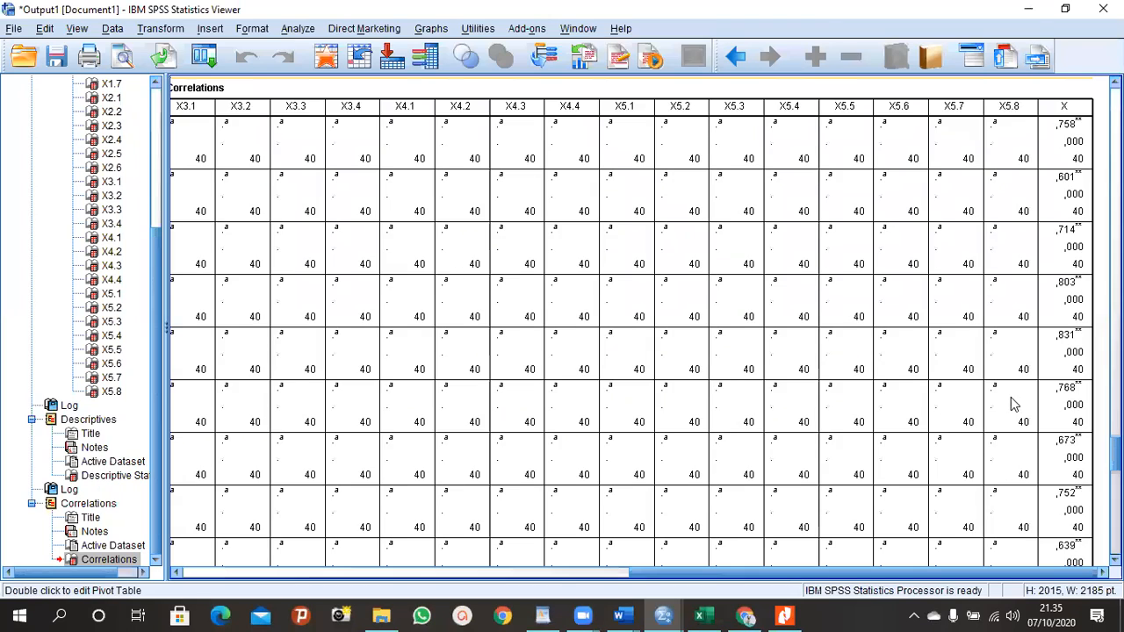
scroll(1014, 402, down, 1)
scroll(1018, 404, down, 3)
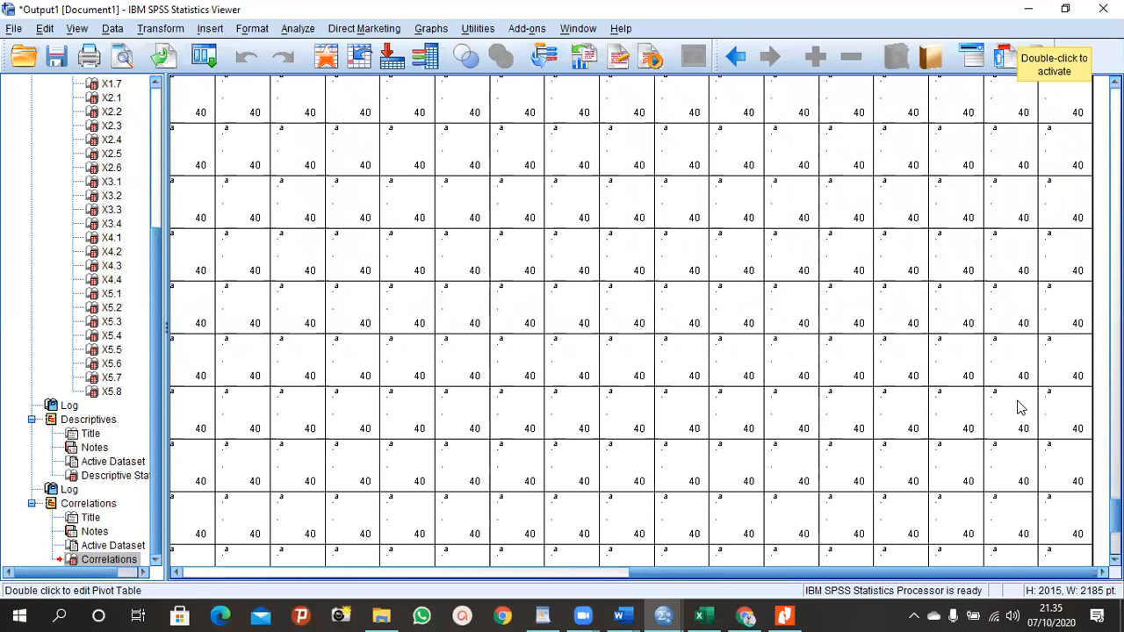
scroll(1018, 404, up, 3)
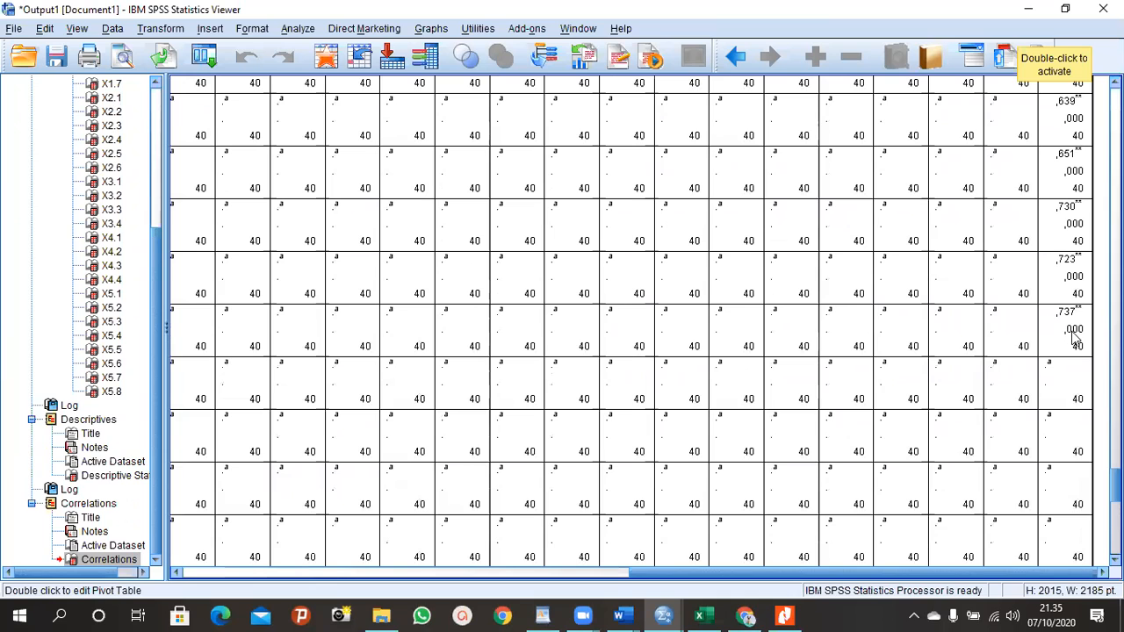
scroll(1007, 367, up, 5)
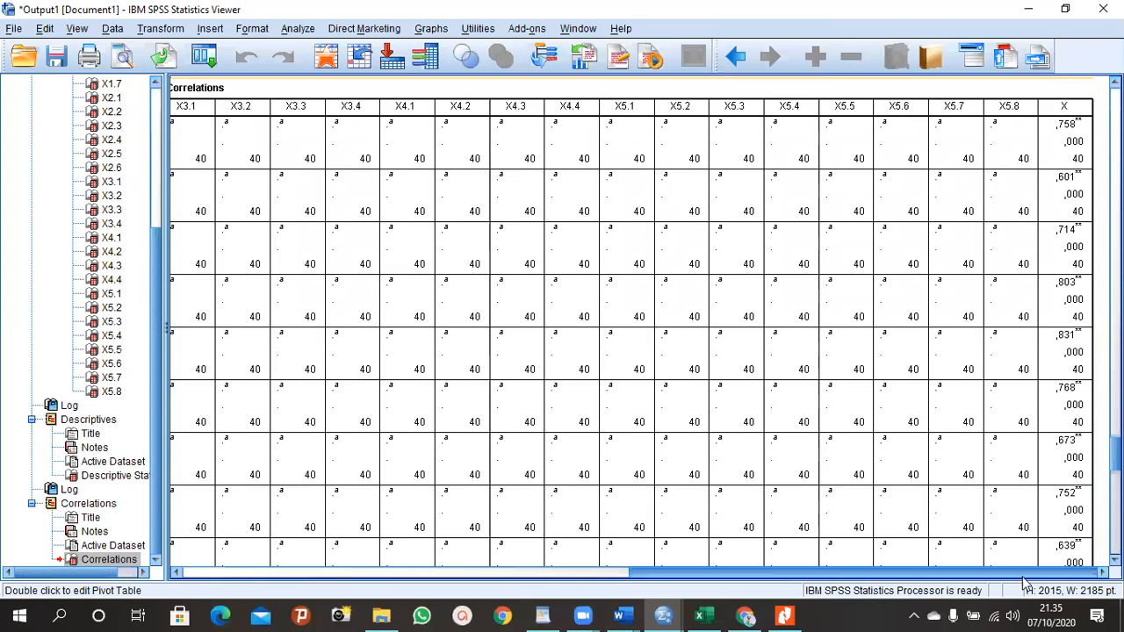
scroll(1016, 454, down, 5)
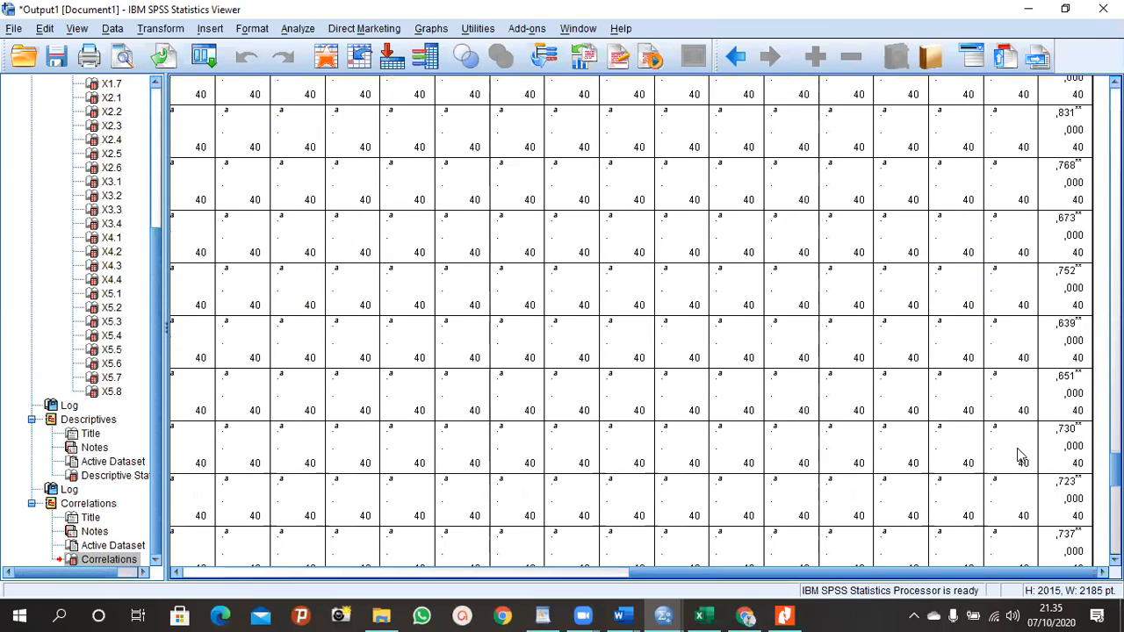
scroll(1066, 394, up, 5)
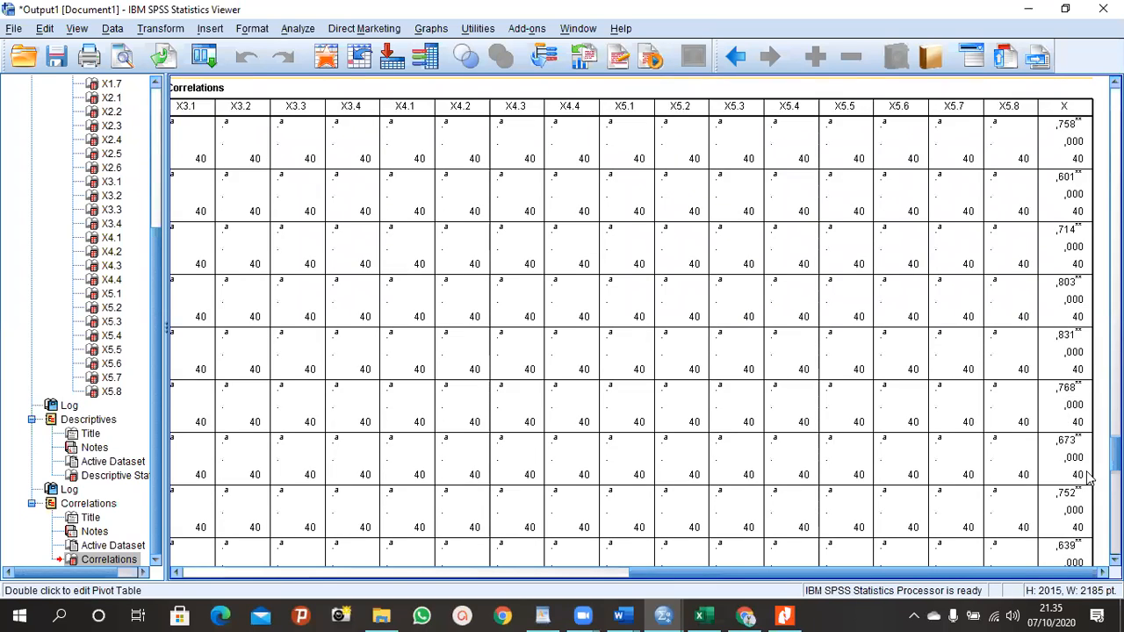
scroll(1088, 475, down, 4)
scroll(1085, 472, up, 5)
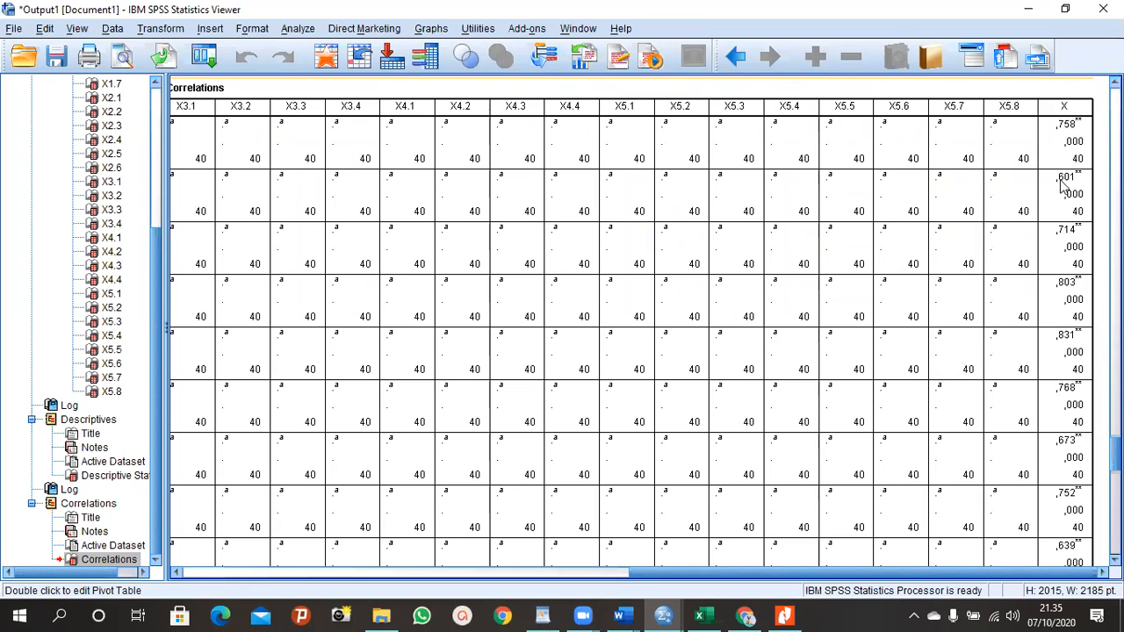
Step: Switch to the example thesis in Nitro Pro and read the validity results in Tabel V. 13, V. 14 and V. 15
click(784, 614)
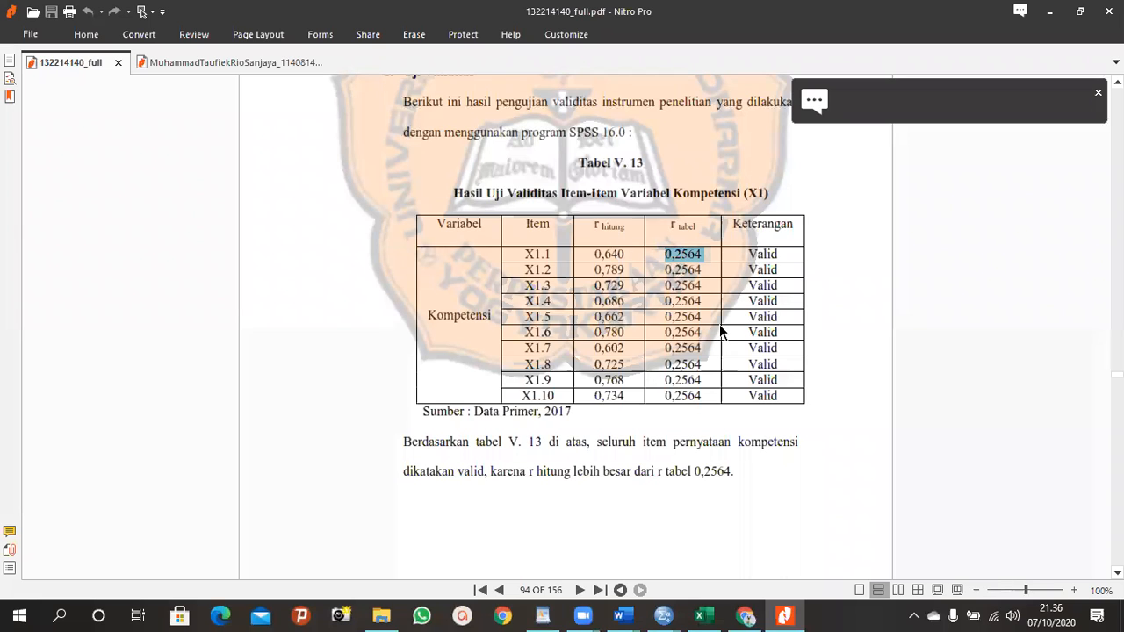
scroll(720, 324, down, 6)
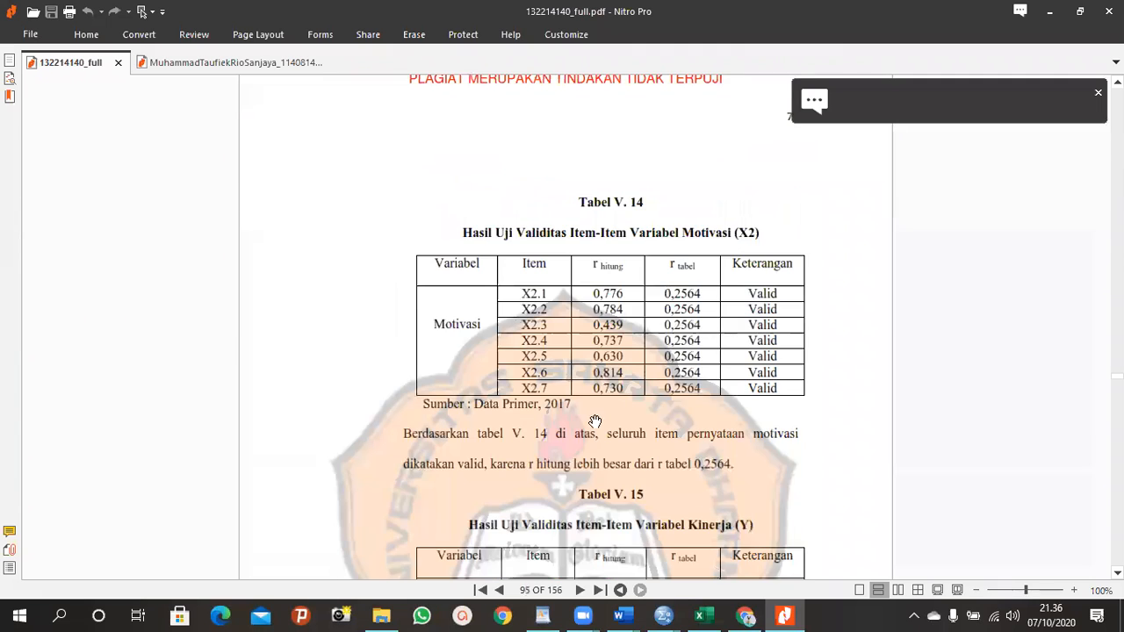
scroll(595, 419, down, 3)
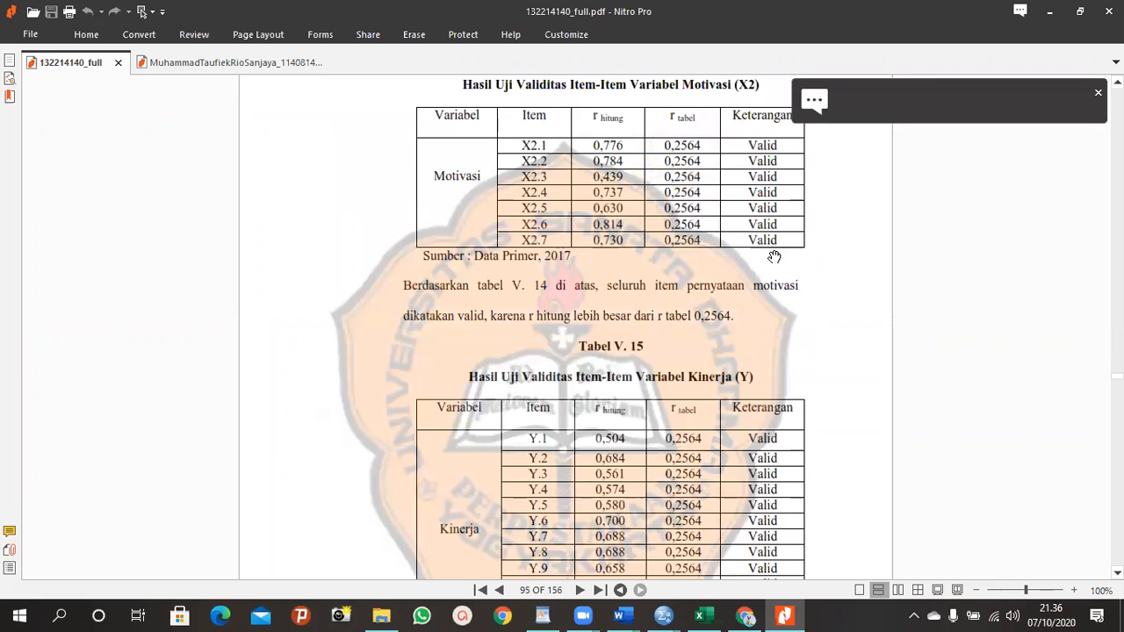
Step: Read the example thesis's conclusion for Tabel V. 15 and the Uji Reliabilitas section with the Cronbach's Alpha results in Tabel V. 16
scroll(762, 273, down, 3)
scroll(594, 383, down, 3)
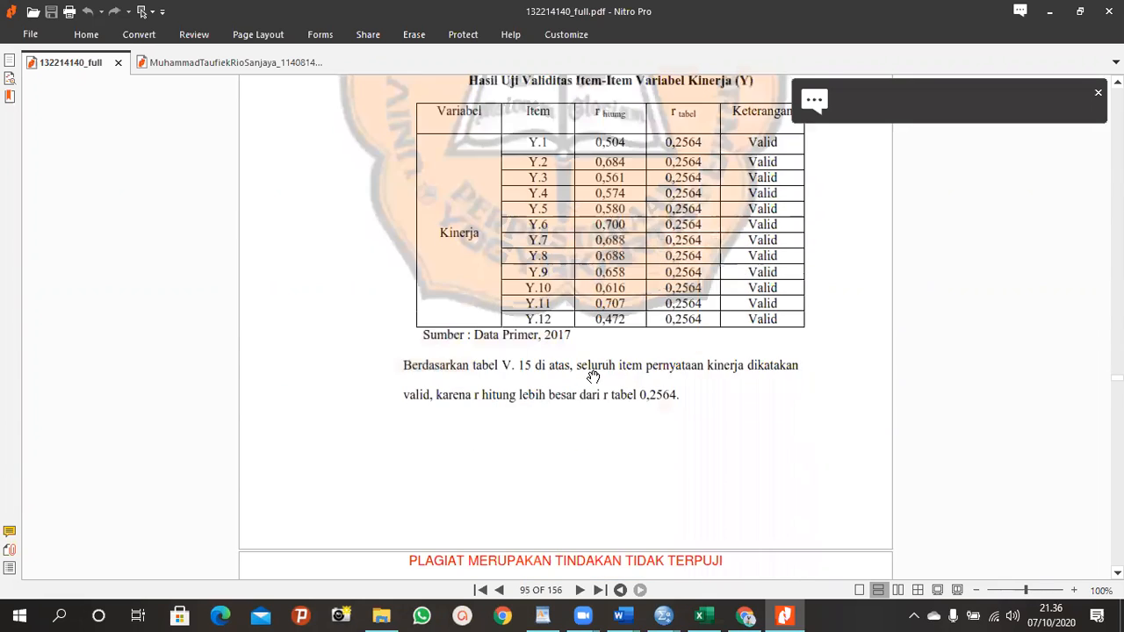
scroll(593, 381, down, 6)
scroll(592, 373, down, 1)
scroll(593, 371, up, 4)
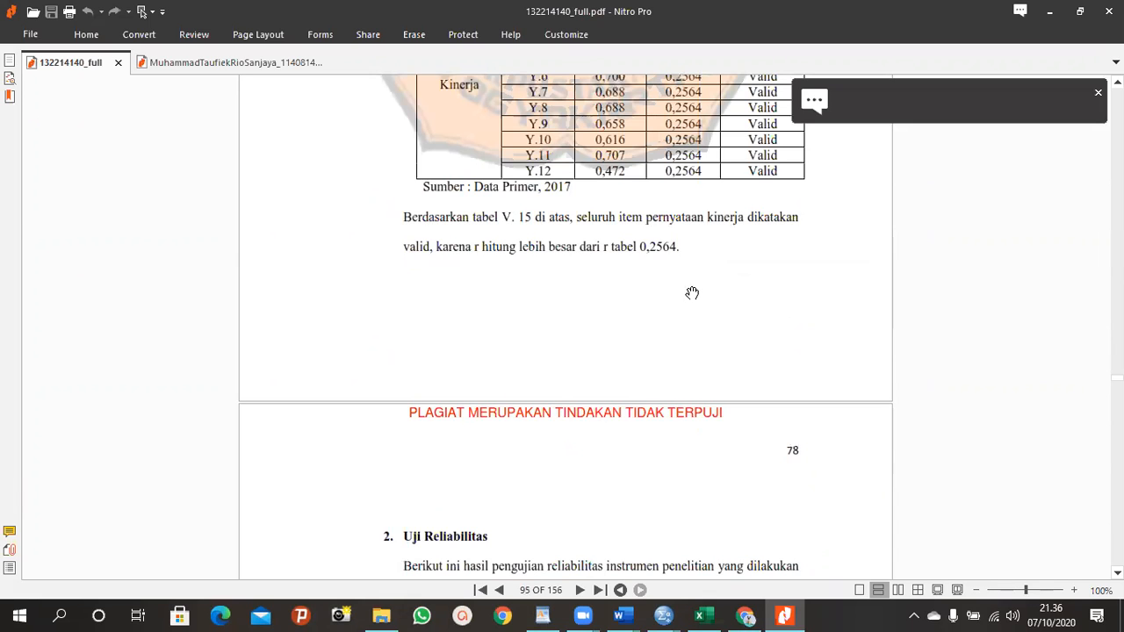
scroll(643, 332, down, 3)
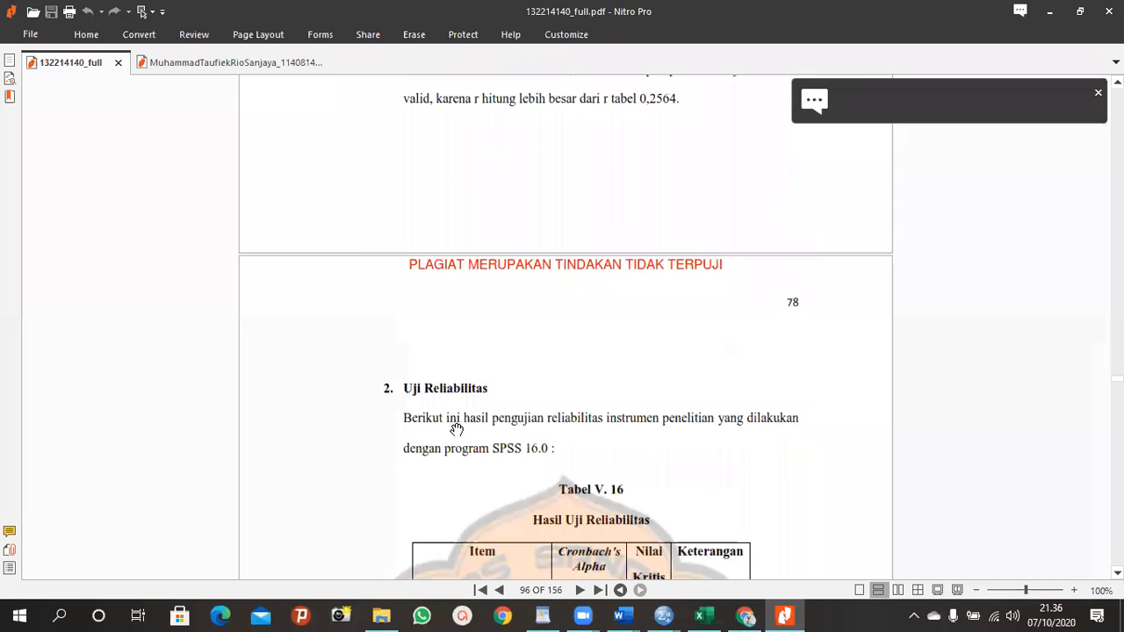
scroll(650, 450, down, 2)
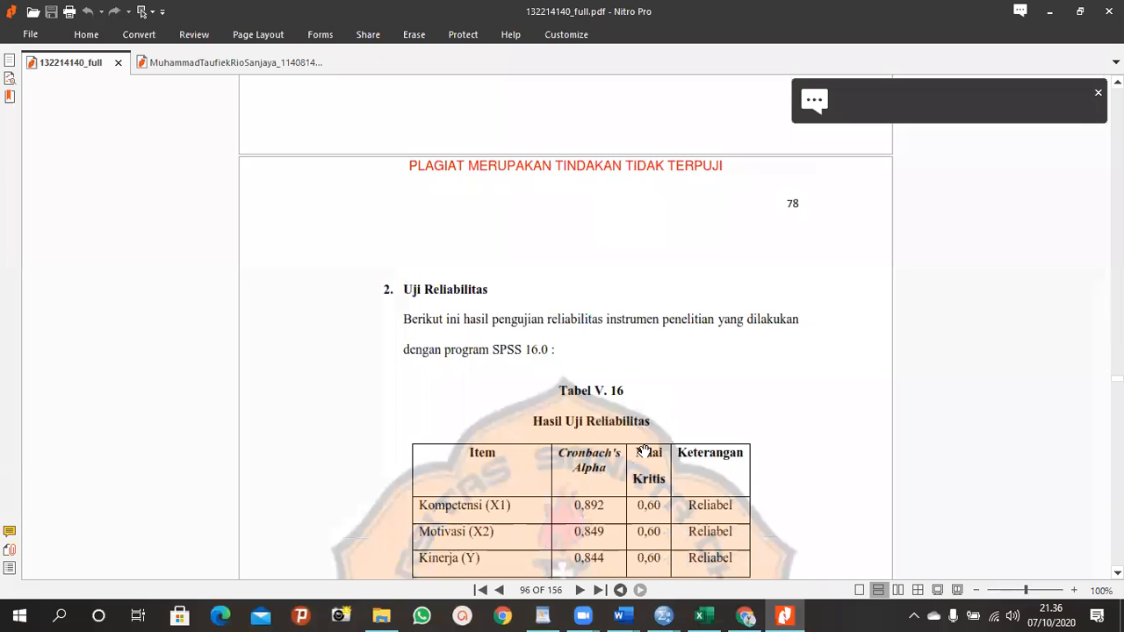
scroll(644, 451, down, 1)
scroll(645, 451, down, 2)
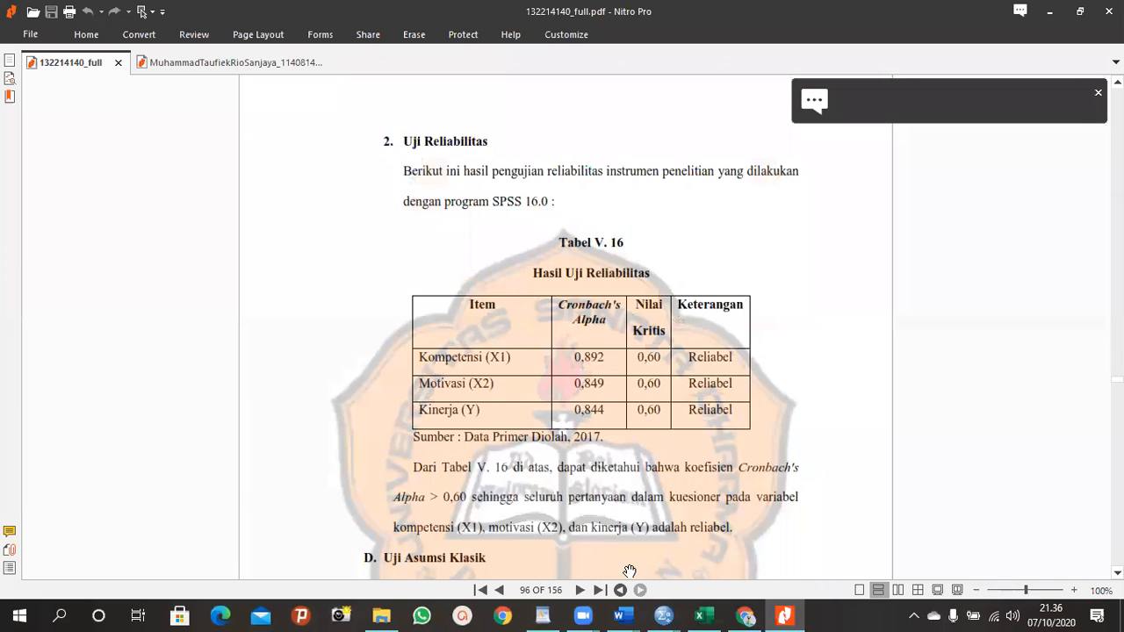
Step: Switch to the WordPad notes and add the line "uji reliabel / kehandalan" below the uji reabilitas heading
click(542, 615)
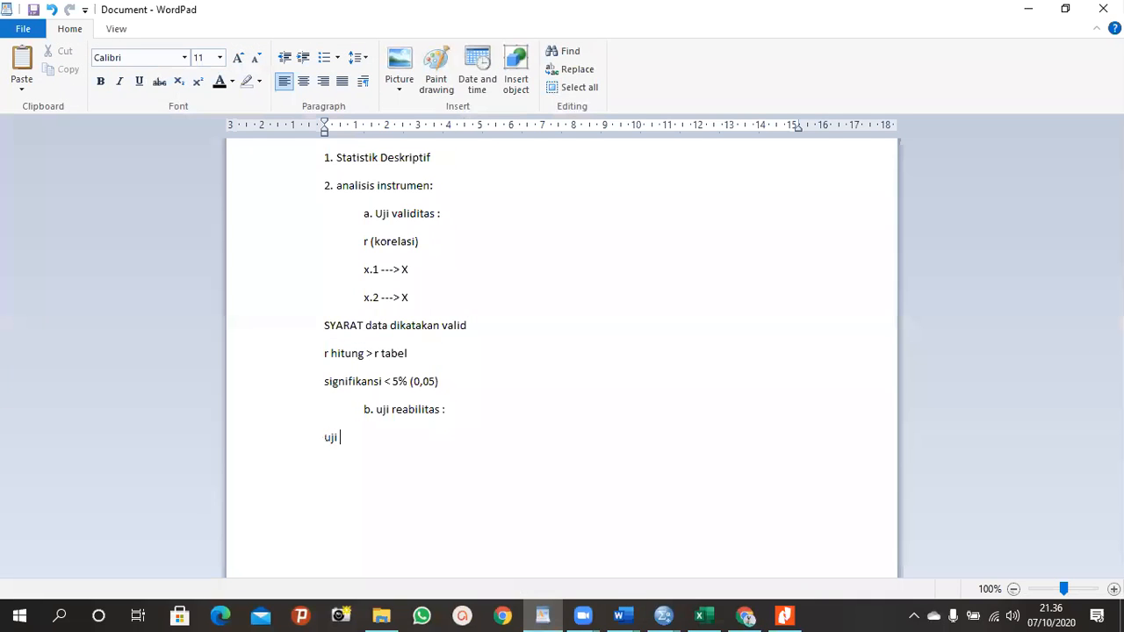
text(uji reliabb)
text(handalan)
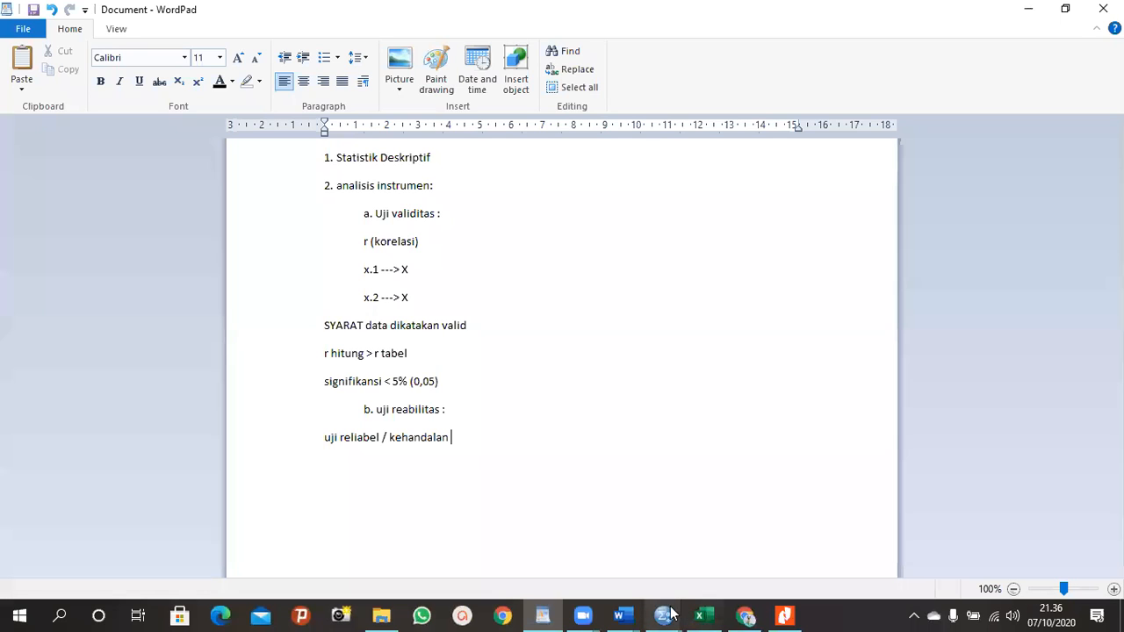
Step: Switch to the SPSS data editor and open a Reliability Analysis for the survey data
mouse_move(672, 613)
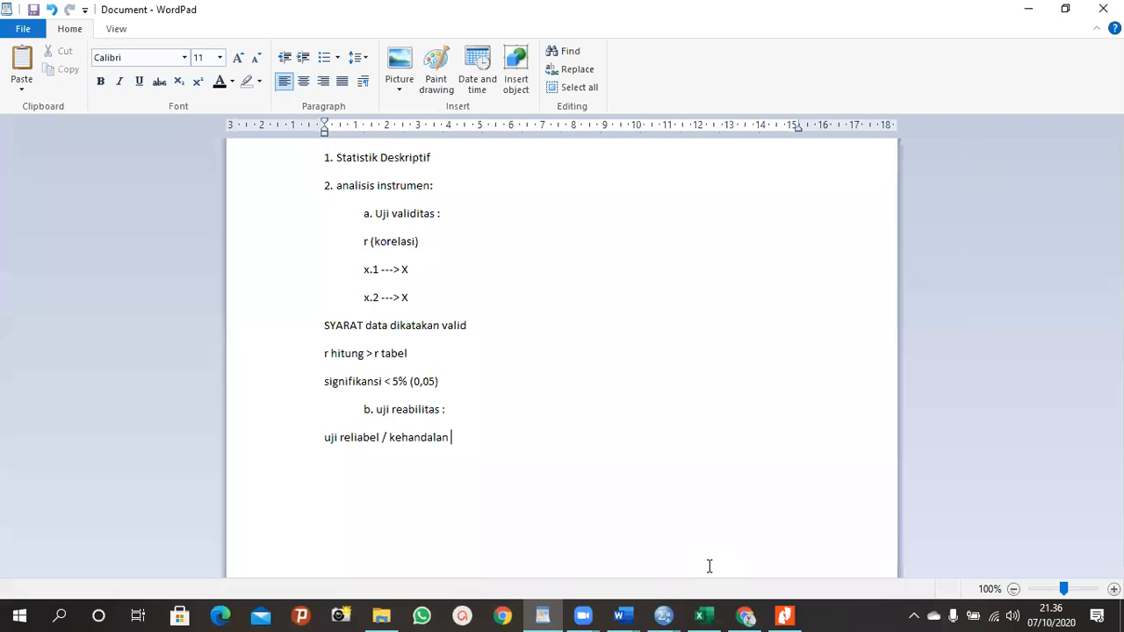
click(632, 550)
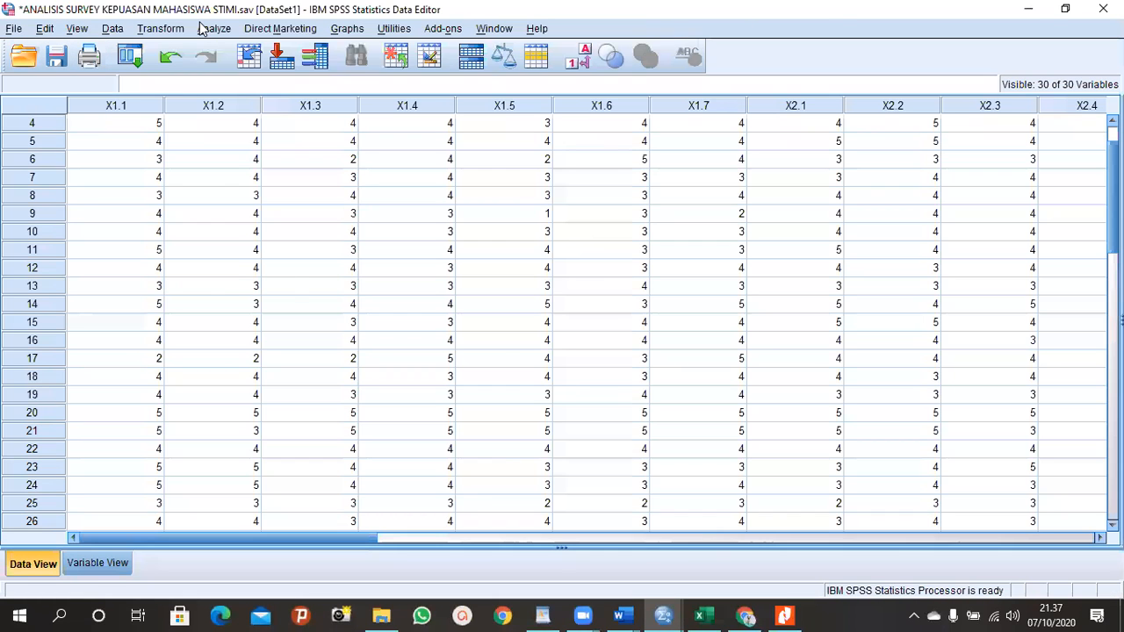
click(202, 29)
mouse_move(313, 296)
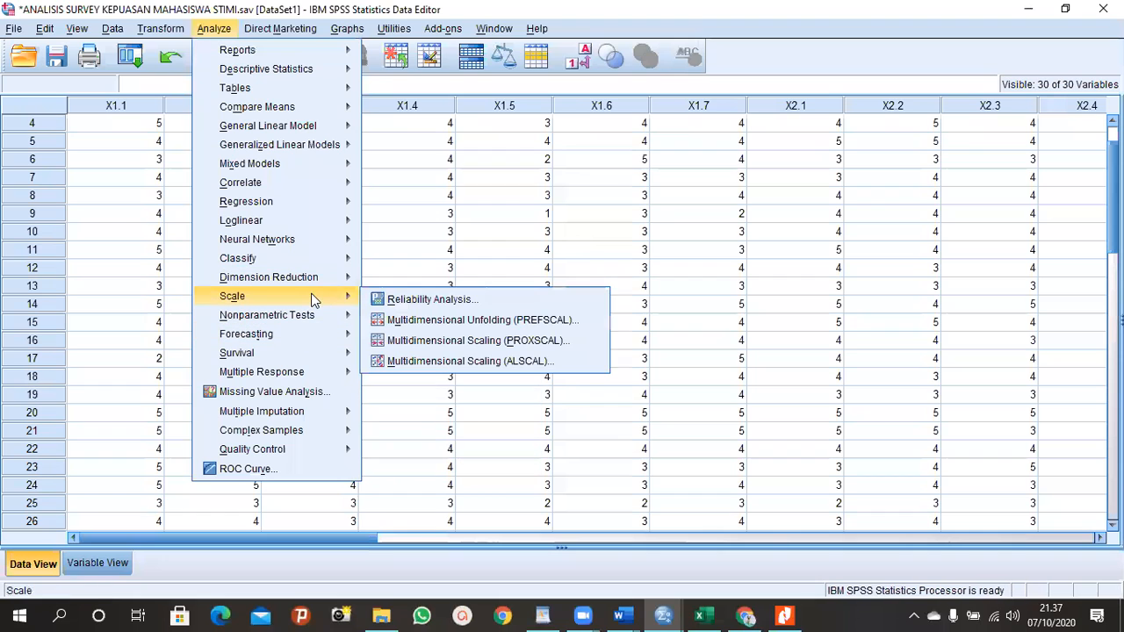
click(411, 300)
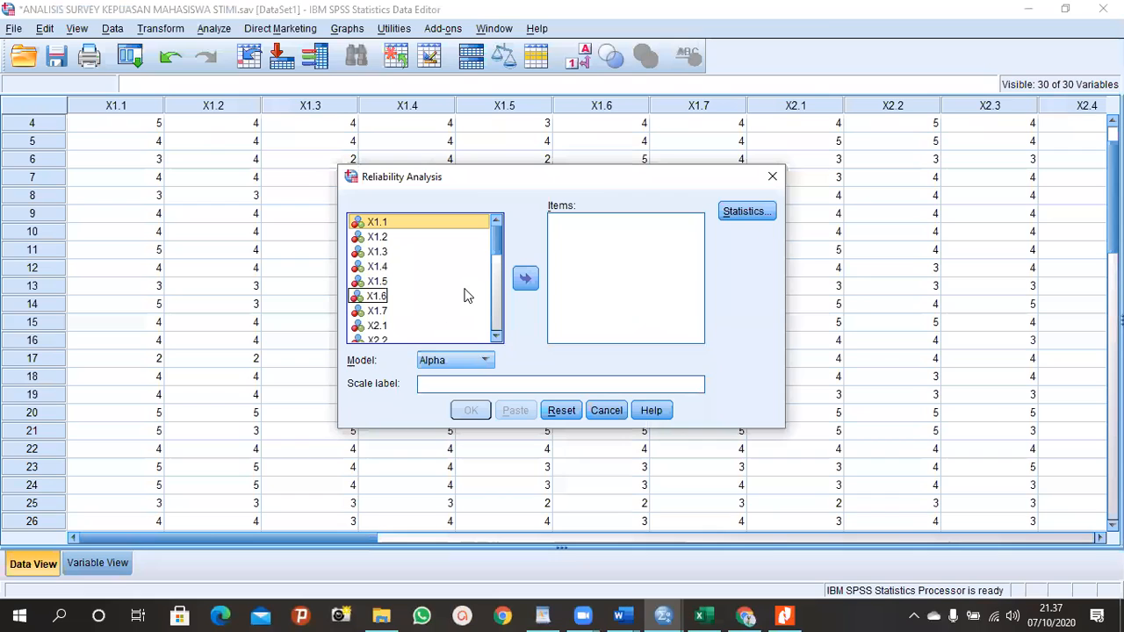
Step: Add all variables from X1.1 to X5.8 to the reliability analysis items, leaving out the total variable X
ctrl+click(379, 237)
ctrl+click(382, 266)
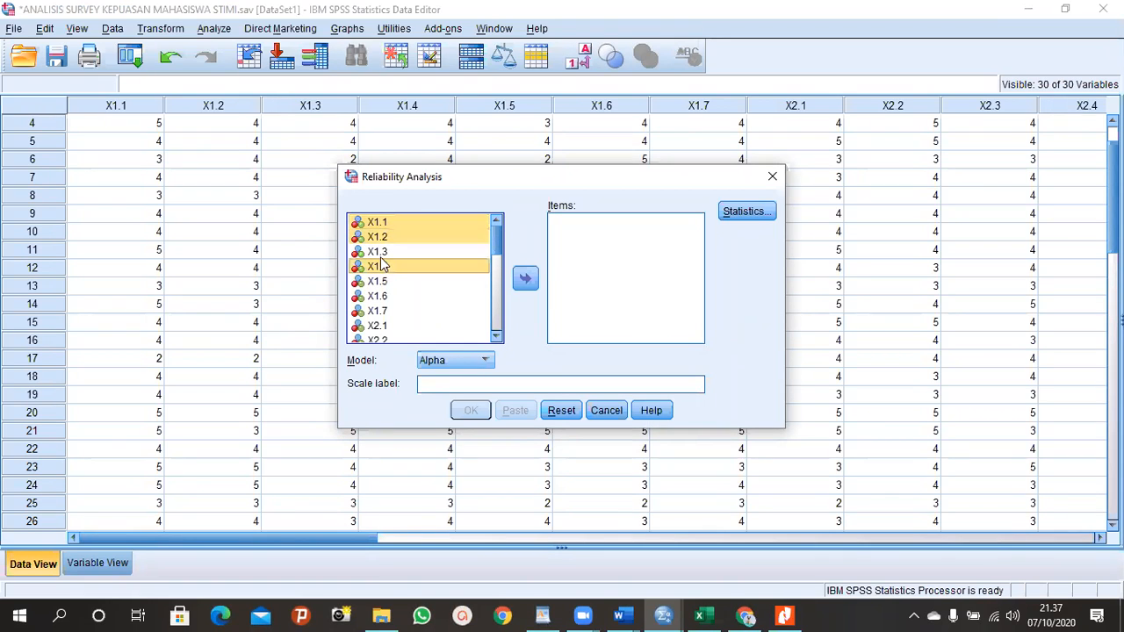
ctrl+click(379, 252)
ctrl+click(385, 282)
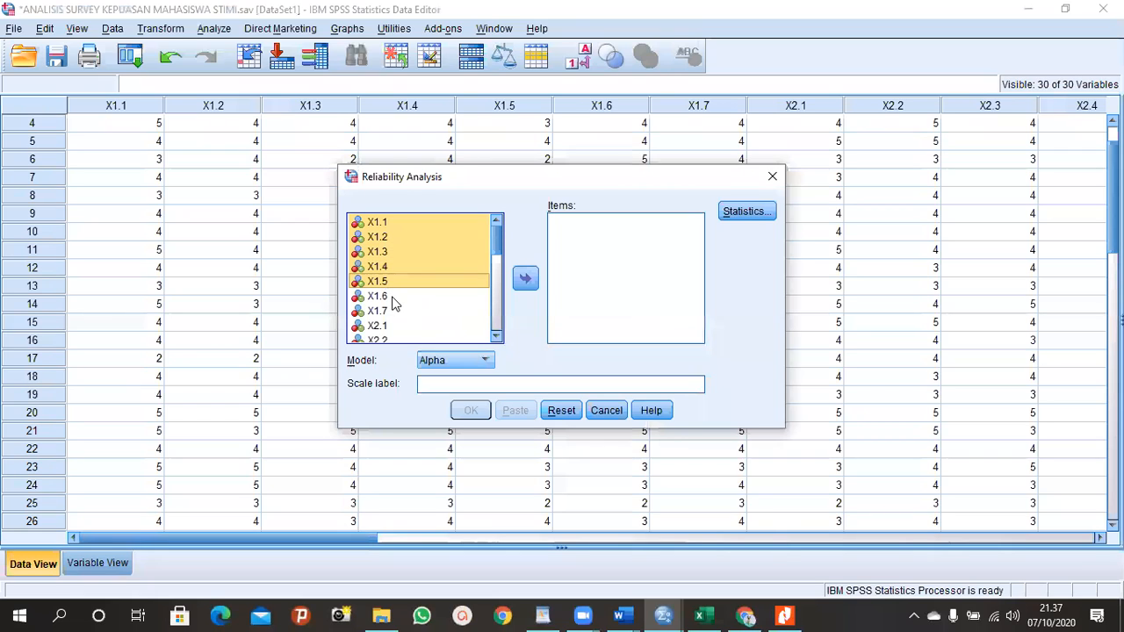
key(ctrl+a)
drag(495, 243, 433, 324)
click(403, 337)
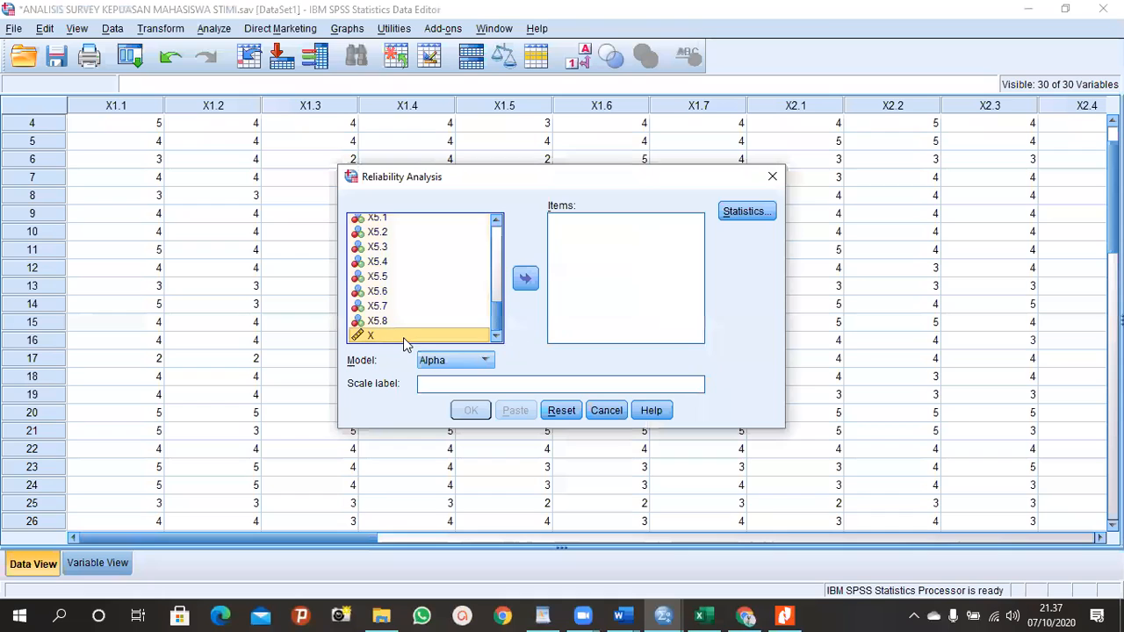
key(ctrl+a)
ctrl+click(410, 332)
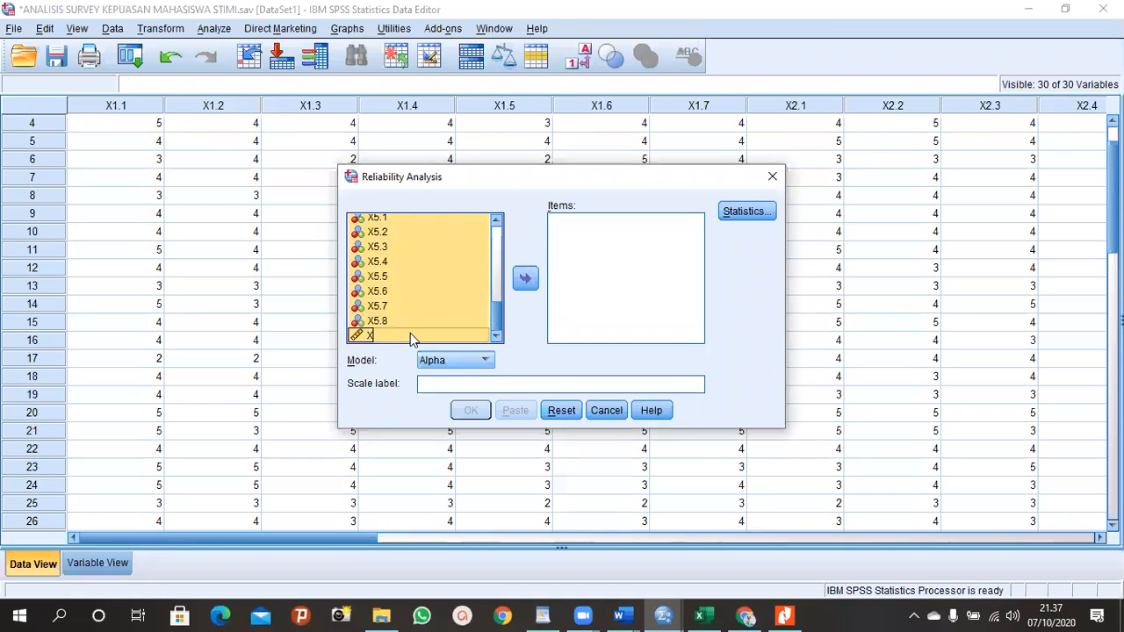
click(525, 279)
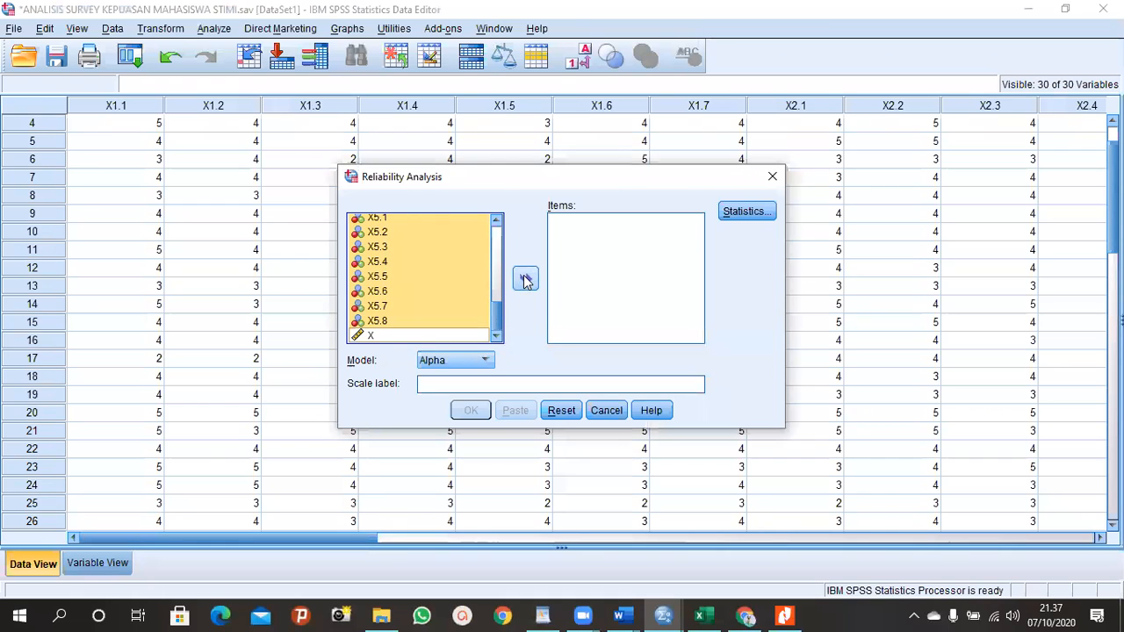
Step: Include the Scale if item deleted descriptives and run the reliability analysis with the Alpha model
click(744, 212)
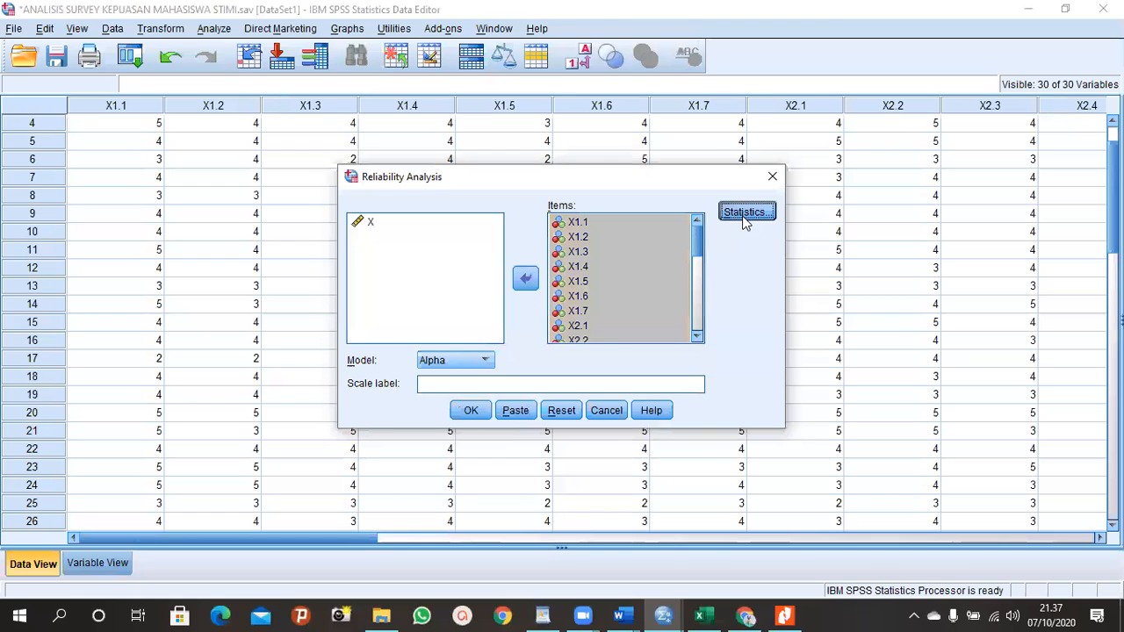
click(463, 223)
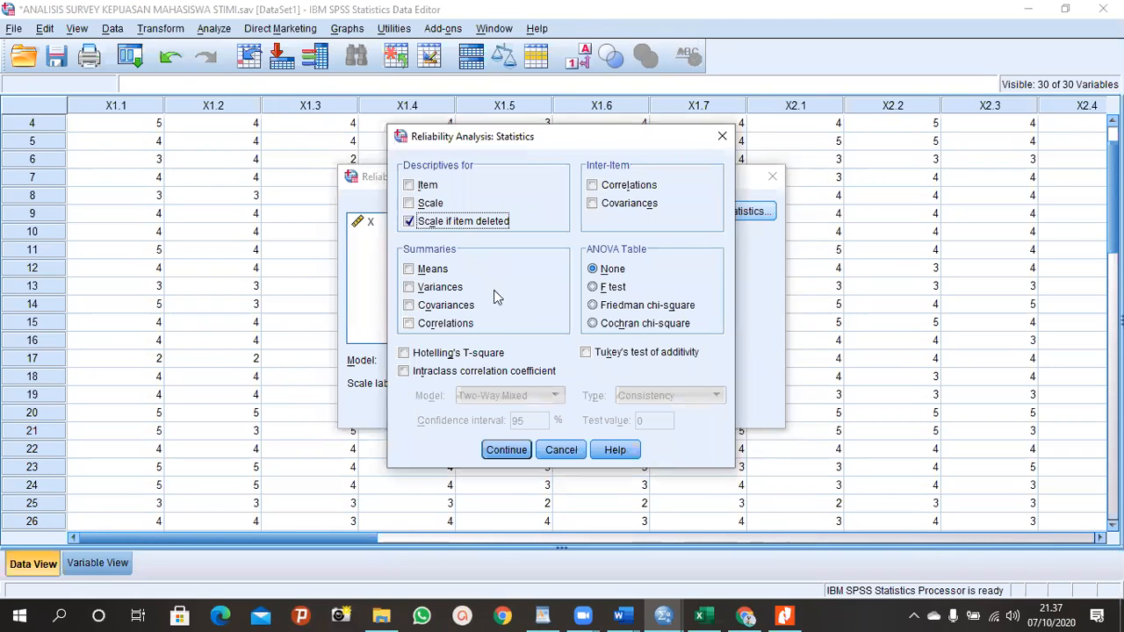
click(515, 451)
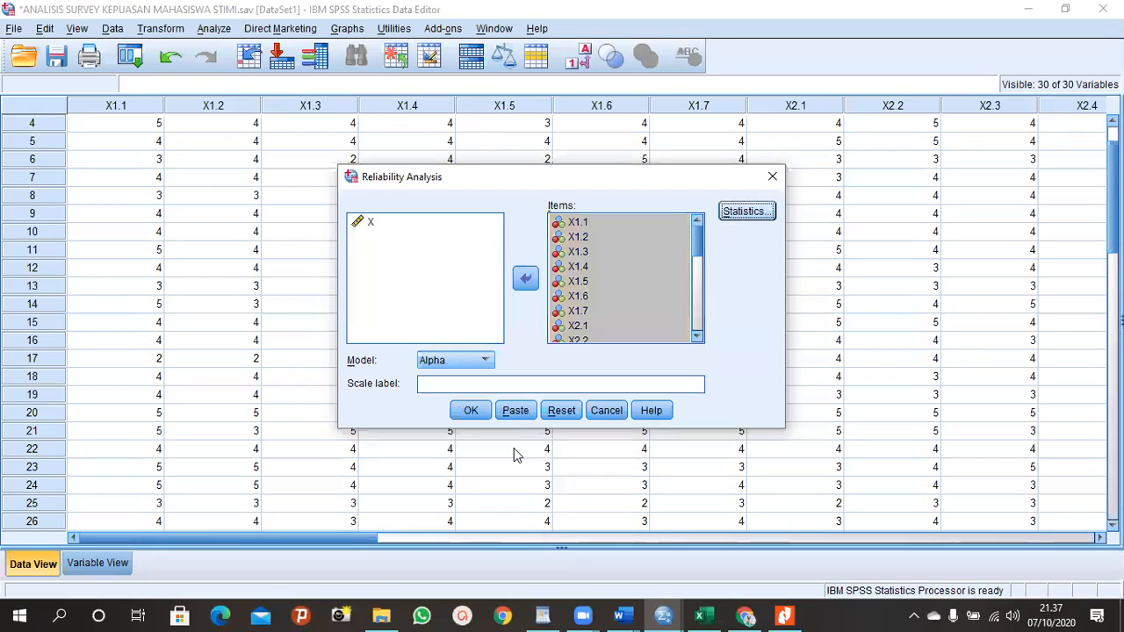
click(470, 412)
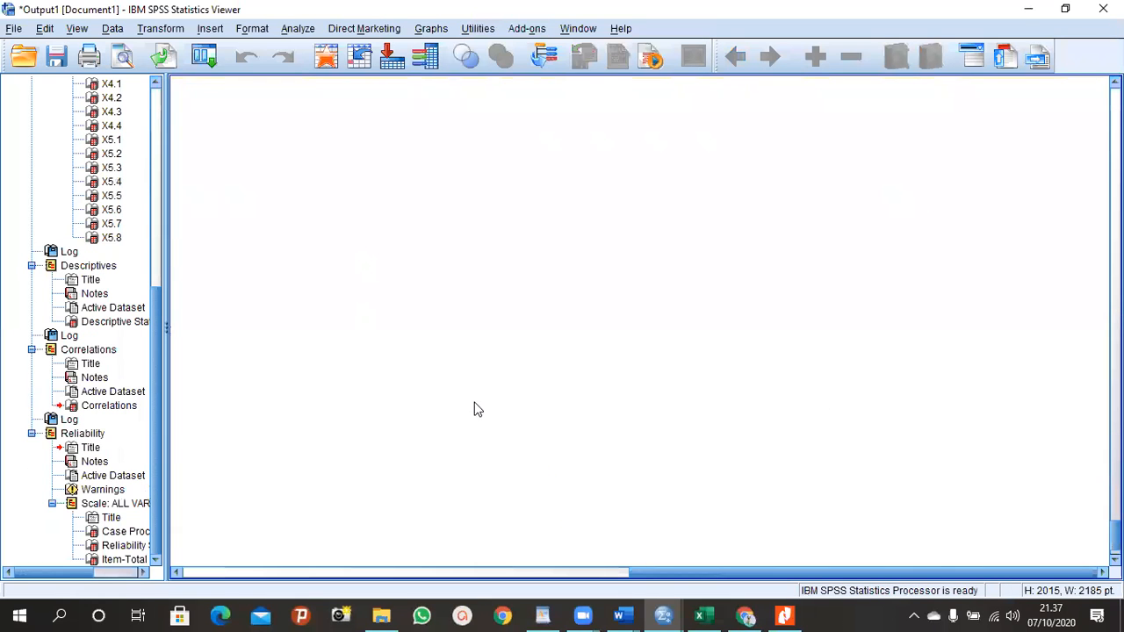
Step: Examine the Cronbach's Alpha in the Reliability Statistics table and the per-item values in Item-Total Statistics down to X5.8
scroll(507, 310, up, 2)
scroll(507, 310, up, 3)
scroll(502, 311, down, 6)
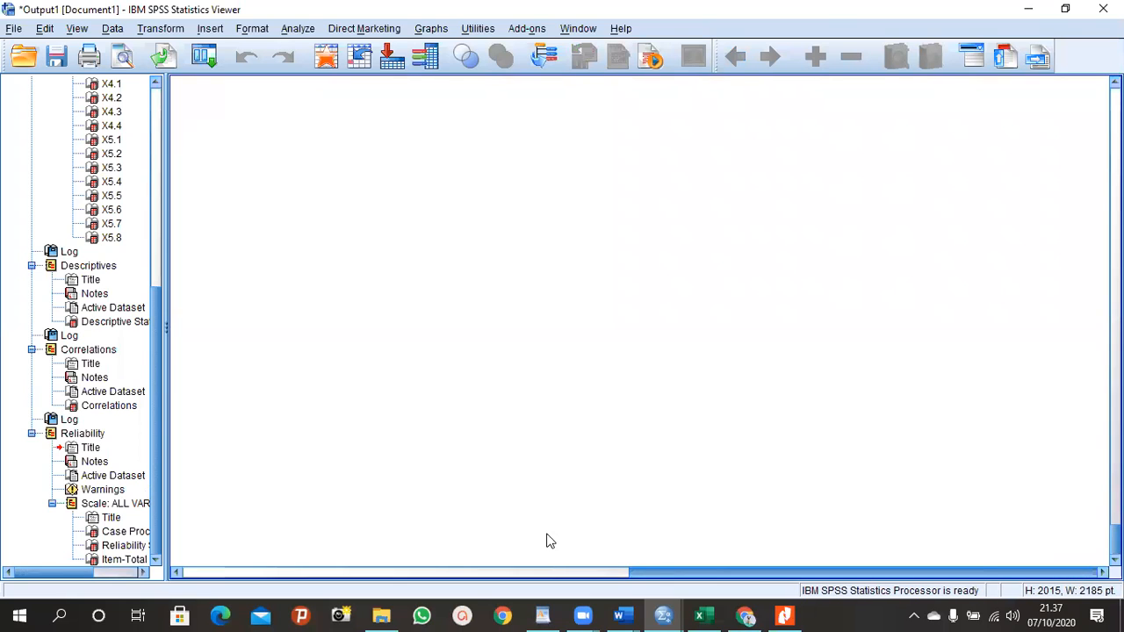
scroll(431, 325, up, 5)
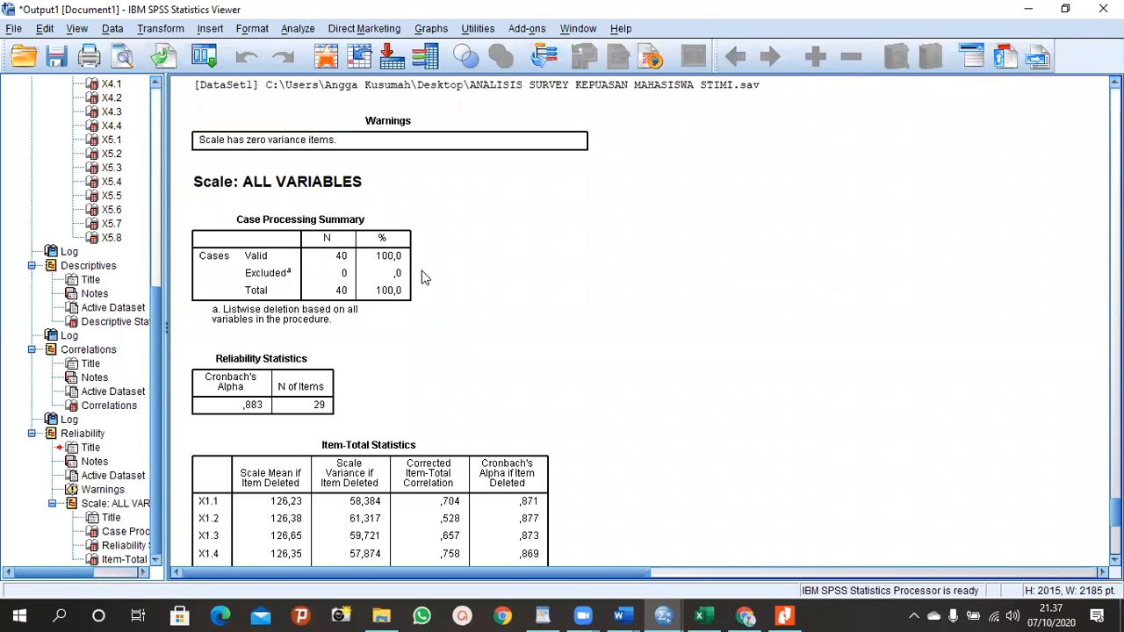
scroll(422, 278, down, 2)
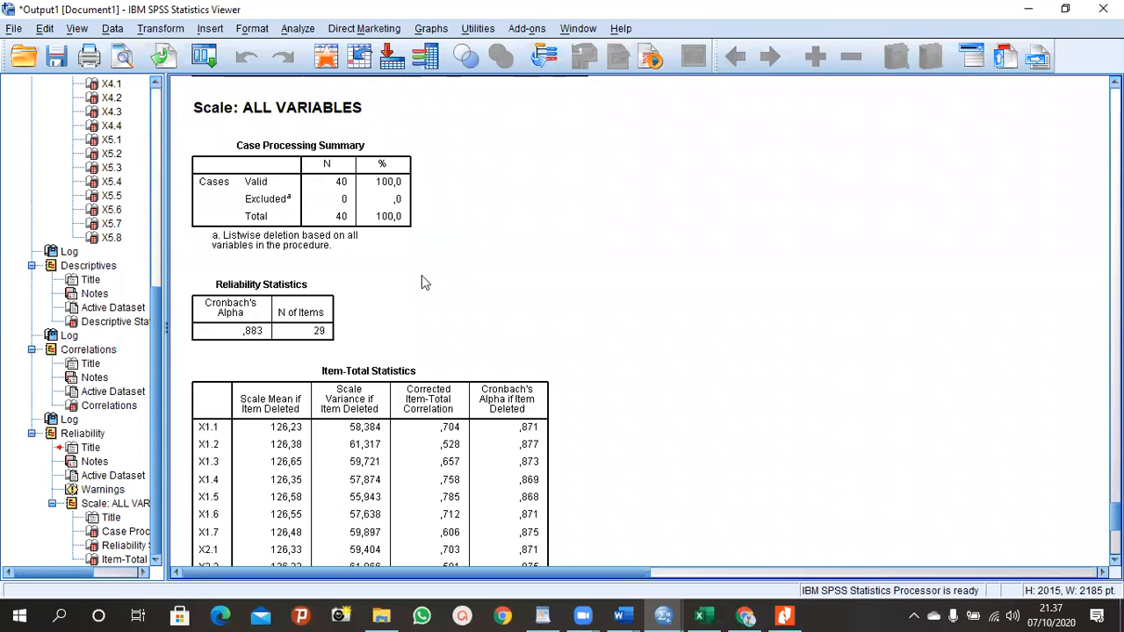
click(263, 334)
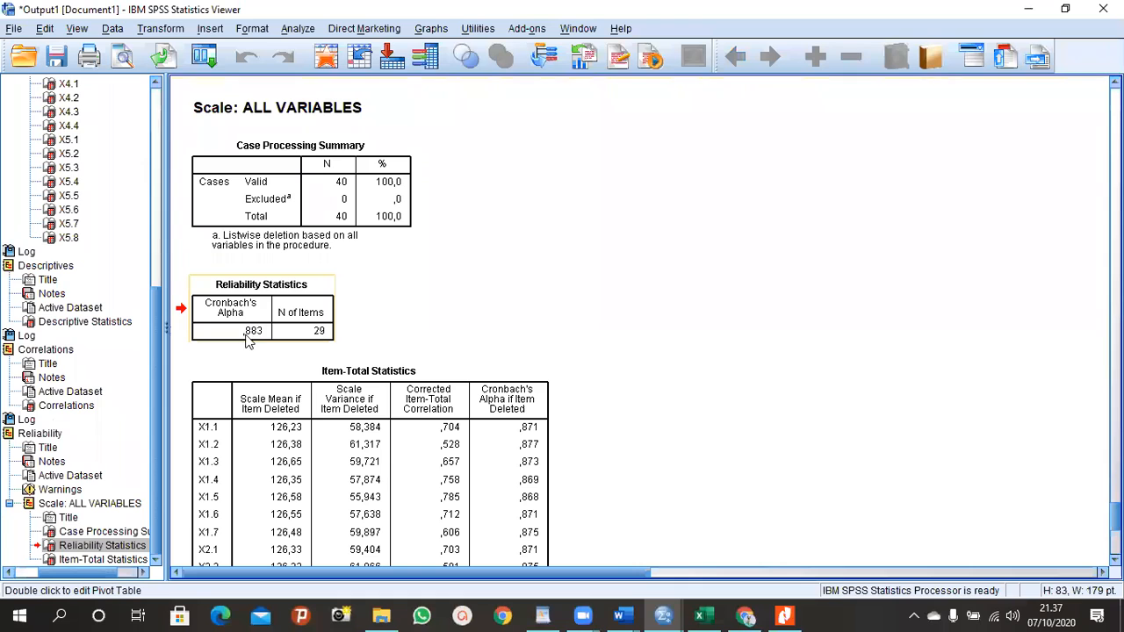
scroll(339, 354, down, 10)
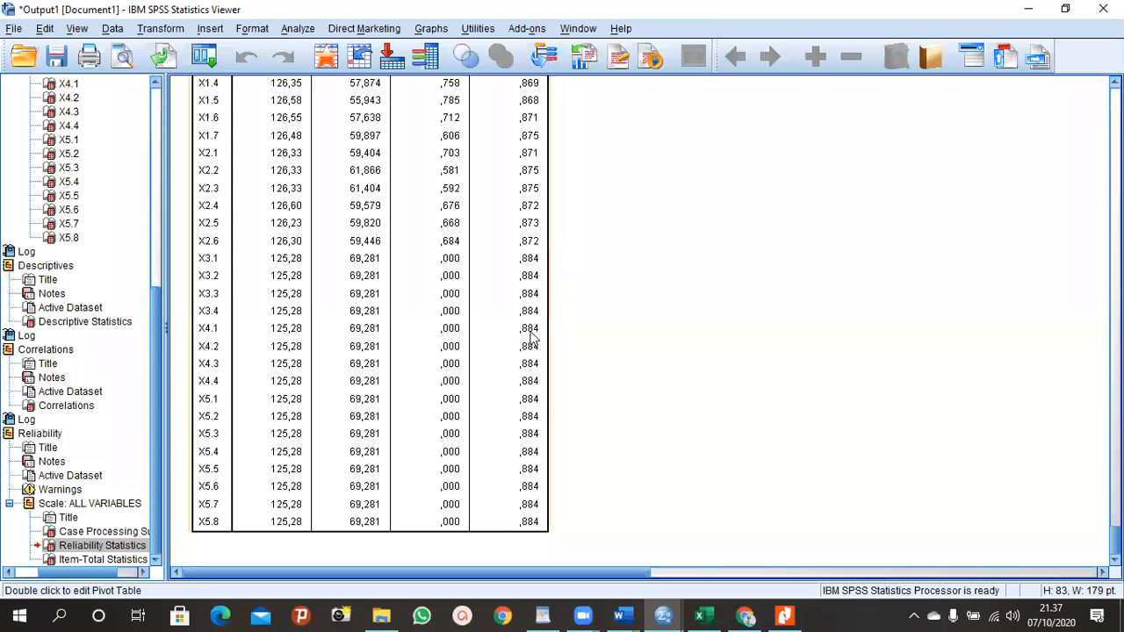
scroll(523, 352, up, 2)
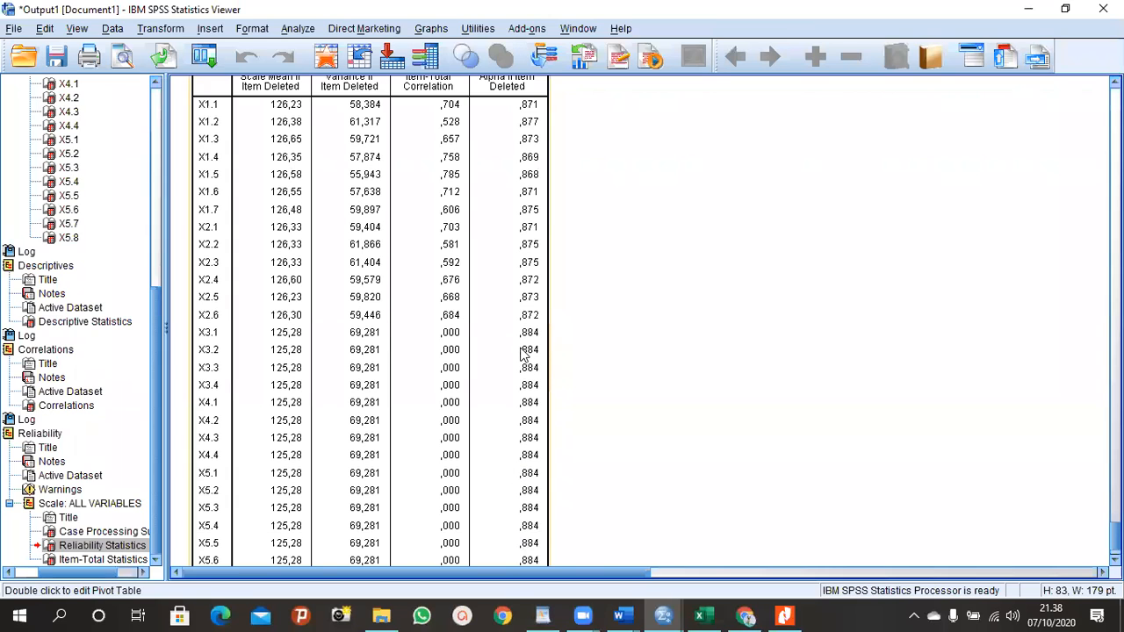
scroll(522, 351, down, 2)
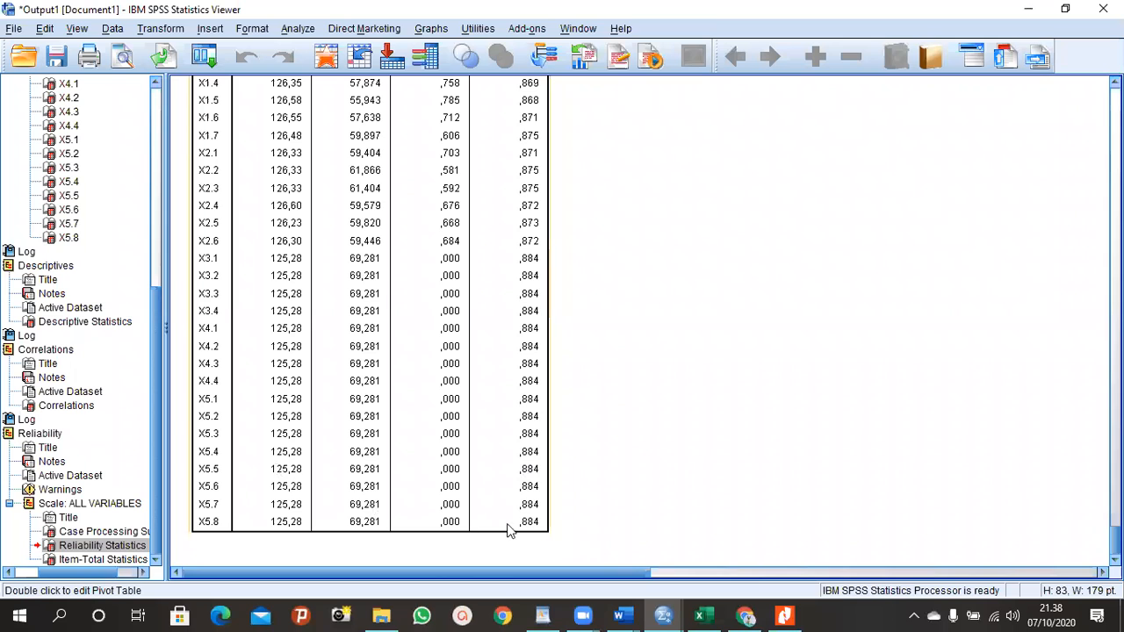
Step: Go back to the Correlations table and inspect the Pearson Correlation and Sig. cells of the items from X3.1 onward
scroll(527, 492, up, 20)
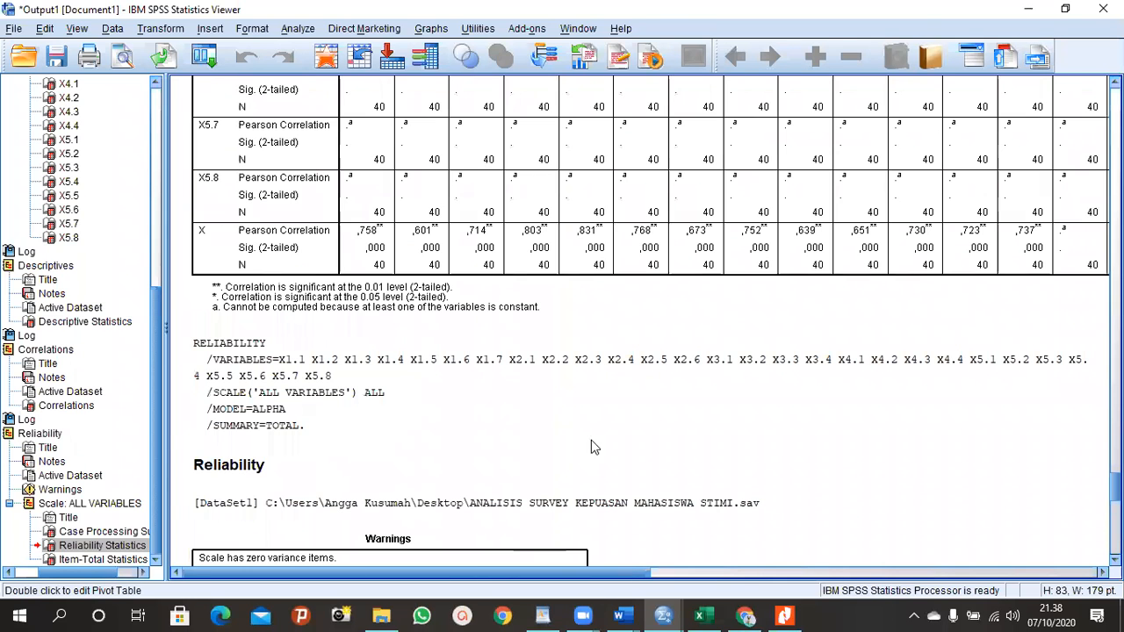
click(1089, 238)
scroll(1078, 395, down, 12)
scroll(1083, 419, down, 12)
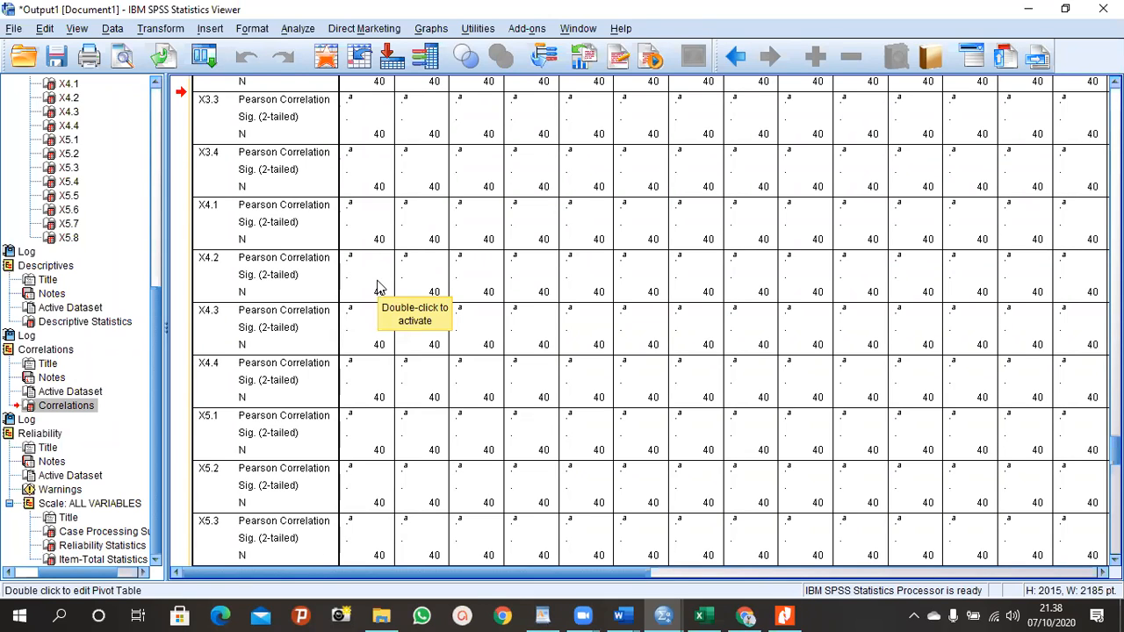
scroll(379, 288, up, 2)
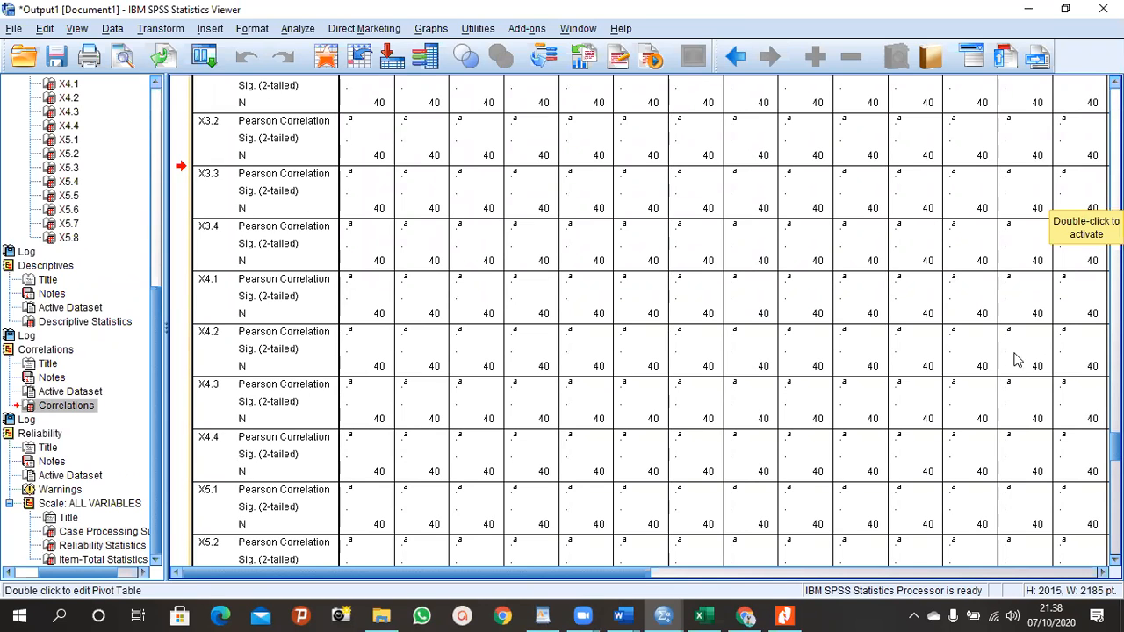
scroll(1066, 395, up, 4)
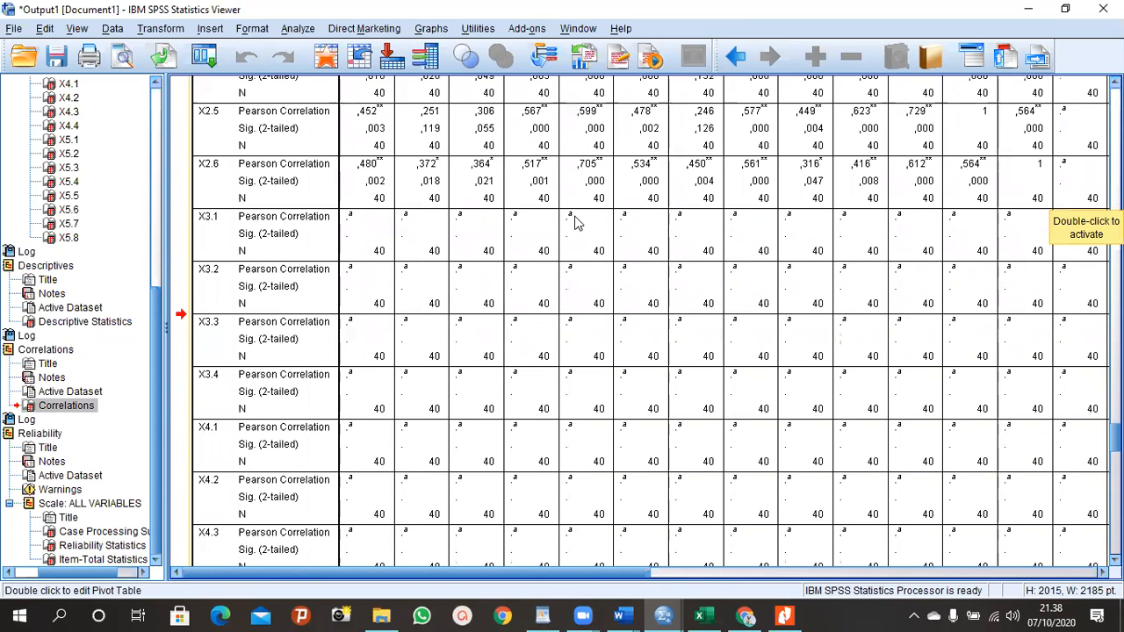
Step: Move the Correlations table below the Reliability Statistics table in the output and check its item rows there
click(385, 225)
key(Delete)
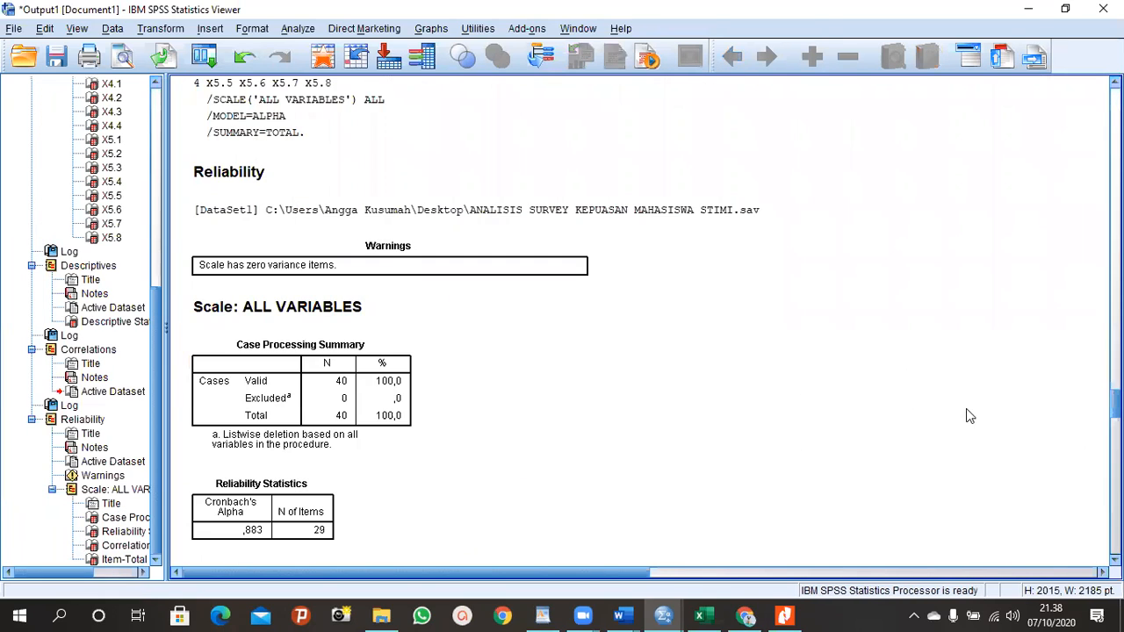
scroll(965, 409, down, 19)
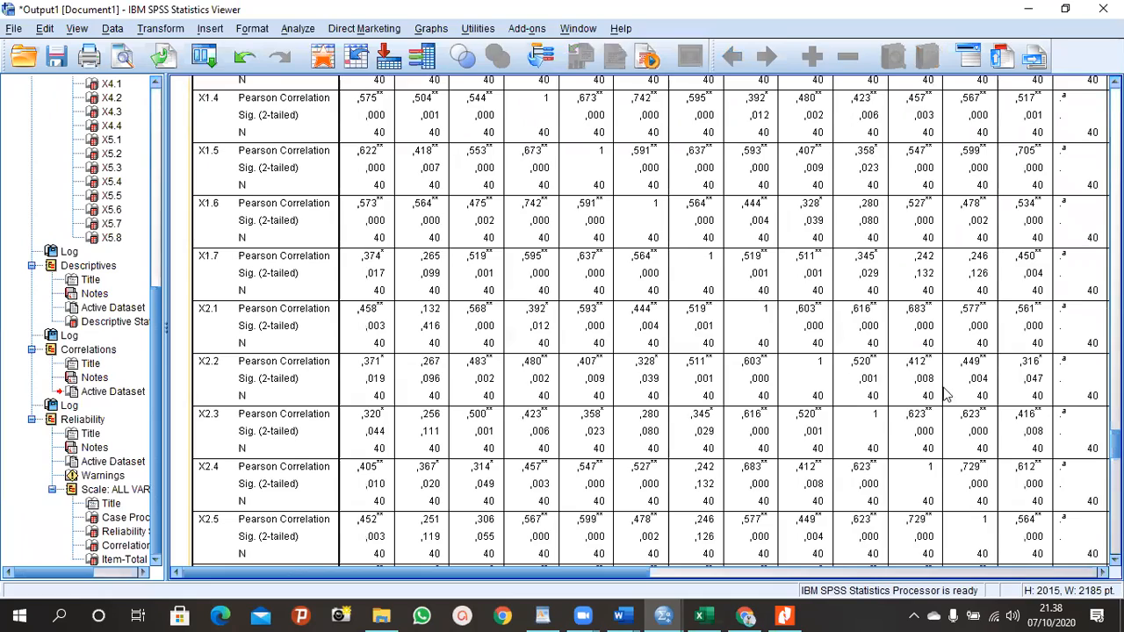
scroll(878, 379, down, 7)
scroll(900, 386, up, 2)
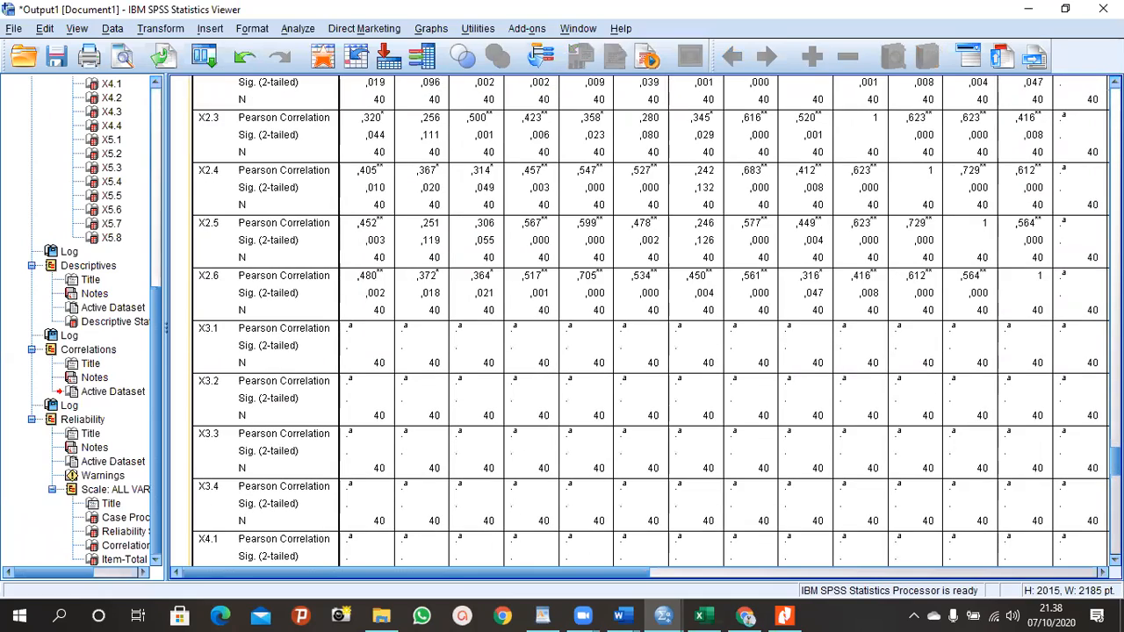
scroll(1036, 358, up, 20)
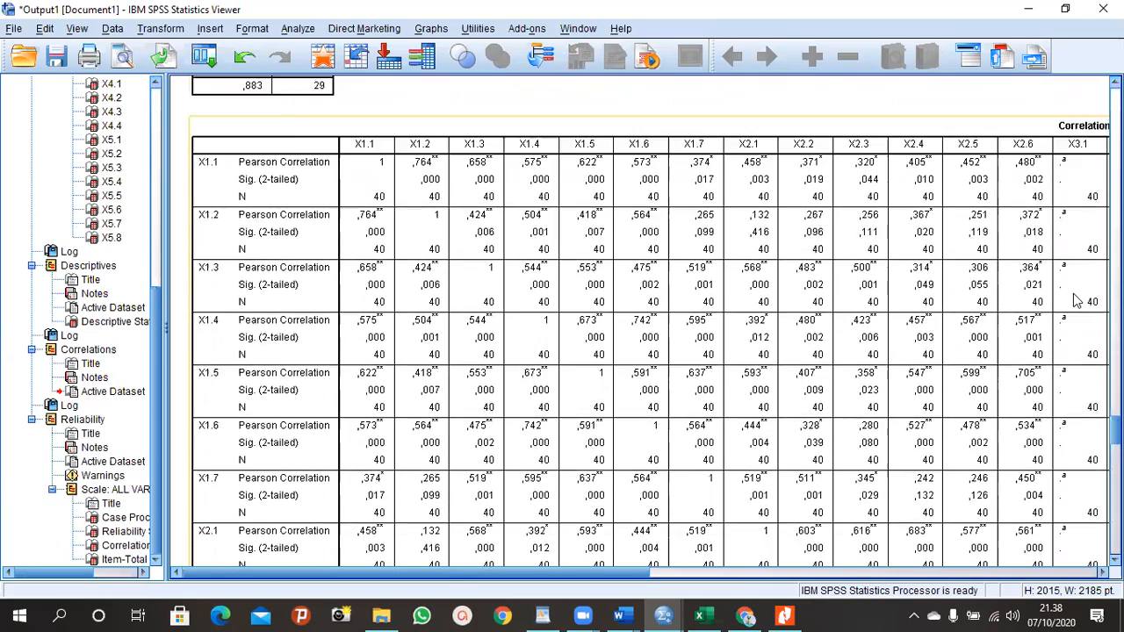
Step: Compare the items' correlations with total score X in the Correlations table against the X3.1 row and the Reliability Statistics table
scroll(1075, 307, down, 6)
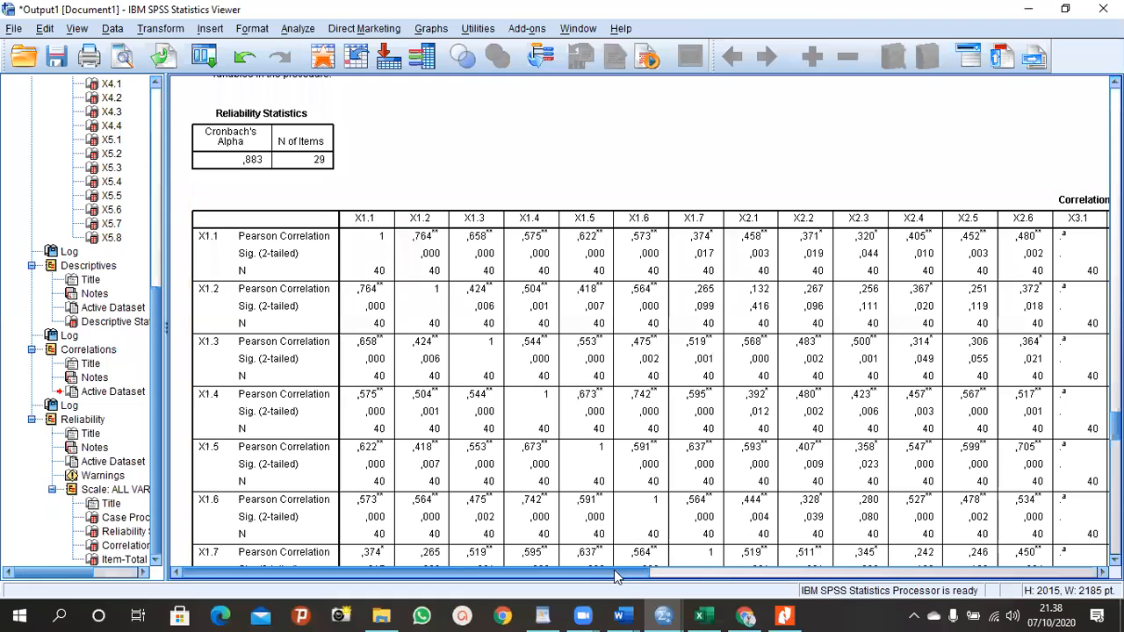
drag(823, 575, 1089, 571)
scroll(1069, 439, down, 9)
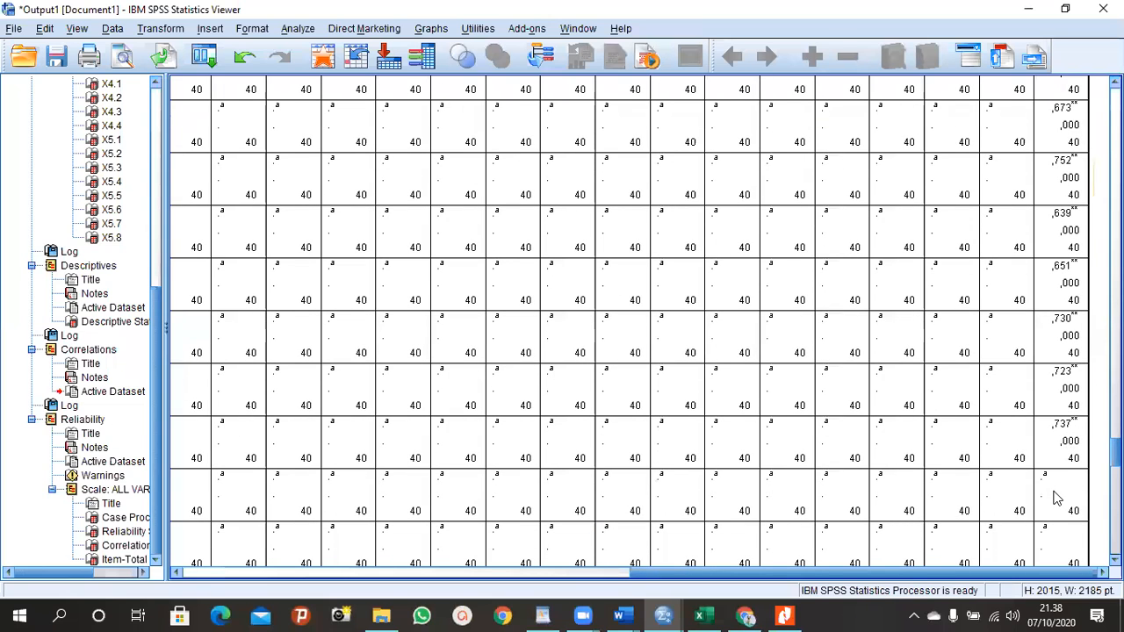
drag(959, 575, 486, 575)
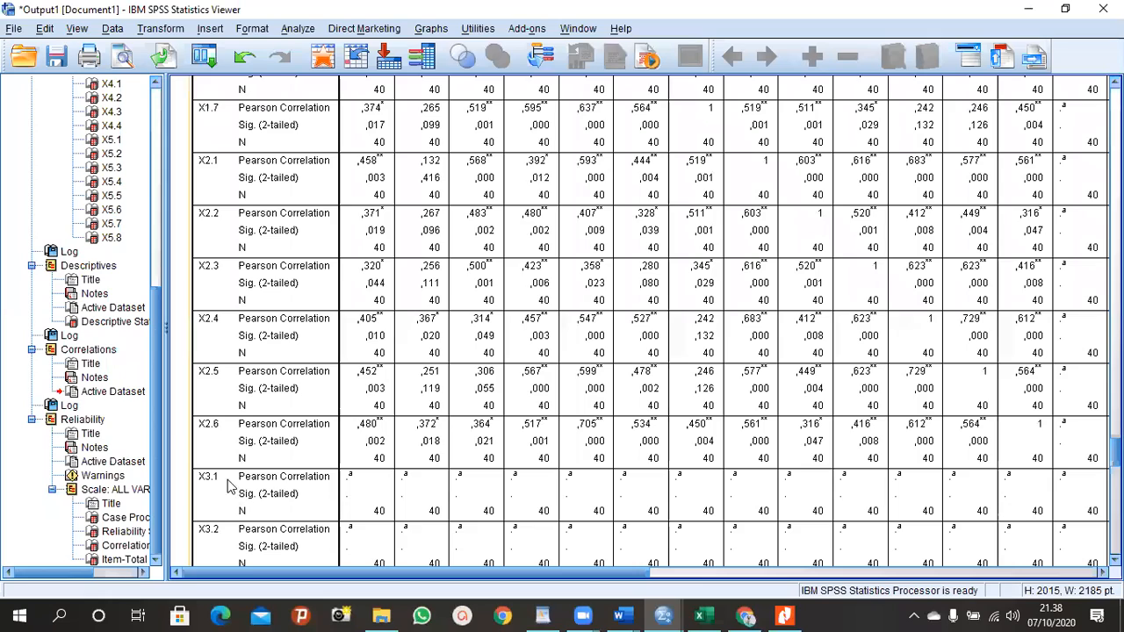
scroll(227, 485, up, 6)
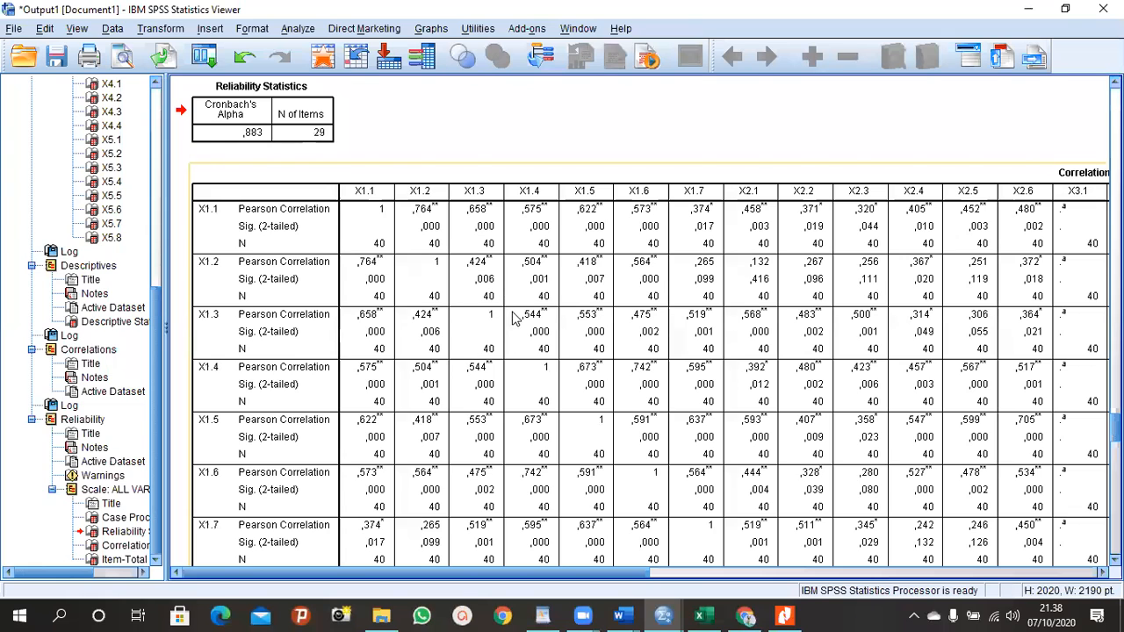
Step: Examine the Item-Total Statistics table from X1.1 to X5.8, including Cronbach's Alpha if Item Deleted, and the X row of the Correlations table
scroll(517, 318, down, 10)
scroll(222, 342, down, 15)
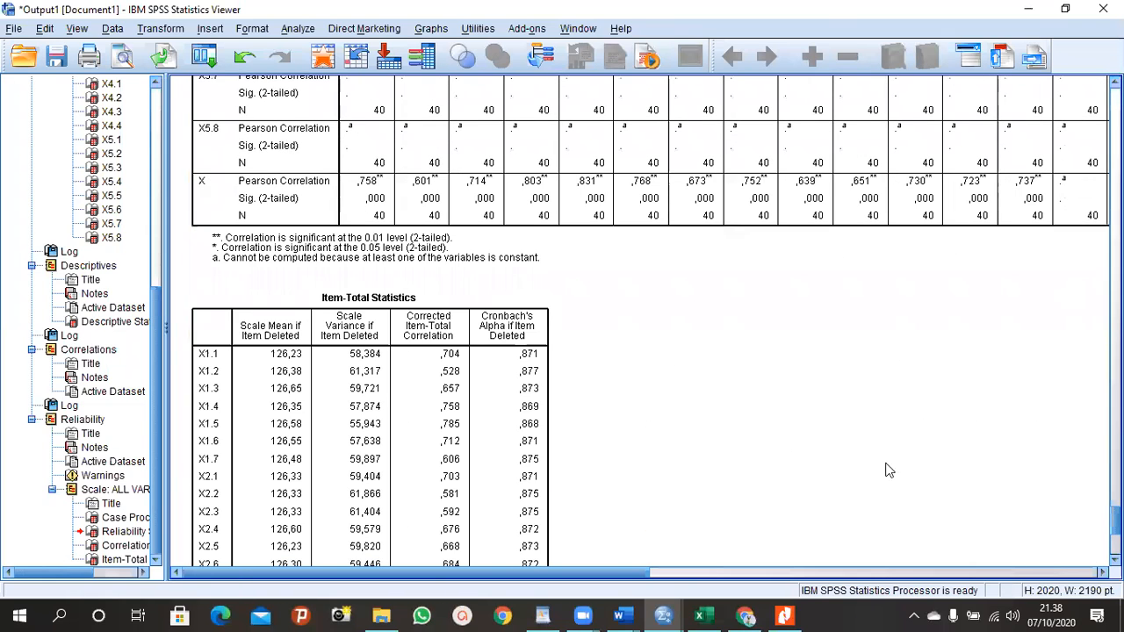
scroll(889, 471, down, 3)
scroll(806, 446, down, 3)
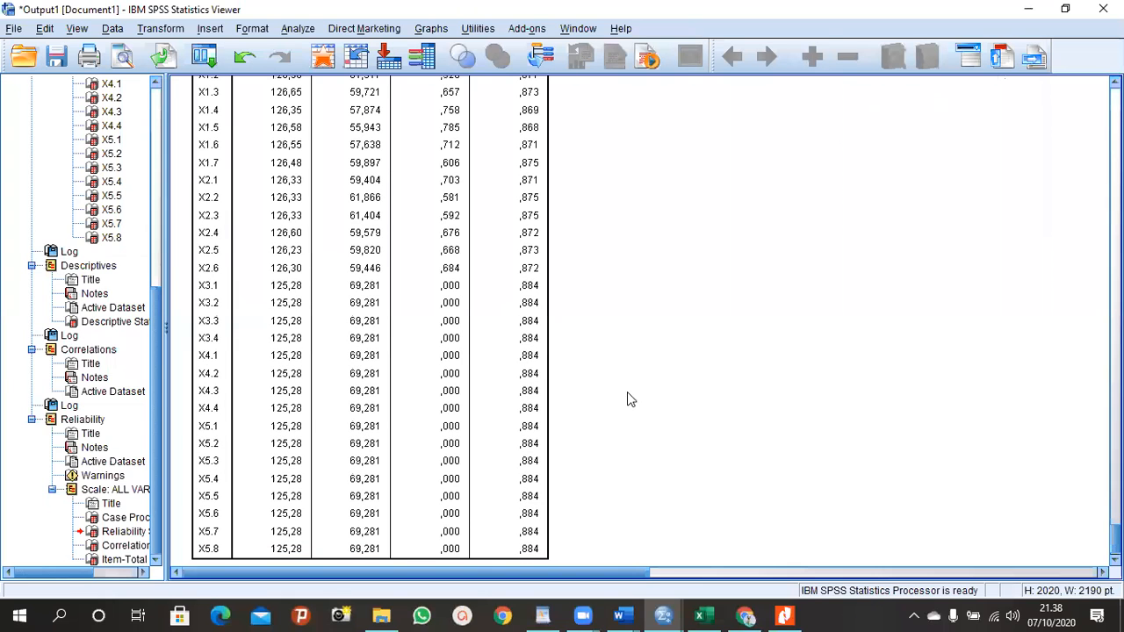
click(206, 293)
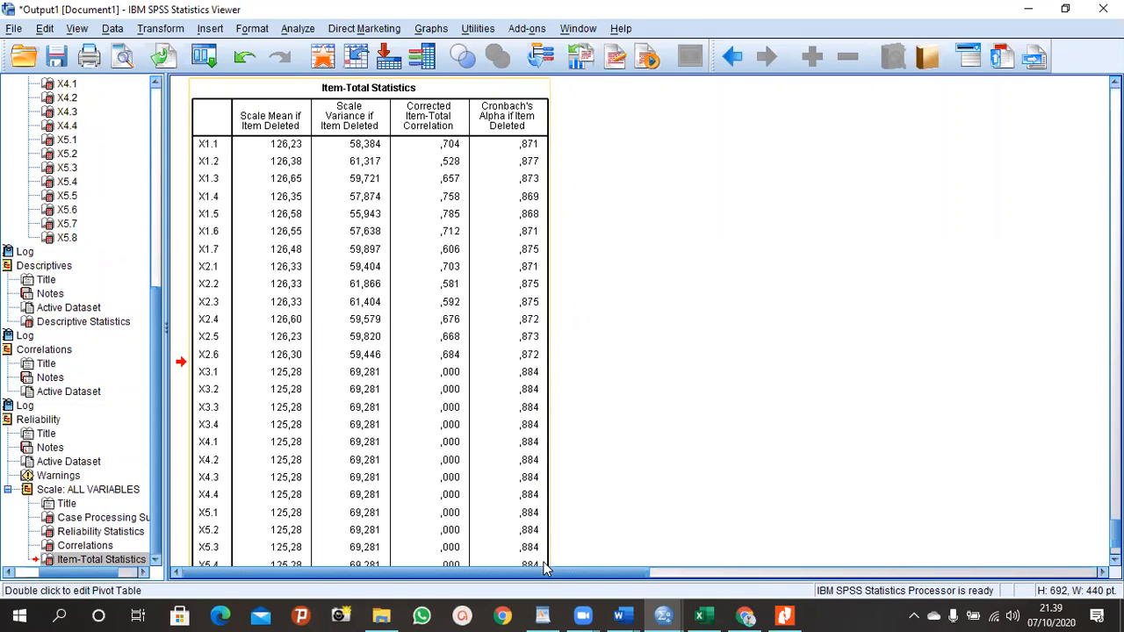
scroll(534, 531, down, 3)
scroll(535, 512, up, 4)
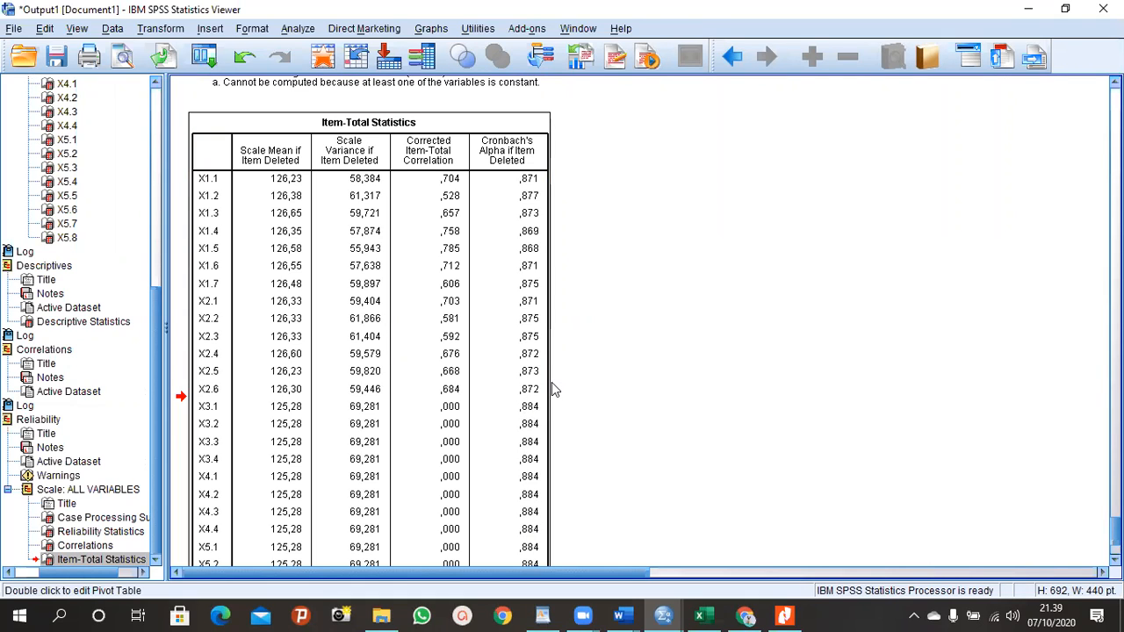
scroll(554, 388, up, 6)
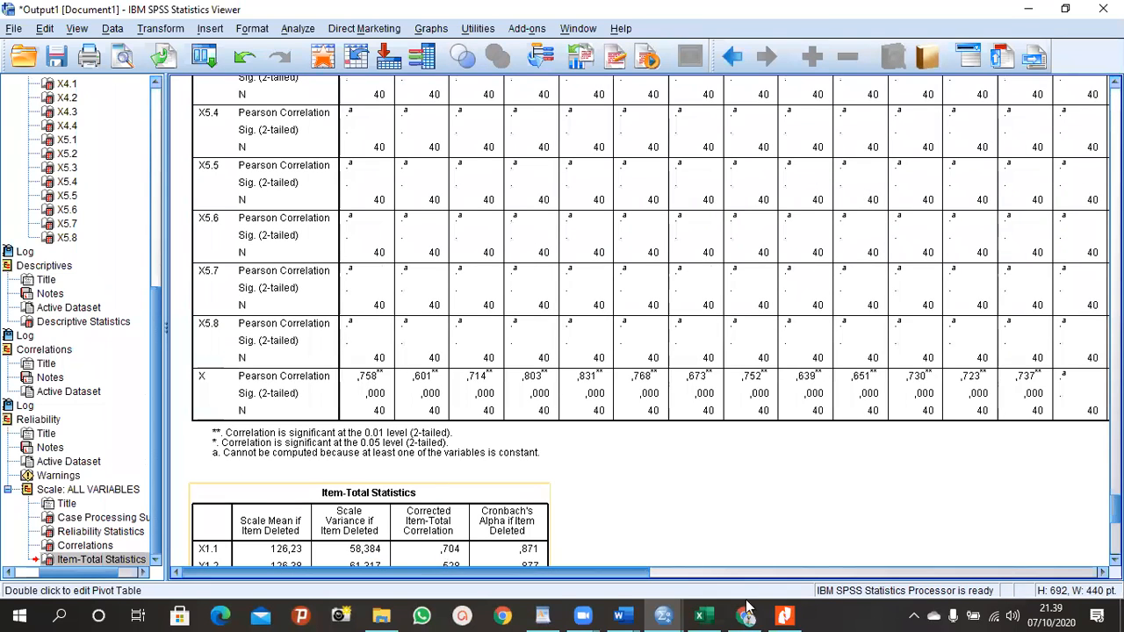
Step: Switch to the example thesis in Nitro Pro and study the Uji Reliabilitas section with Tabel V. 16 and the preceding Kinerja validity table
key(alt+Tab)
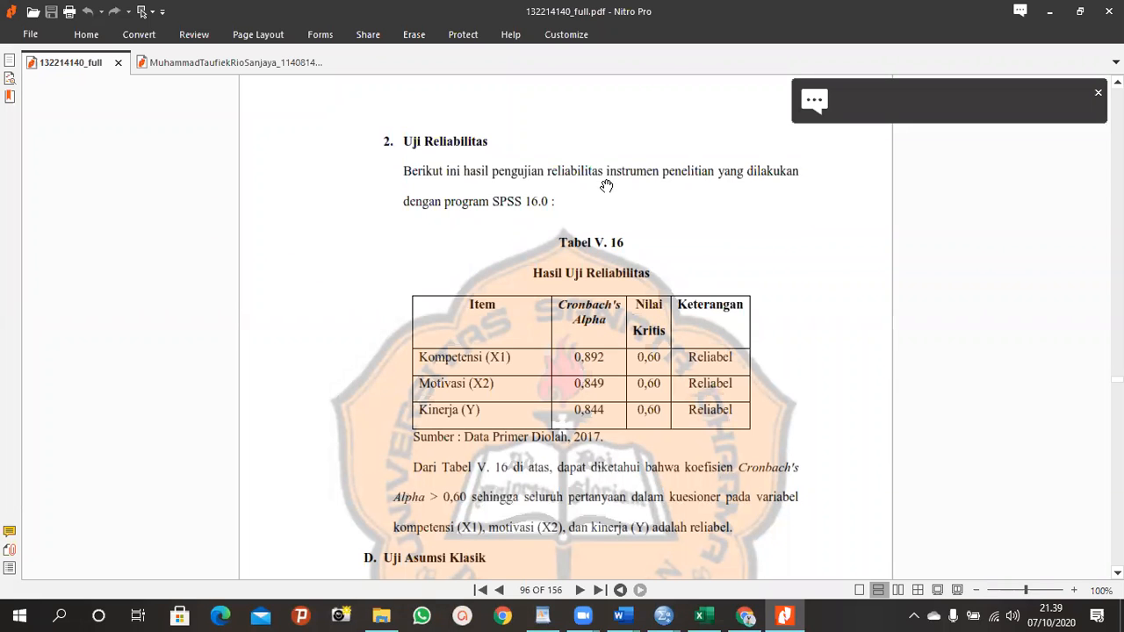
scroll(589, 393, down, 3)
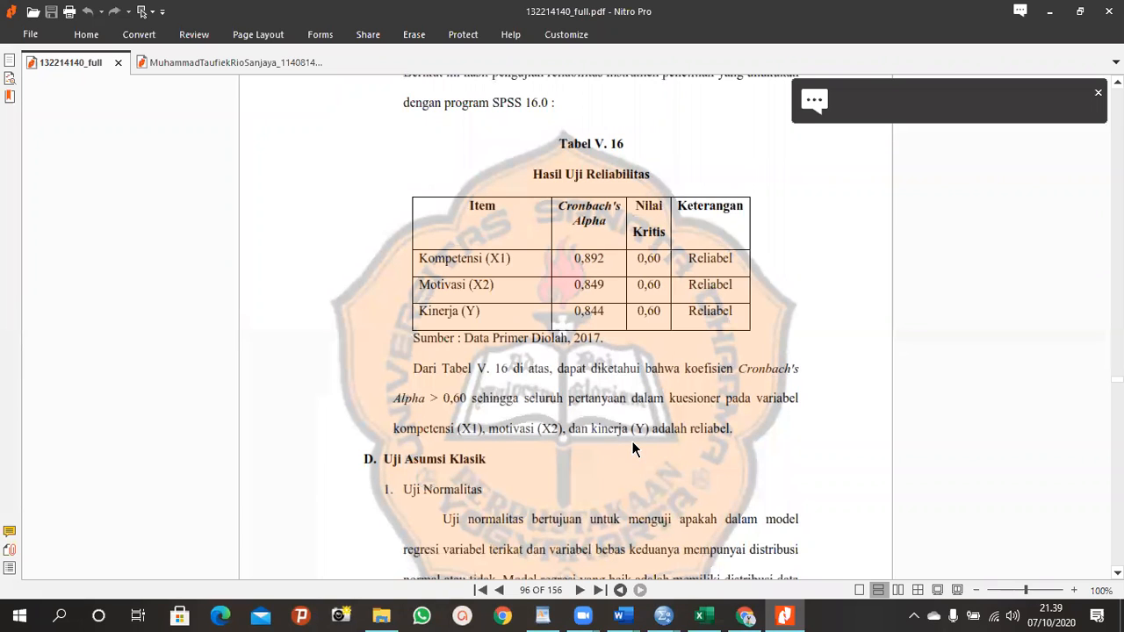
scroll(579, 320, up, 5)
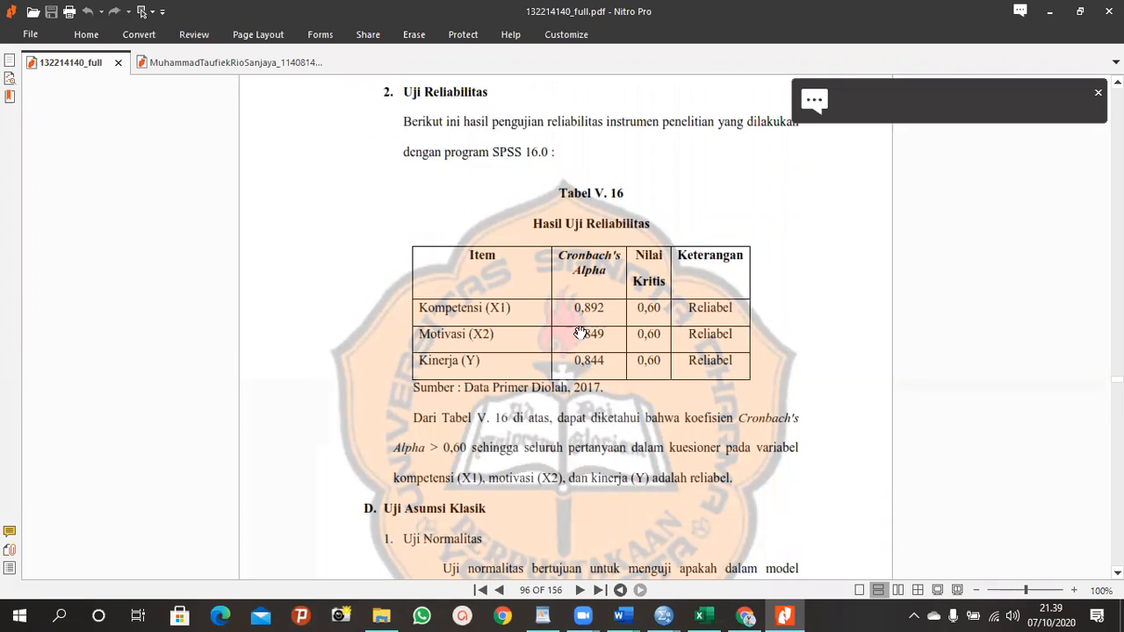
scroll(578, 334, up, 6)
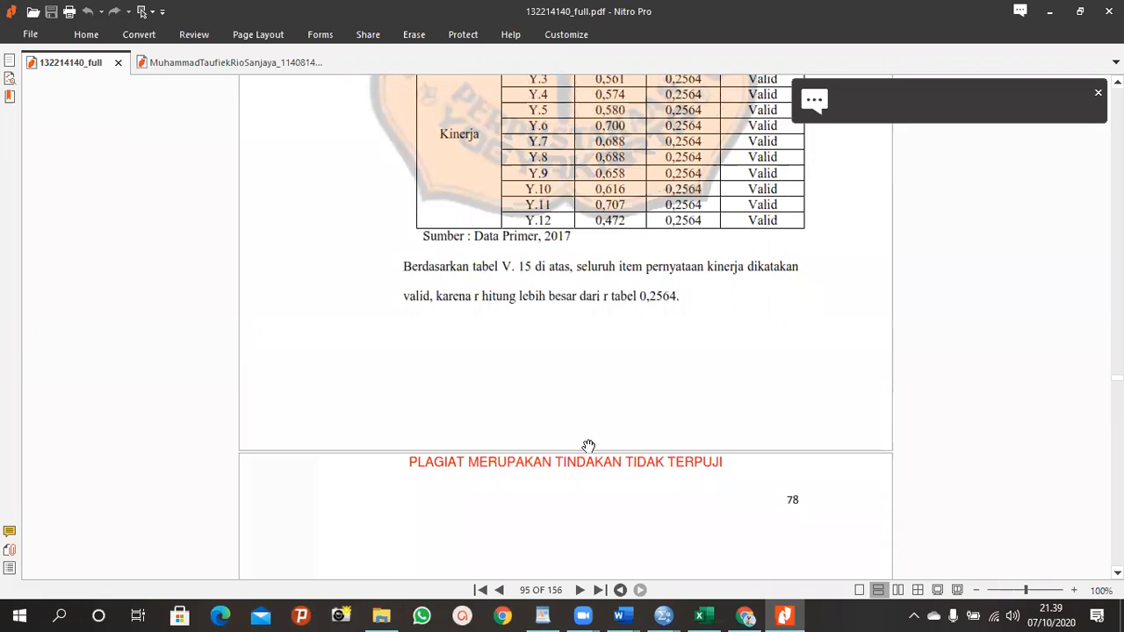
scroll(587, 454, down, 4)
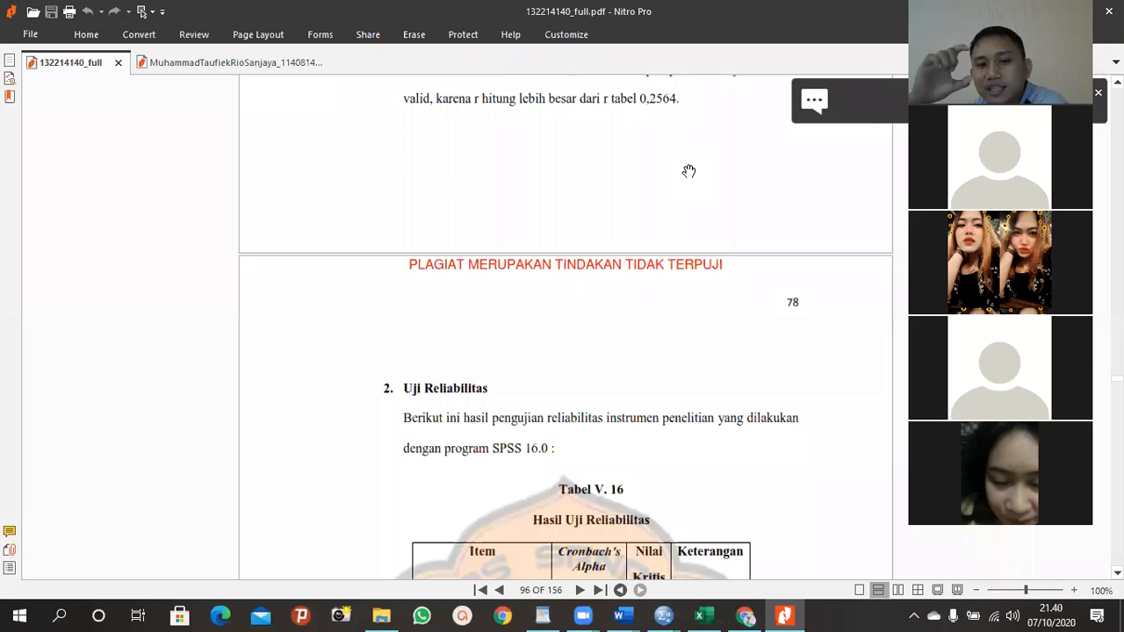
scroll(549, 230, up, 10)
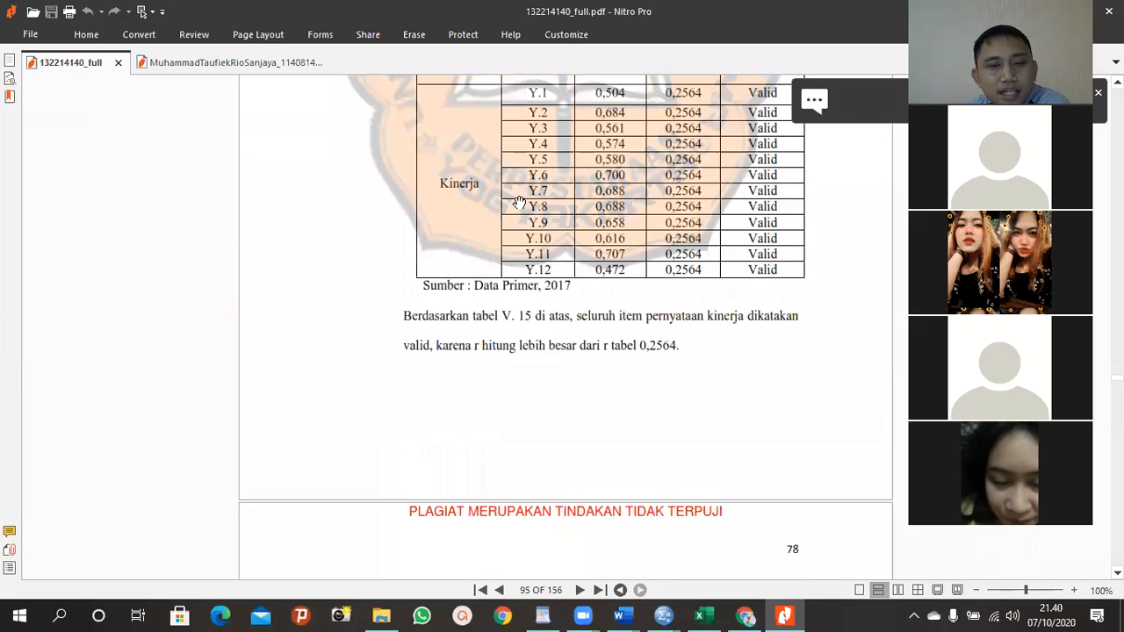
scroll(514, 214, down, 5)
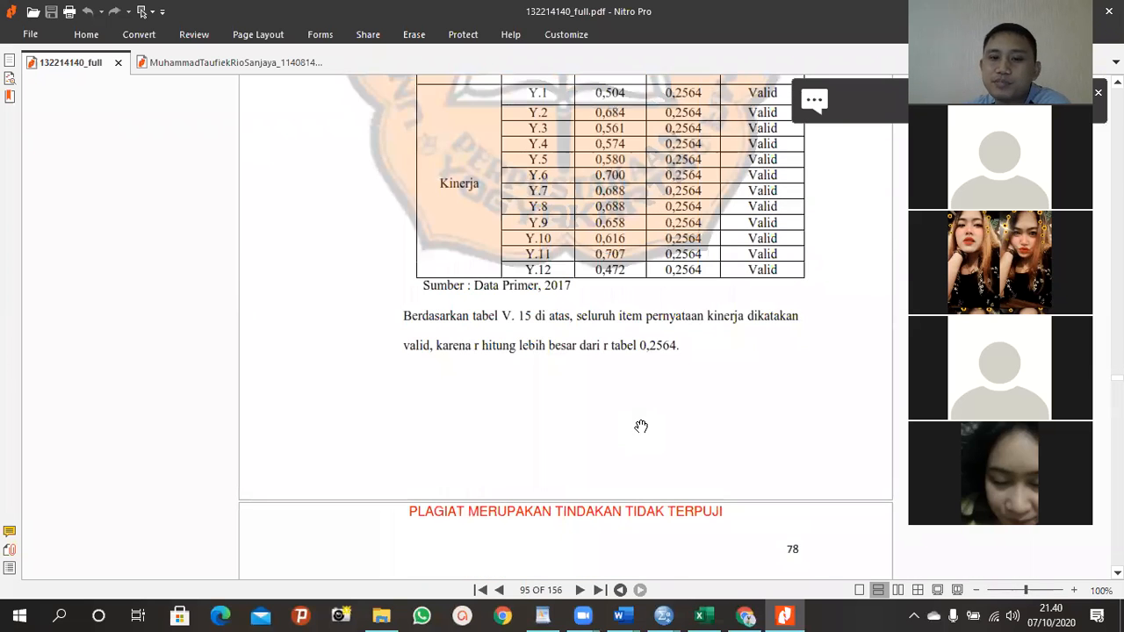
scroll(642, 427, down, 8)
scroll(641, 425, down, 3)
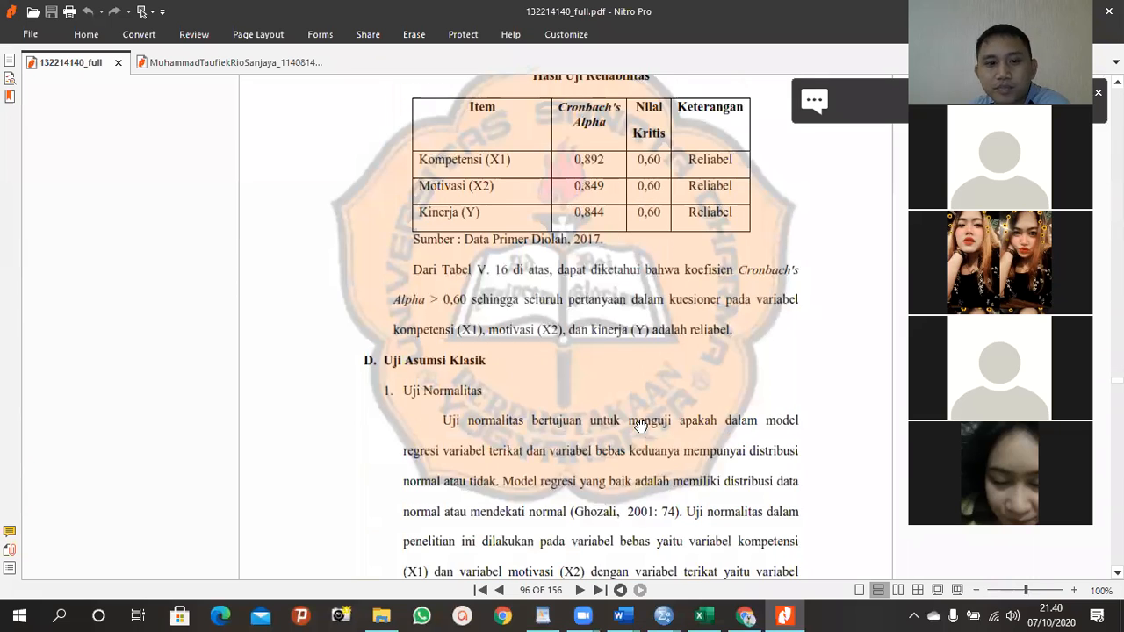
Step: Read the thesis's Uji Normalitas section, including the Kolmogorov-Smirnov decision rule and the results in Tabel V. 17
scroll(641, 425, down, 2)
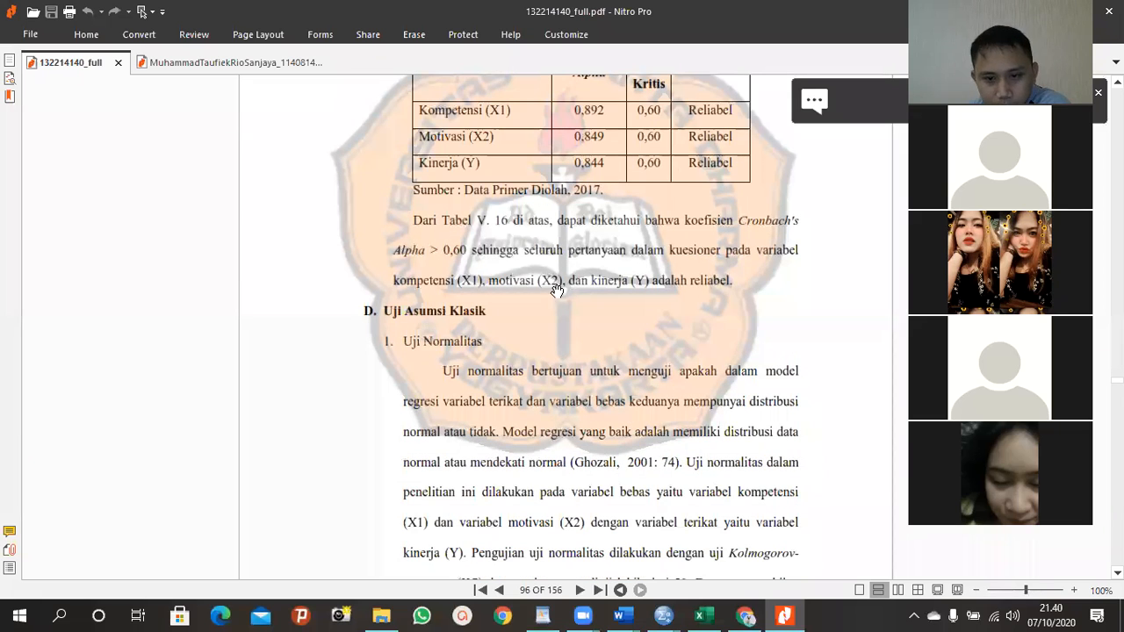
scroll(507, 252, down, 6)
scroll(472, 222, up, 2)
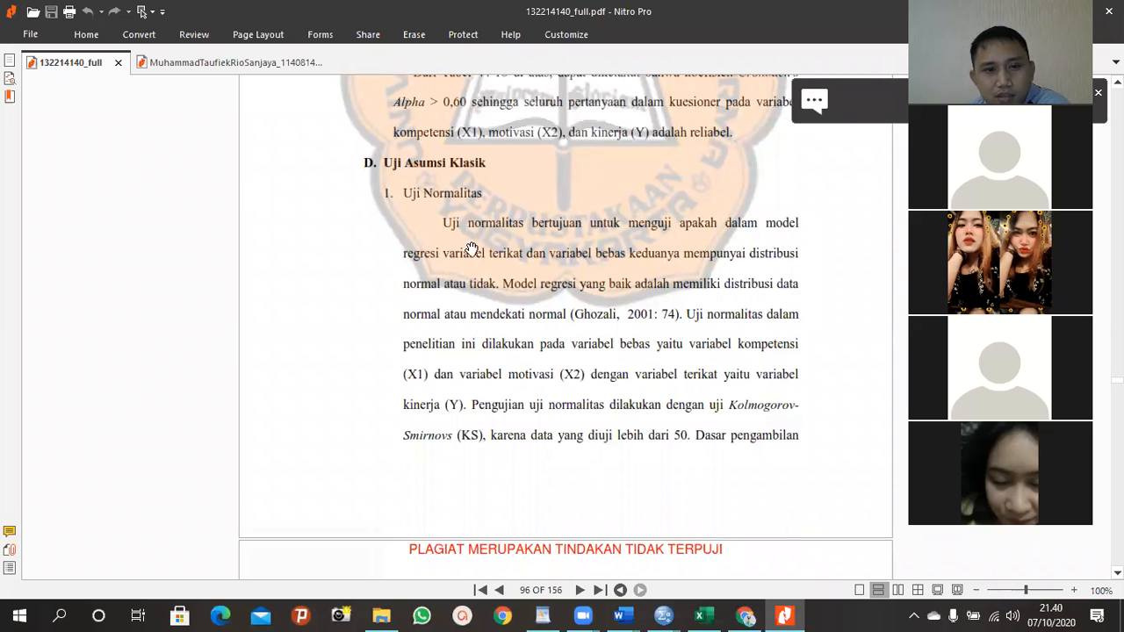
scroll(466, 255, down, 15)
scroll(496, 352, down, 2)
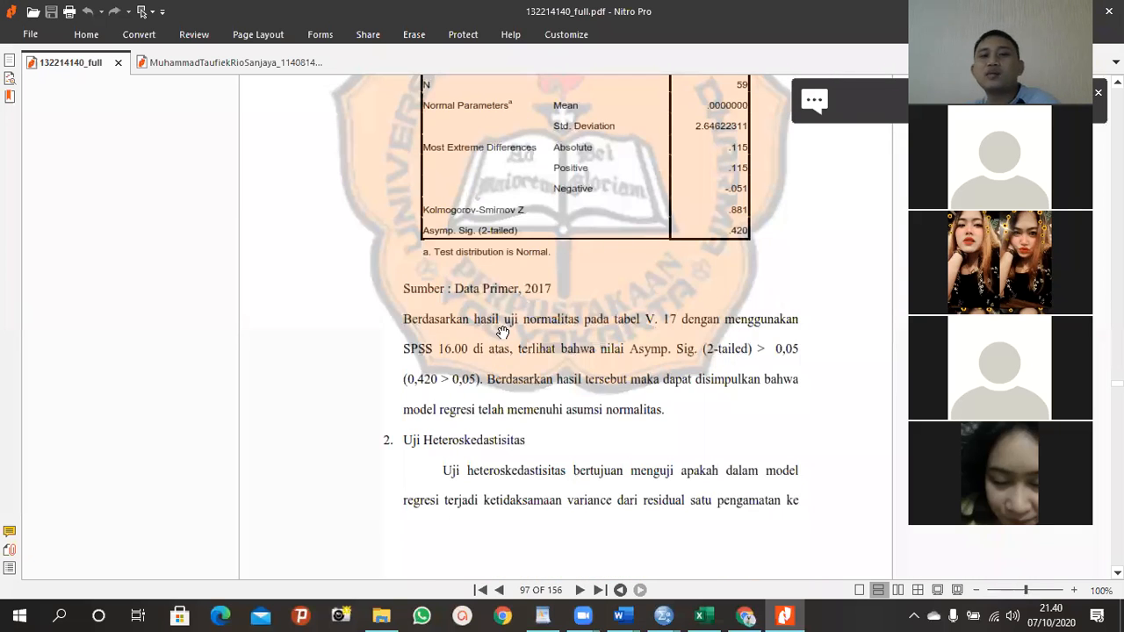
scroll(503, 332, up, 9)
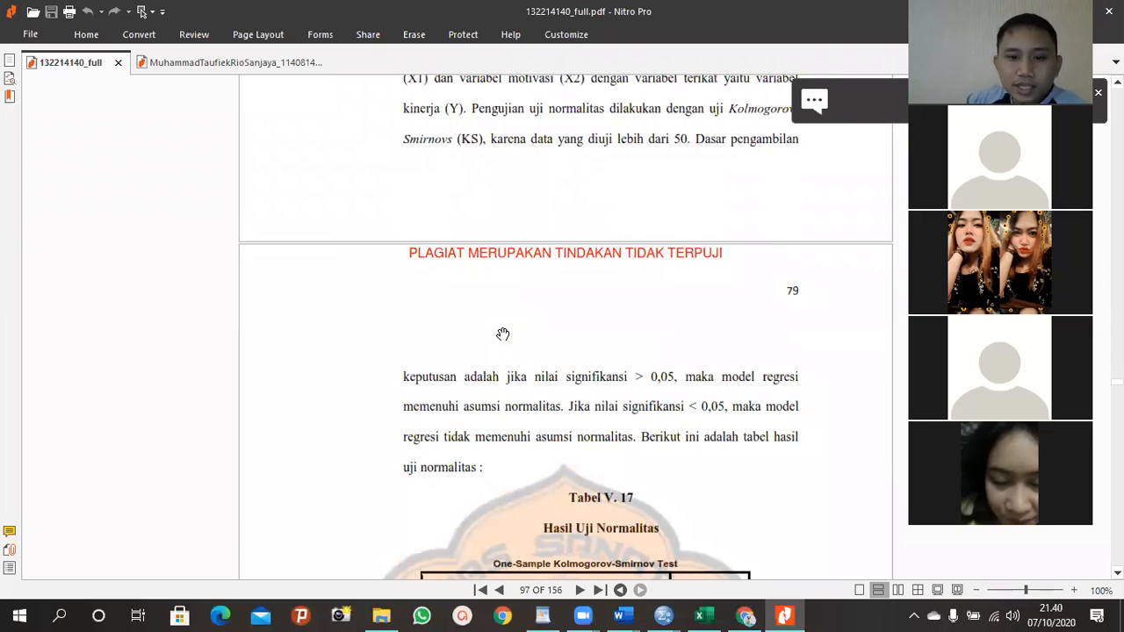